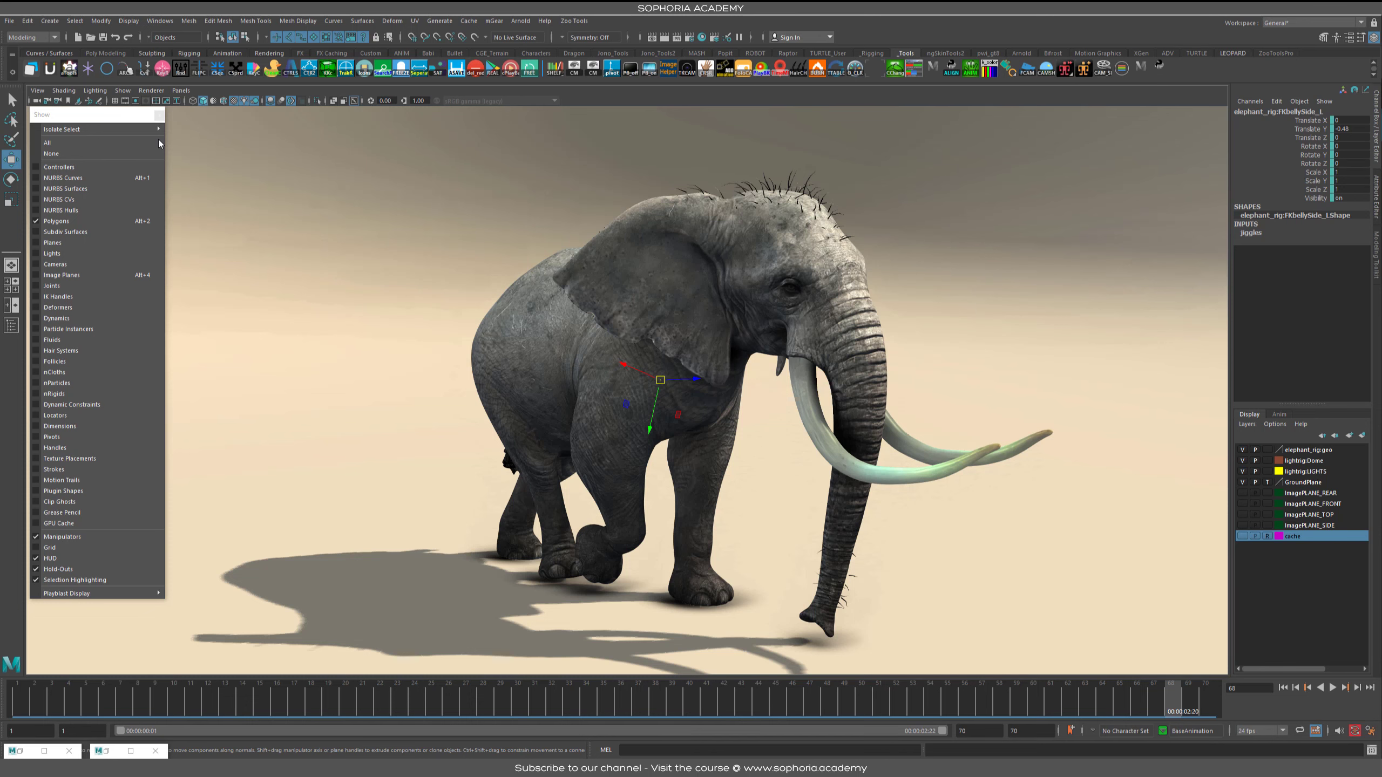
# Step: View the elephant from its side and show the rig's NURBS control curves in the viewport
pyautogui.keyDown('alt'); pyautogui.moveTo(650, 370); pyautogui.dragTo(741, 368); pyautogui.keyUp('alt')
pyautogui.keyDown('alt'); pyautogui.moveTo(585, 375); pyautogui.dragTo(724, 377, button='right'); pyautogui.keyUp('alt')
pyautogui.keyDown('alt'); pyautogui.moveTo(724, 376); pyautogui.dragTo(740, 361, button='middle'); pyautogui.keyUp('alt')
pyautogui.keyDown('alt'); pyautogui.moveTo(741, 361); pyautogui.dragTo(713, 351, button='right'); pyautogui.keyUp('alt')
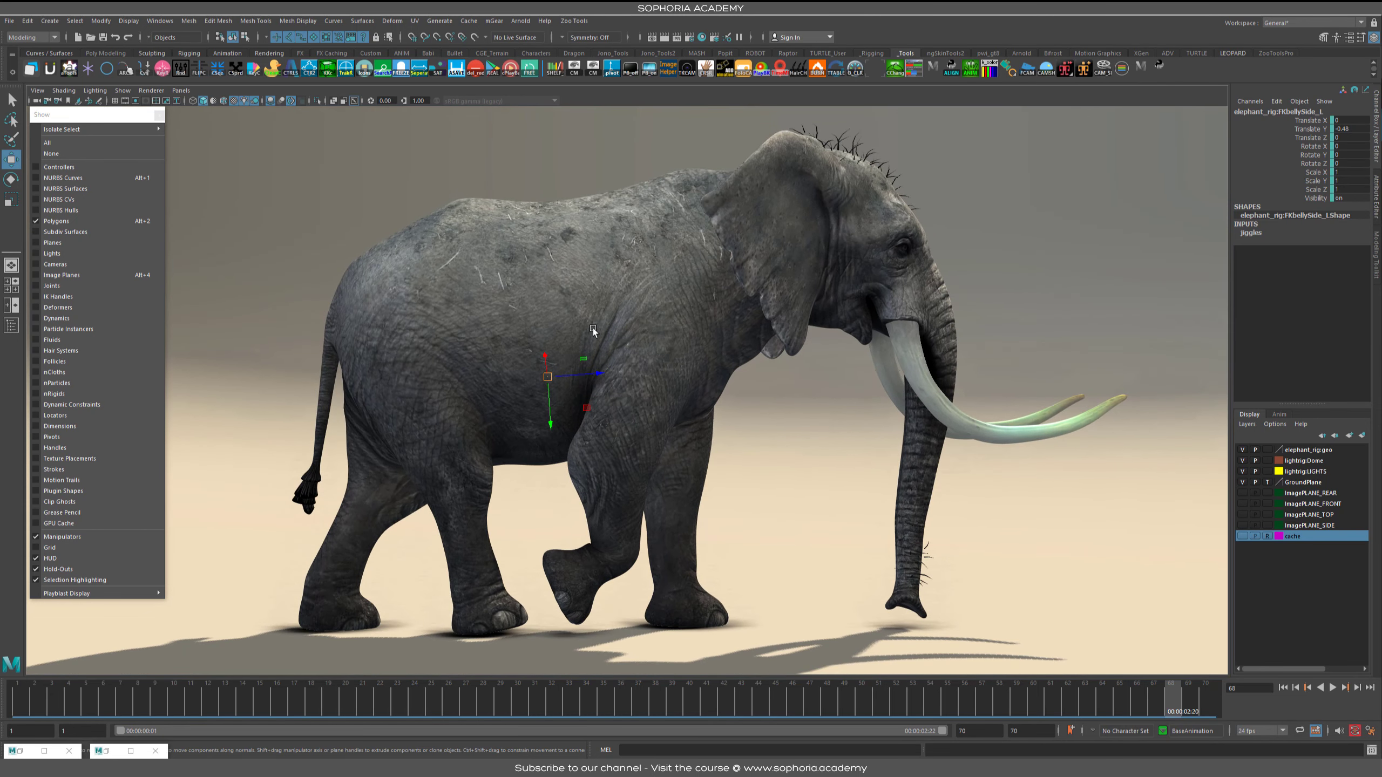
pyautogui.hotkey('alt', '1')
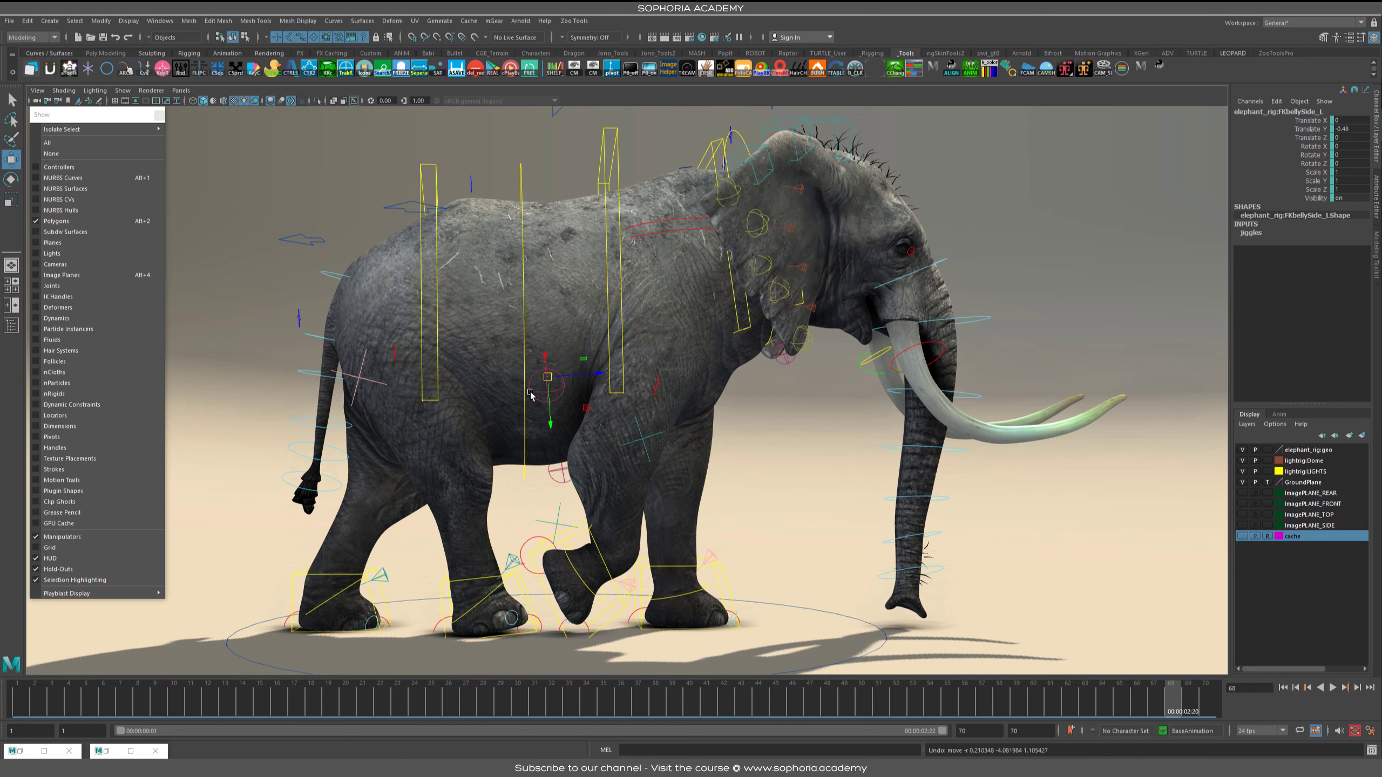
# Step: Try moving the FKbellySide_R belly control, undo the move, and view the belly from the front and side
pyautogui.moveTo(535, 356); pyautogui.dragTo(535, 348)
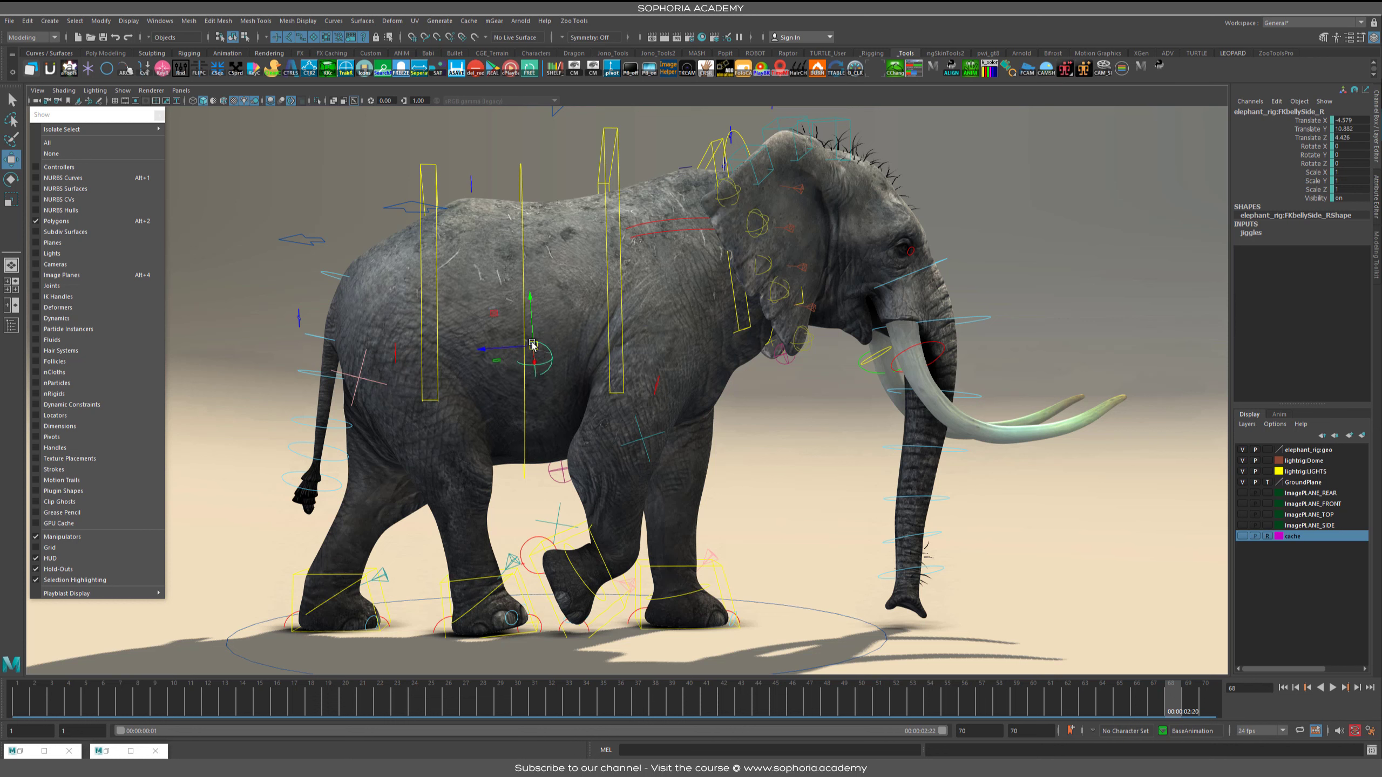
pyautogui.hotkey('ctrl', 'z')
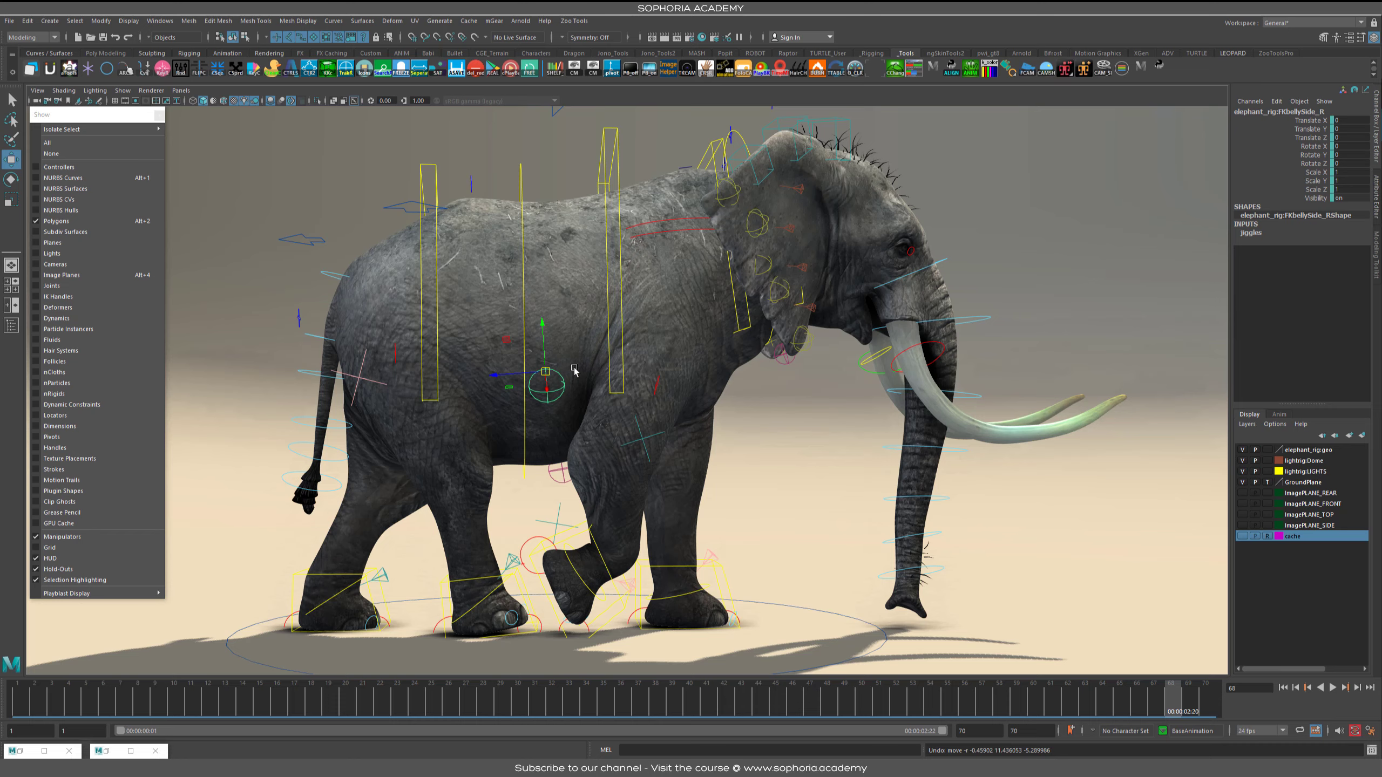
pyautogui.keyDown('alt'); pyautogui.moveTo(653, 390); pyautogui.dragTo(539, 372); pyautogui.keyUp('alt')
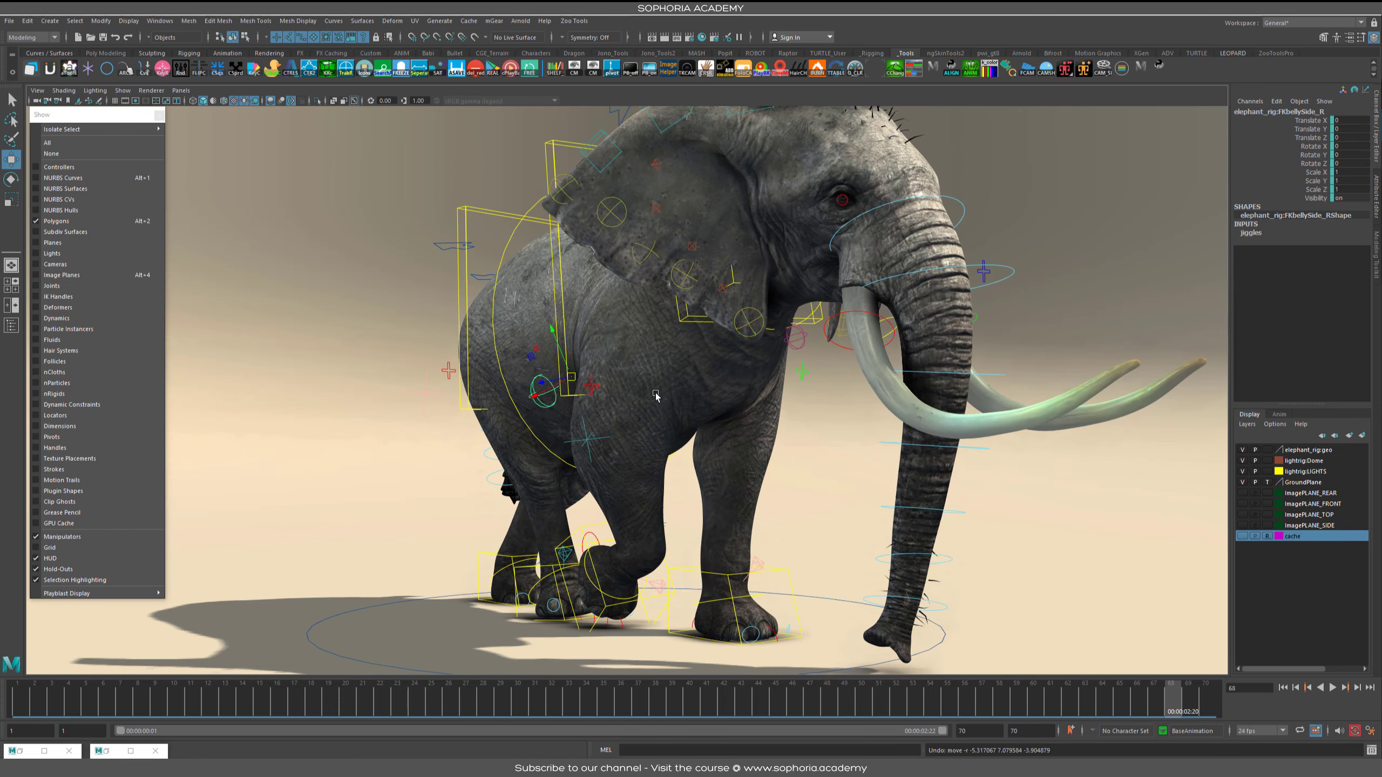
pyautogui.keyDown('alt'); pyautogui.moveTo(638, 392); pyautogui.dragTo(733, 375); pyautogui.keyUp('alt')
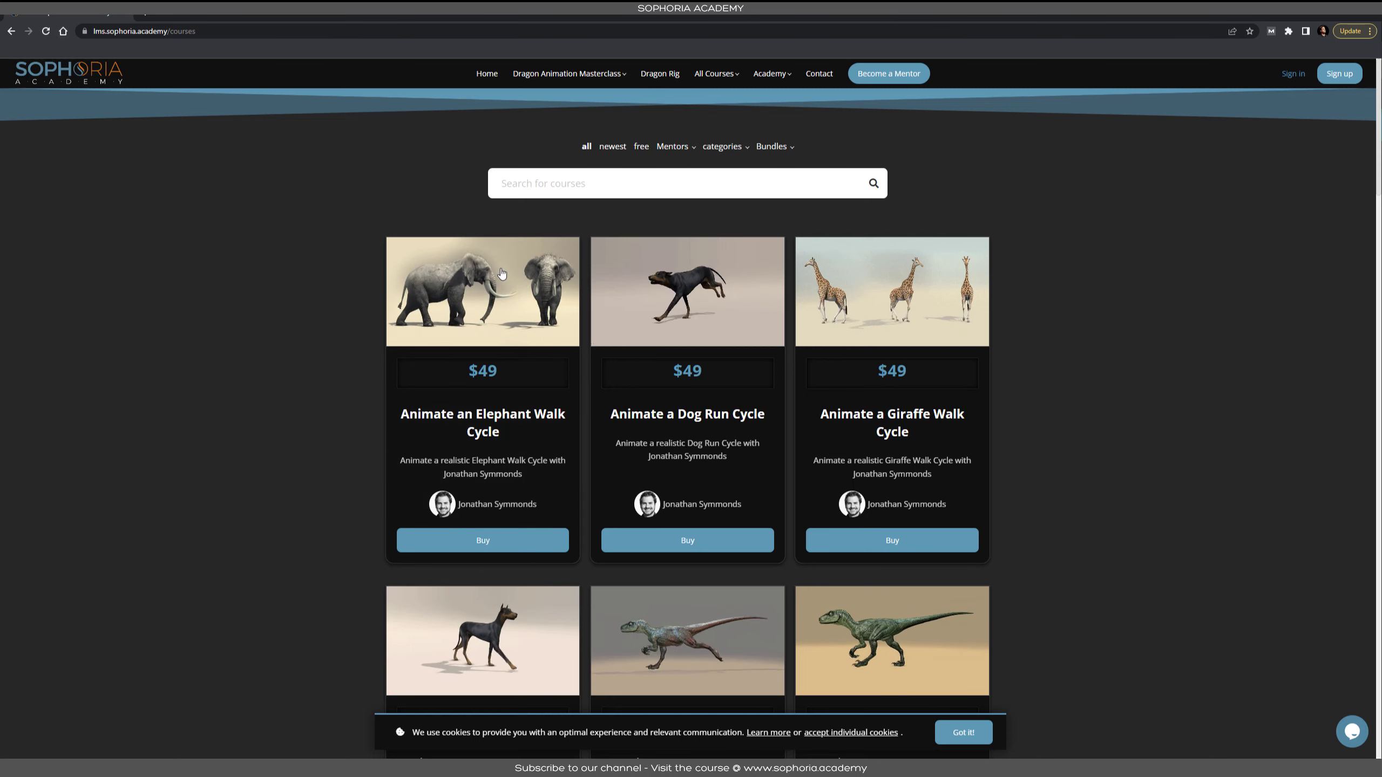
# Step: Switch to the Sophoria Academy courses page in the browser and look through the list of offered courses
pyautogui.scroll(-10, 1082, 441)
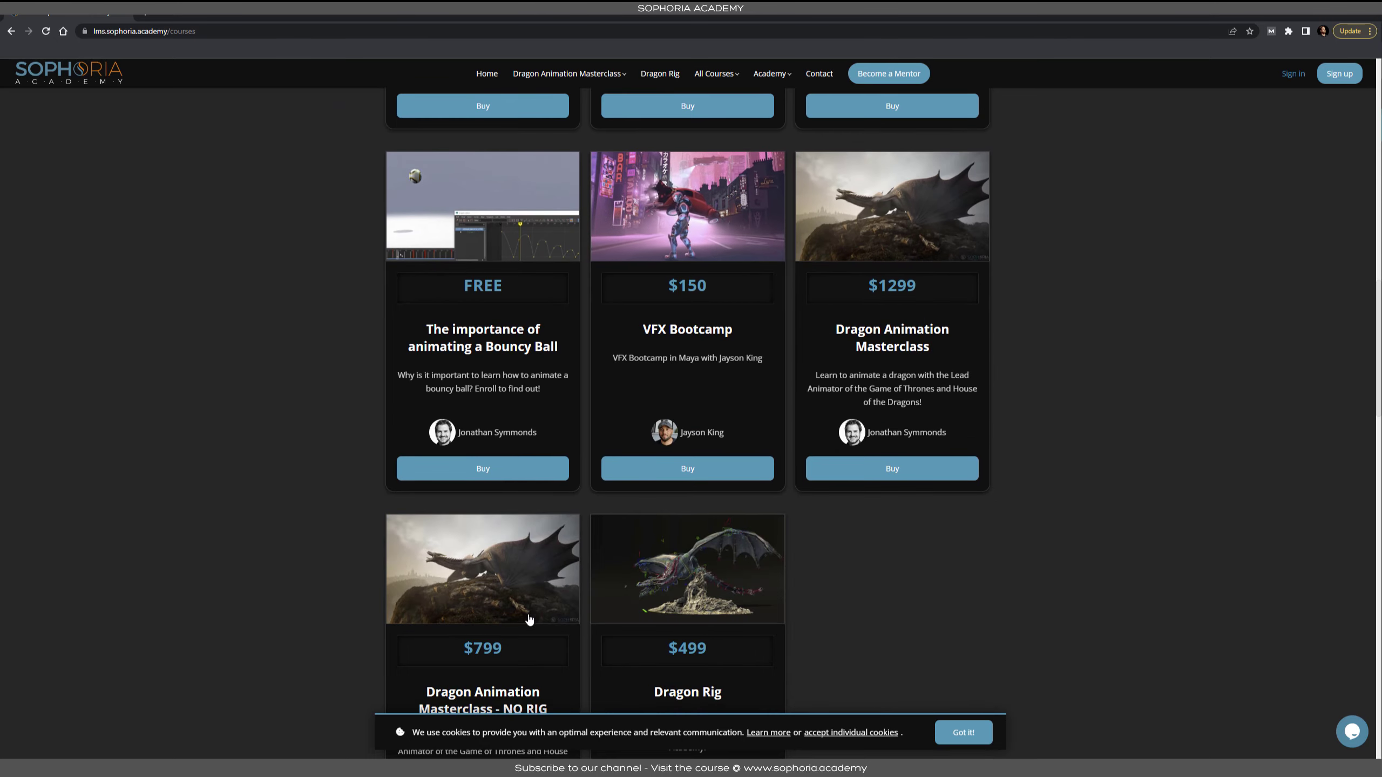
pyautogui.scroll(-1, 539, 614)
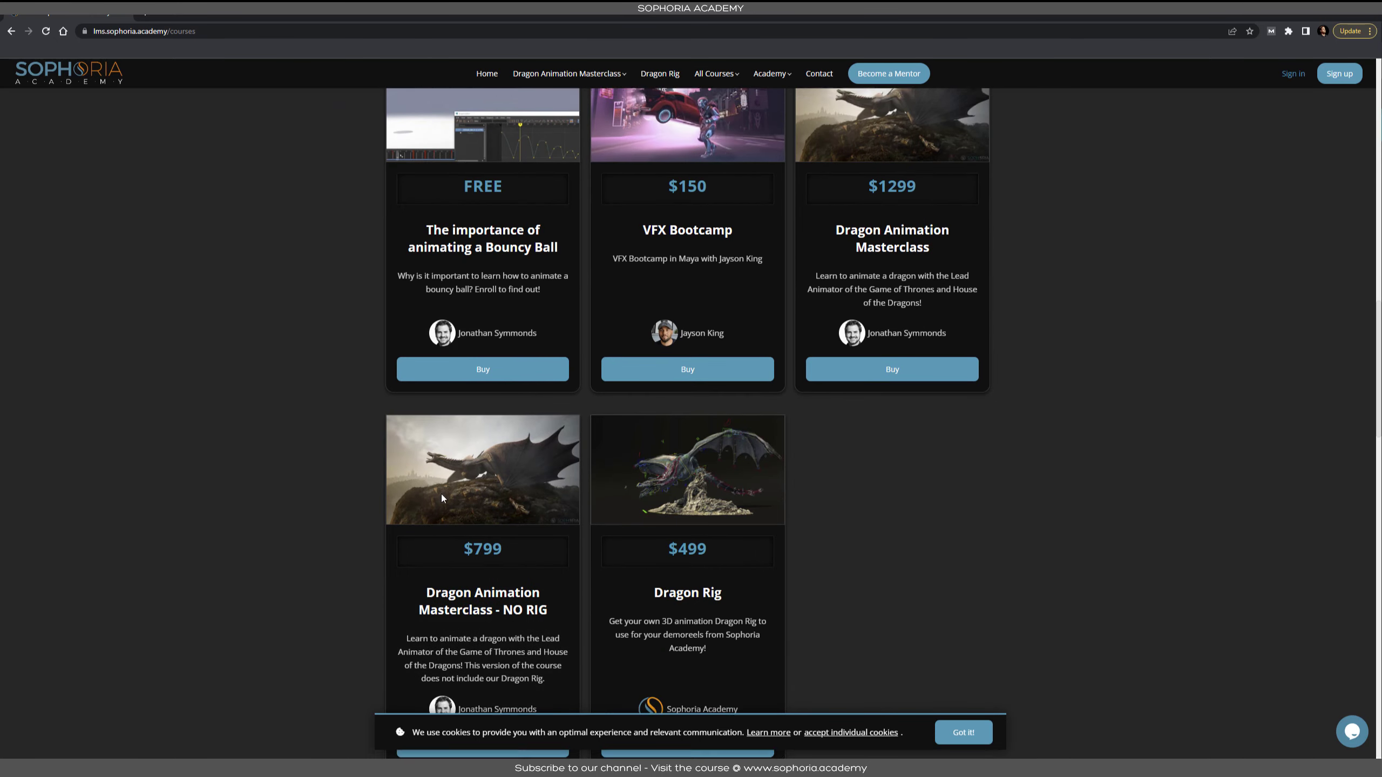
pyautogui.scroll(12, 462, 462)
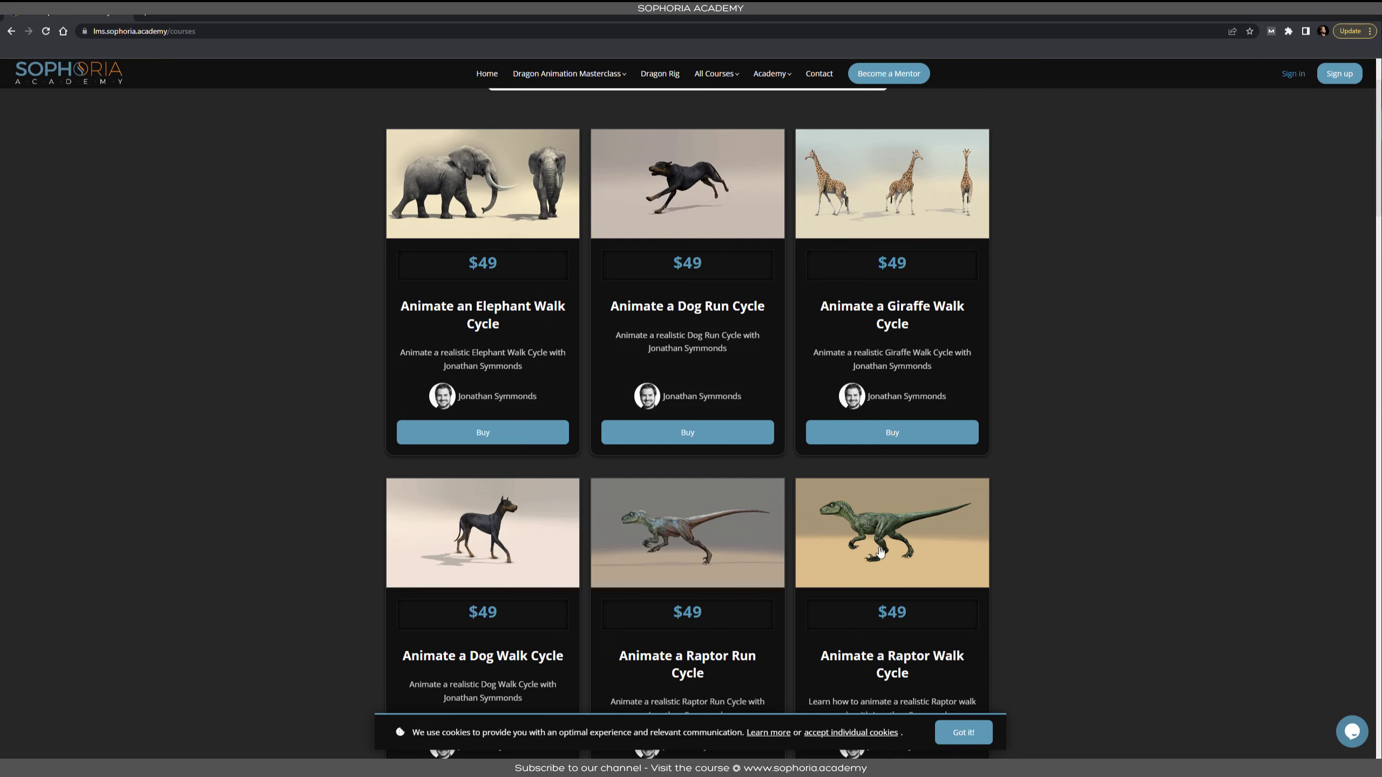
pyautogui.scroll(2, 906, 316)
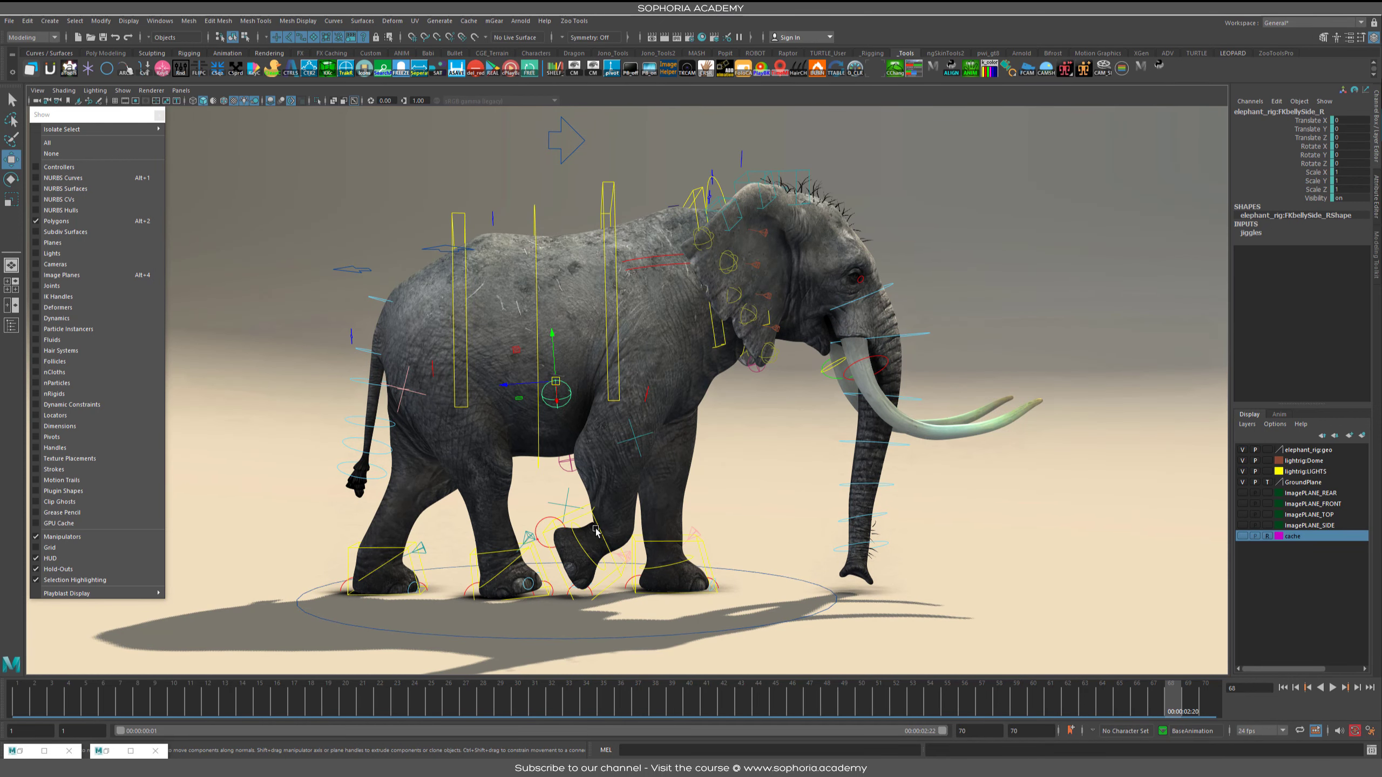
# Step: Switch back to Maya, test-move the FKbellySide_R control again, undo the move, and clear the selection
pyautogui.moveTo(560, 385)
pyautogui.mouseDown()
pyautogui.moveTo(565, 355)
pyautogui.moveTo(545, 404)
pyautogui.mouseUp()
pyautogui.keyDown('alt'); pyautogui.moveTo(623, 406); pyautogui.dragTo(704, 429, button='right'); pyautogui.keyUp('alt')
pyautogui.keyDown('alt'); pyautogui.moveTo(704, 429); pyautogui.dragTo(760, 440); pyautogui.keyUp('alt')
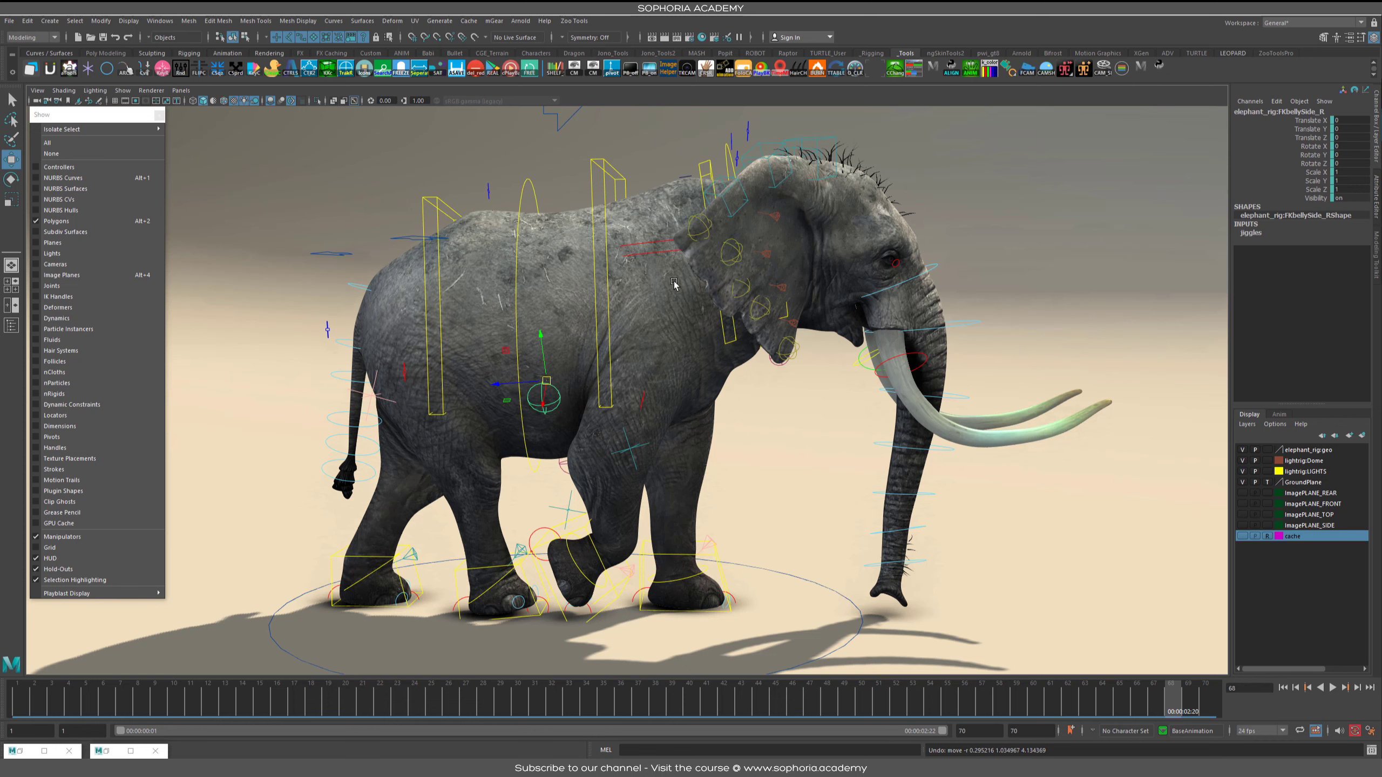
pyautogui.click(586, 258)
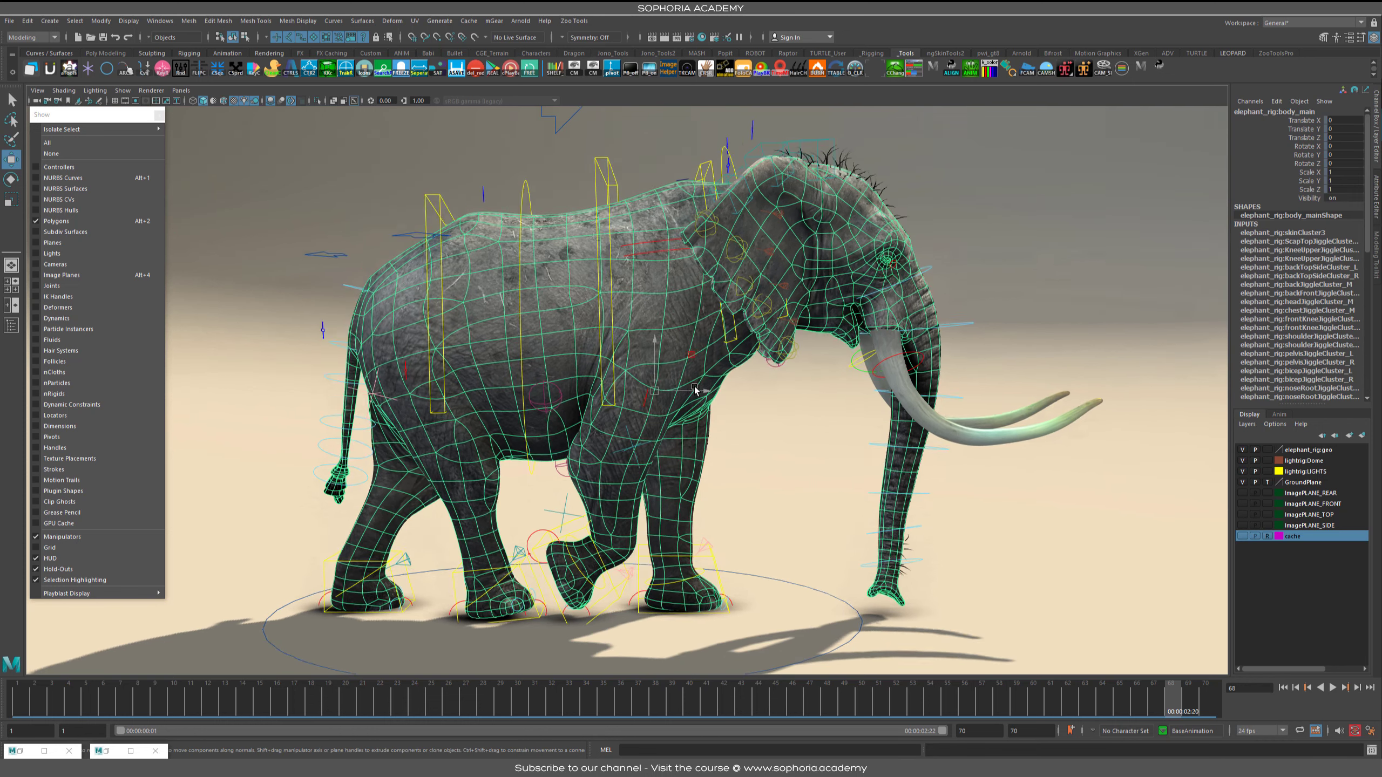
pyautogui.click(536, 392)
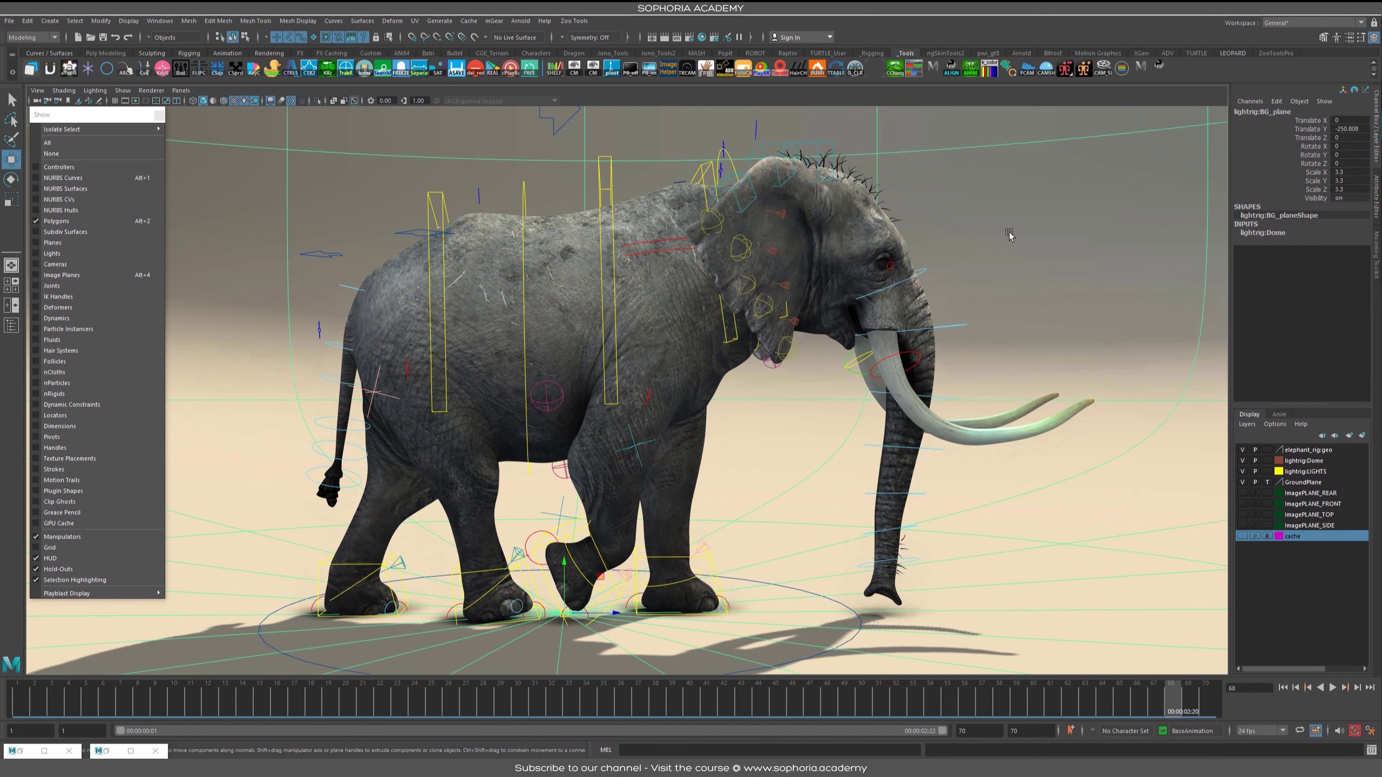
pyautogui.click(976, 379)
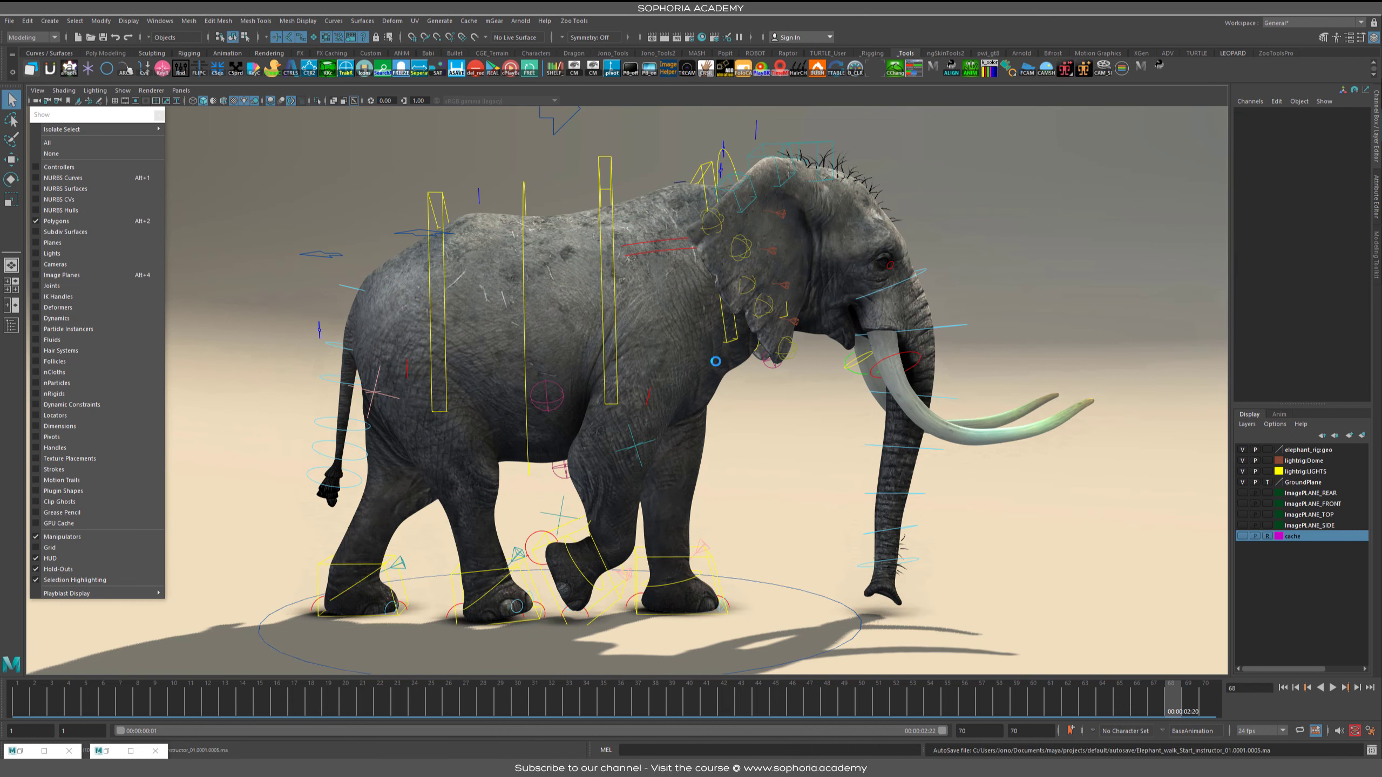
# Step: Hide the rig's NURBS control curves and play the elephant walk cycle
pyautogui.press('w')
pyautogui.scroll(-4, 725, 376)
pyautogui.hotkey('alt', '1')
pyautogui.hotkey('alt', 'v')
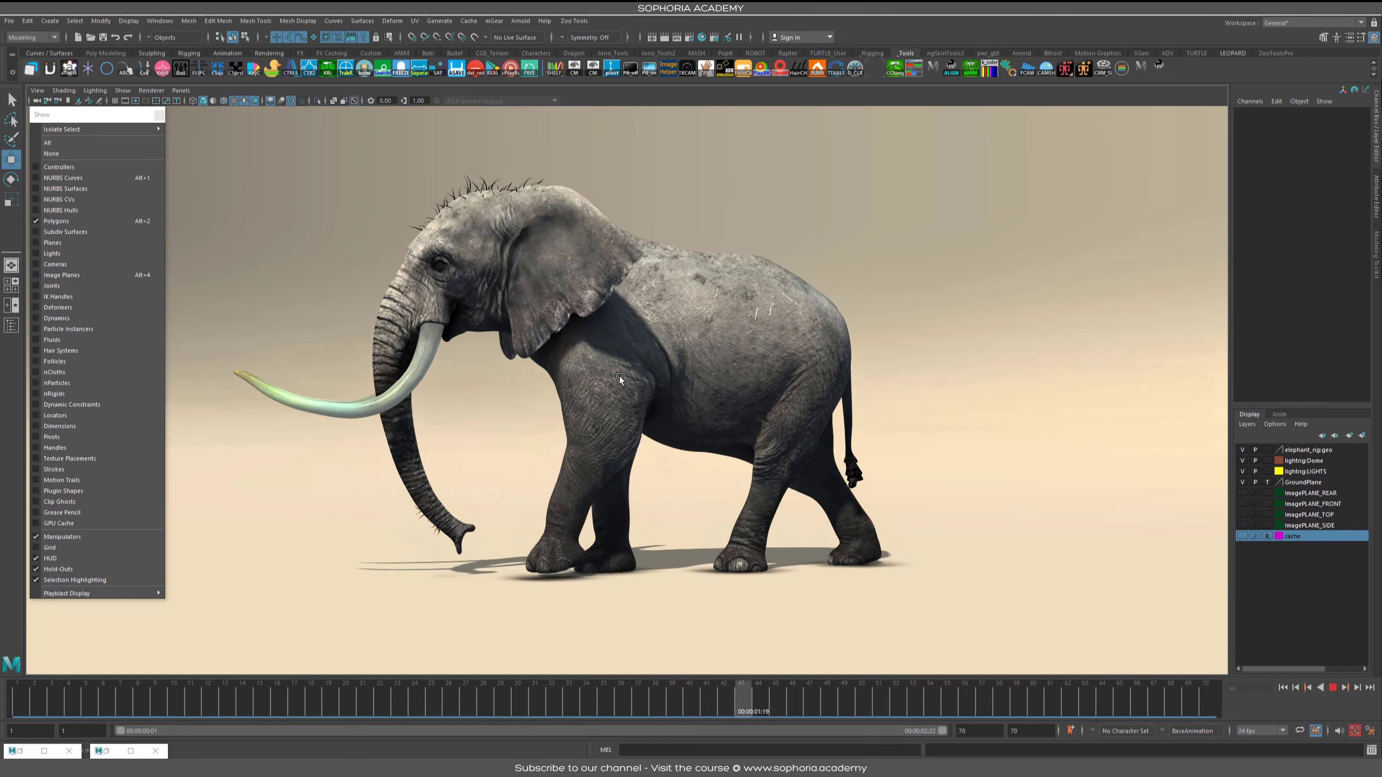
# Step: Display the animation layers, examine the elephant's shoulder and belly close up during playback, and stop the animation
pyautogui.click(1286, 414)
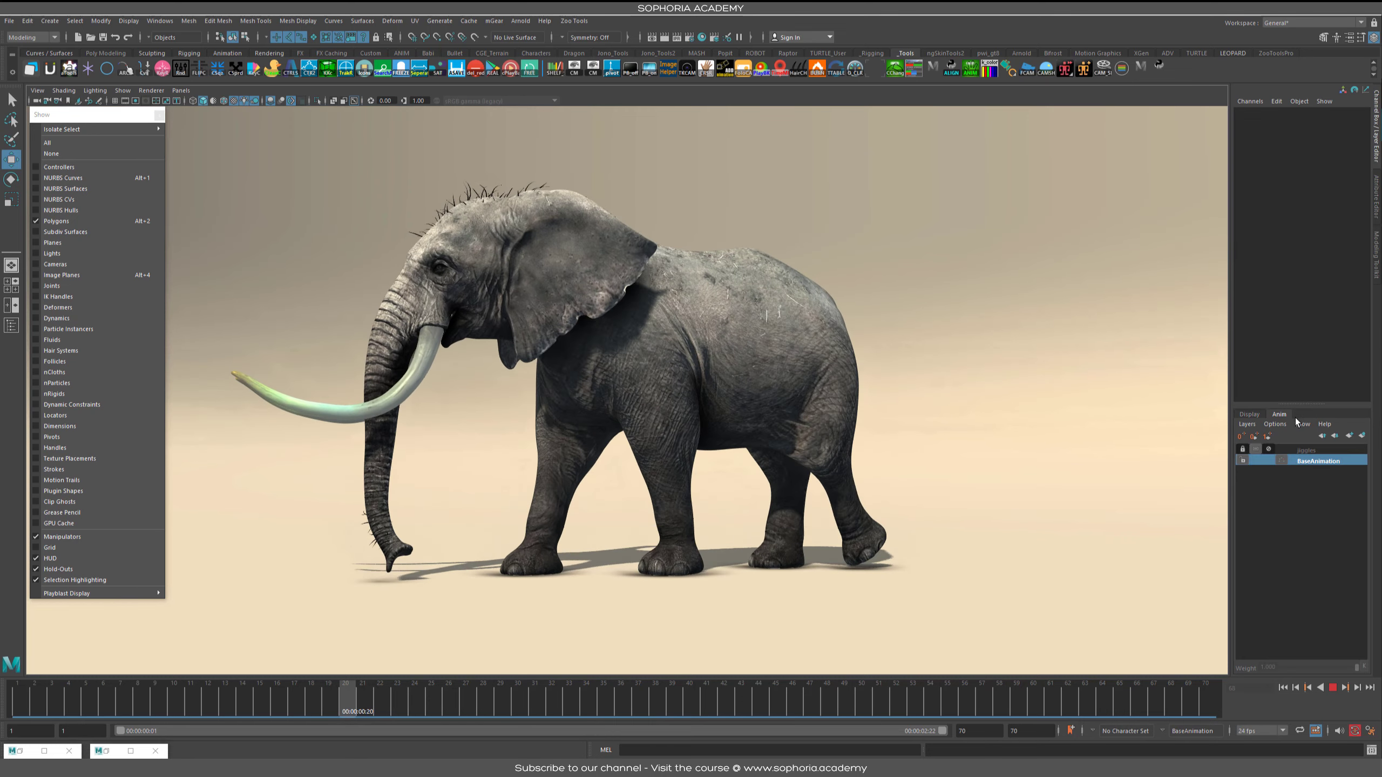
pyautogui.keyDown('alt'); pyautogui.moveTo(876, 395); pyautogui.dragTo(1017, 429, button='right'); pyautogui.keyUp('alt')
pyautogui.keyDown('alt'); pyautogui.moveTo(678, 454); pyautogui.dragTo(905, 400, button='right'); pyautogui.keyUp('alt')
pyautogui.keyDown('alt'); pyautogui.moveTo(854, 455); pyautogui.dragTo(897, 417, button='middle'); pyautogui.keyUp('alt')
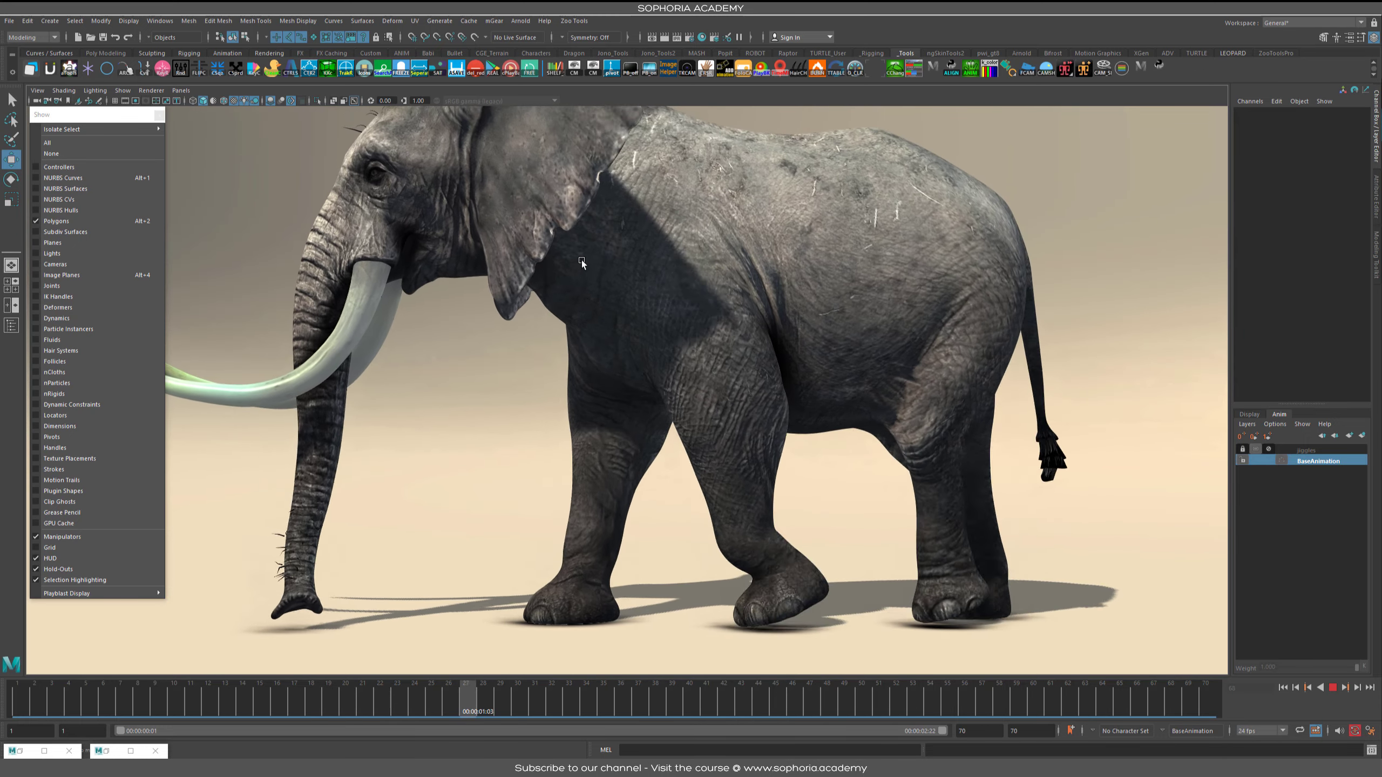
pyautogui.press('Escape')
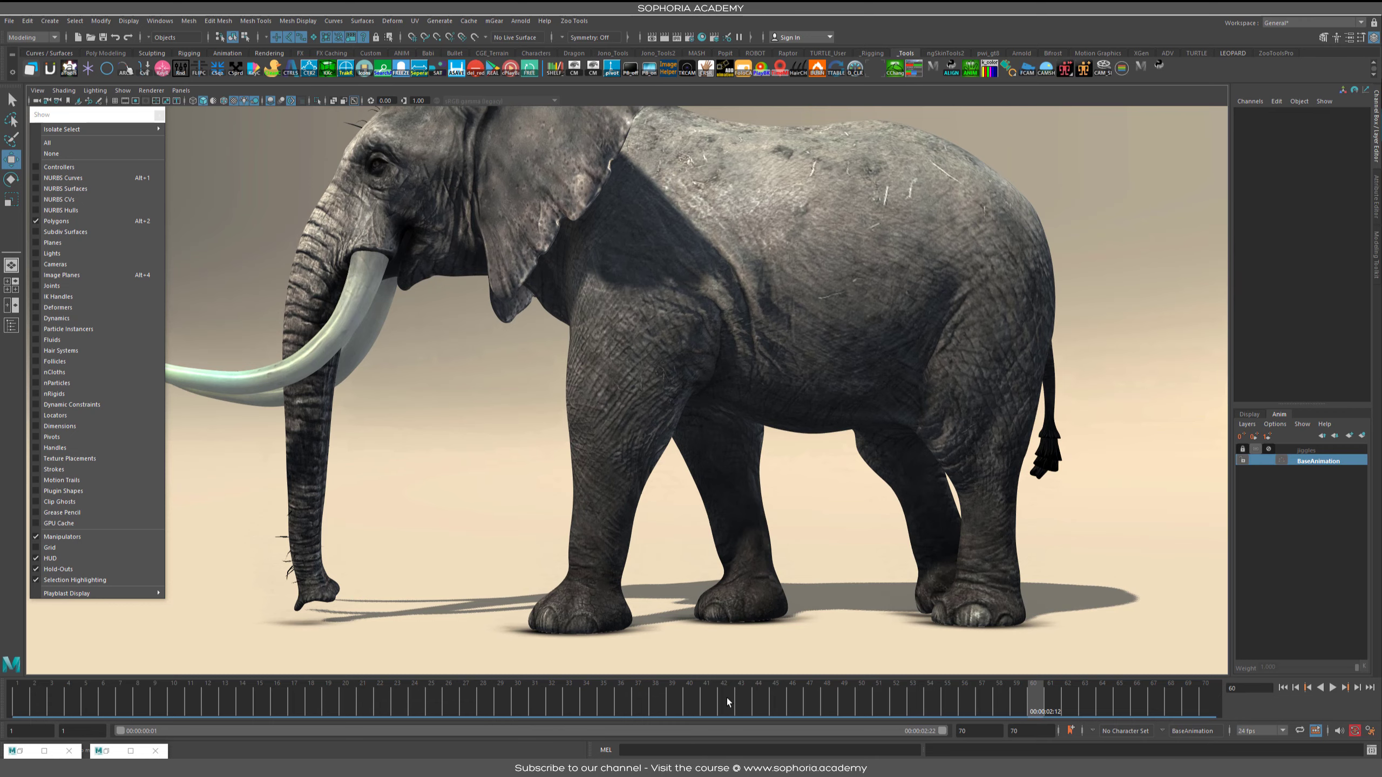
# Step: Replay the walk cycle, scrub to frame 50, and clear the annotations drawn over the front leg and shoulder
pyautogui.hotkey('alt', 'v')
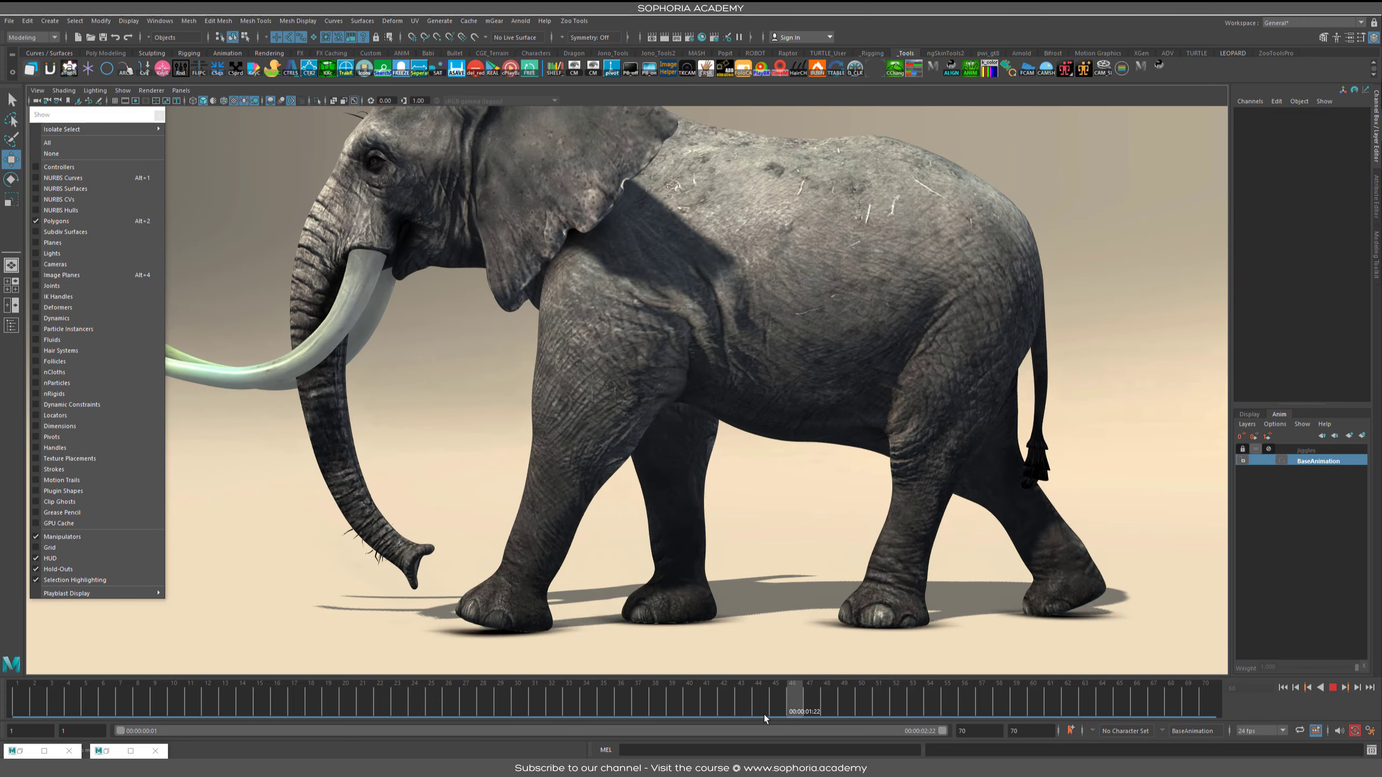
pyautogui.moveTo(747, 716)
pyautogui.mouseDown()
pyautogui.moveTo(681, 712)
pyautogui.moveTo(978, 724)
pyautogui.moveTo(705, 727)
pyautogui.moveTo(932, 736)
pyautogui.mouseUp()
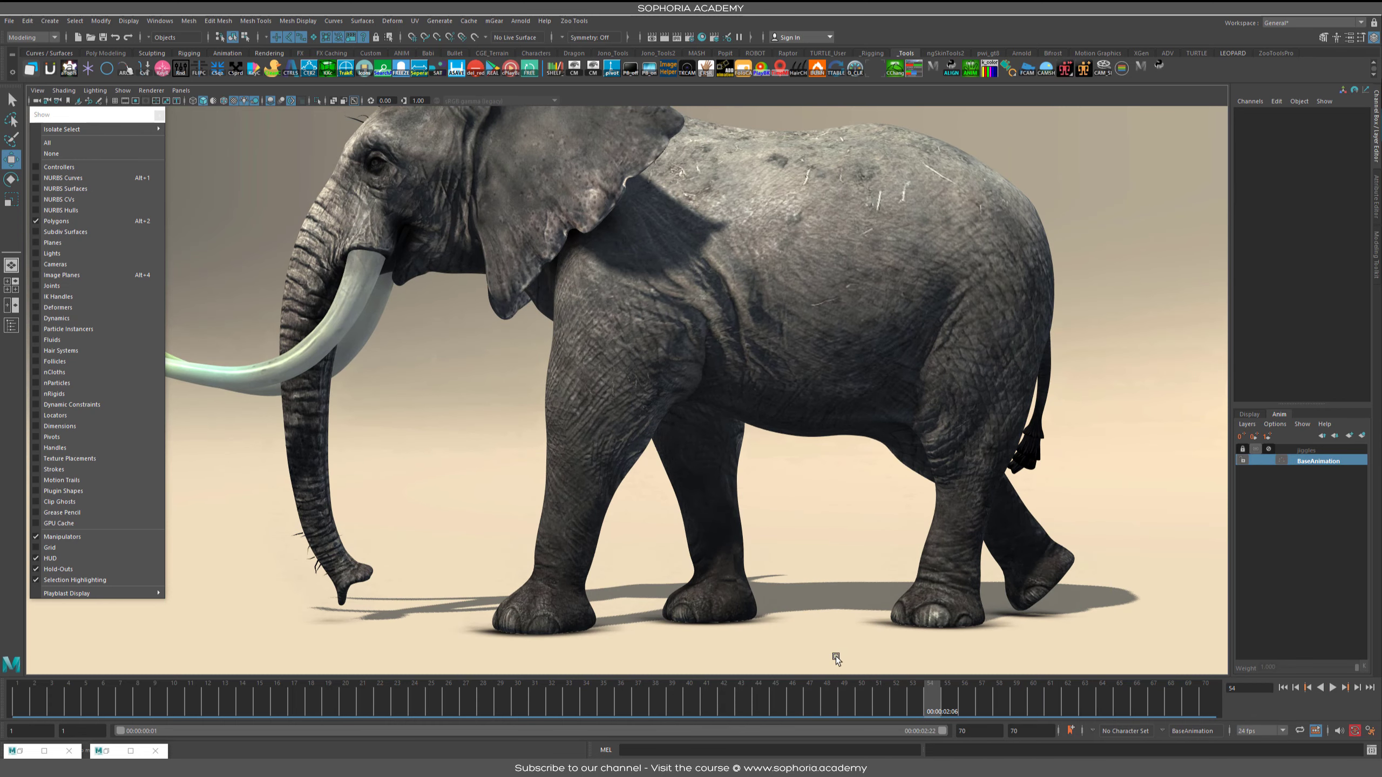
pyautogui.moveTo(890, 705); pyautogui.dragTo(812, 667)
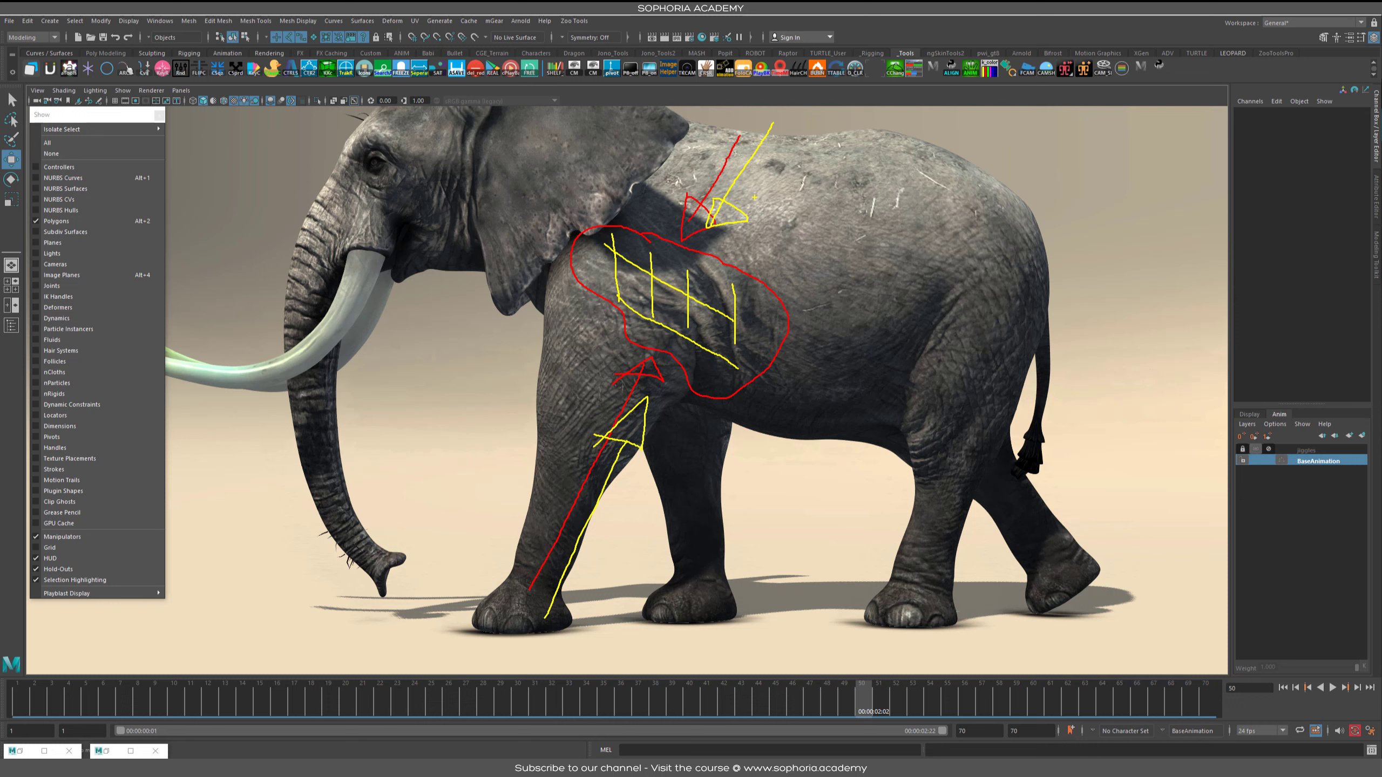
pyautogui.press('Escape')
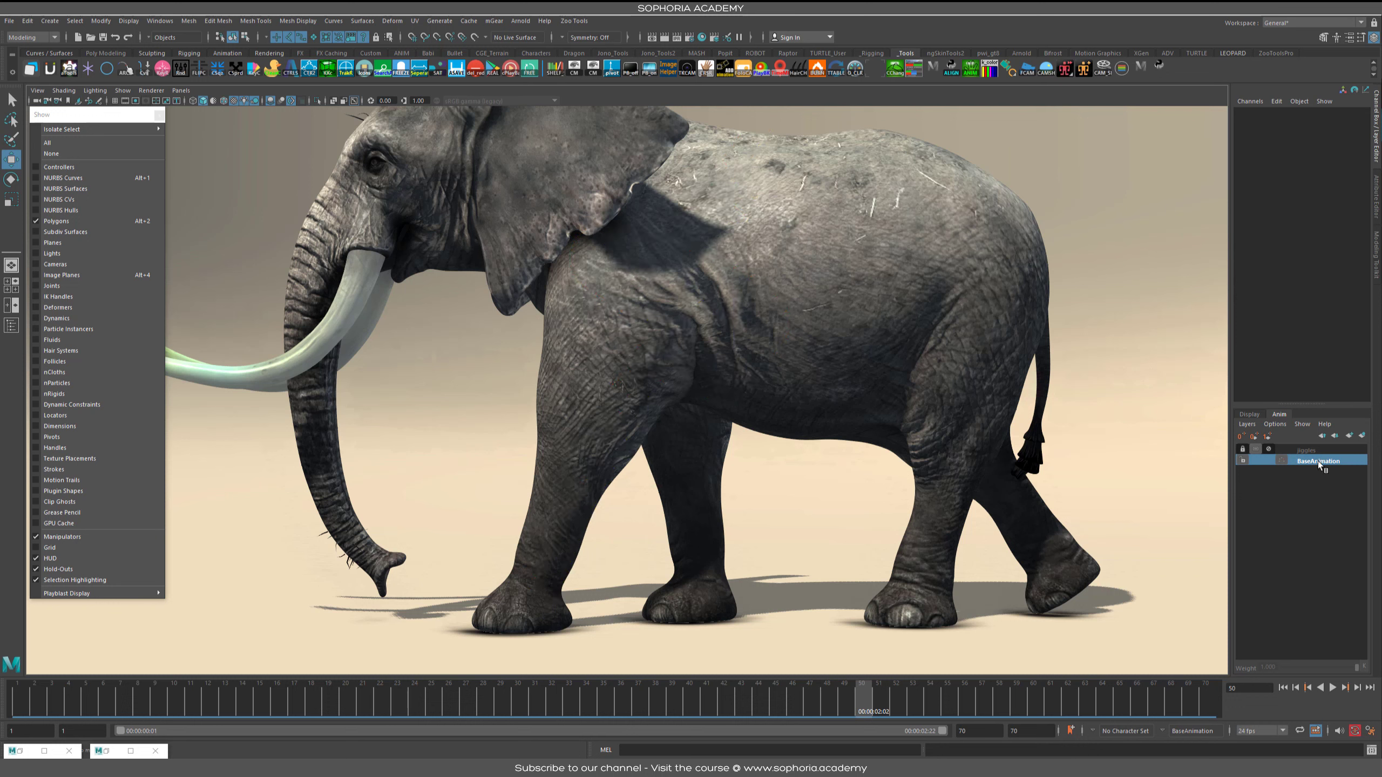
# Step: Unlock the jiggles animation layer and examine the skin motion from the elephant's other side and rear during playback
pyautogui.click(1243, 448)
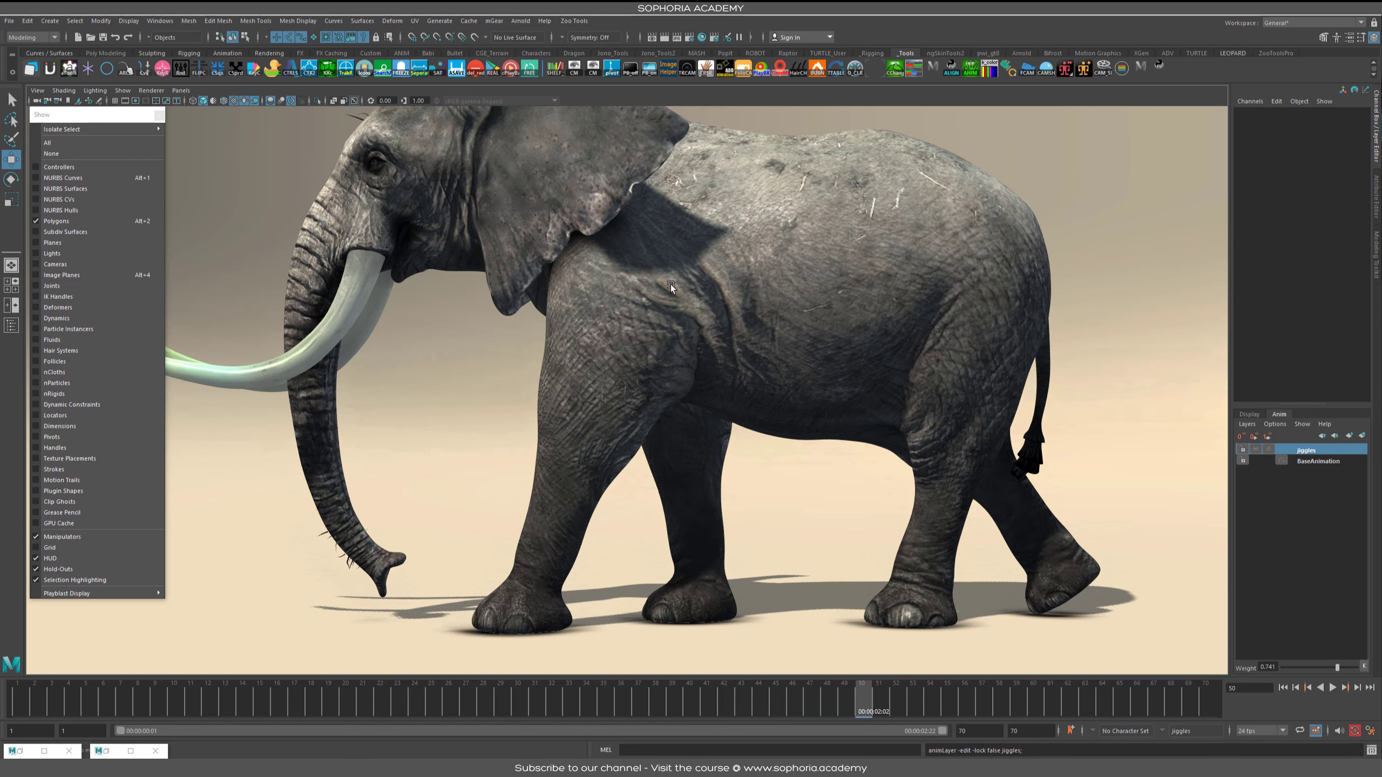
pyautogui.click(22, 701)
pyautogui.hotkey('alt', 'v')
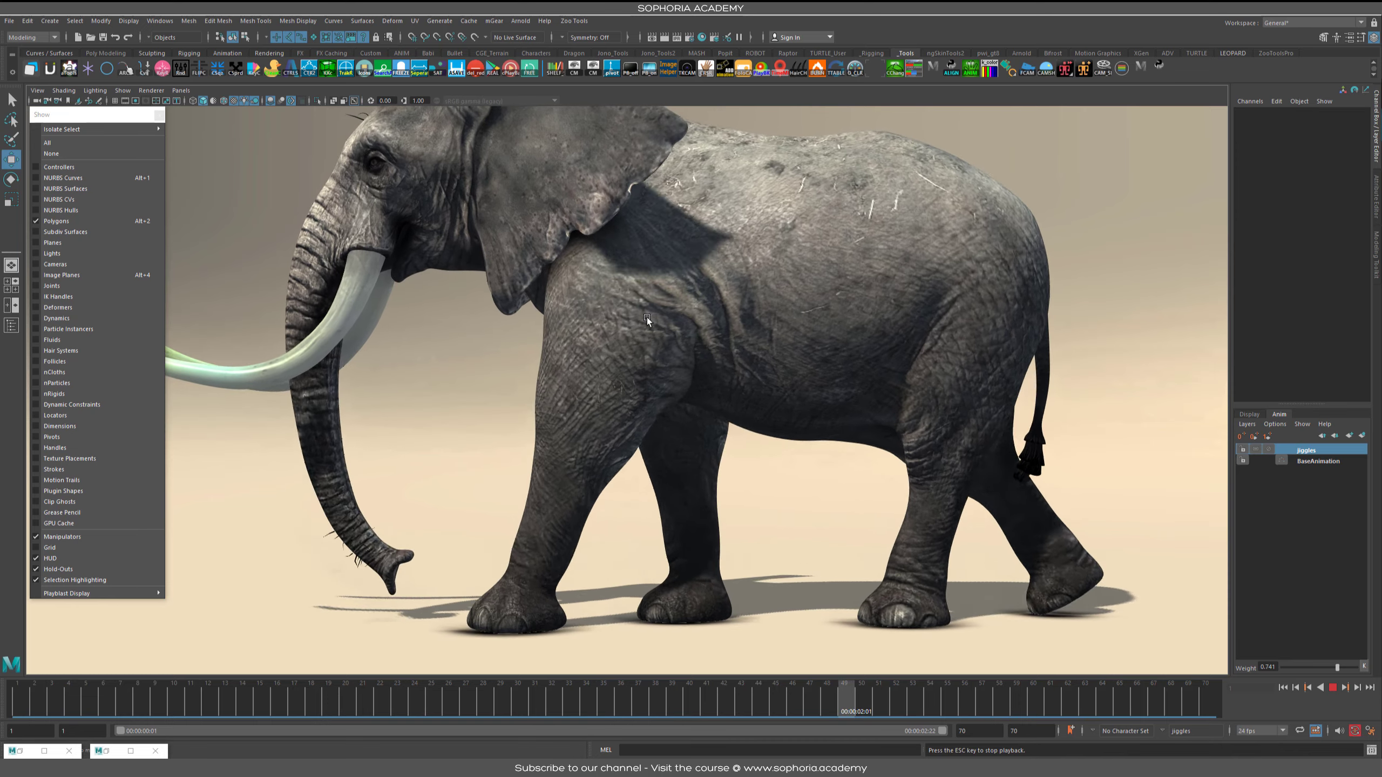
pyautogui.keyDown('alt'); pyautogui.moveTo(610, 400); pyautogui.dragTo(848, 399); pyautogui.keyUp('alt')
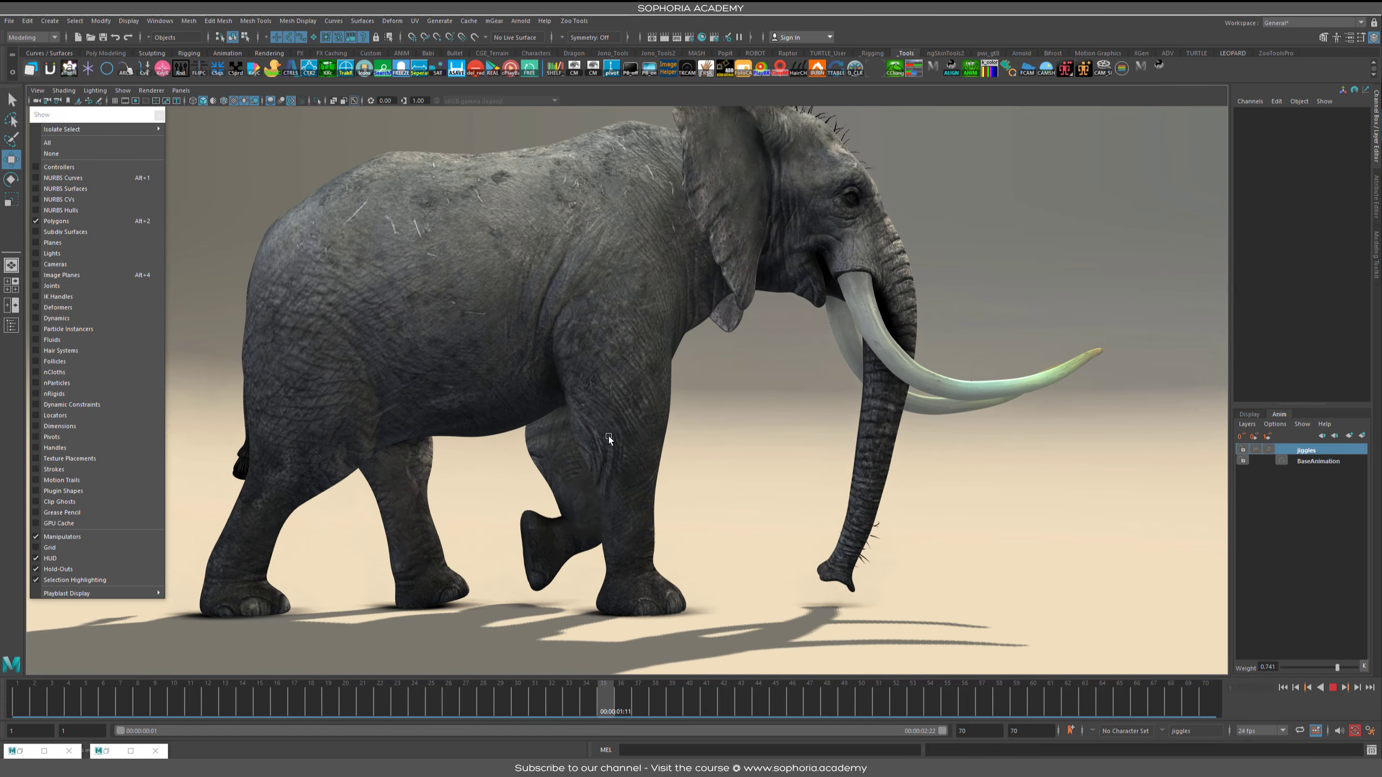
pyautogui.keyDown('alt'); pyautogui.moveTo(633, 351); pyautogui.dragTo(773, 343, button='middle'); pyautogui.keyUp('alt')
pyautogui.keyDown('alt'); pyautogui.moveTo(695, 362); pyautogui.dragTo(700, 287, button='right'); pyautogui.keyUp('alt')
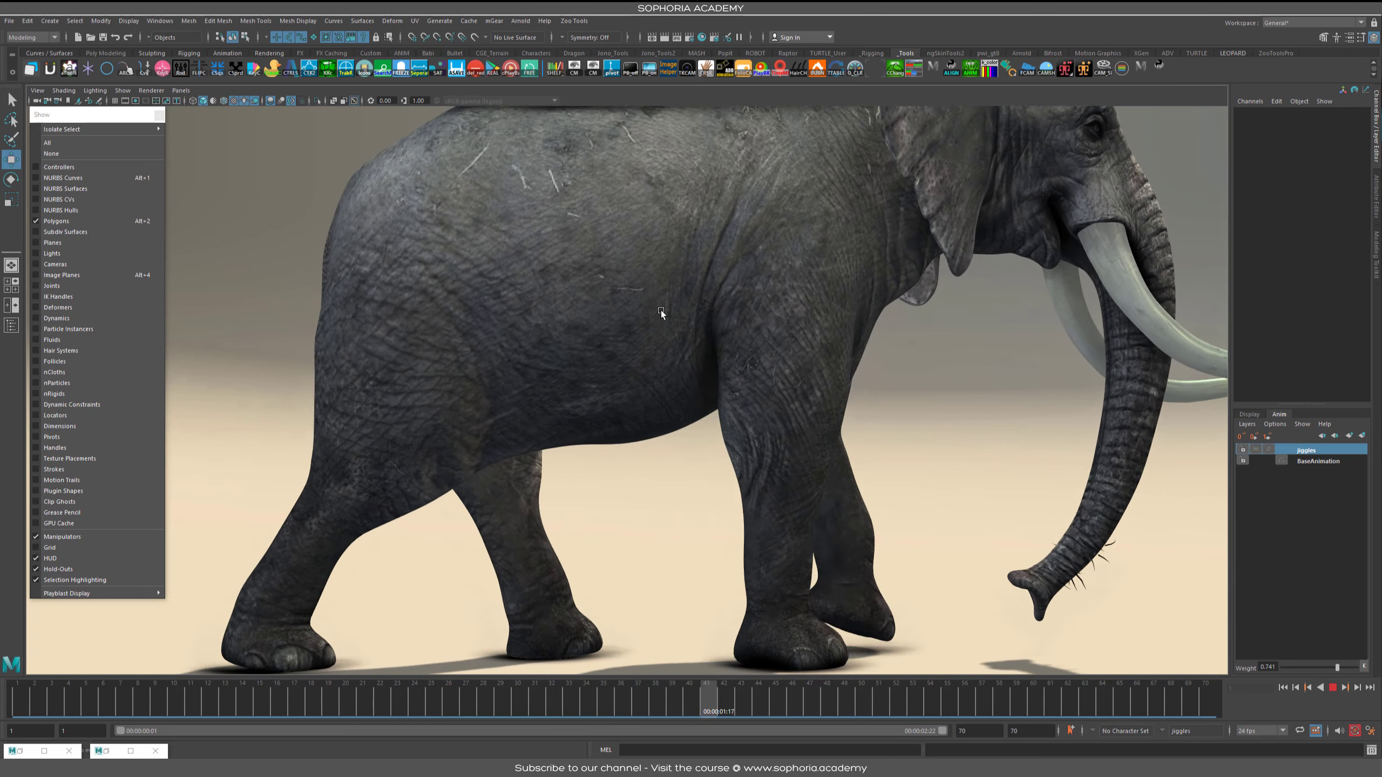
pyautogui.keyDown('alt'); pyautogui.moveTo(640, 382); pyautogui.dragTo(734, 383); pyautogui.keyUp('alt')
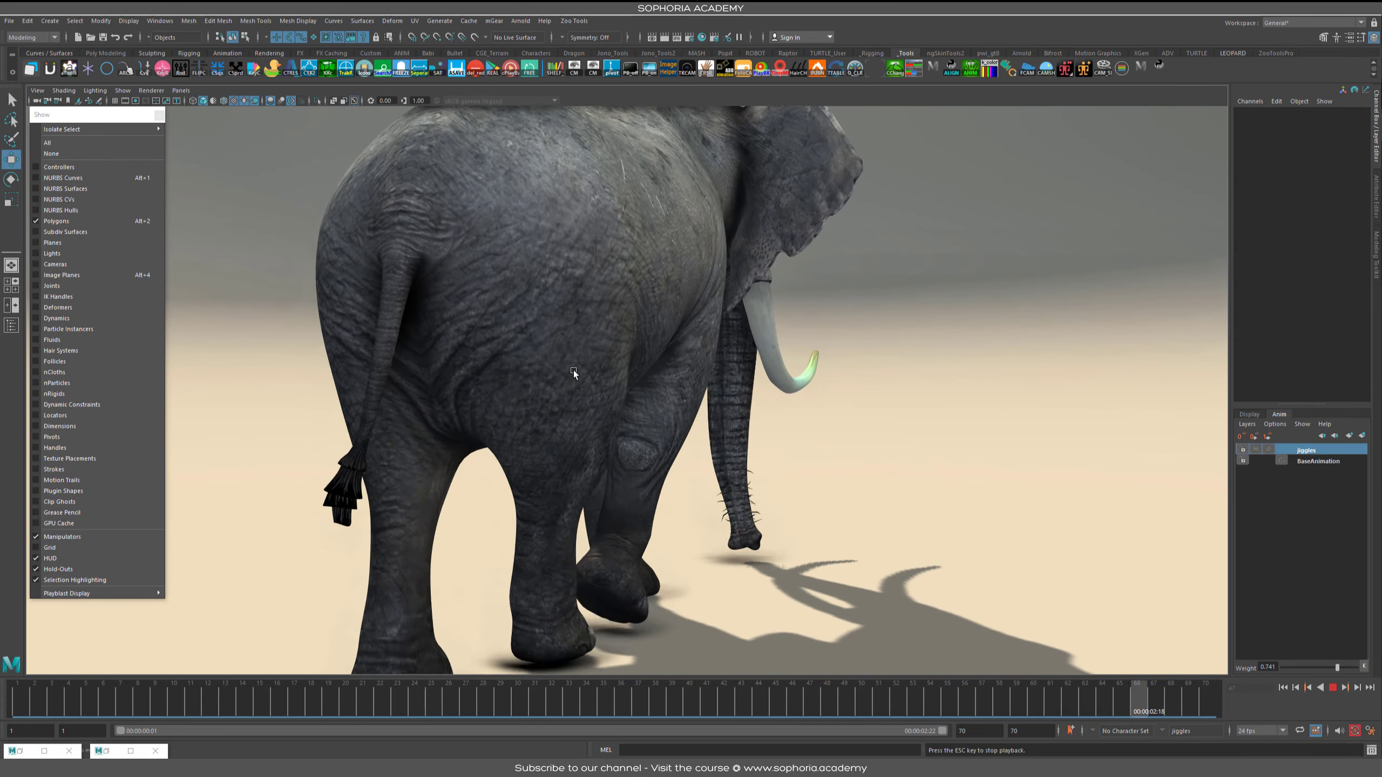
pyautogui.press('Escape')
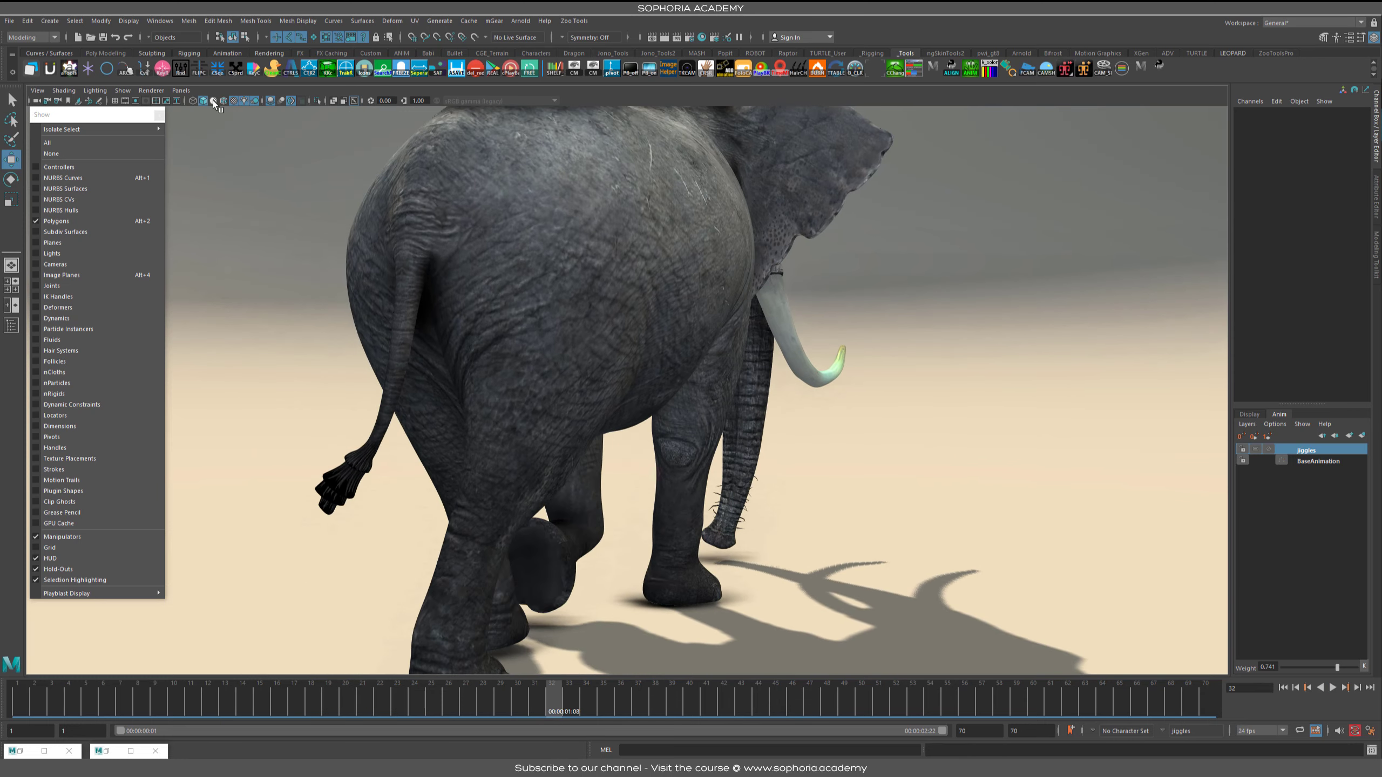
# Step: Overlay the wireframe on the shaded elephant, inspect the mesh deformation during playback, and turn the overlay off again
pyautogui.click(225, 101)
pyautogui.hotkey('alt', 'v')
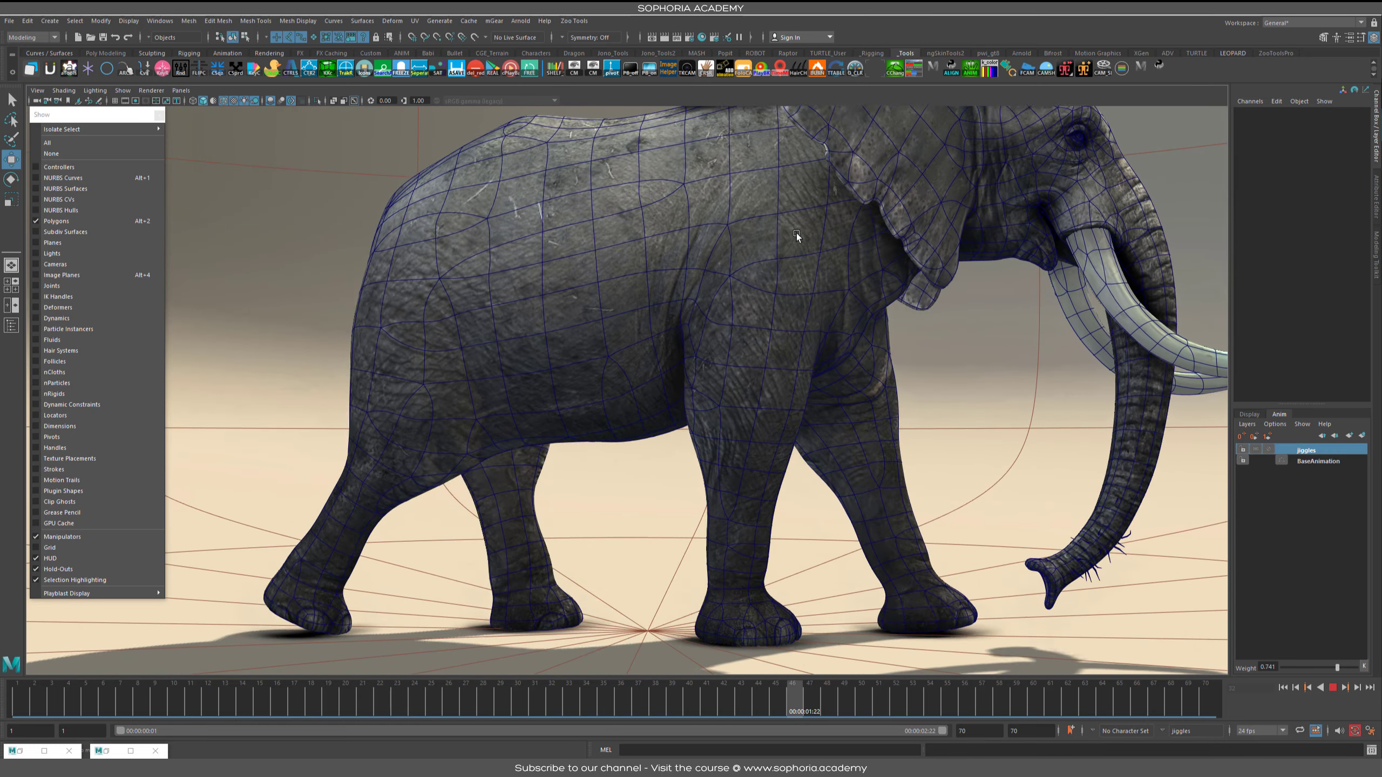
pyautogui.press('Escape')
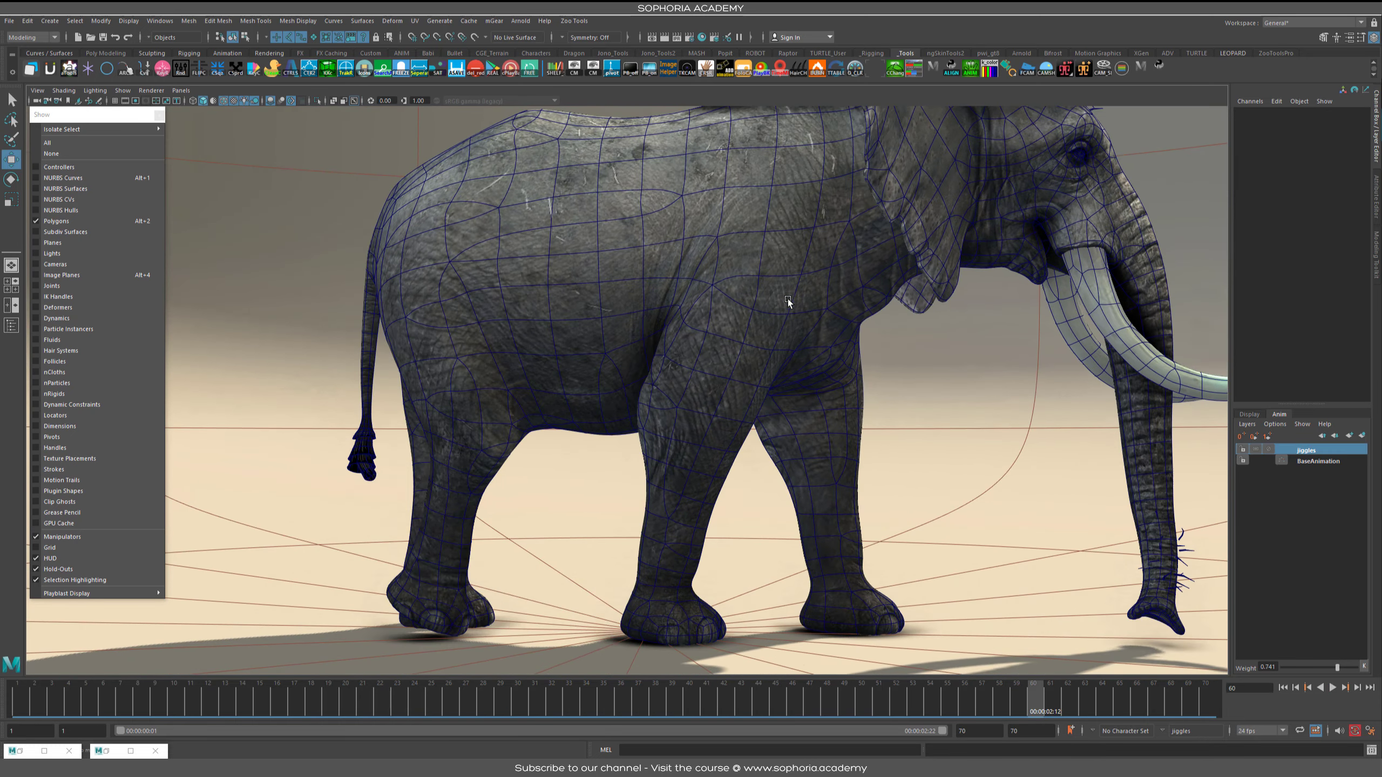
pyautogui.click(223, 102)
# Step: Draw a red decaying wave beside the front-facing elephant and frame it with a blue rectangle and an arrow to its belly side
pyautogui.keyDown('alt'); pyautogui.moveTo(793, 357); pyautogui.dragTo(638, 283); pyautogui.keyUp('alt')
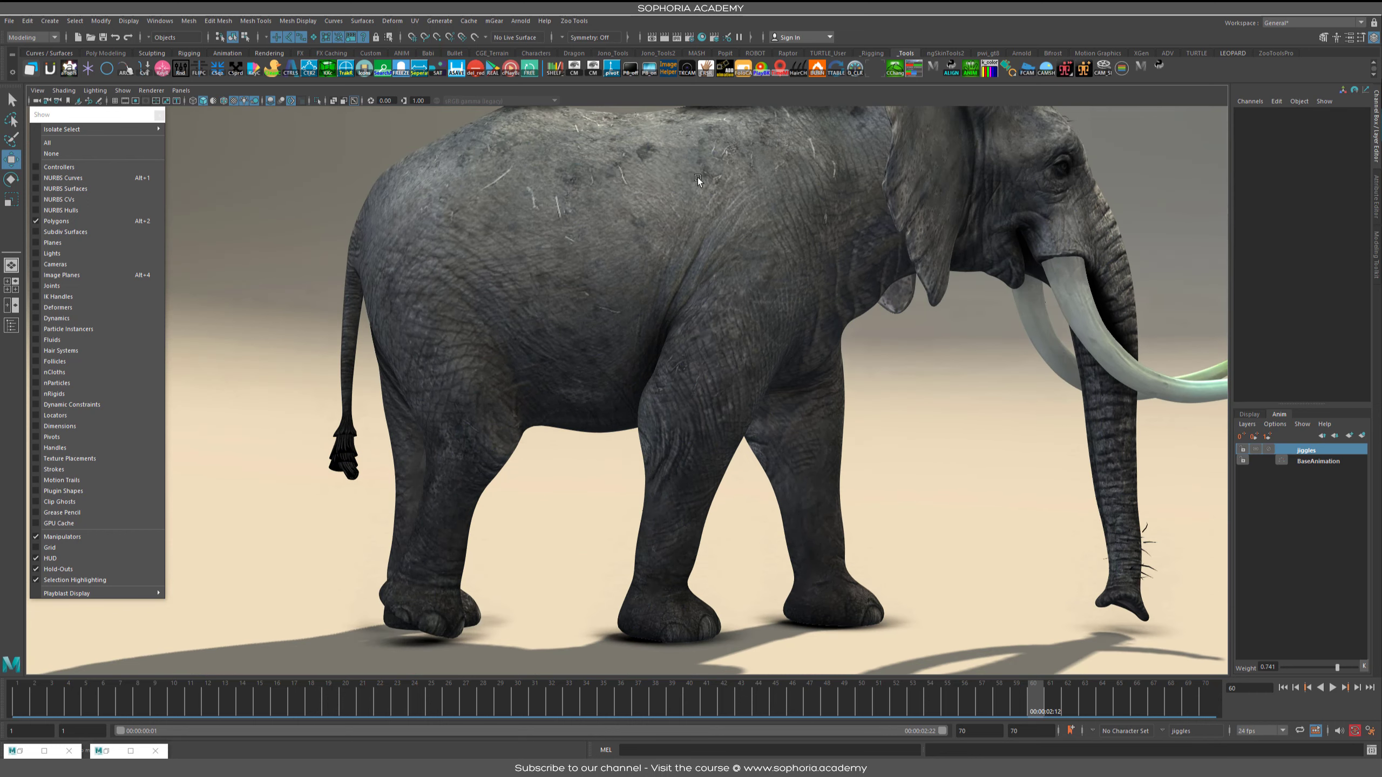
pyautogui.keyDown('alt'); pyautogui.moveTo(778, 301); pyautogui.dragTo(597, 292, button='middle'); pyautogui.keyUp('alt')
pyautogui.keyDown('alt'); pyautogui.moveTo(976, 469); pyautogui.dragTo(832, 460, button='right'); pyautogui.keyUp('alt')
pyautogui.keyDown('alt'); pyautogui.moveTo(833, 460); pyautogui.dragTo(732, 456); pyautogui.keyUp('alt')
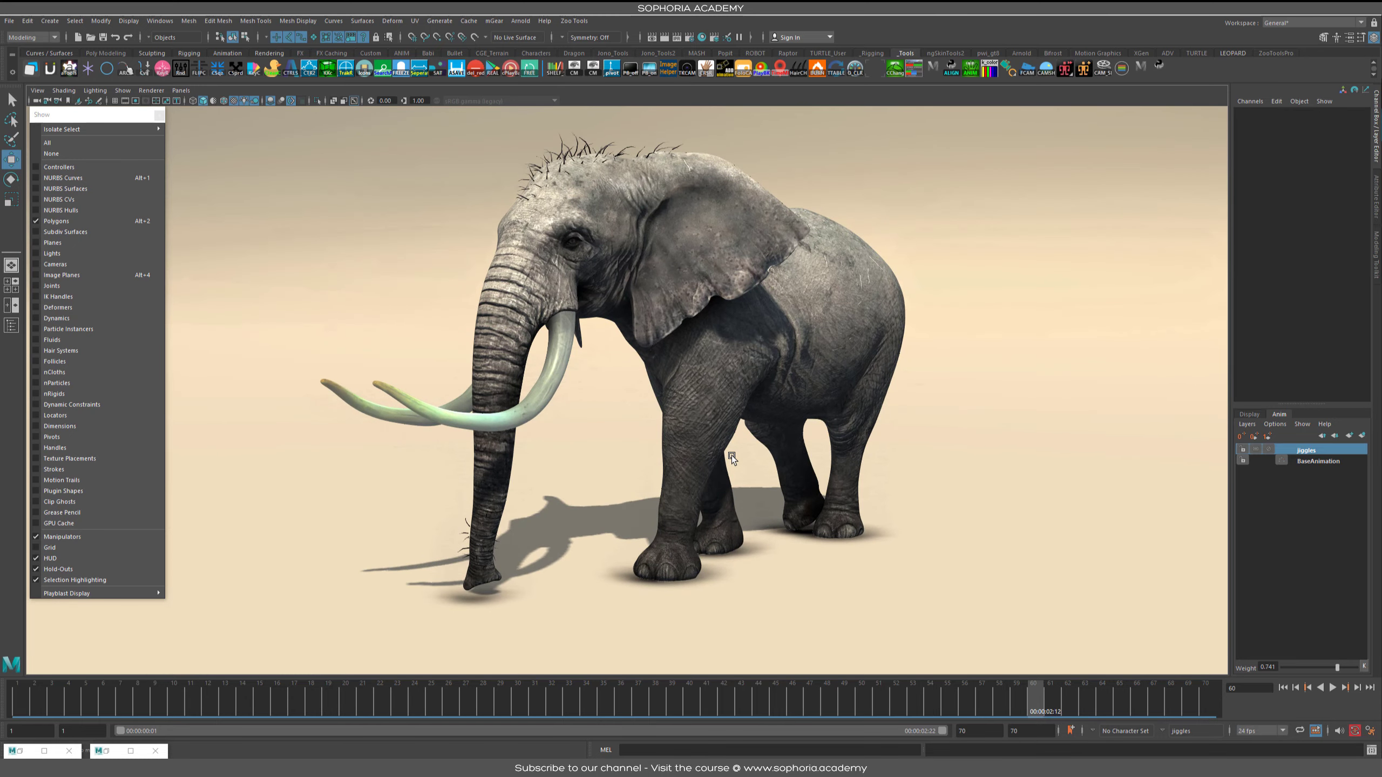
pyautogui.keyDown('alt'); pyautogui.moveTo(732, 455); pyautogui.dragTo(794, 467); pyautogui.keyUp('alt')
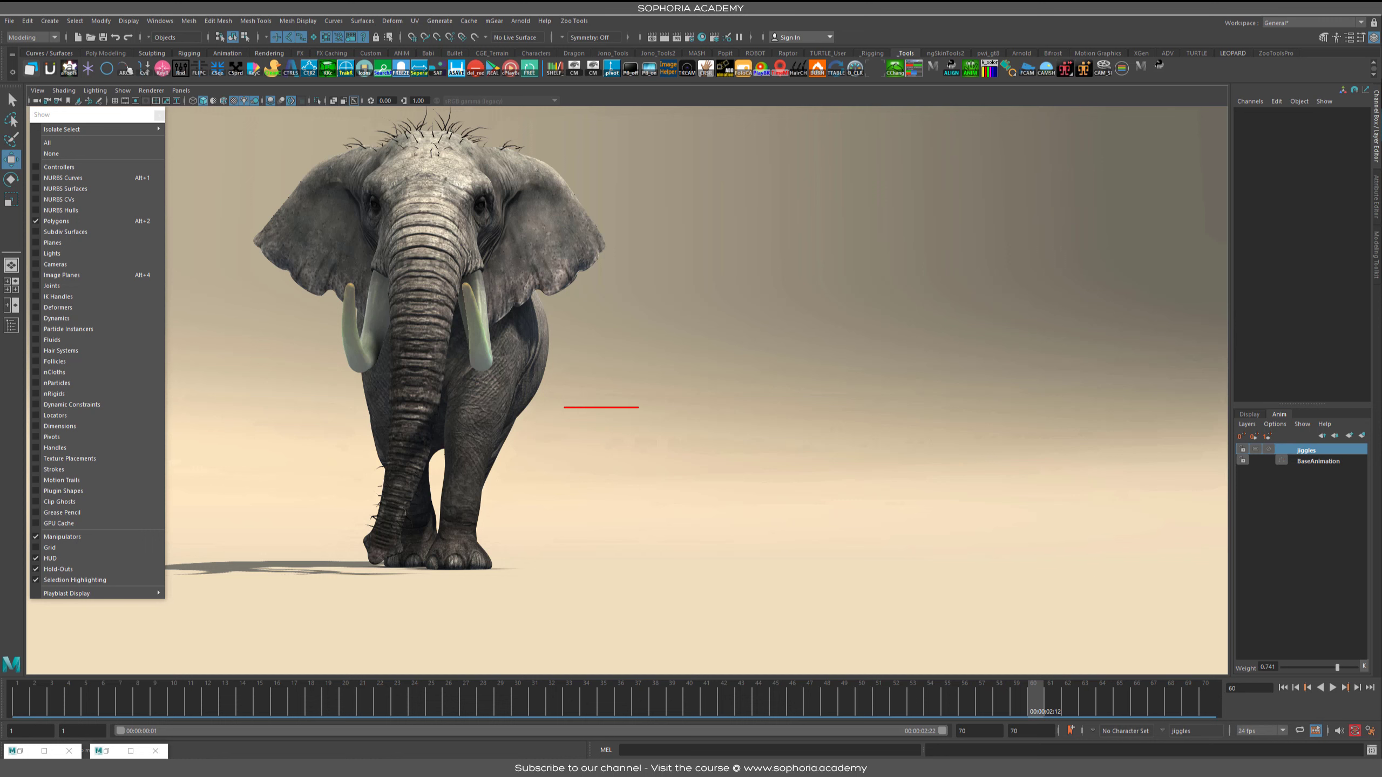
pyautogui.moveTo(677, 403); pyautogui.dragTo(709, 278)
pyautogui.moveTo(747, 362)
pyautogui.mouseDown()
pyautogui.moveTo(763, 497)
pyautogui.moveTo(792, 487)
pyautogui.moveTo(823, 330)
pyautogui.moveTo(855, 458)
pyautogui.moveTo(893, 393)
pyautogui.moveTo(939, 434)
pyautogui.moveTo(970, 393)
pyautogui.moveTo(1224, 401)
pyautogui.mouseUp()
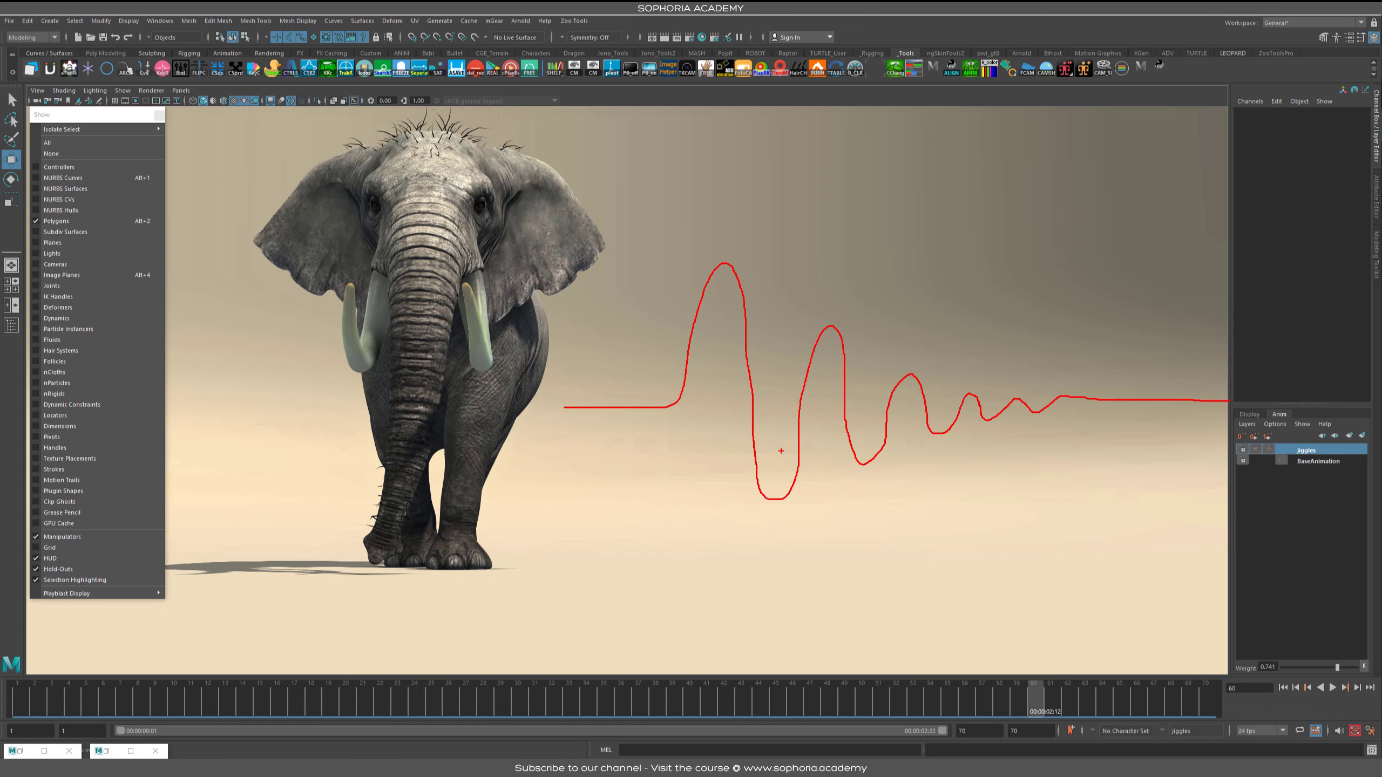
pyautogui.moveTo(662, 235)
pyautogui.mouseDown()
pyautogui.moveTo(677, 493)
pyautogui.moveTo(782, 538)
pyautogui.moveTo(1136, 538)
pyautogui.moveTo(1113, 225)
pyautogui.moveTo(660, 230)
pyautogui.mouseUp()
pyautogui.moveTo(674, 492); pyautogui.dragTo(526, 379)
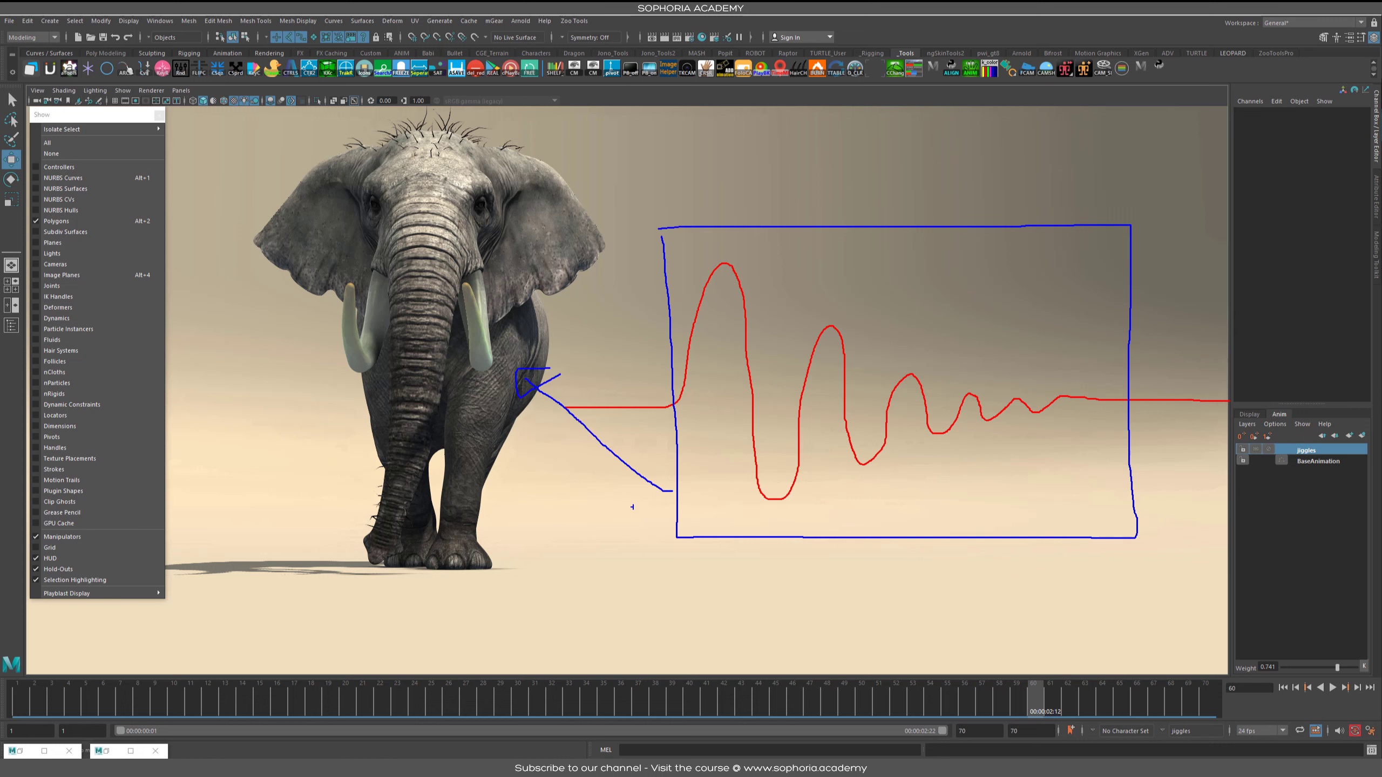
# Step: Add the last strokes to the decaying wave sketch and clear all annotations from the elephant view
pyautogui.moveTo(657, 275); pyautogui.dragTo(597, 264)
pyautogui.moveTo(554, 521)
pyautogui.mouseDown()
pyautogui.moveTo(488, 521)
pyautogui.moveTo(496, 537)
pyautogui.mouseUp()
pyautogui.press('Escape')
# Step: Show the rig's control curves, select the left belly side control, and open its animation in the Graph Editor
pyautogui.keyDown('alt'); pyautogui.moveTo(889, 480); pyautogui.dragTo(703, 463); pyautogui.keyUp('alt')
pyautogui.keyDown('alt'); pyautogui.moveTo(703, 462); pyautogui.dragTo(827, 475, button='right'); pyautogui.keyUp('alt')
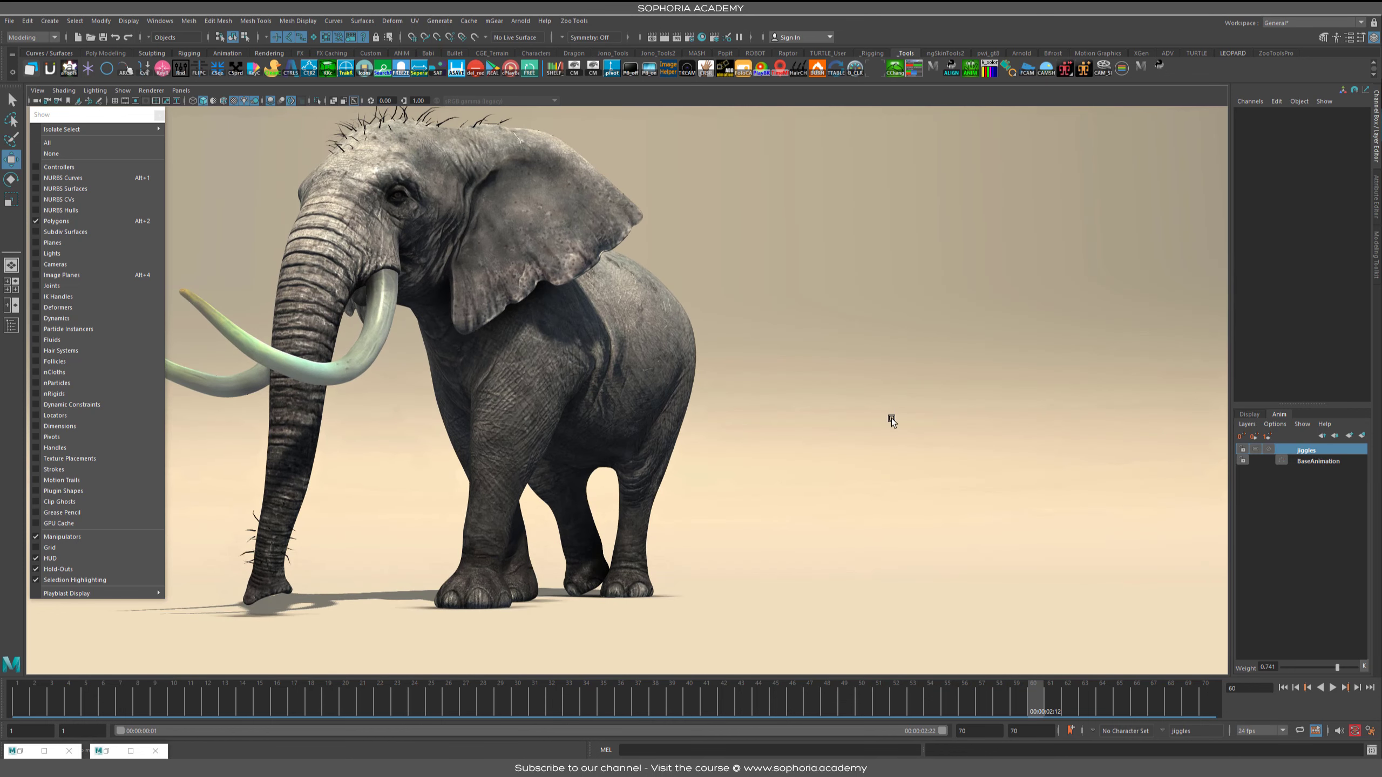
pyautogui.keyDown('alt'); pyautogui.moveTo(570, 413); pyautogui.dragTo(607, 453); pyautogui.keyUp('alt')
pyautogui.hotkey('alt', '1')
pyautogui.click(699, 383)
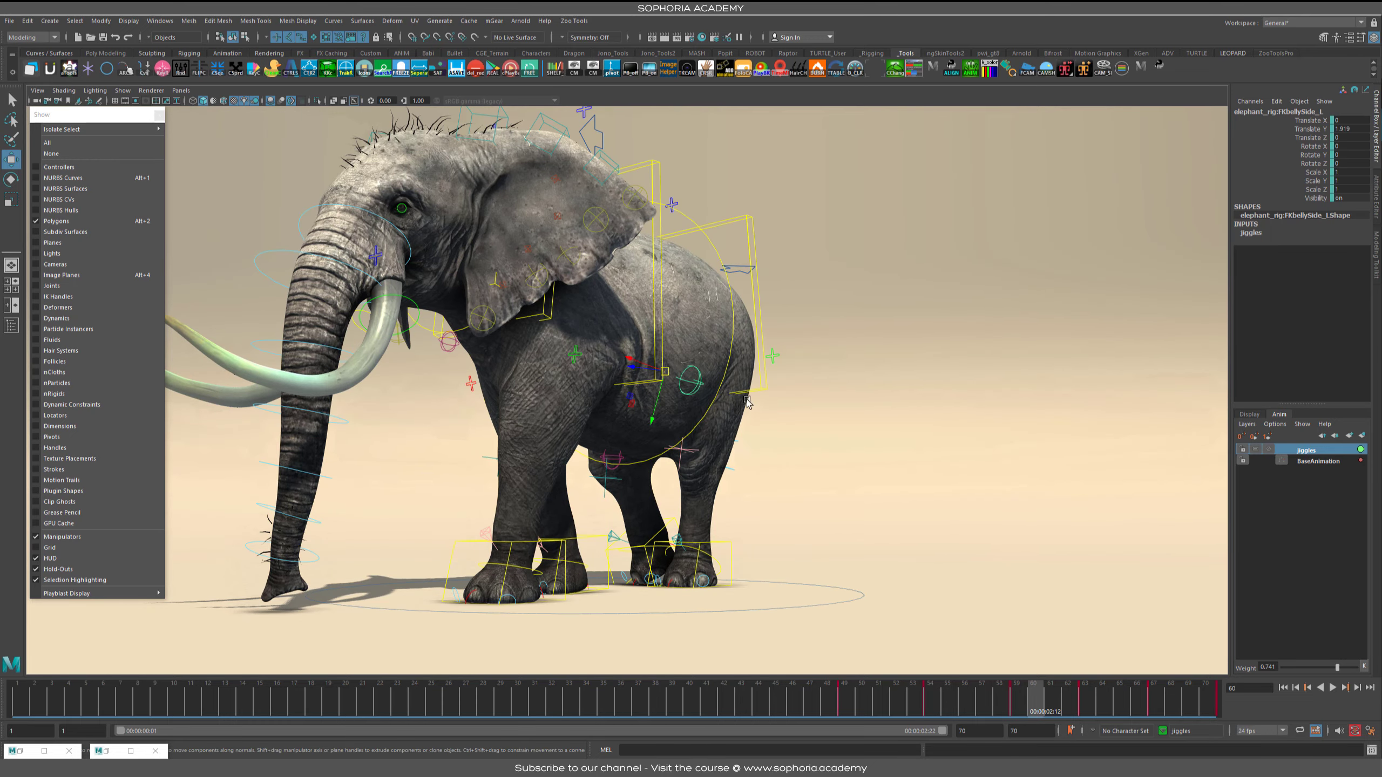
pyautogui.keyDown('alt'); pyautogui.moveTo(772, 409); pyautogui.dragTo(796, 414); pyautogui.keyUp('alt')
pyautogui.hotkey('alt', 'g')
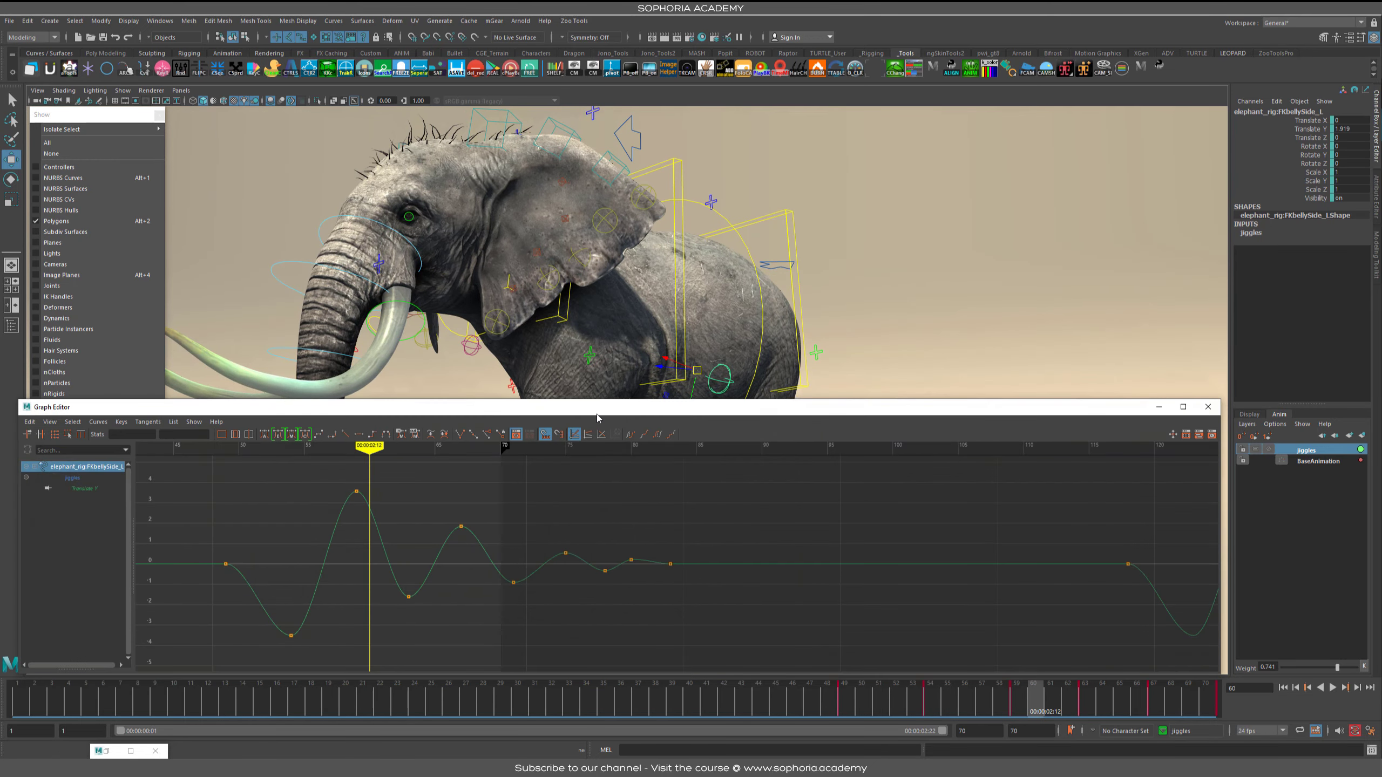
# Step: Examine the shape of the belly control's decaying Translate Y curve in the Graph Editor, and minimize the editor
pyautogui.moveTo(601, 409); pyautogui.dragTo(640, 301)
pyautogui.keyDown('alt'); pyautogui.keyDown('shift'); pyautogui.moveTo(536, 461); pyautogui.dragTo(488, 460, button='right'); pyautogui.keyUp('shift'); pyautogui.keyUp('alt')
pyautogui.keyDown('alt'); pyautogui.moveTo(488, 460); pyautogui.dragTo(543, 461, button='right'); pyautogui.keyUp('alt')
pyautogui.keyDown('alt'); pyautogui.moveTo(583, 475); pyautogui.dragTo(872, 477, button='middle'); pyautogui.keyUp('alt')
pyautogui.keyDown('alt'); pyautogui.keyDown('shift'); pyautogui.moveTo(607, 485); pyautogui.dragTo(419, 494, button='right'); pyautogui.keyUp('shift'); pyautogui.keyUp('alt')
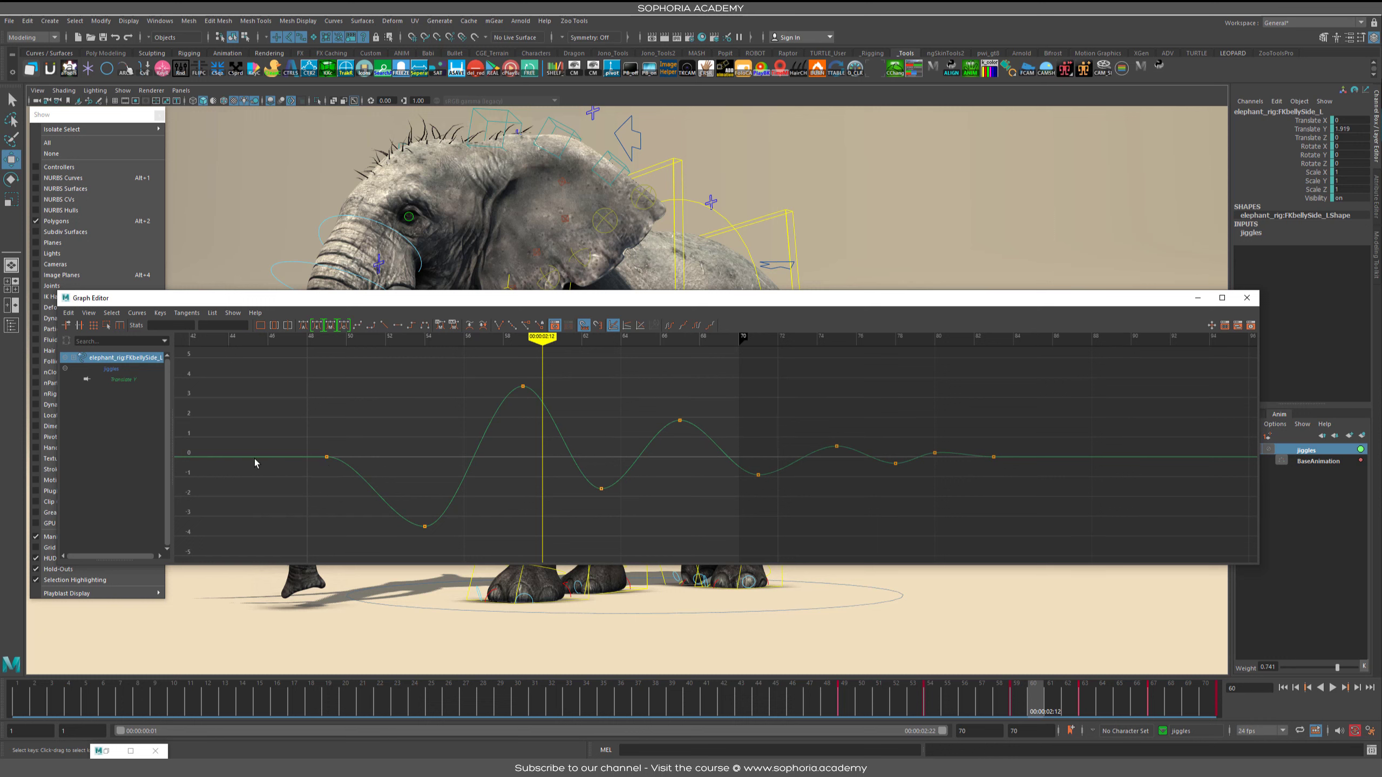
pyautogui.moveTo(343, 439); pyautogui.dragTo(264, 466)
pyautogui.click(1197, 298)
# Step: Hide the rig's NURBS control curves and bring the empty ground beside the elephant into view
pyautogui.keyDown('alt'); pyautogui.moveTo(916, 404); pyautogui.dragTo(672, 380, button='right'); pyautogui.keyUp('alt')
pyautogui.keyDown('alt'); pyautogui.moveTo(672, 379); pyautogui.dragTo(564, 337); pyautogui.keyUp('alt')
pyautogui.hotkey('ctrl', 'z')
pyautogui.keyDown('alt'); pyautogui.moveTo(773, 446); pyautogui.dragTo(819, 484); pyautogui.keyUp('alt')
pyautogui.hotkey('alt', '1')
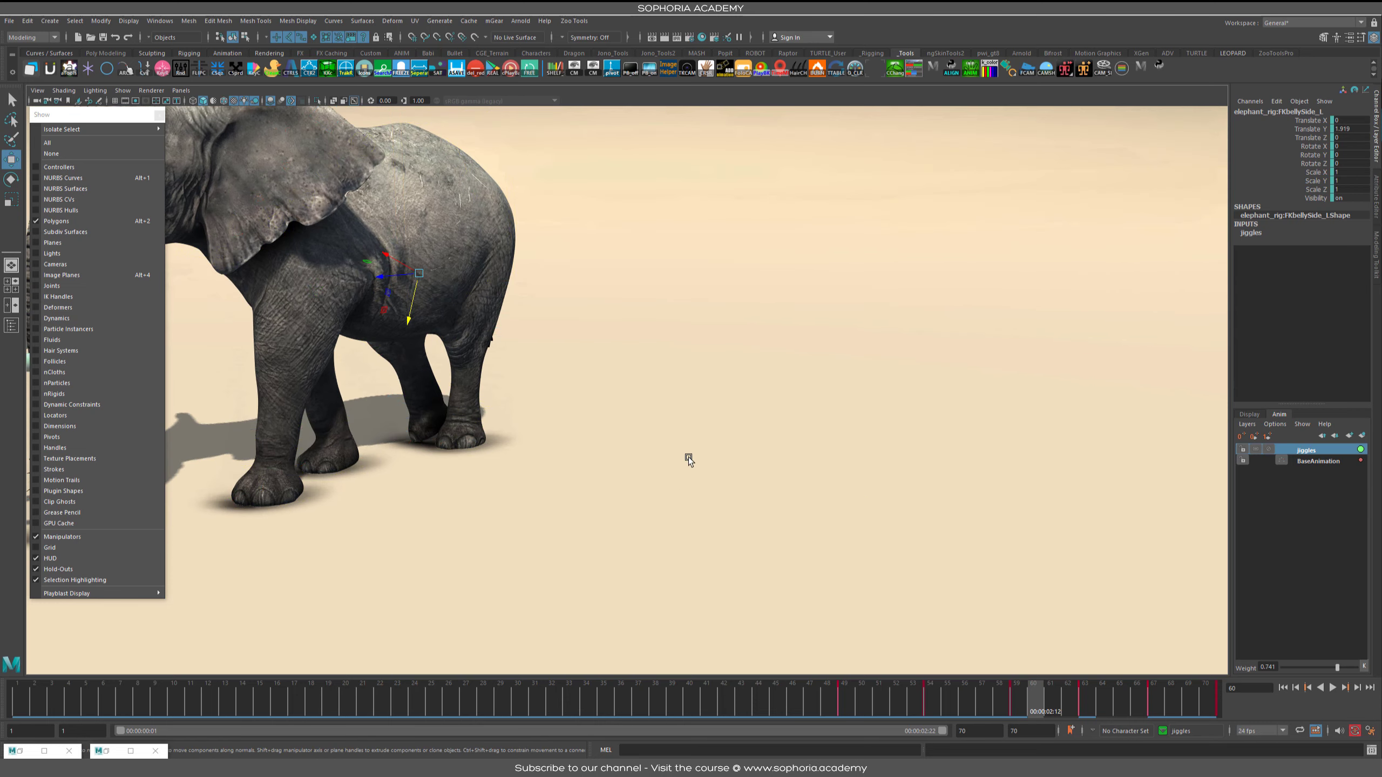
# Step: Create a polygon sphere of radius about 42 beside the elephant and move it away to about 249 on Translate X
pyautogui.scroll(2, 718, 443)
pyautogui.press('space')
pyautogui.click(638, 322)
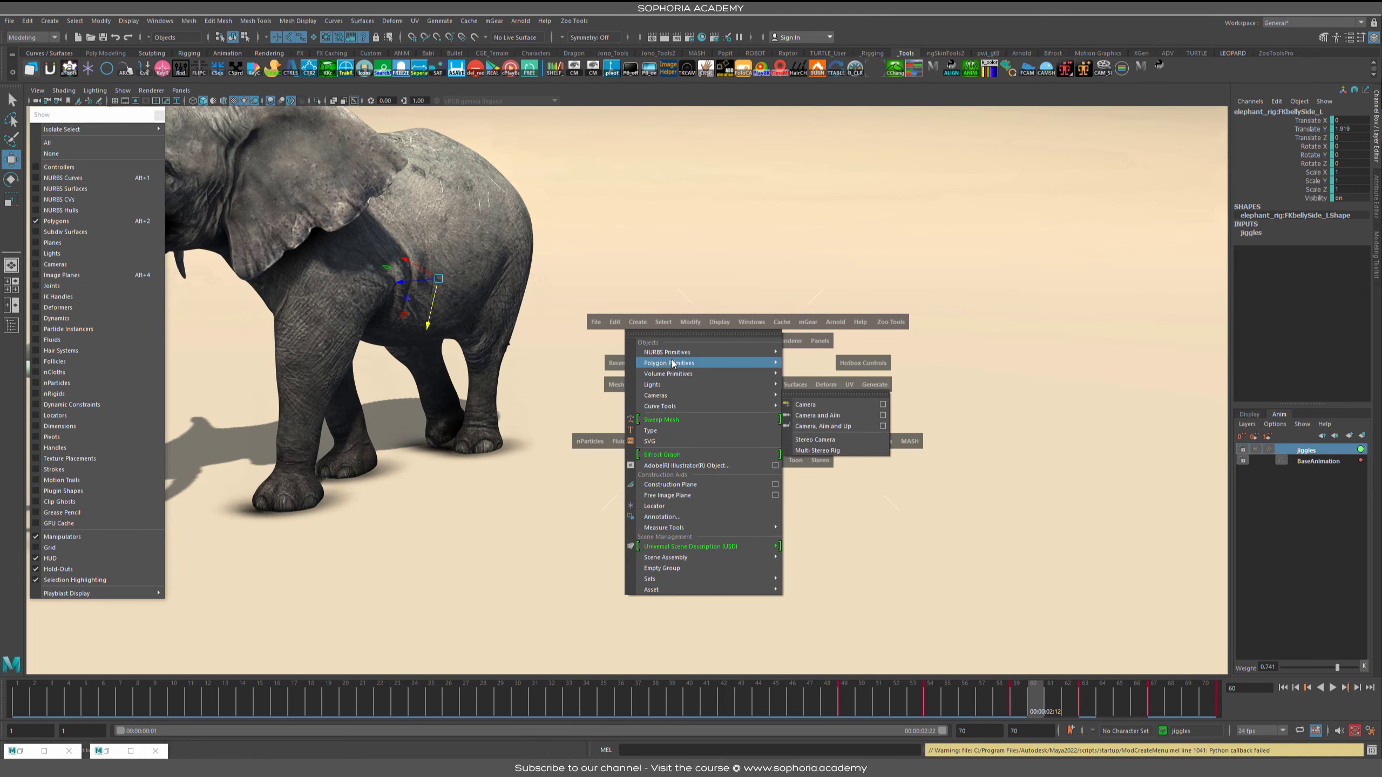
pyautogui.moveTo(675, 361)
pyautogui.click(823, 361)
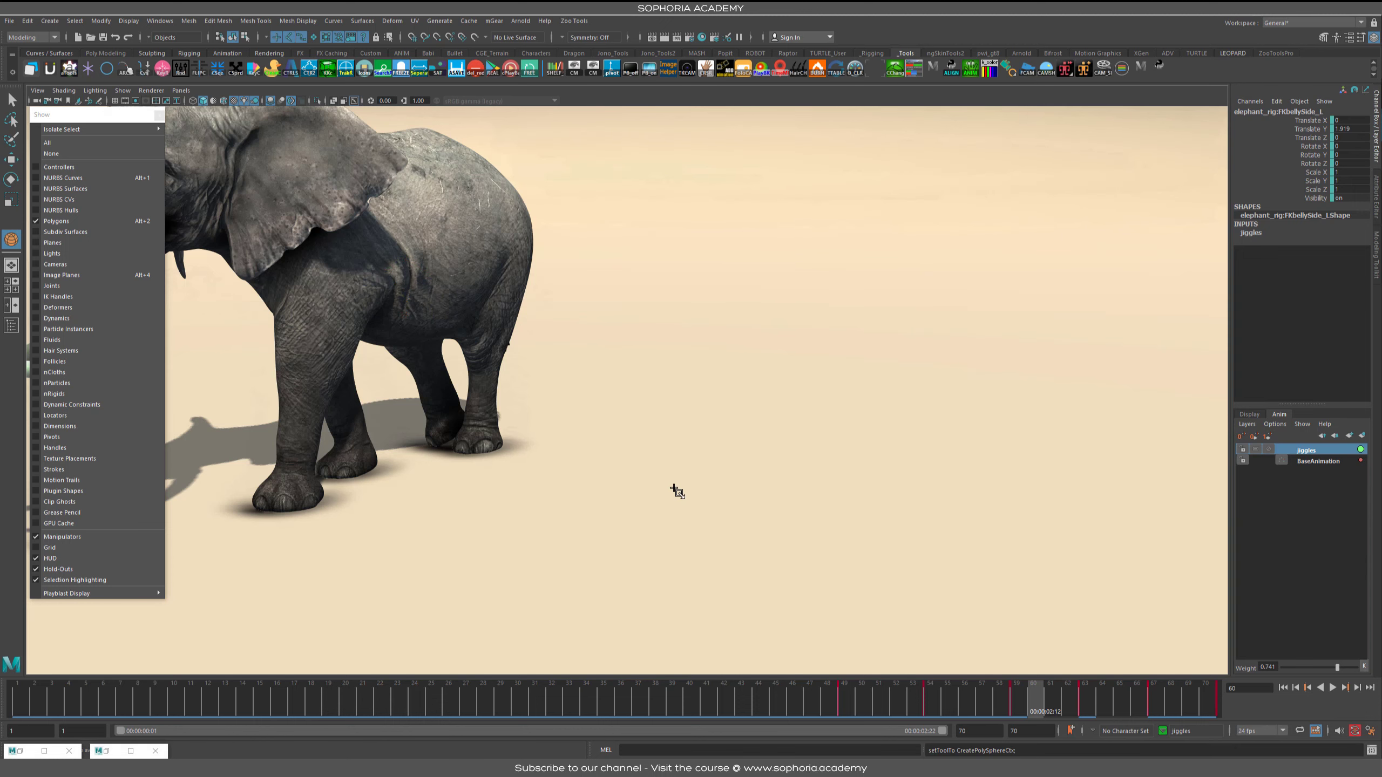
pyautogui.moveTo(704, 473); pyautogui.dragTo(750, 503)
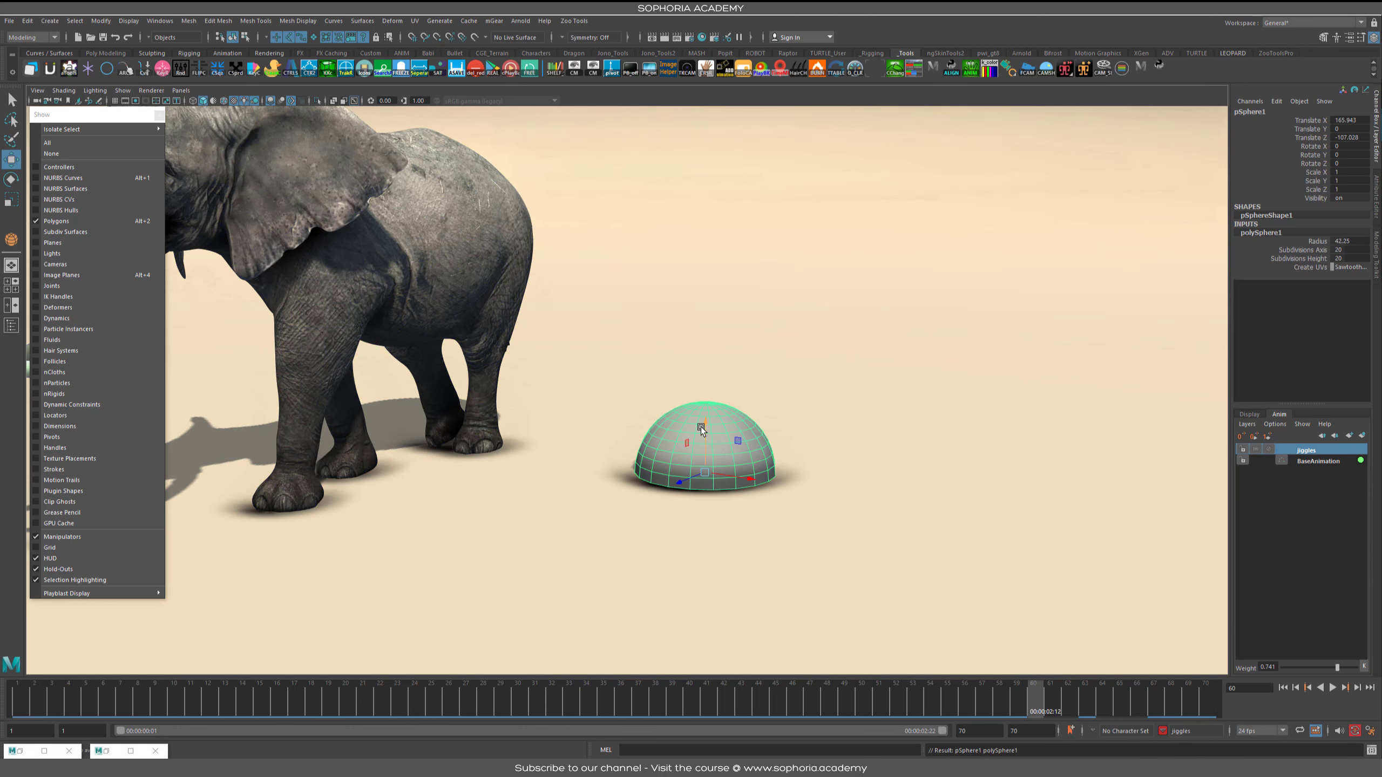
pyautogui.keyDown('alt'); pyautogui.moveTo(701, 428); pyautogui.dragTo(841, 509); pyautogui.keyUp('alt')
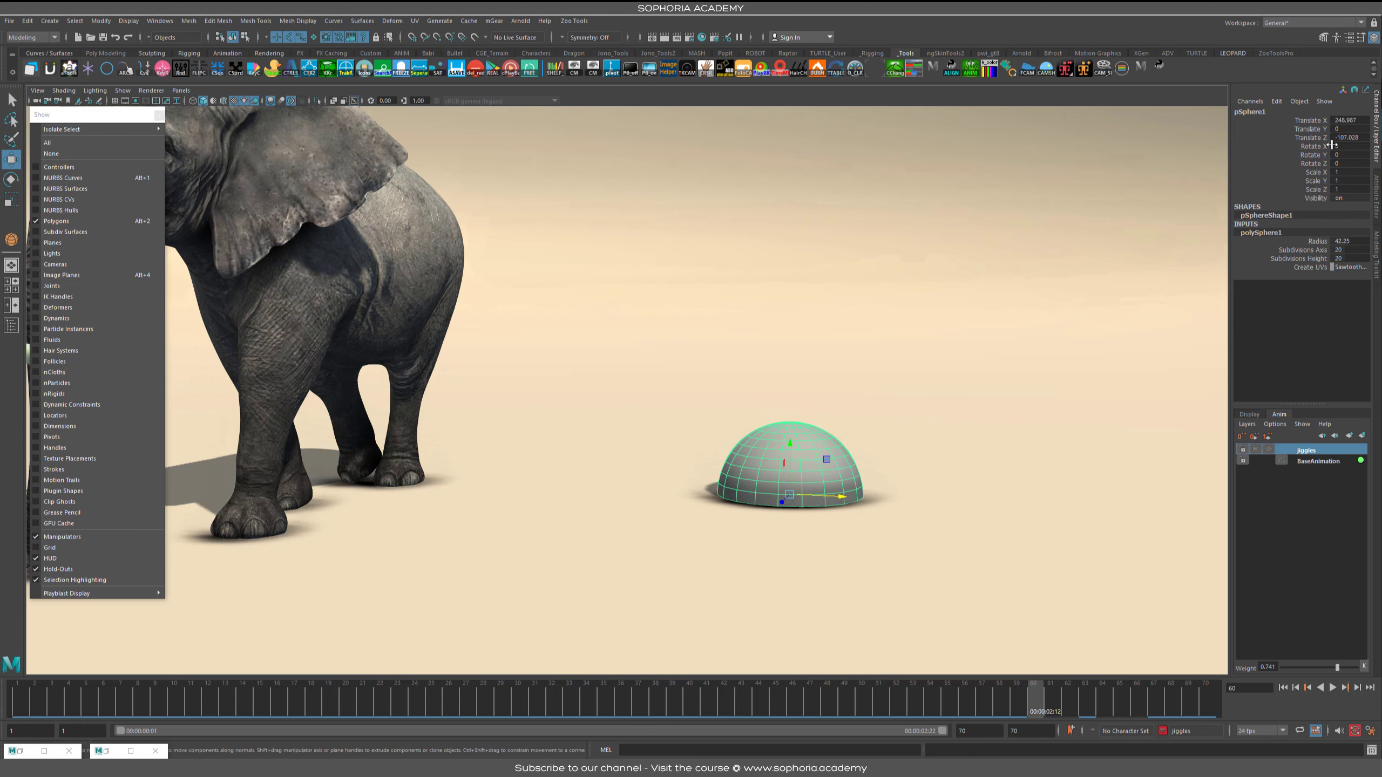
# Step: Switch to the front view and isolate the sphere, framed with room above and below for vertical movement
pyautogui.keyDown('alt'); pyautogui.moveTo(769, 529); pyautogui.dragTo(802, 509); pyautogui.keyUp('alt')
pyautogui.keyDown('alt'); pyautogui.moveTo(810, 508); pyautogui.dragTo(884, 476, button='right'); pyautogui.keyUp('alt')
pyautogui.keyDown('alt'); pyautogui.moveTo(884, 477); pyautogui.dragTo(792, 440, button='middle'); pyautogui.keyUp('alt')
pyautogui.press('space')
pyautogui.moveTo(820, 428); pyautogui.dragTo(821, 463)
pyautogui.click(821, 458)
pyautogui.press('f')
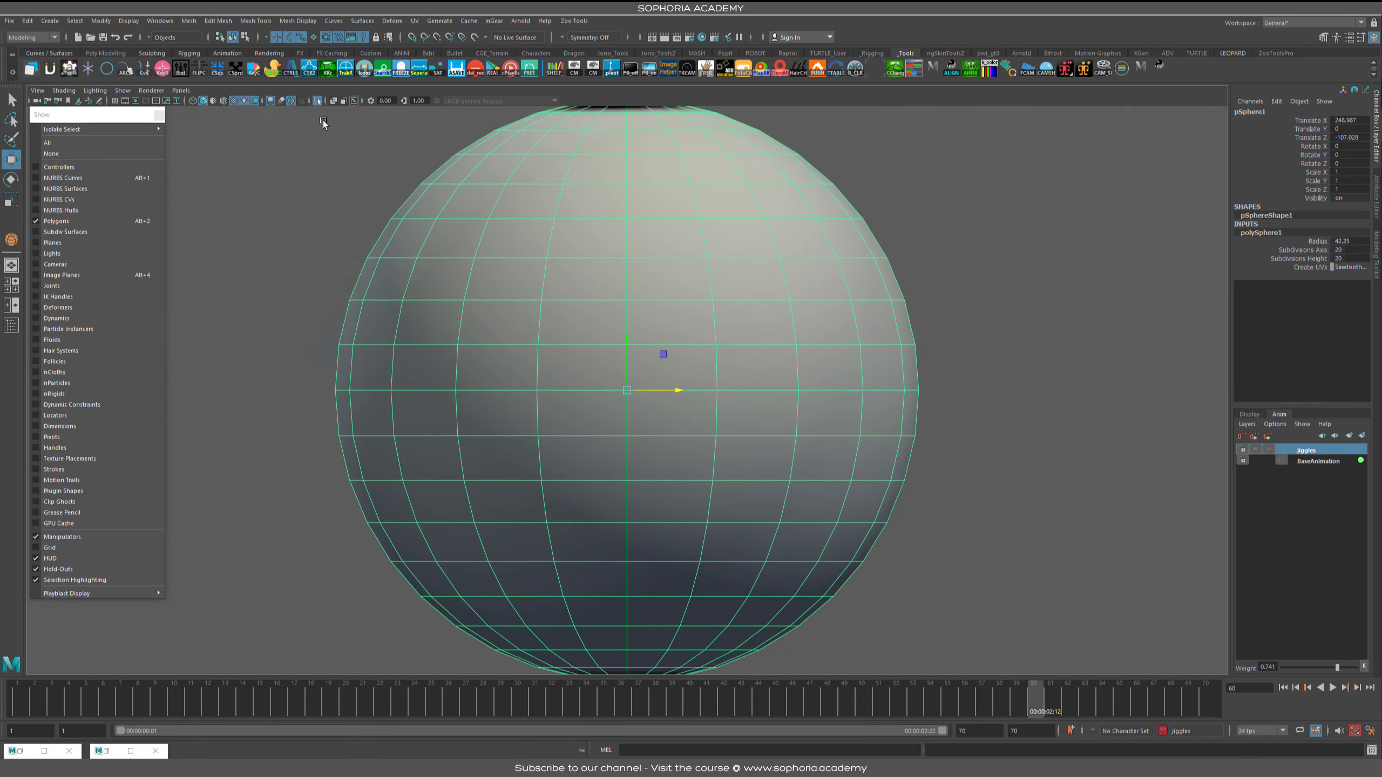
pyautogui.scroll(-12, 364, 195)
pyautogui.keyDown('alt'); pyautogui.moveTo(650, 377); pyautogui.dragTo(700, 374, button='middle'); pyautogui.keyUp('alt')
pyautogui.scroll(-1, 811, 389)
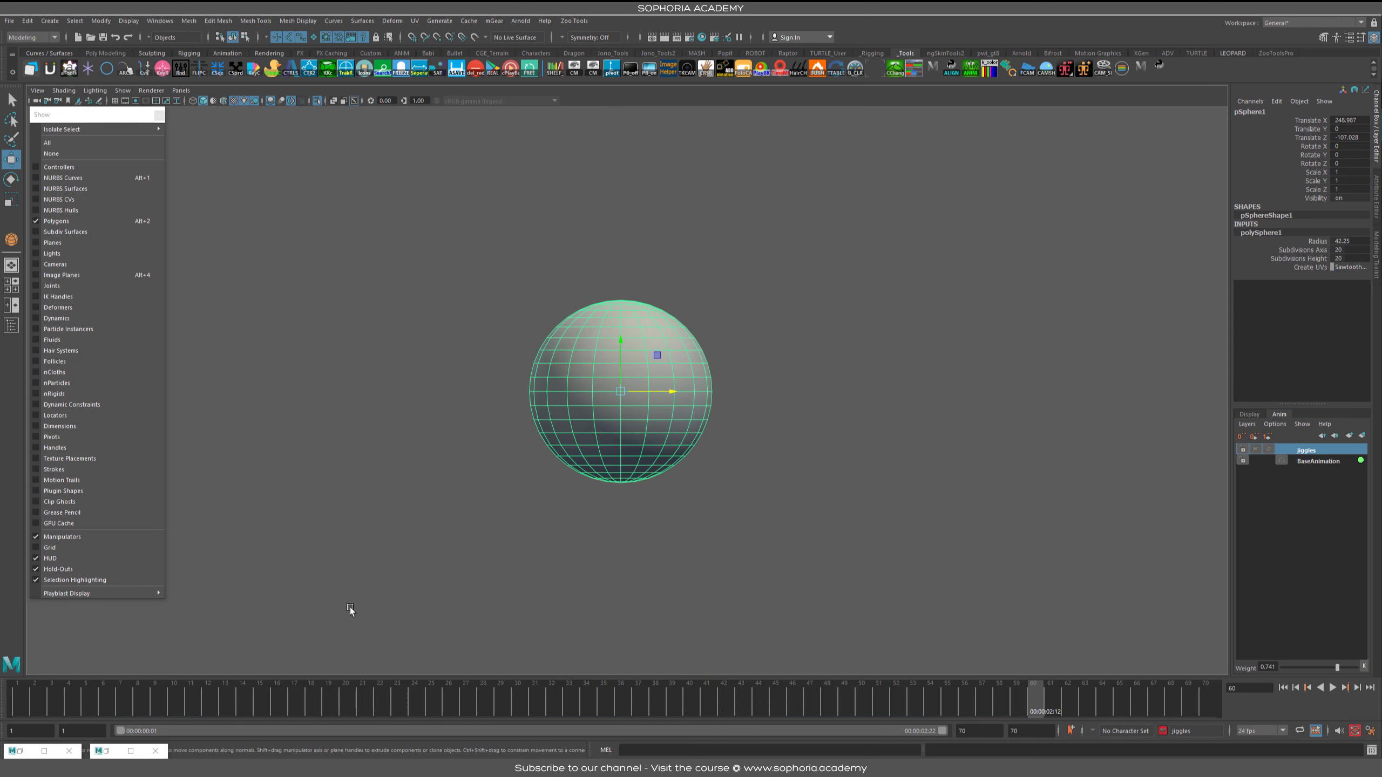
# Step: Key the sphere at frame 1 and raise it to about 78 on Translate Y at frame 6
pyautogui.moveTo(35, 707); pyautogui.dragTo(22, 706)
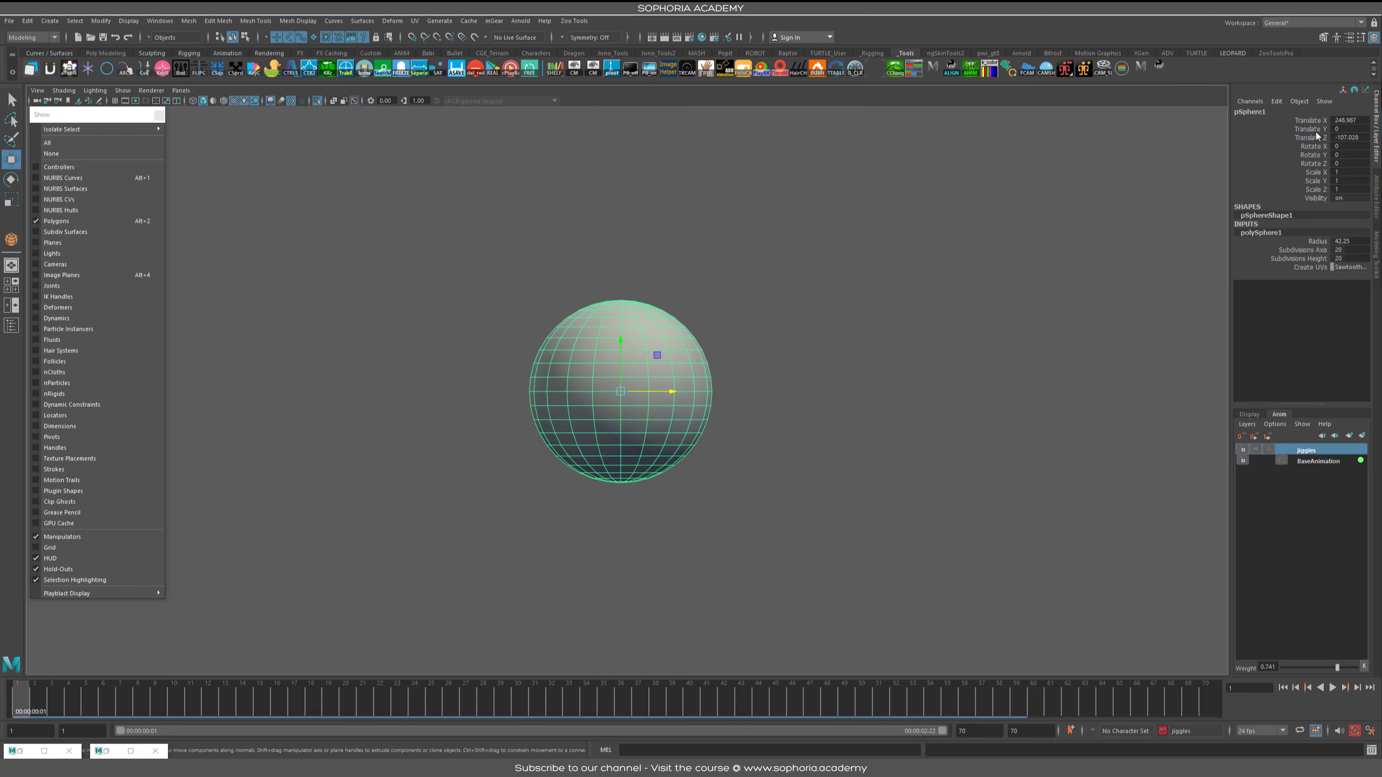
pyautogui.press('s')
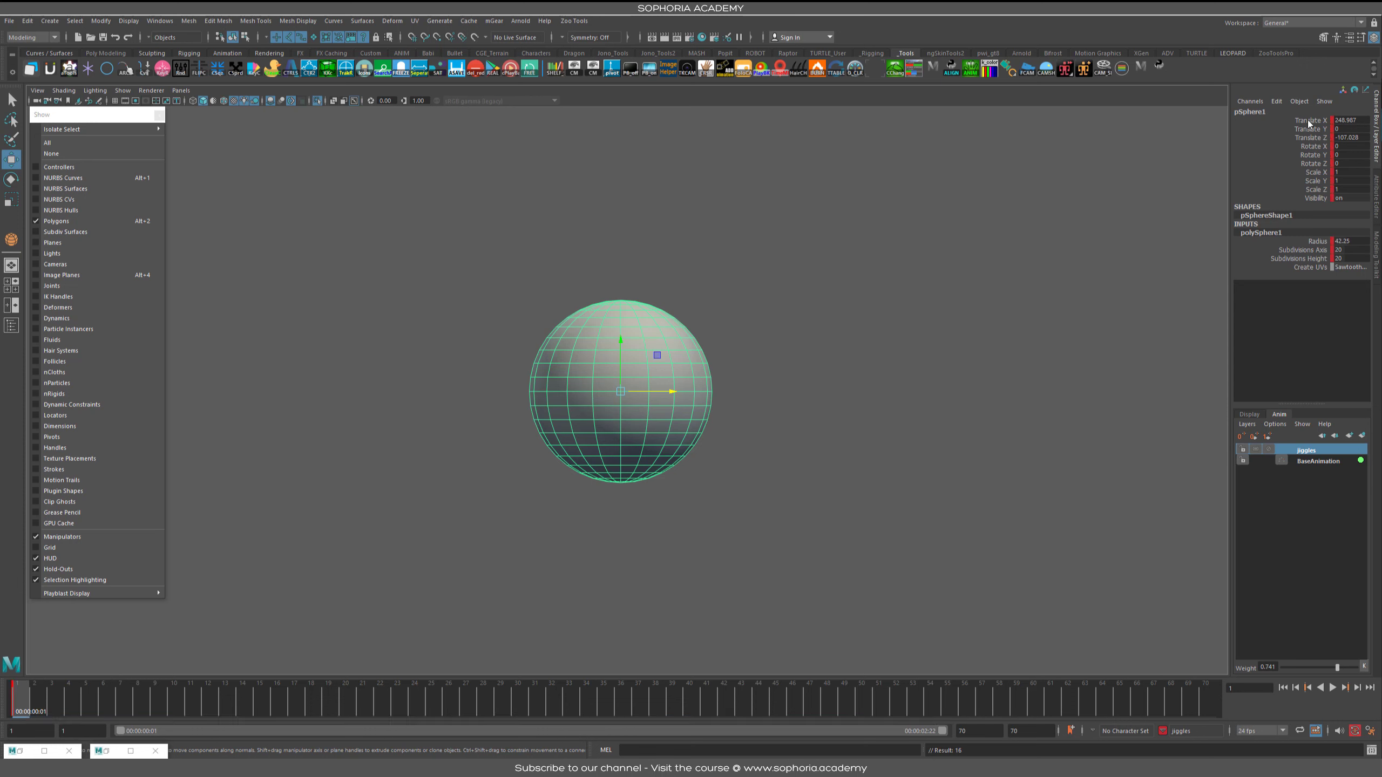
pyautogui.click(1311, 130)
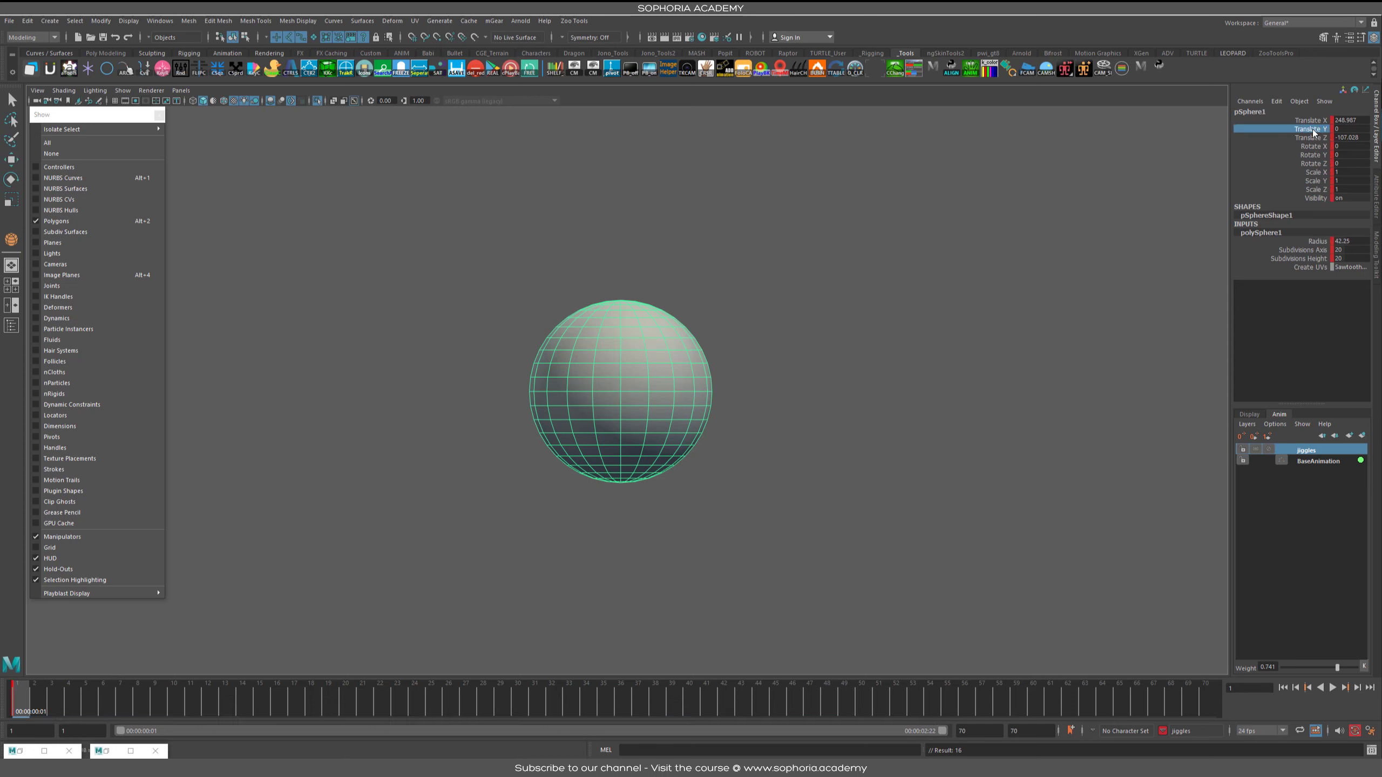
pyautogui.press('w')
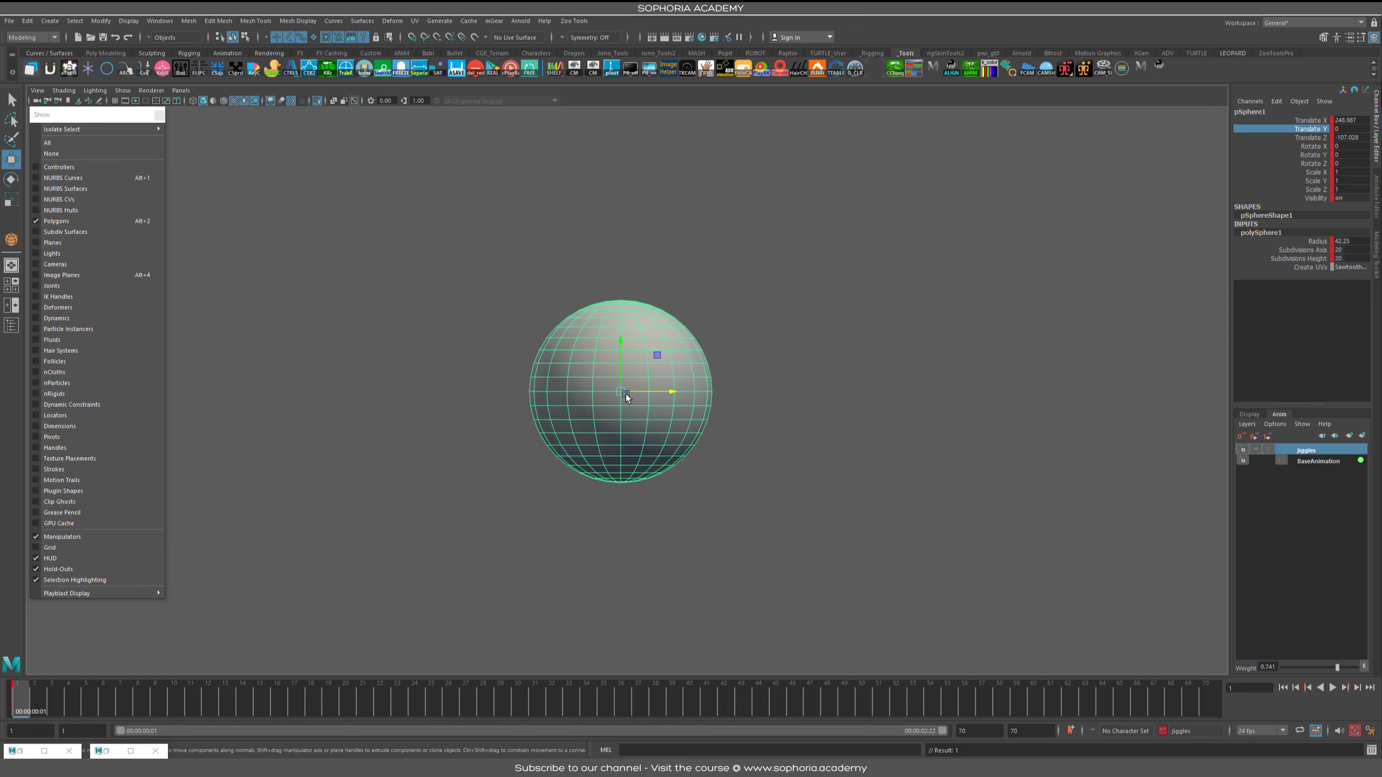
pyautogui.click(107, 697)
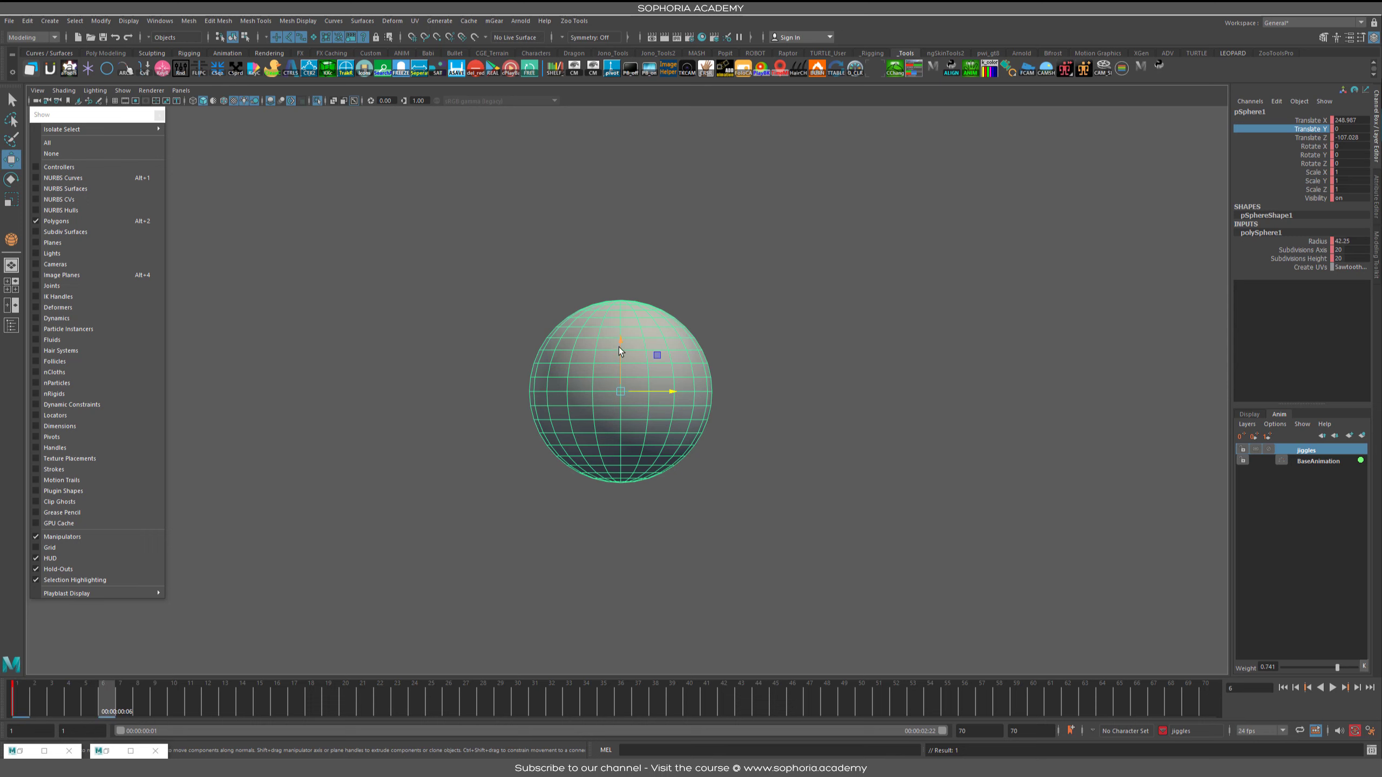
pyautogui.moveTo(620, 346); pyautogui.dragTo(629, 167)
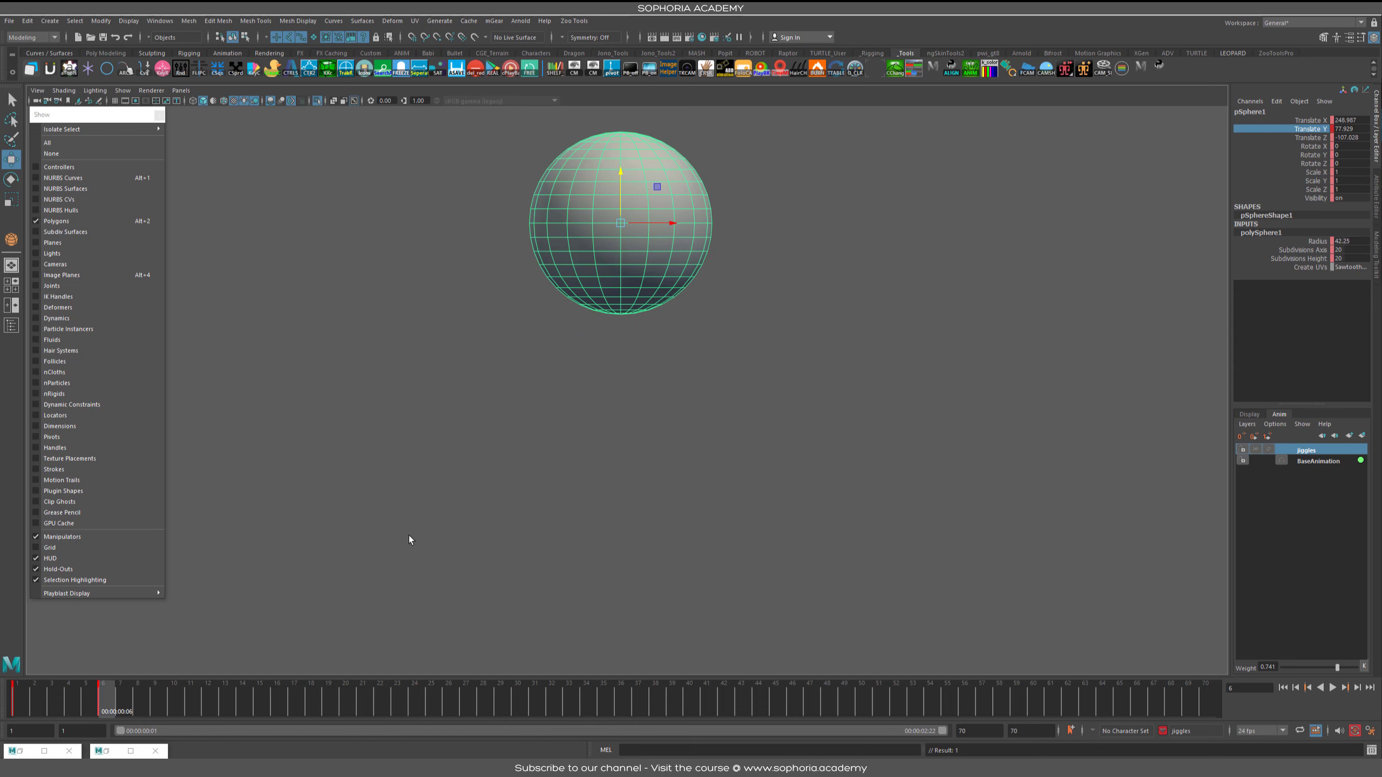
# Step: Display the sphere's Translate Y curve in the Graph Editor, placed below the sphere and framed with space for further keys
pyautogui.hotkey('alt', 'g')
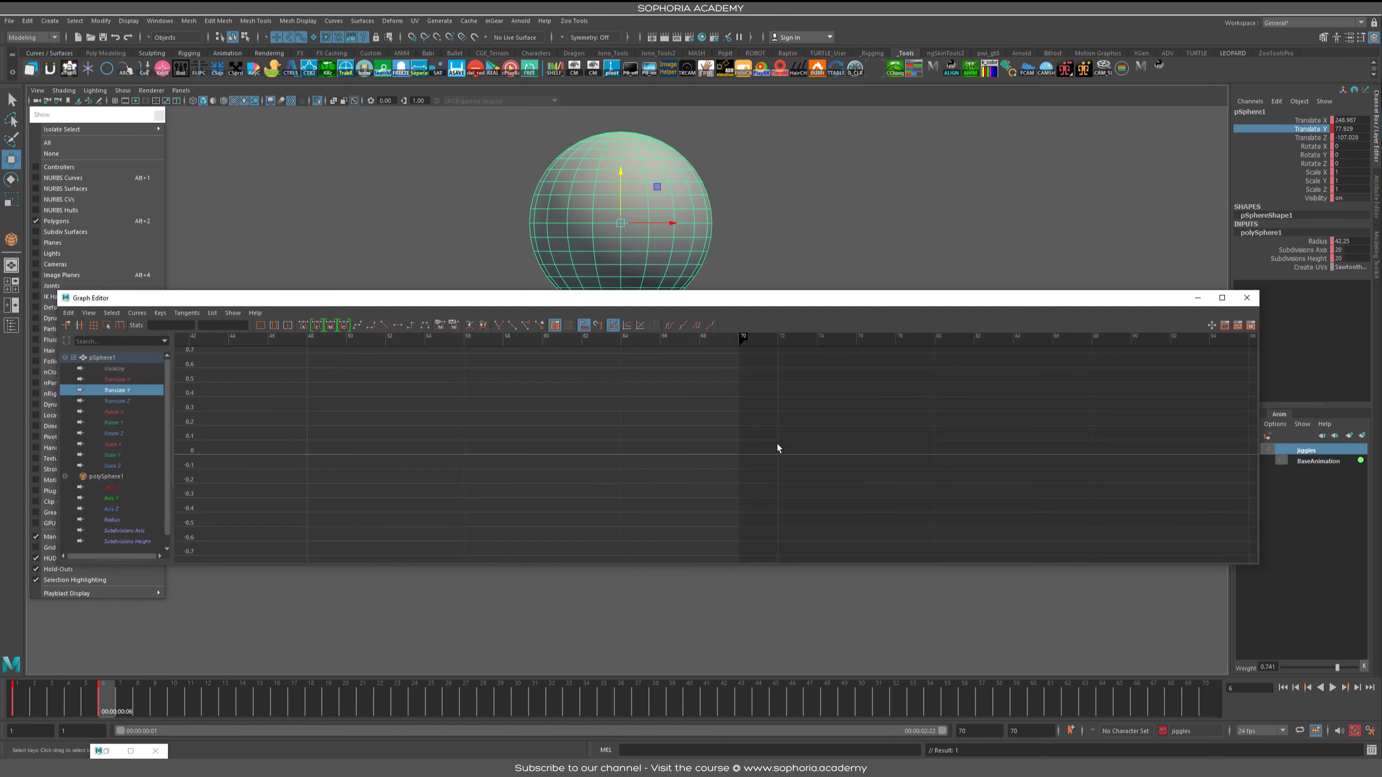
pyautogui.moveTo(724, 301); pyautogui.dragTo(696, 410)
pyautogui.press('f')
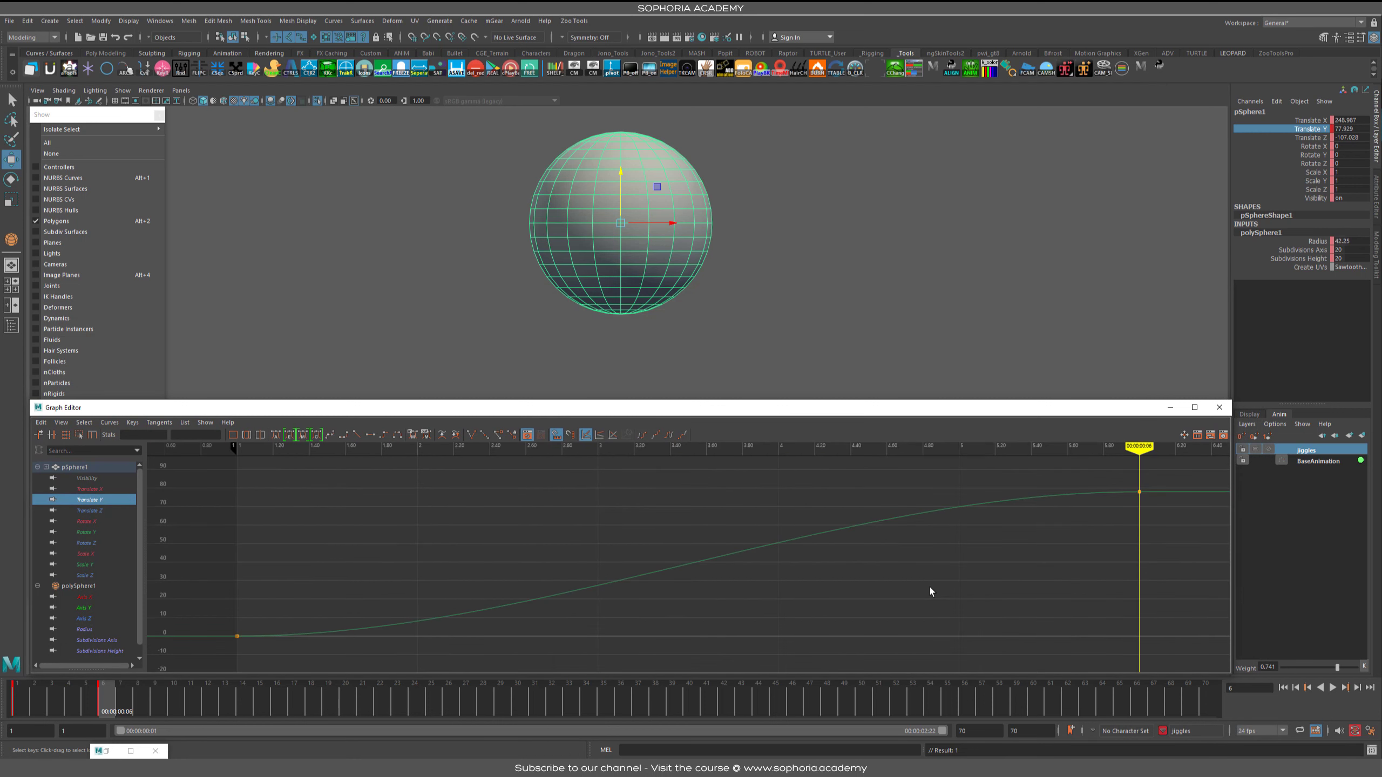
pyautogui.scroll(-3, 871, 586)
pyautogui.scroll(-3, 851, 547)
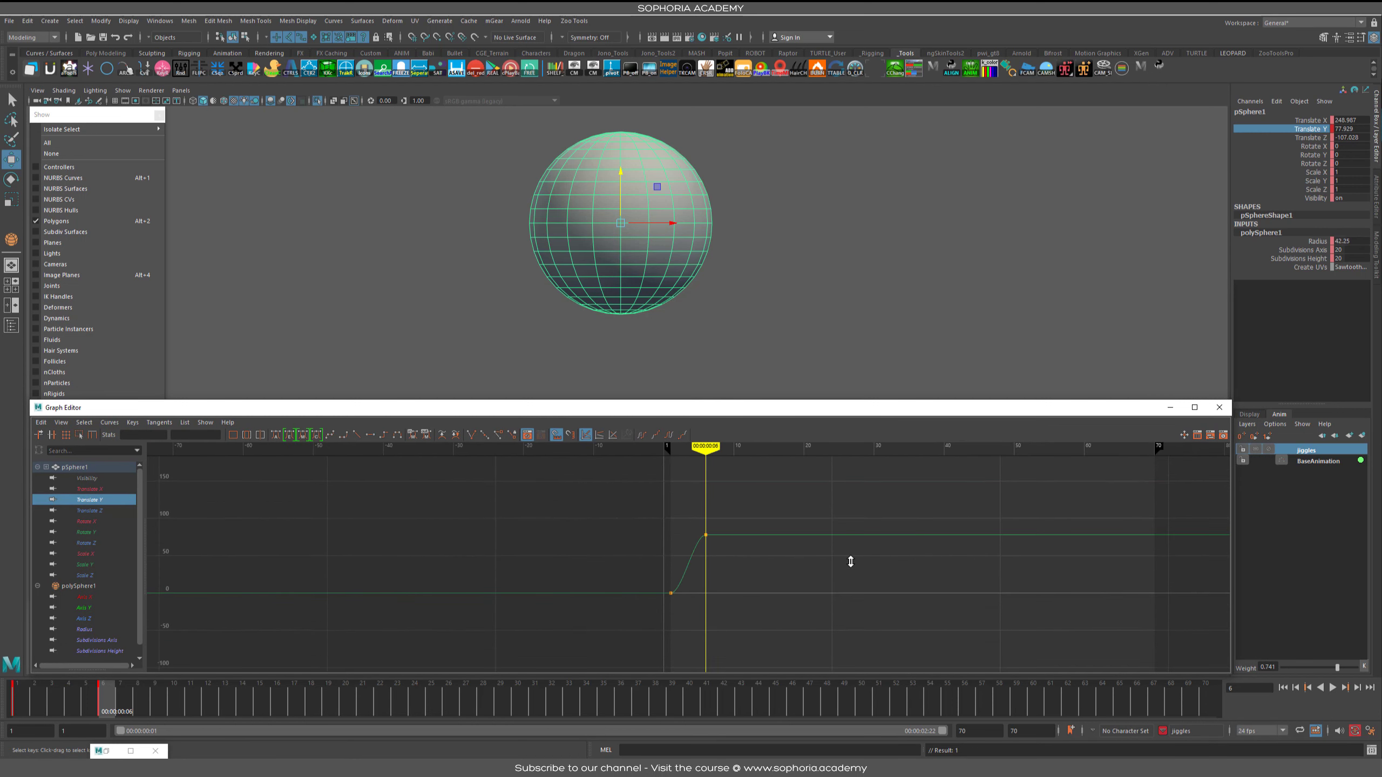
pyautogui.keyDown('alt'); pyautogui.moveTo(851, 563); pyautogui.dragTo(730, 575, button='middle'); pyautogui.keyUp('alt')
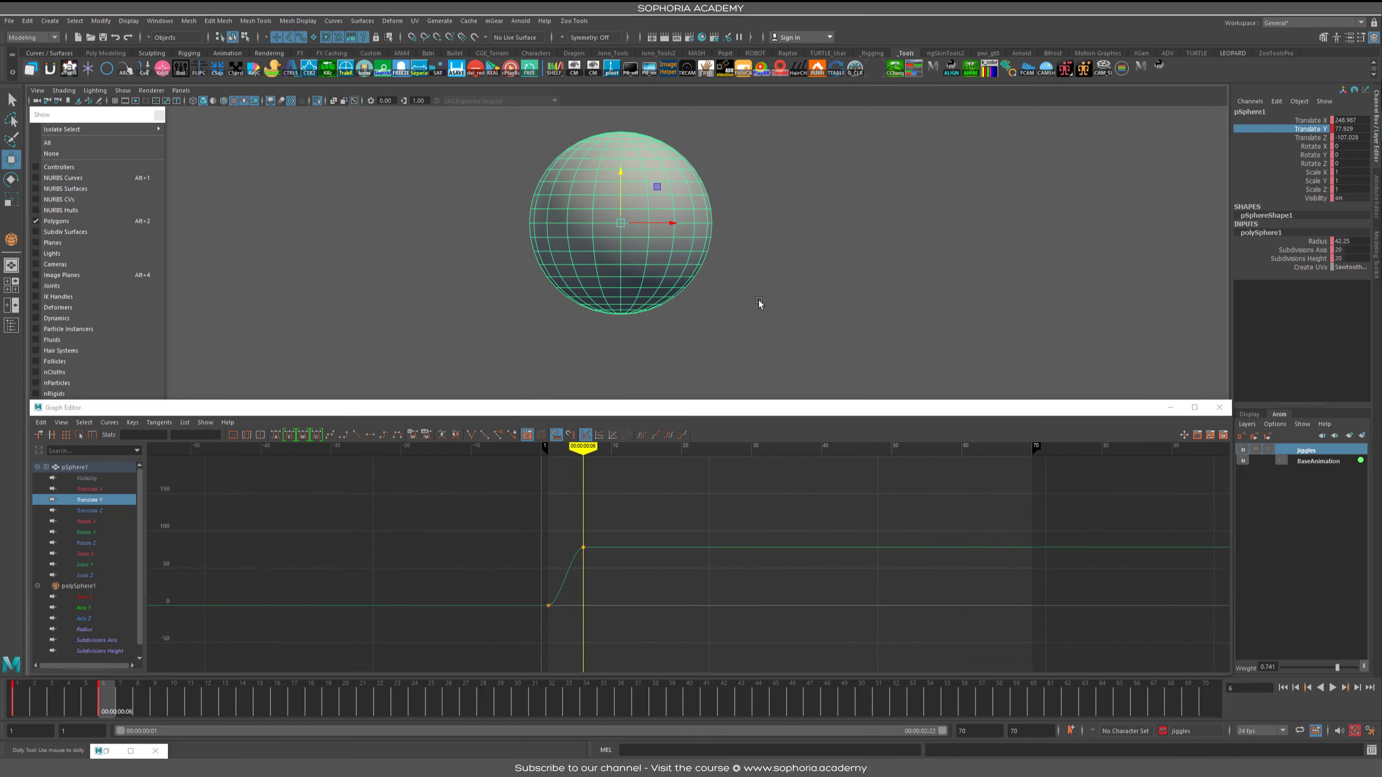
pyautogui.keyDown('alt'); pyautogui.moveTo(846, 309); pyautogui.dragTo(733, 295, button='right'); pyautogui.keyUp('alt')
pyautogui.keyDown('alt'); pyautogui.moveTo(733, 297); pyautogui.dragTo(651, 203, button='middle'); pyautogui.keyUp('alt')
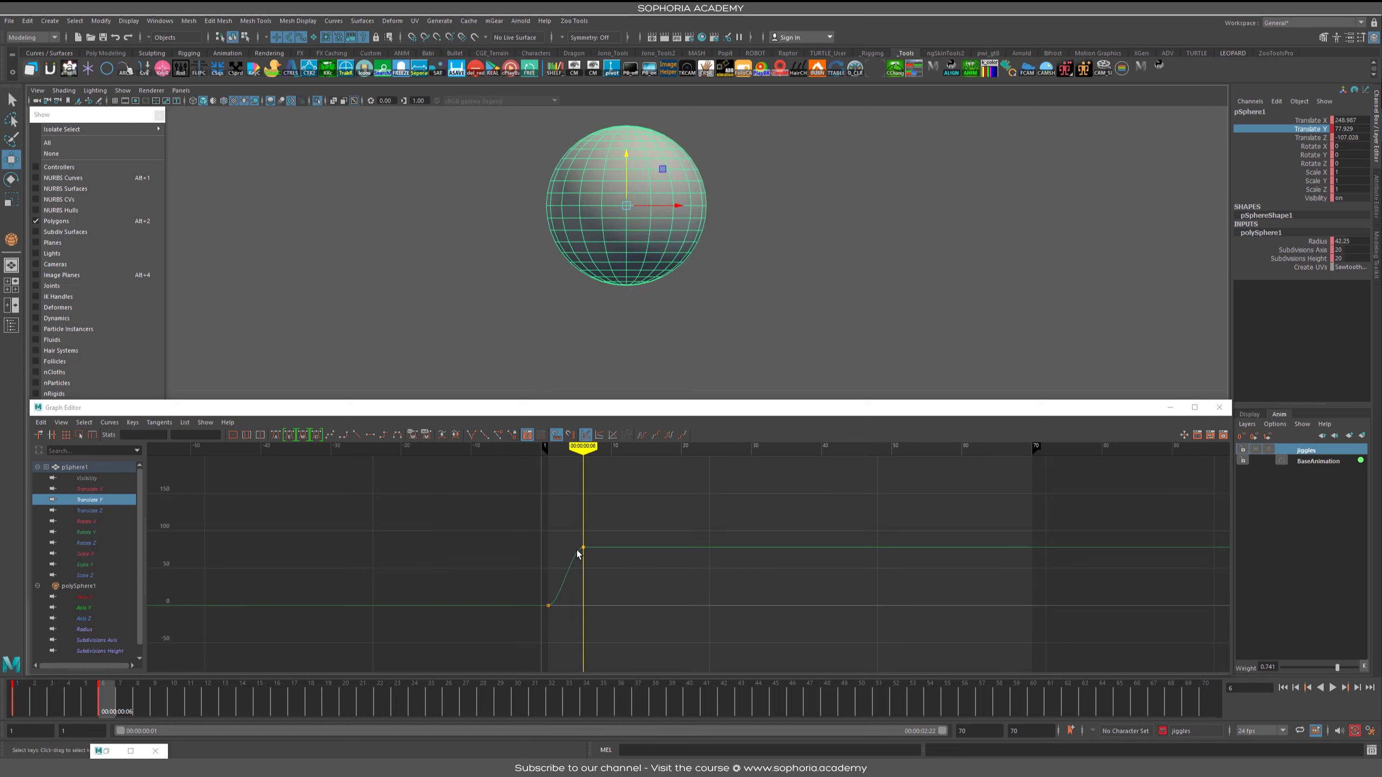
# Step: Lower the sphere to about -79 on Translate Y at frame 11
pyautogui.click(205, 705)
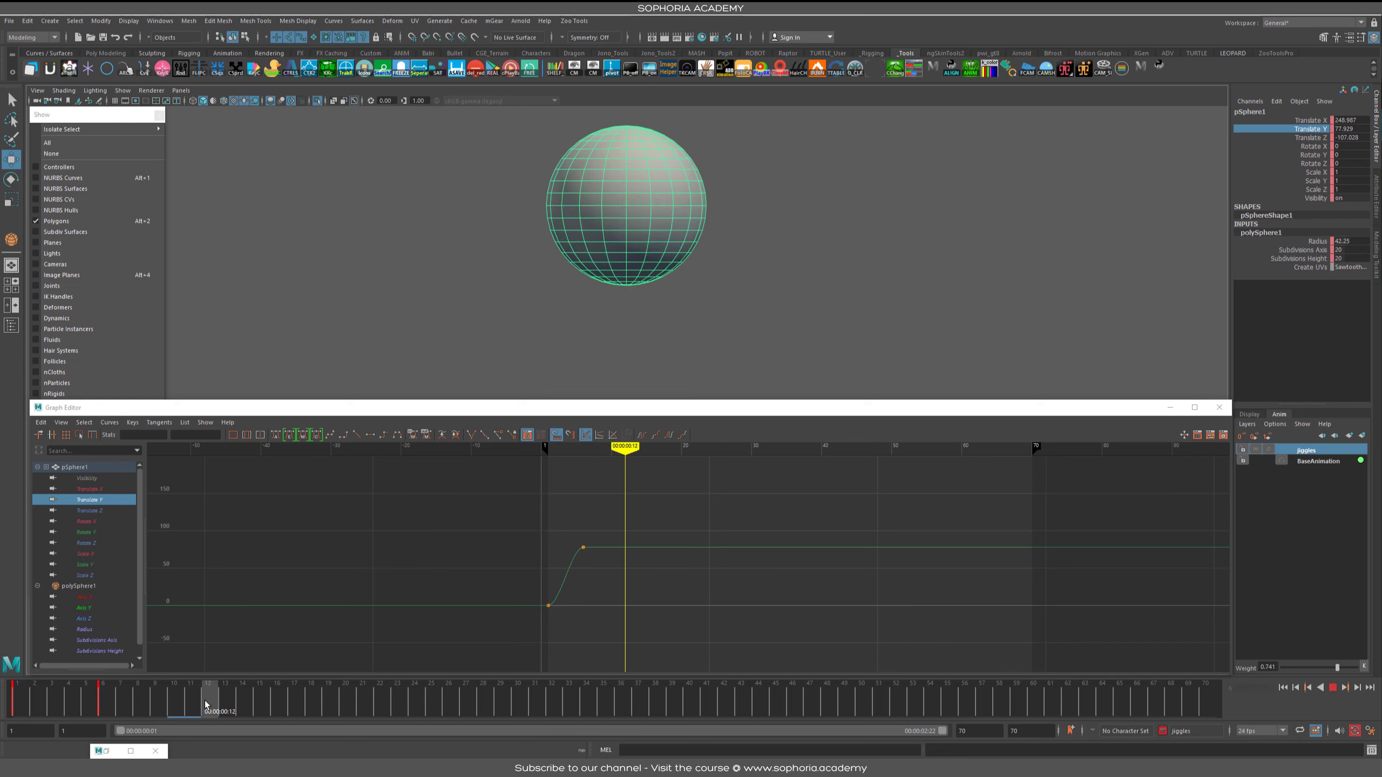
pyautogui.click(190, 703)
pyautogui.moveTo(631, 177); pyautogui.dragTo(635, 399)
pyautogui.keyDown('alt'); pyautogui.moveTo(748, 305); pyautogui.dragTo(788, 159, button='middle'); pyautogui.keyUp('alt')
pyautogui.keyDown('alt'); pyautogui.moveTo(783, 212); pyautogui.dragTo(639, 348, button='right'); pyautogui.keyUp('alt')
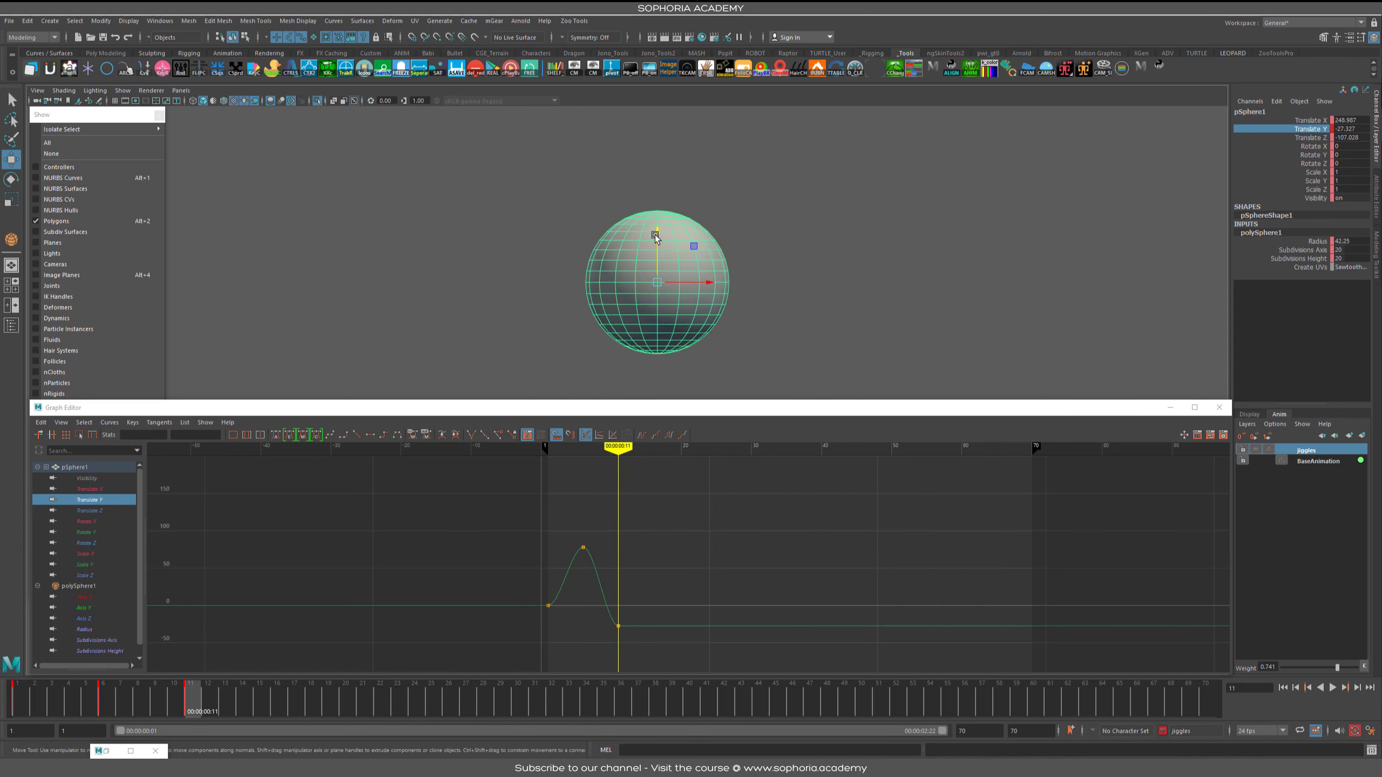
pyautogui.moveTo(658, 234); pyautogui.dragTo(661, 270)
pyautogui.keyDown('alt'); pyautogui.moveTo(688, 296); pyautogui.dragTo(679, 187, button='middle'); pyautogui.keyUp('alt')
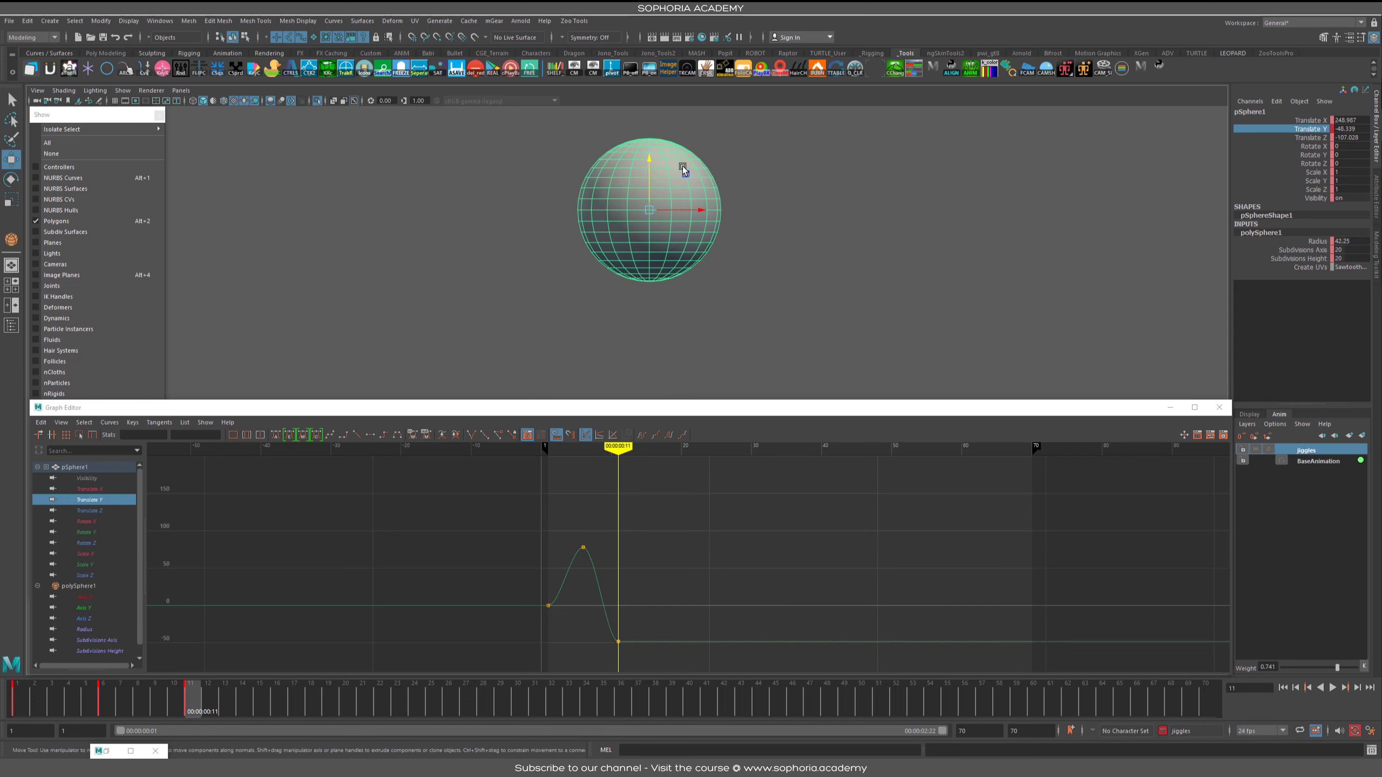
pyautogui.moveTo(649, 165); pyautogui.dragTo(651, 223)
pyautogui.keyDown('alt'); pyautogui.moveTo(661, 615); pyautogui.dragTo(659, 570, button='middle'); pyautogui.keyUp('alt')
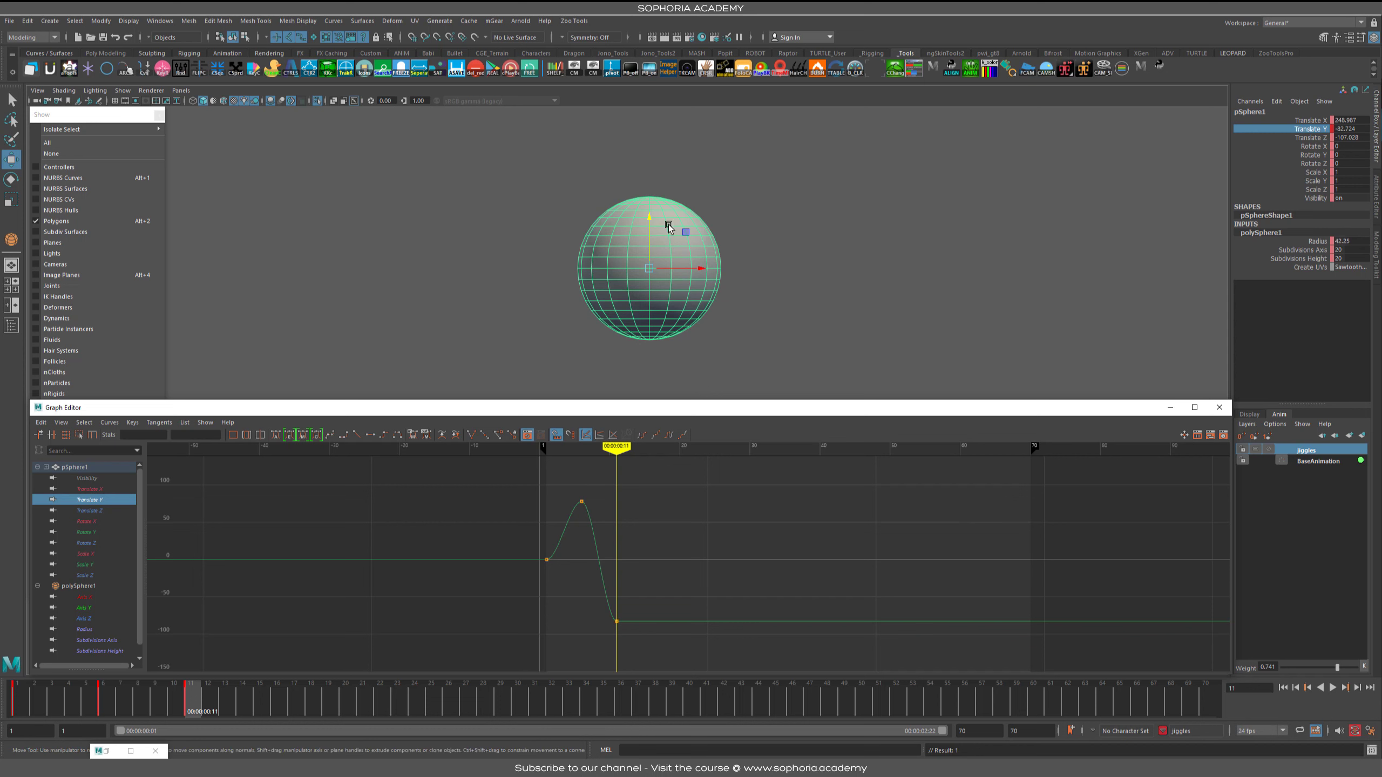
pyautogui.moveTo(650, 219); pyautogui.dragTo(649, 212)
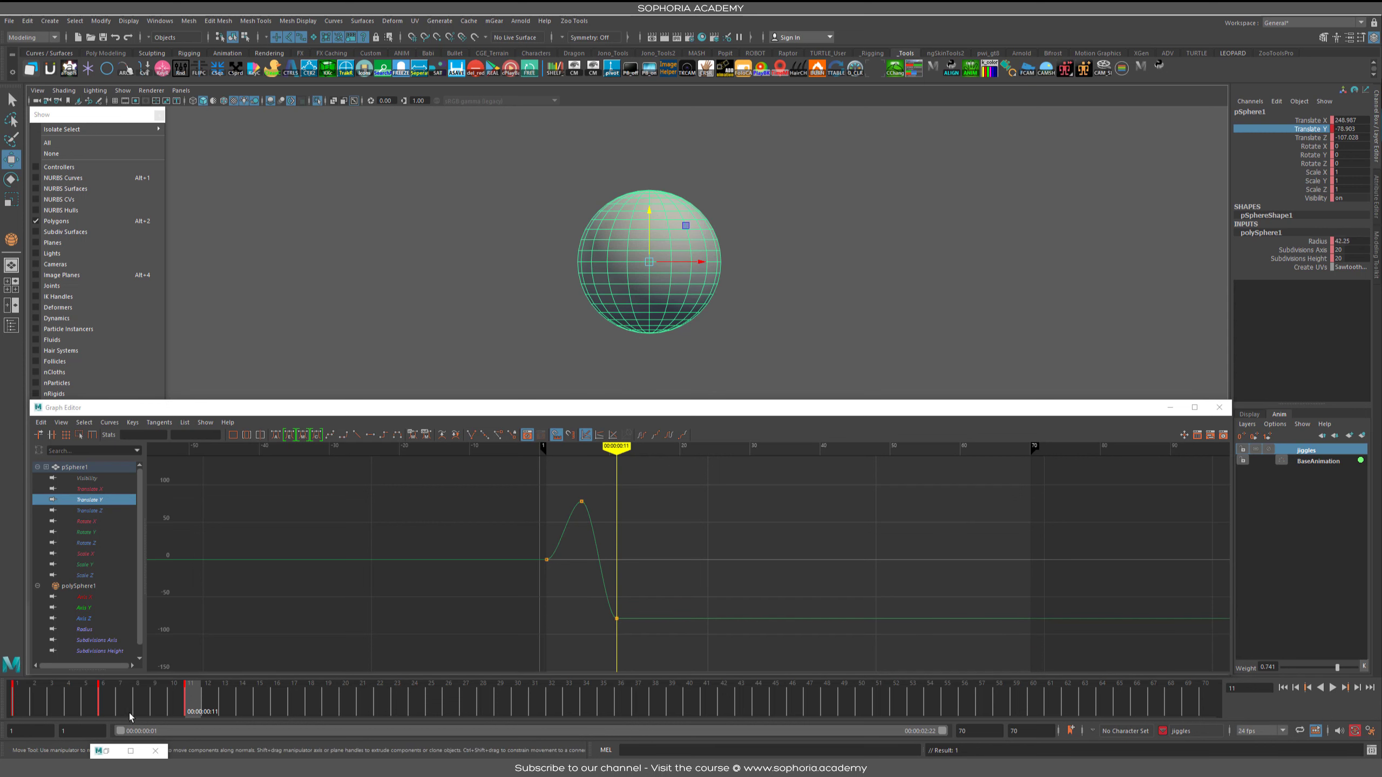
# Step: Compare the sphere's high pose at frame 6 with its low pose at frame 11, and advance to frame 16
pyautogui.moveTo(118, 715)
pyautogui.mouseDown()
pyautogui.moveTo(17, 708)
pyautogui.moveTo(103, 705)
pyautogui.mouseUp()
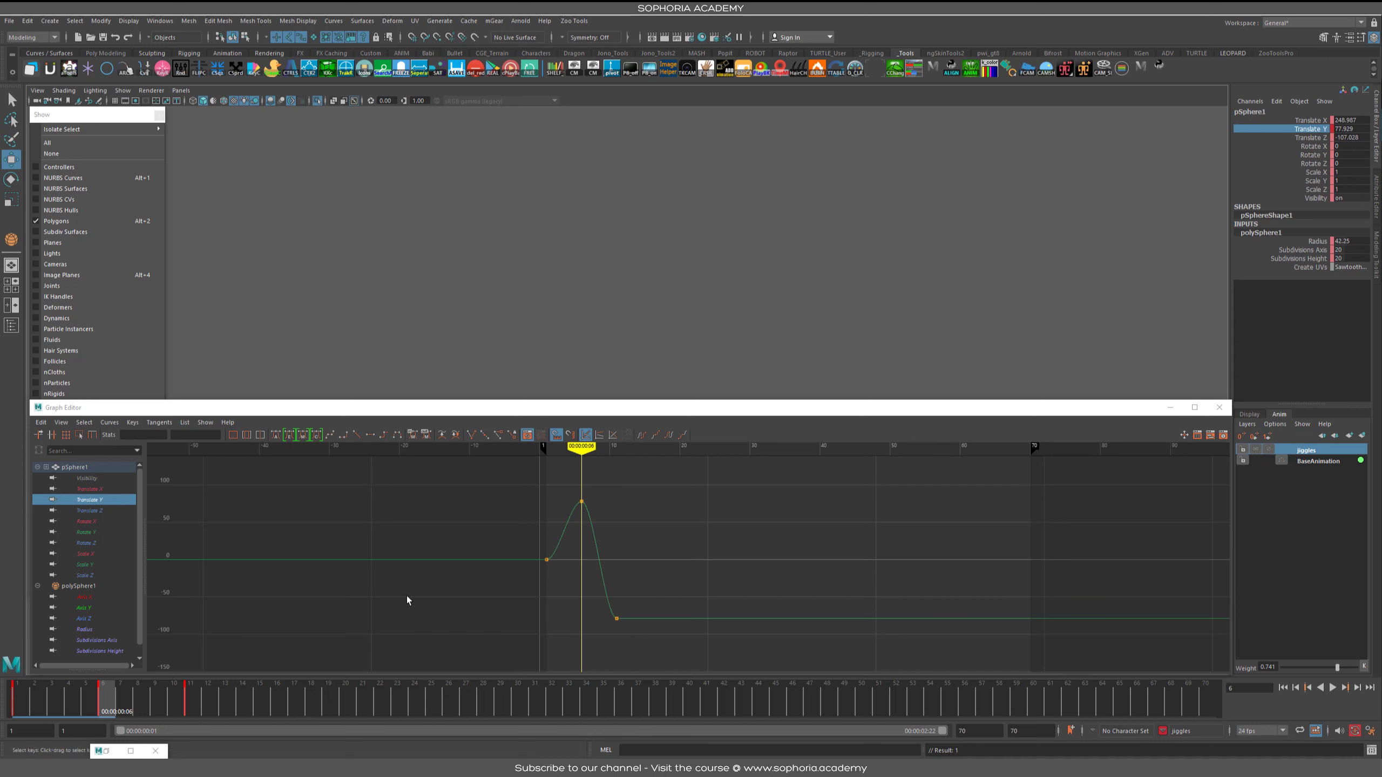
pyautogui.click(191, 692)
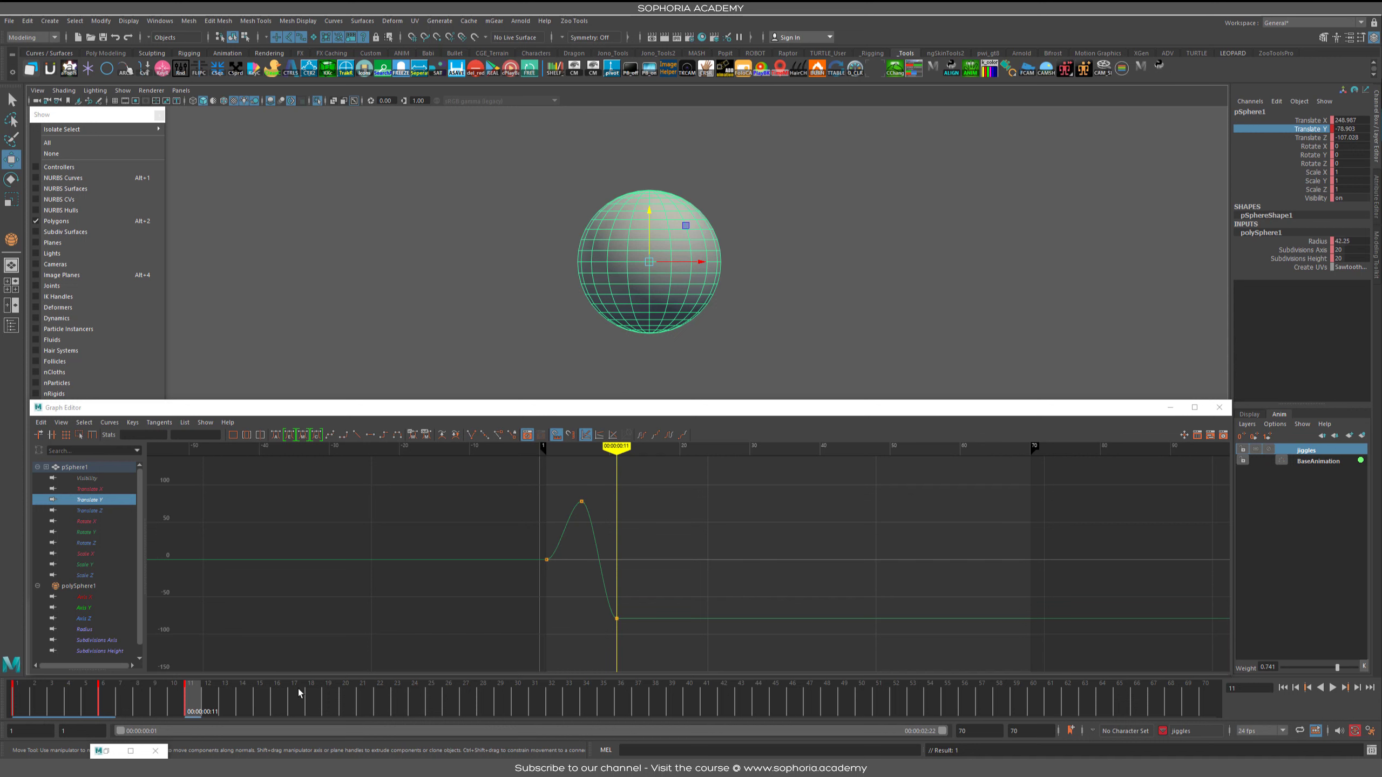
pyautogui.click(281, 696)
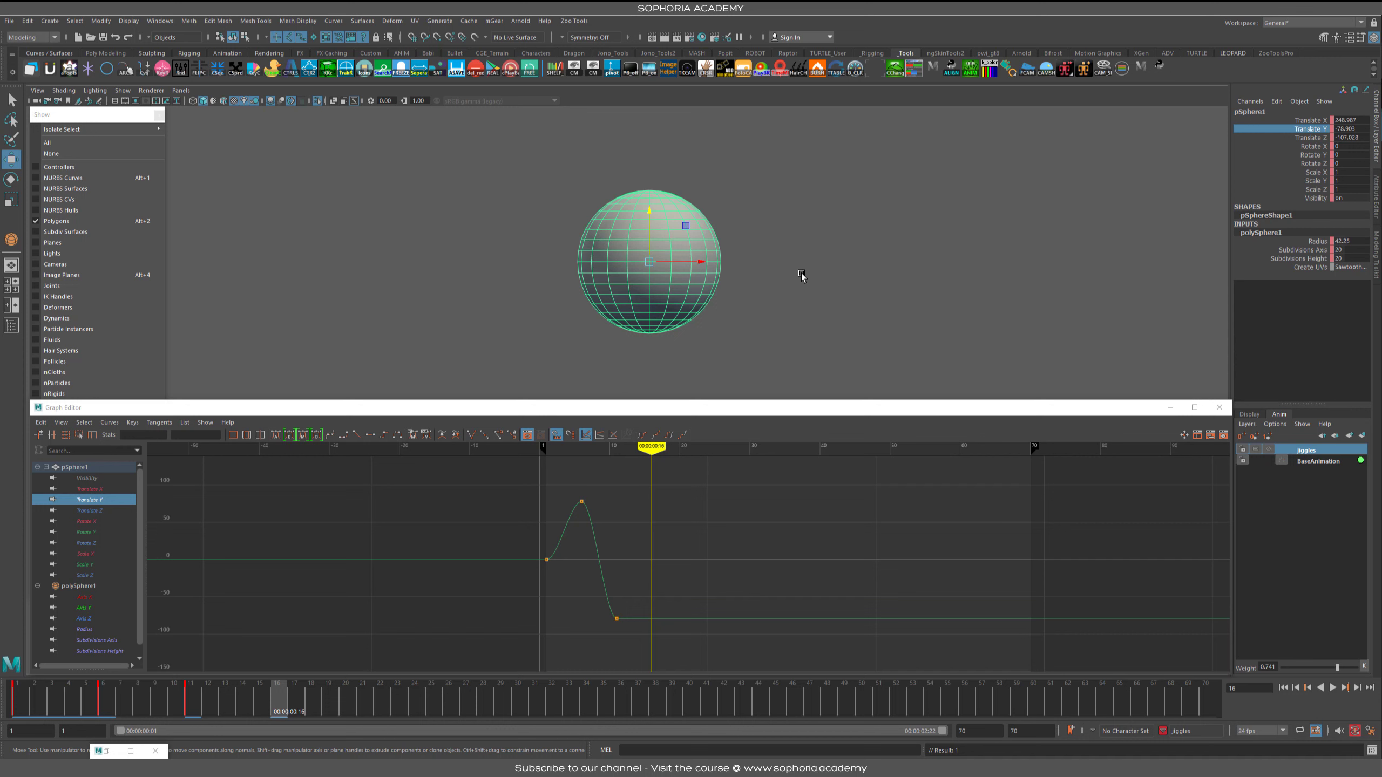
# Step: Copy the sphere's in-between height from frame 3 to frame 15 and key it there as a smaller upward peak
pyautogui.click(58, 704)
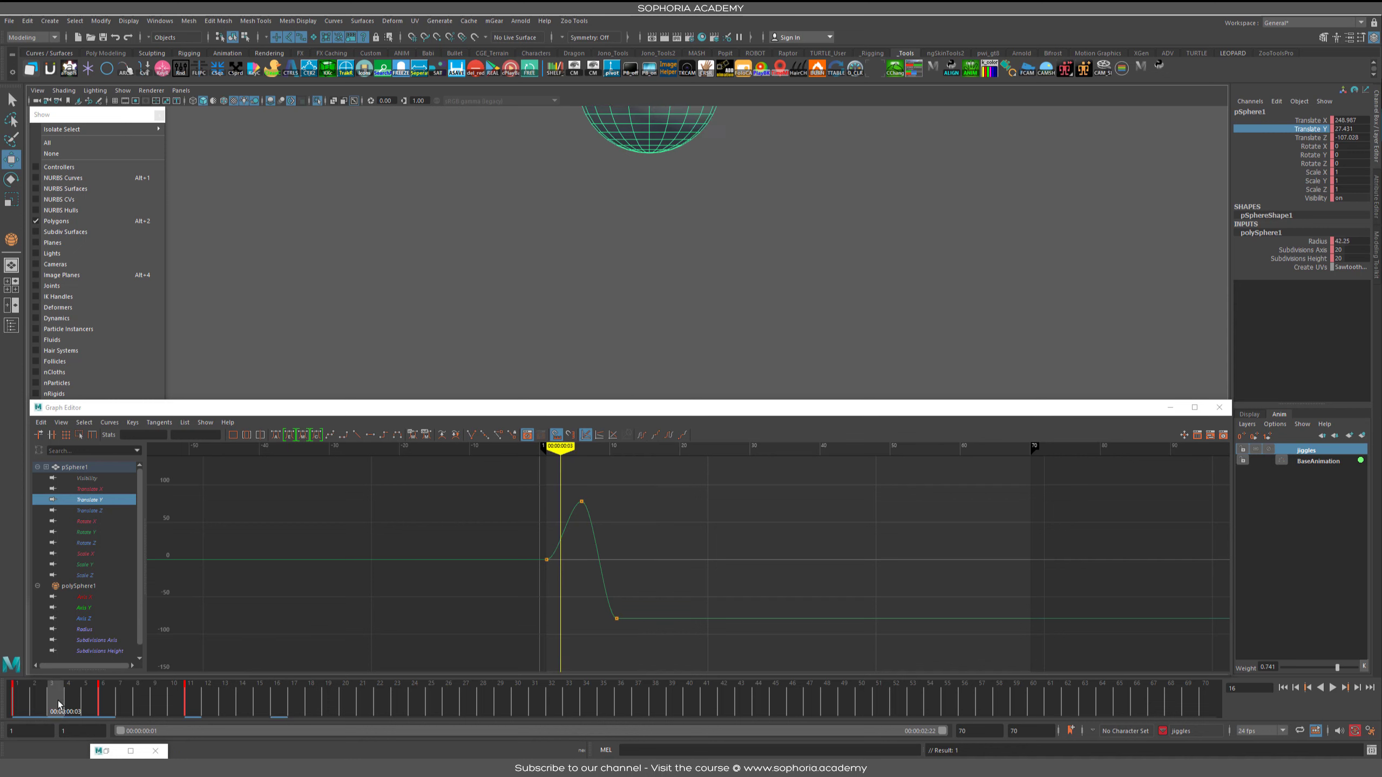
pyautogui.moveTo(59, 704)
pyautogui.mouseDown()
pyautogui.moveTo(78, 707)
pyautogui.moveTo(56, 708)
pyautogui.mouseUp()
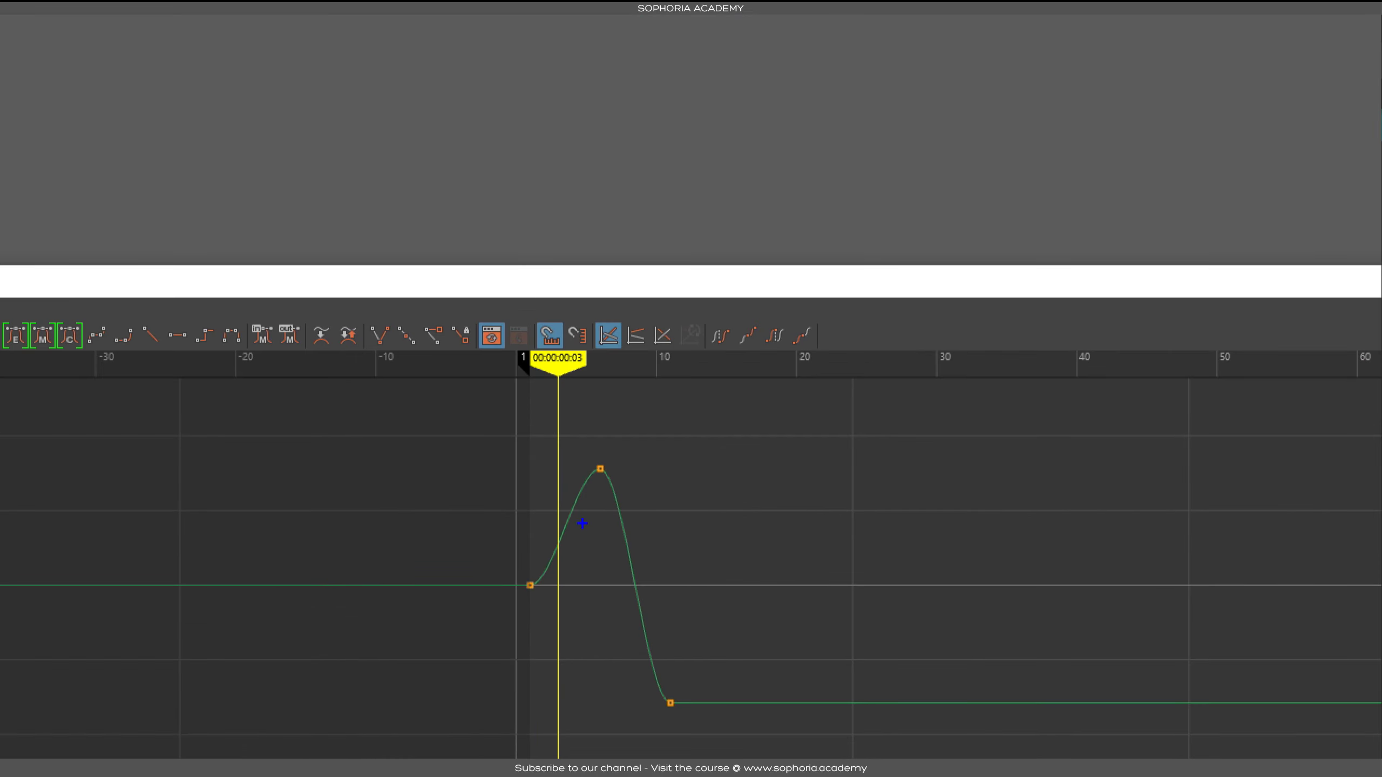
pyautogui.moveTo(572, 524)
pyautogui.mouseDown()
pyautogui.moveTo(568, 542)
pyautogui.moveTo(584, 525)
pyautogui.mouseUp()
pyautogui.moveTo(718, 544)
pyautogui.mouseDown()
pyautogui.moveTo(691, 544)
pyautogui.moveTo(710, 538)
pyautogui.mouseUp()
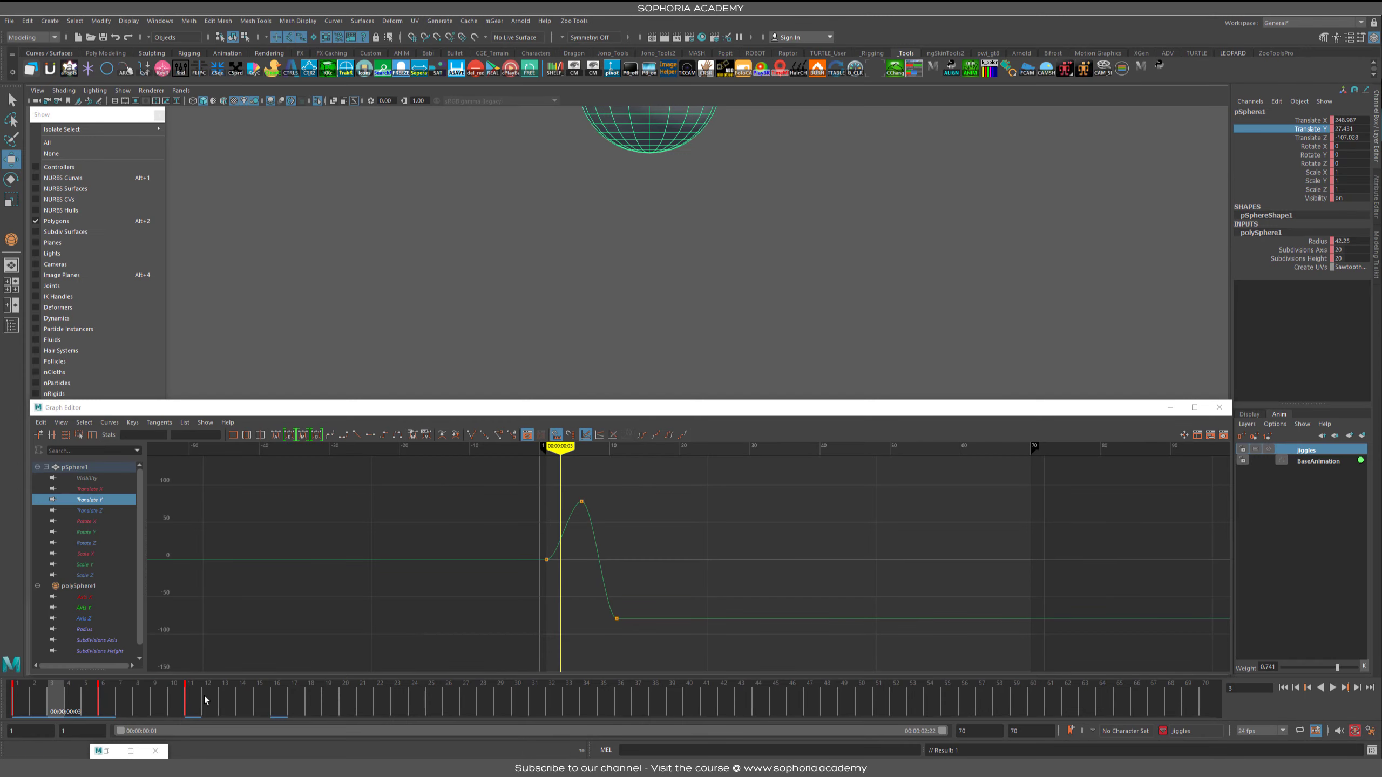
pyautogui.click(263, 699)
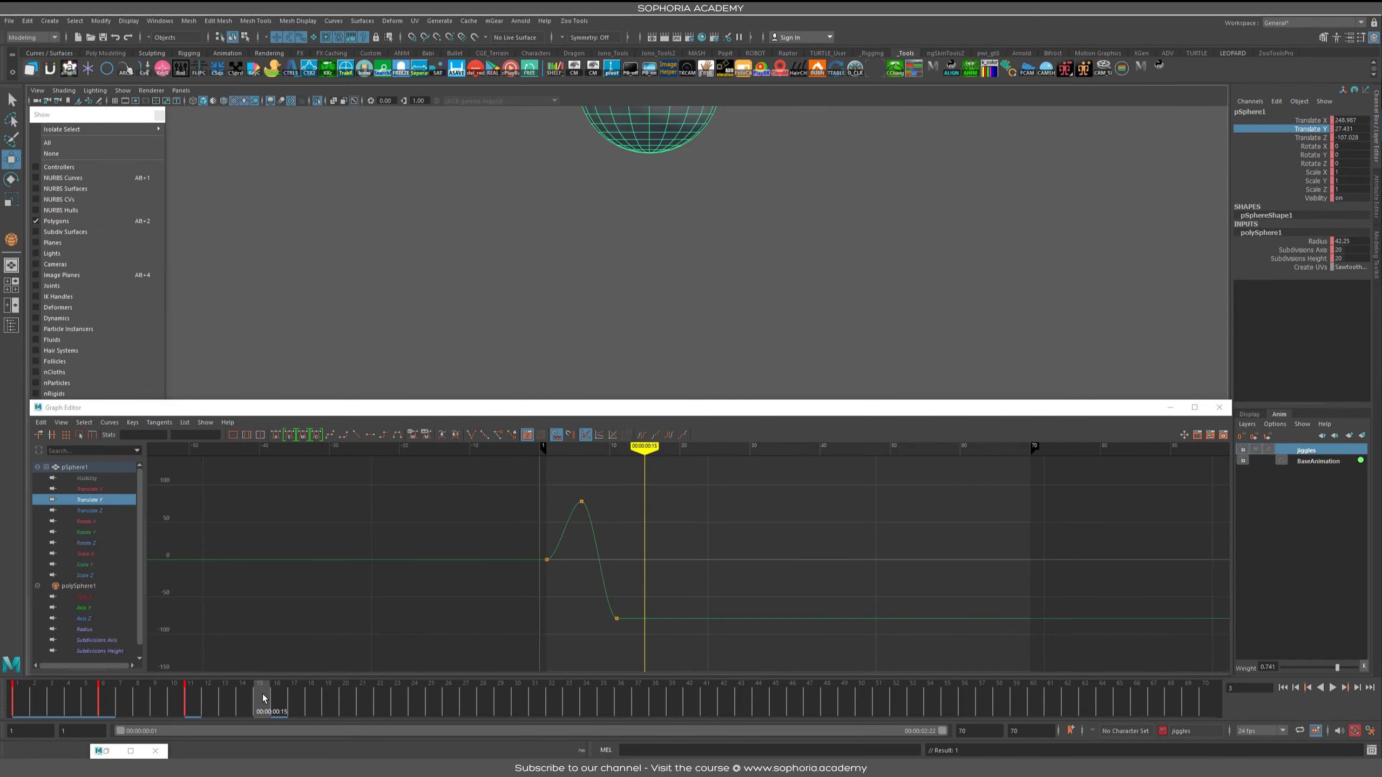
pyautogui.press('s')
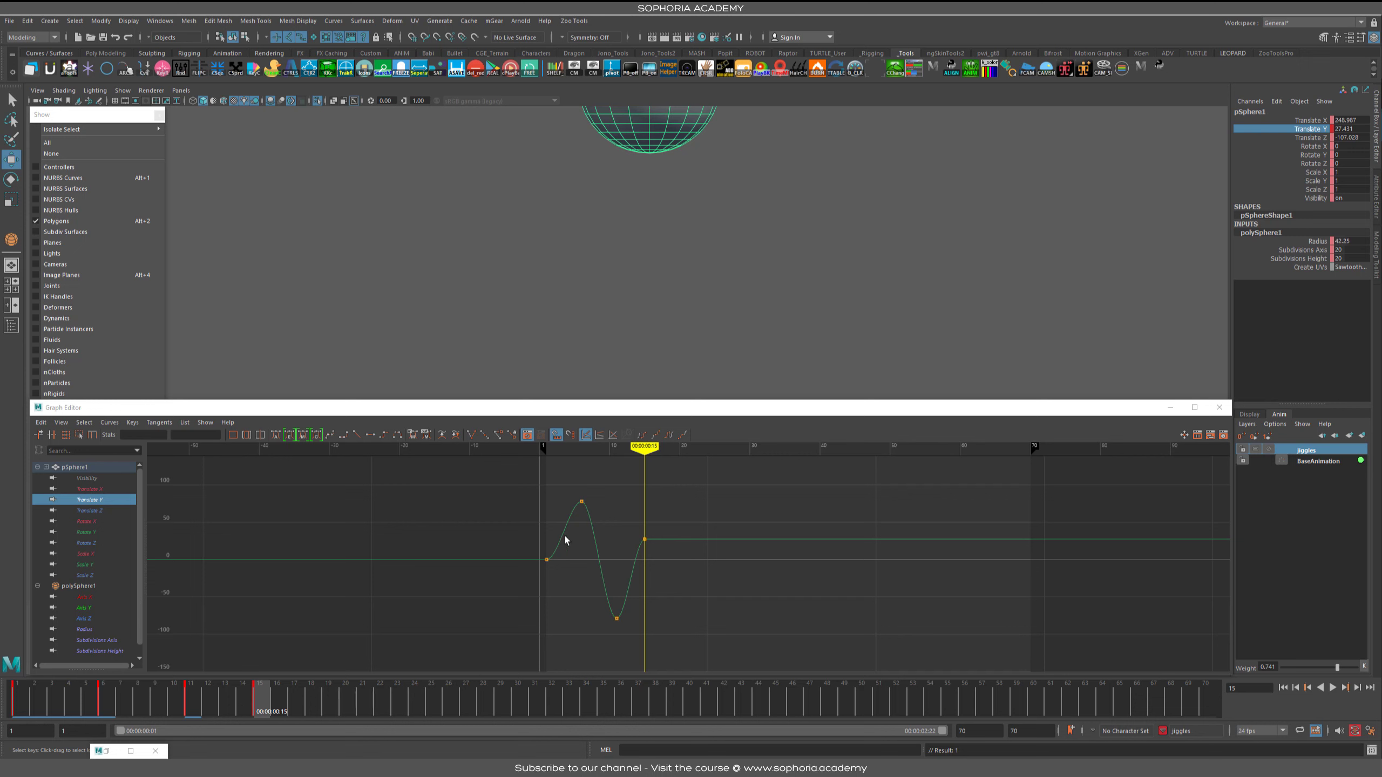
# Step: Undo the frame 15 key and key the sphere's height from frame 3 at frame 16 instead
pyautogui.hotkey('ctrl', 'z')
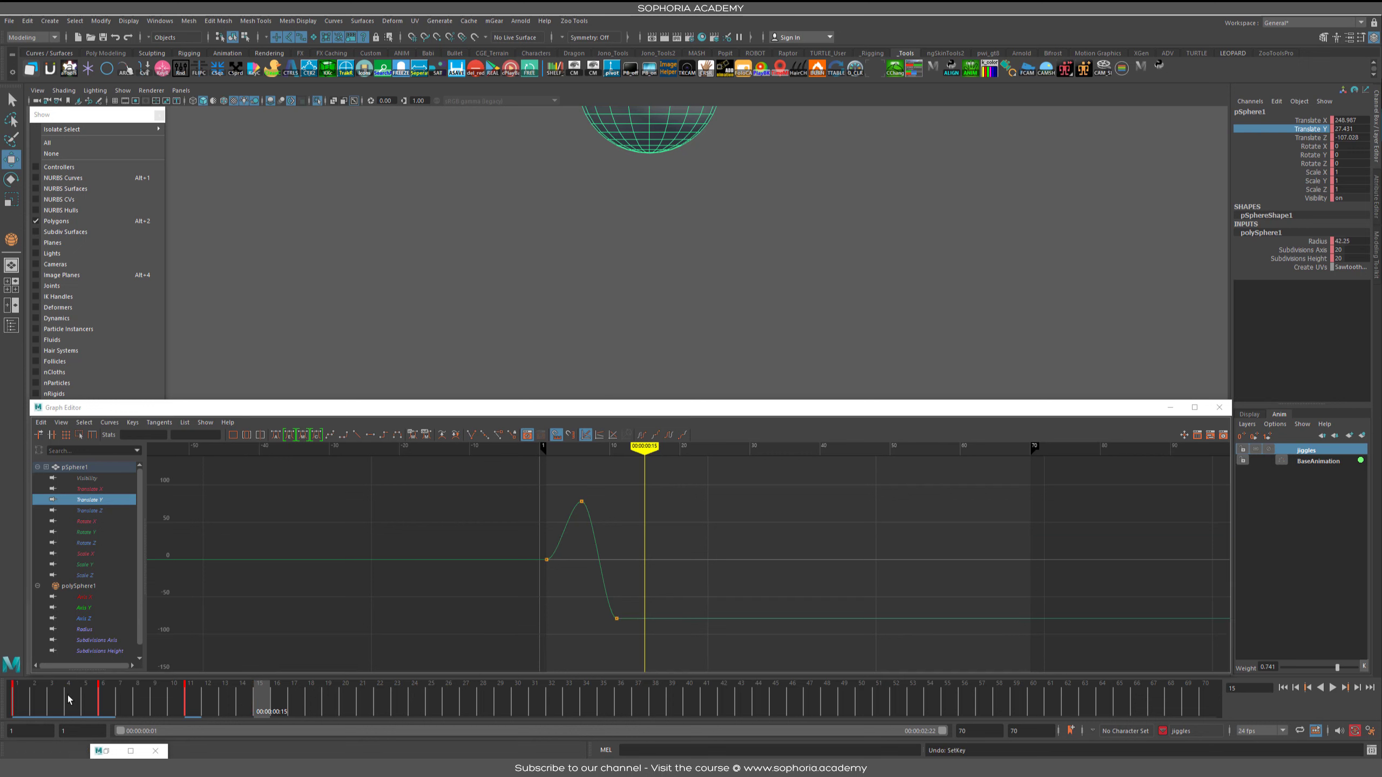
pyautogui.click(61, 702)
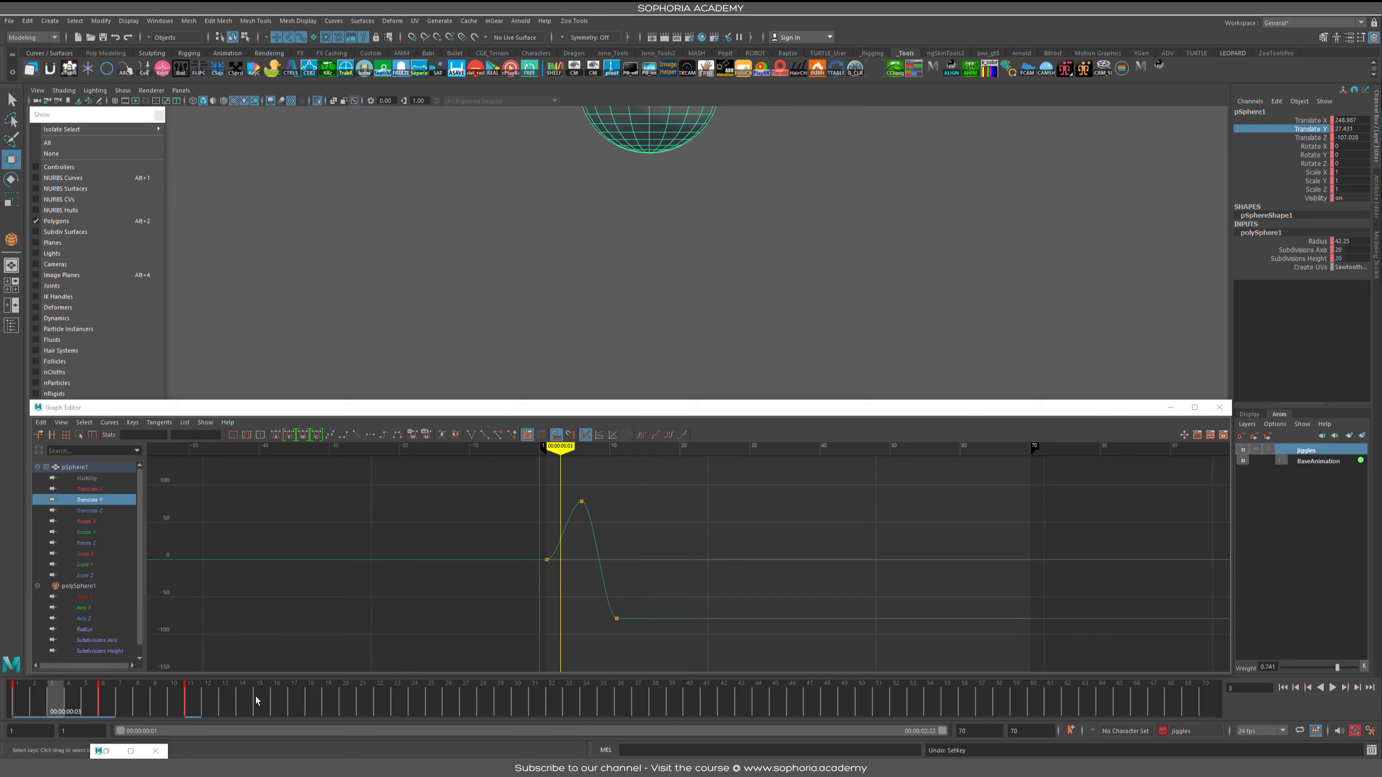
pyautogui.click(285, 703)
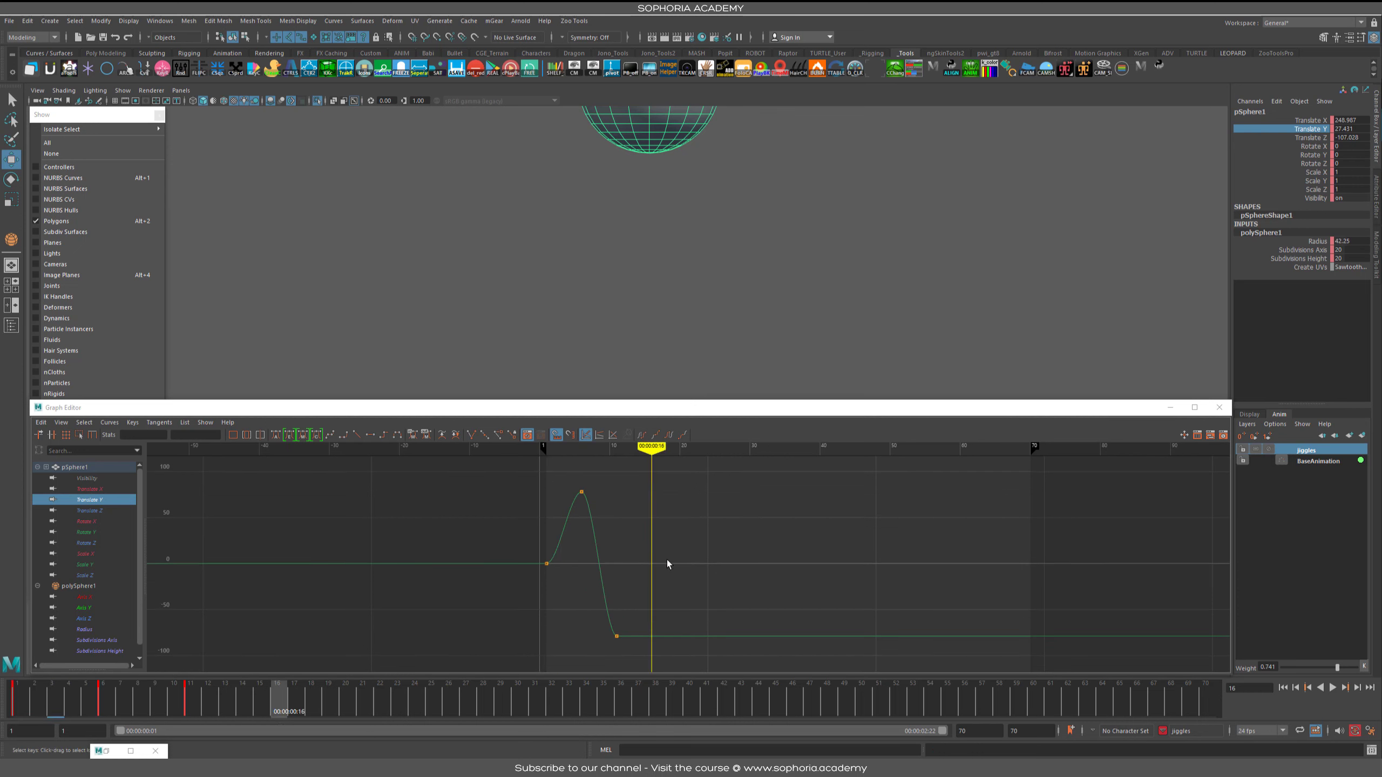
pyautogui.press('s')
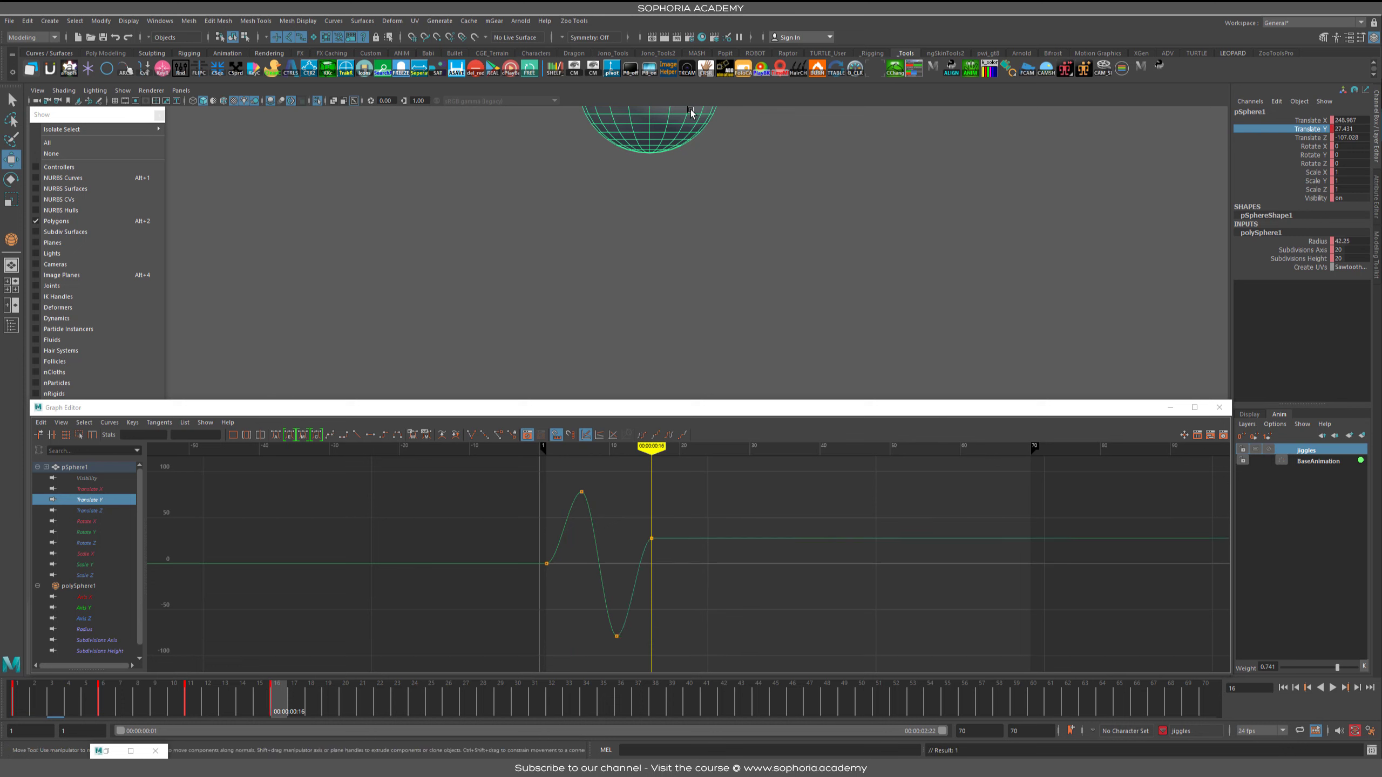
# Step: Try keying the sphere's in-between heights from frames 8 and 13 at frames 20 and 24, and undo both keys
pyautogui.click(149, 699)
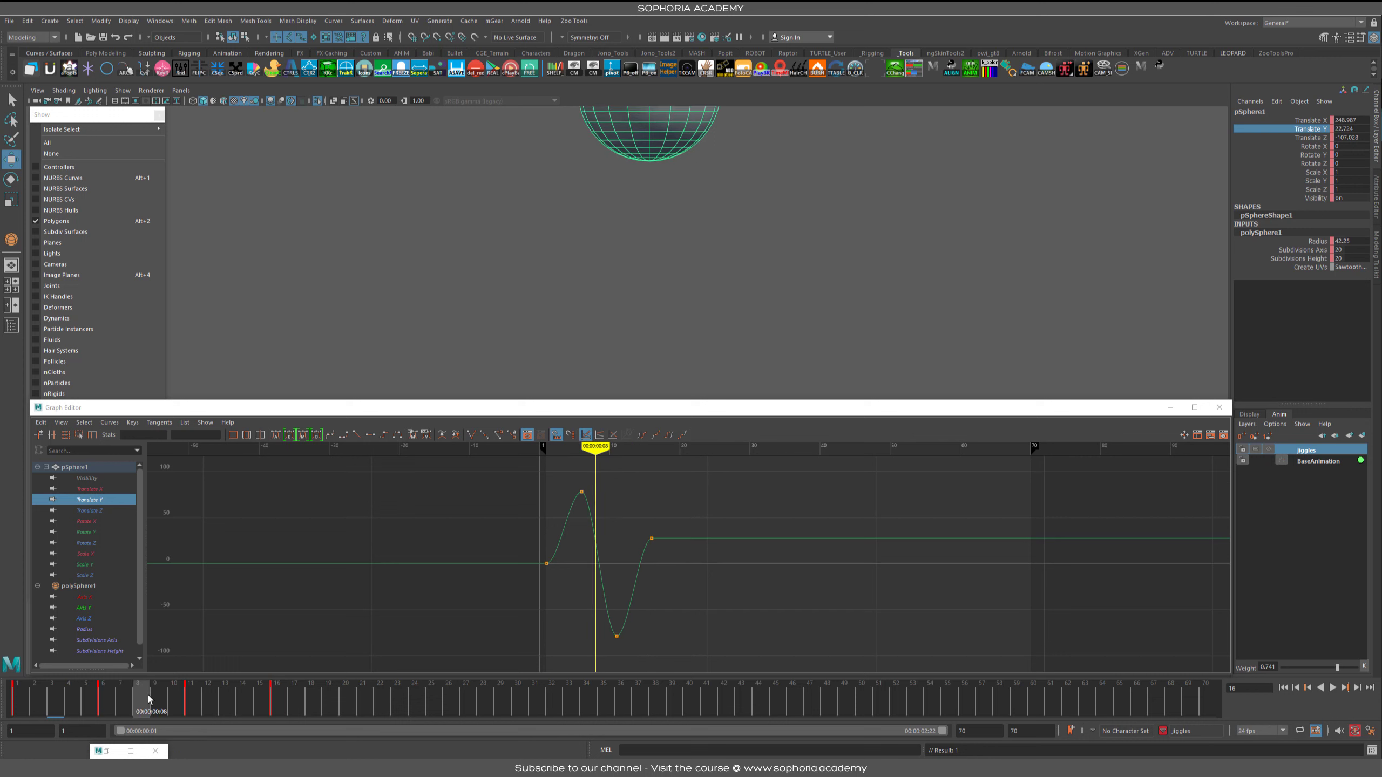
pyautogui.click(155, 700)
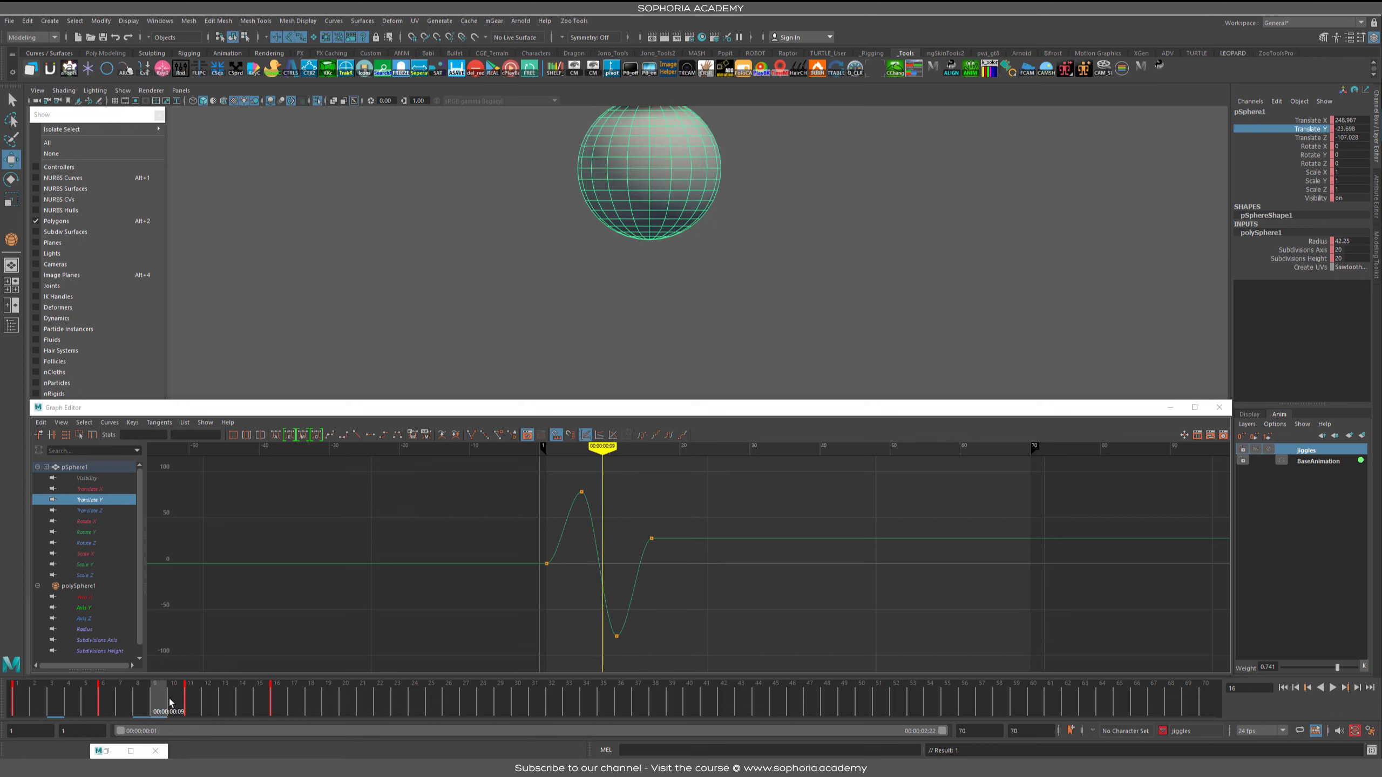
pyautogui.click(150, 697)
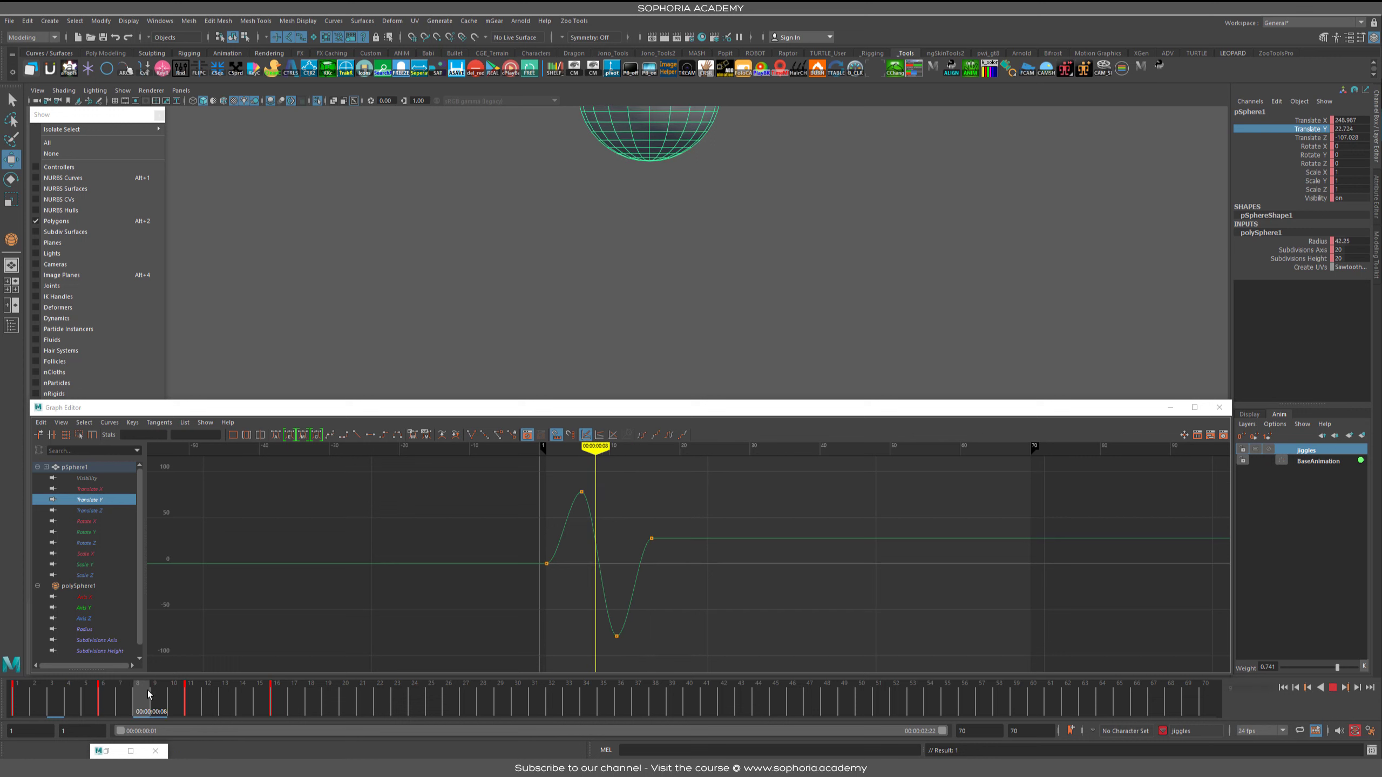
pyautogui.click(352, 700)
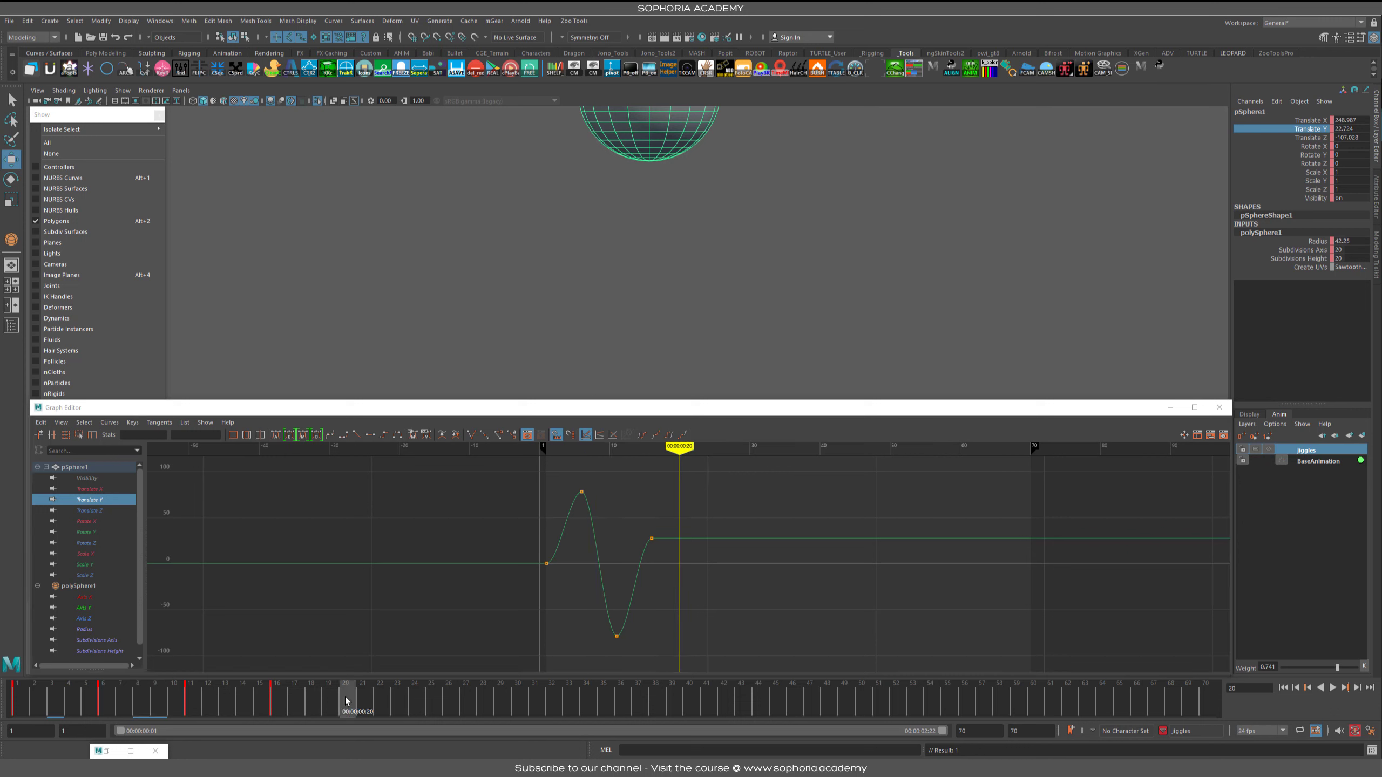
pyautogui.press('s')
pyautogui.moveTo(353, 700); pyautogui.dragTo(235, 701)
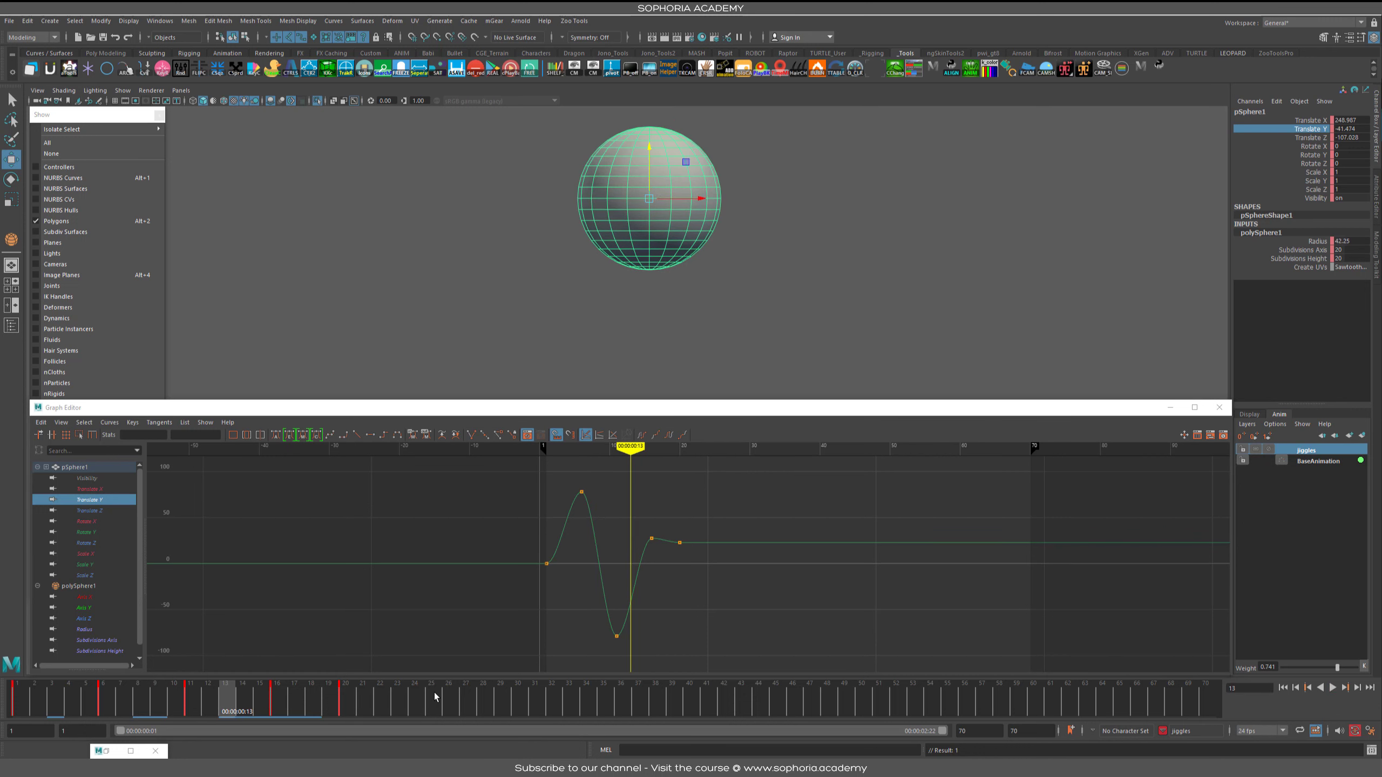
pyautogui.middleClick(417, 699)
pyautogui.press('s')
pyautogui.click(384, 700)
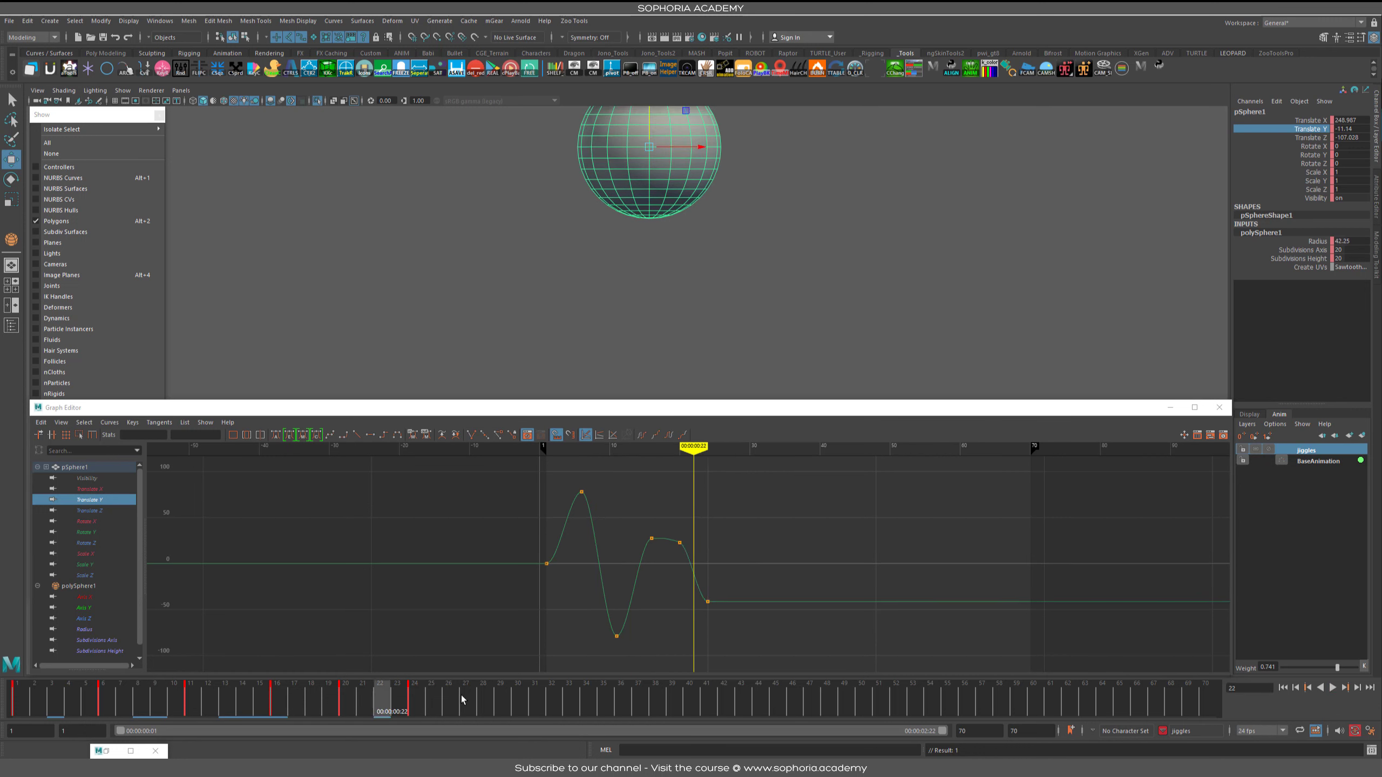
pyautogui.hotkey('ctrl', 'z')
pyautogui.hotkey('ctrl', 'z')
pyautogui.hotkey('ctrl', 'z')
pyautogui.hotkey('ctrl', 'z')
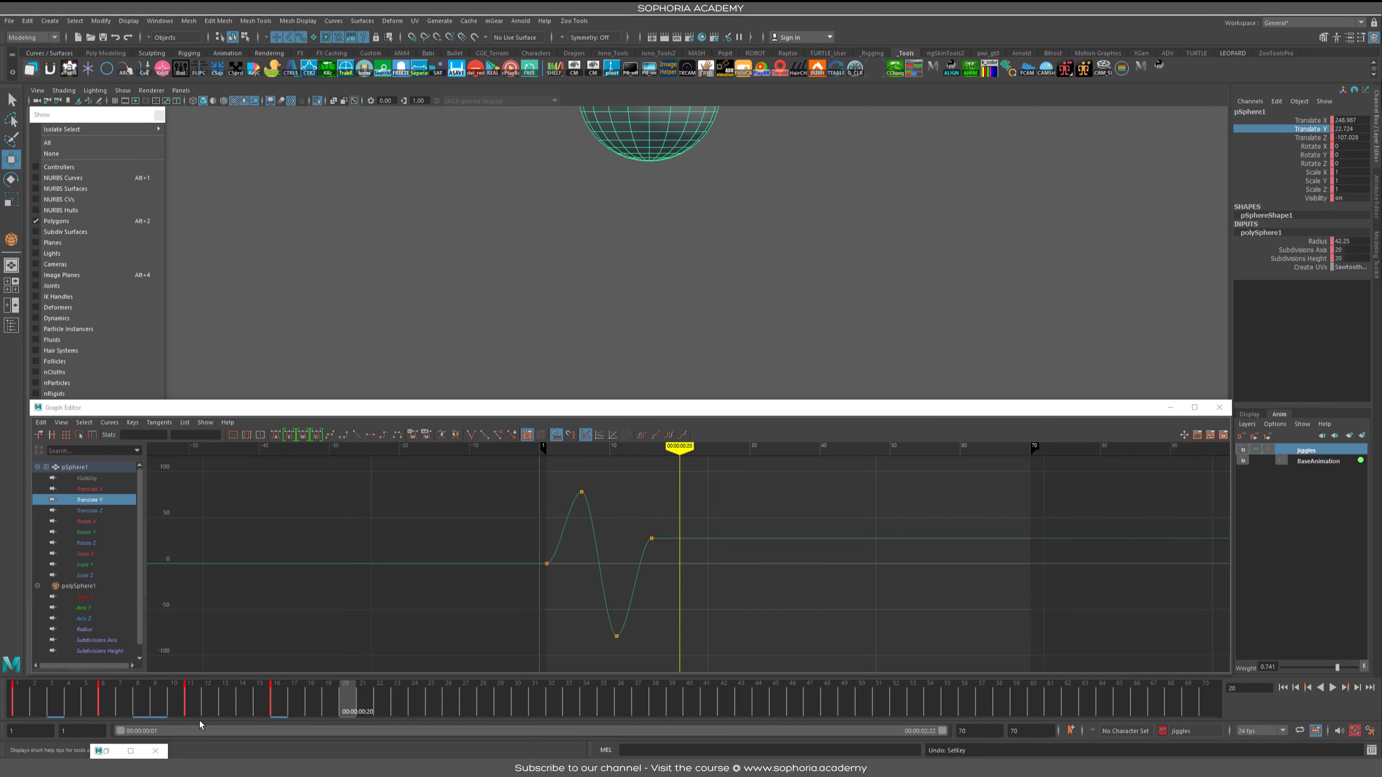
# Step: Copy the sphere's height from frame 13 to a key at frame 21, and from frame 18 to a key at frame 25
pyautogui.click(235, 701)
pyautogui.hotkey('alt', 'v')
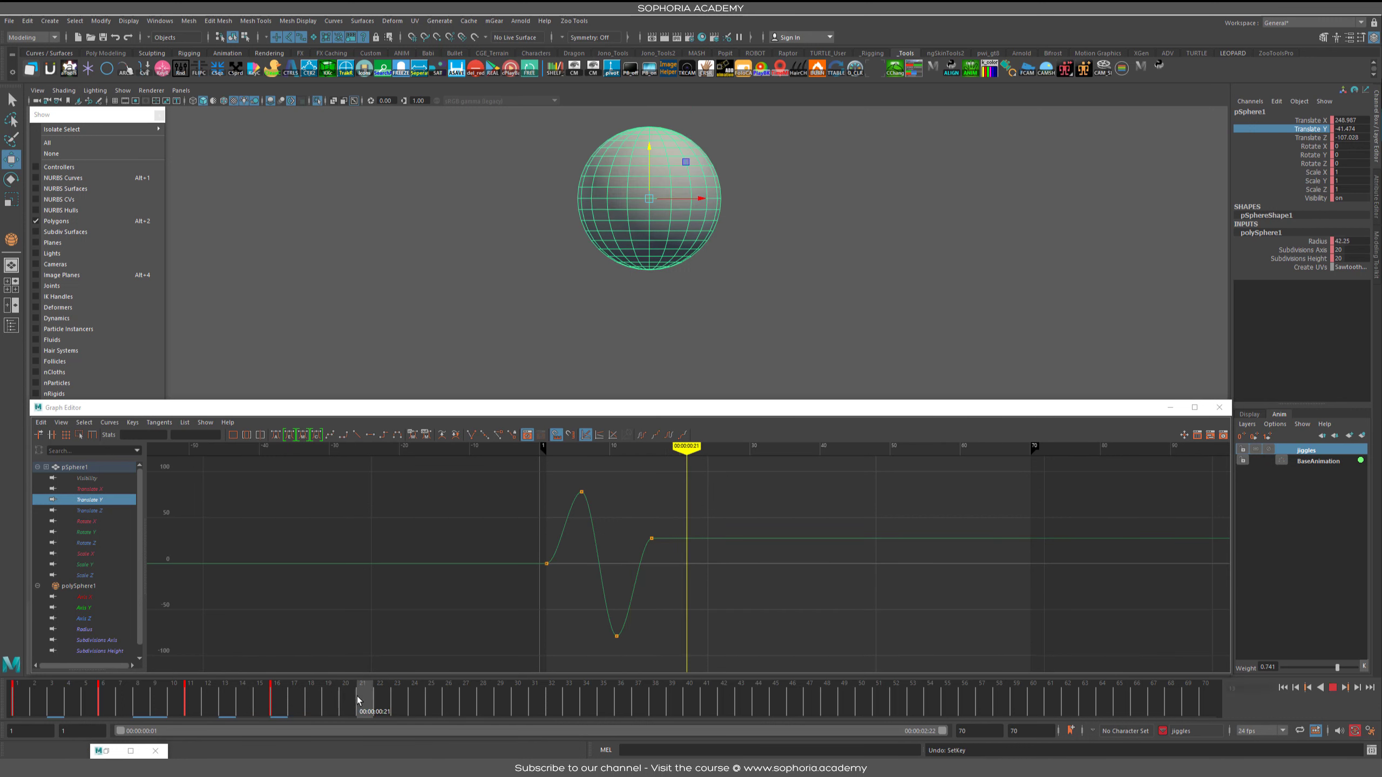
pyautogui.hotkey('alt', 'v')
pyautogui.press('s')
pyautogui.moveTo(352, 704); pyautogui.dragTo(313, 699)
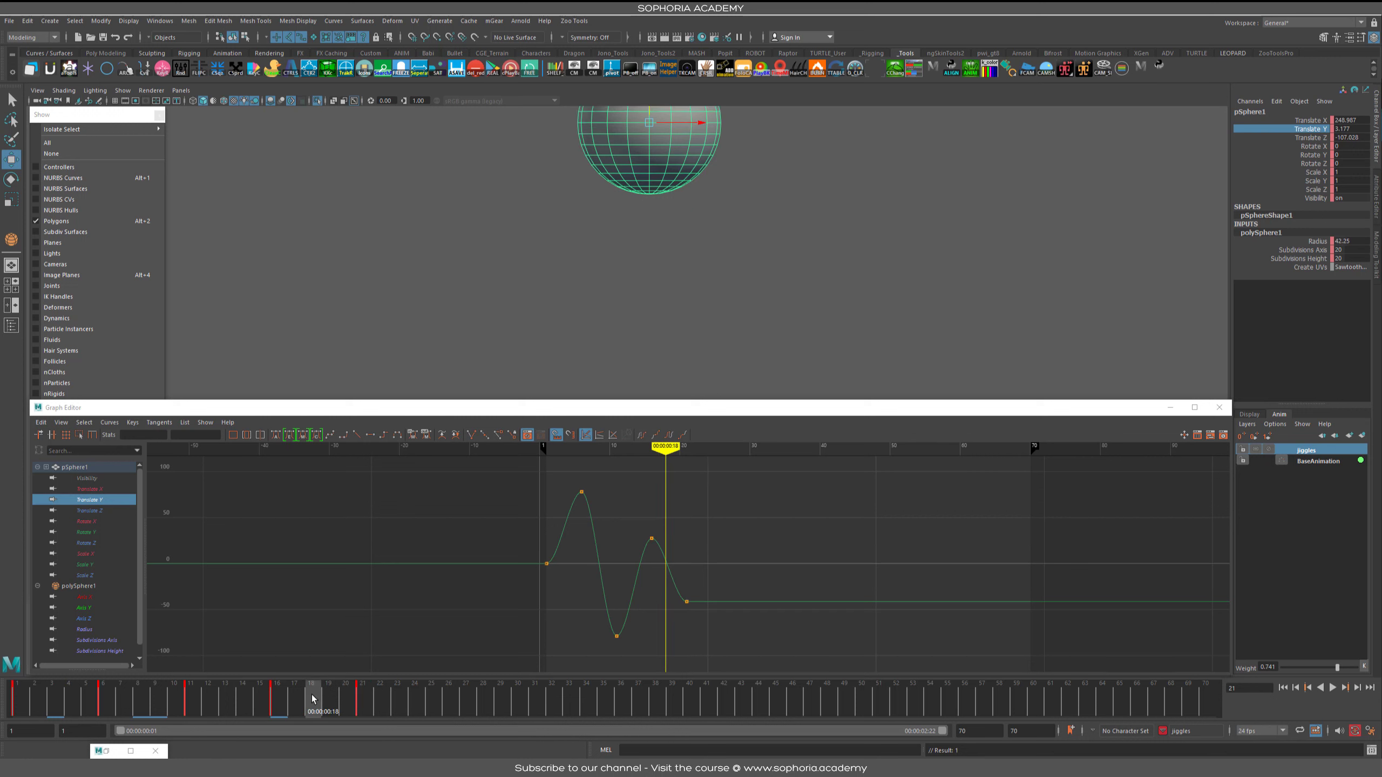
pyautogui.middleClick(427, 693)
pyautogui.press('s')
# Step: Continue the shrinking wave with in-between sphere heights keyed at frames 28, 31 and 33
pyautogui.click(397, 698)
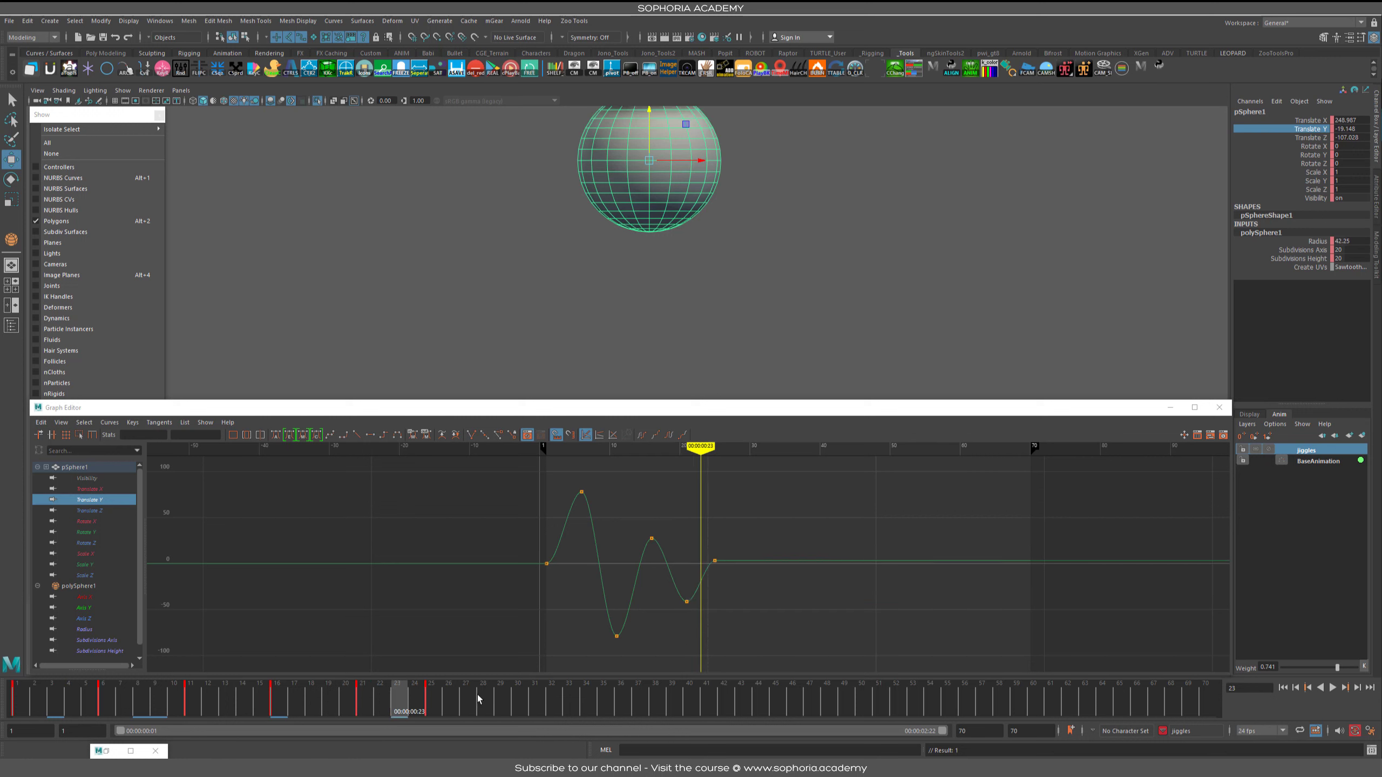
pyautogui.middleClick(479, 697)
pyautogui.press('s')
pyautogui.click(451, 700)
pyautogui.middleClick(534, 700)
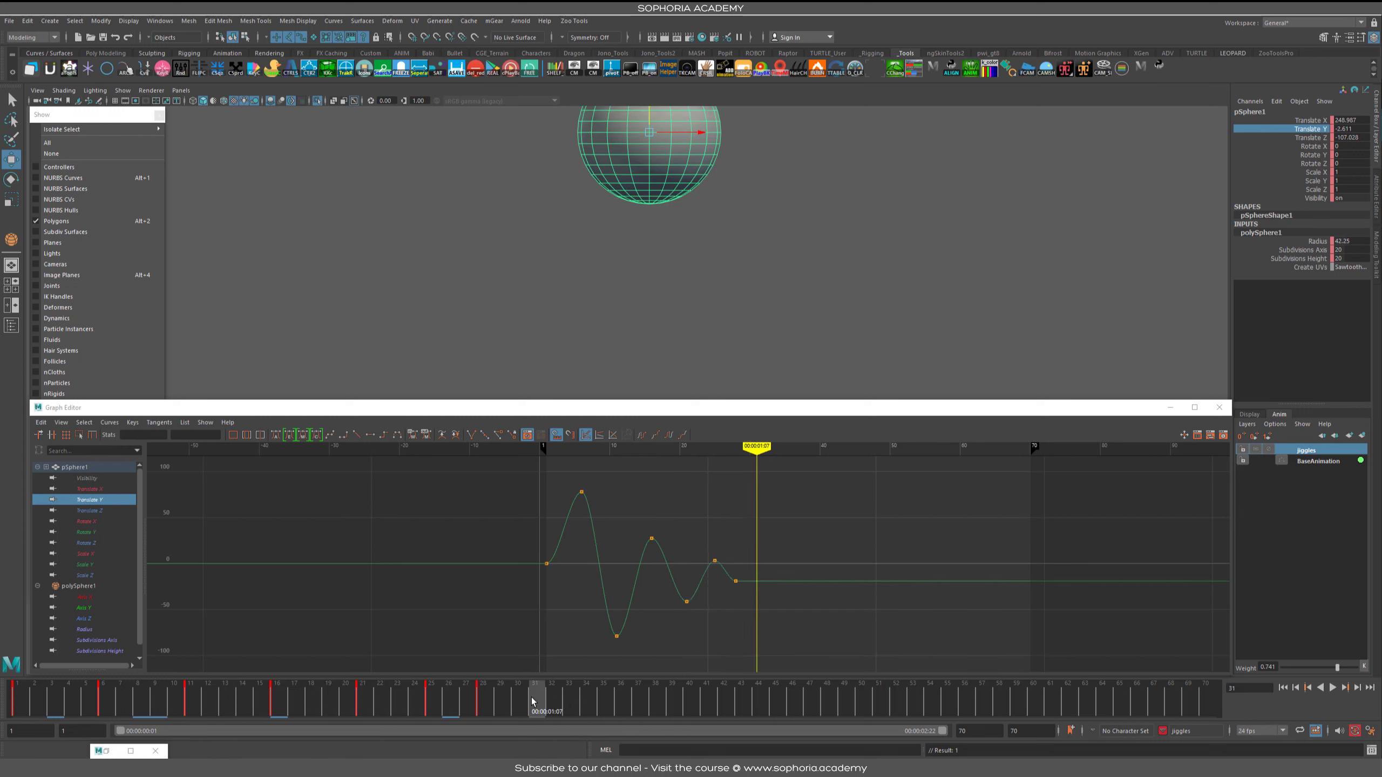
pyautogui.press('s')
pyautogui.middleClick(568, 700)
pyautogui.press('s')
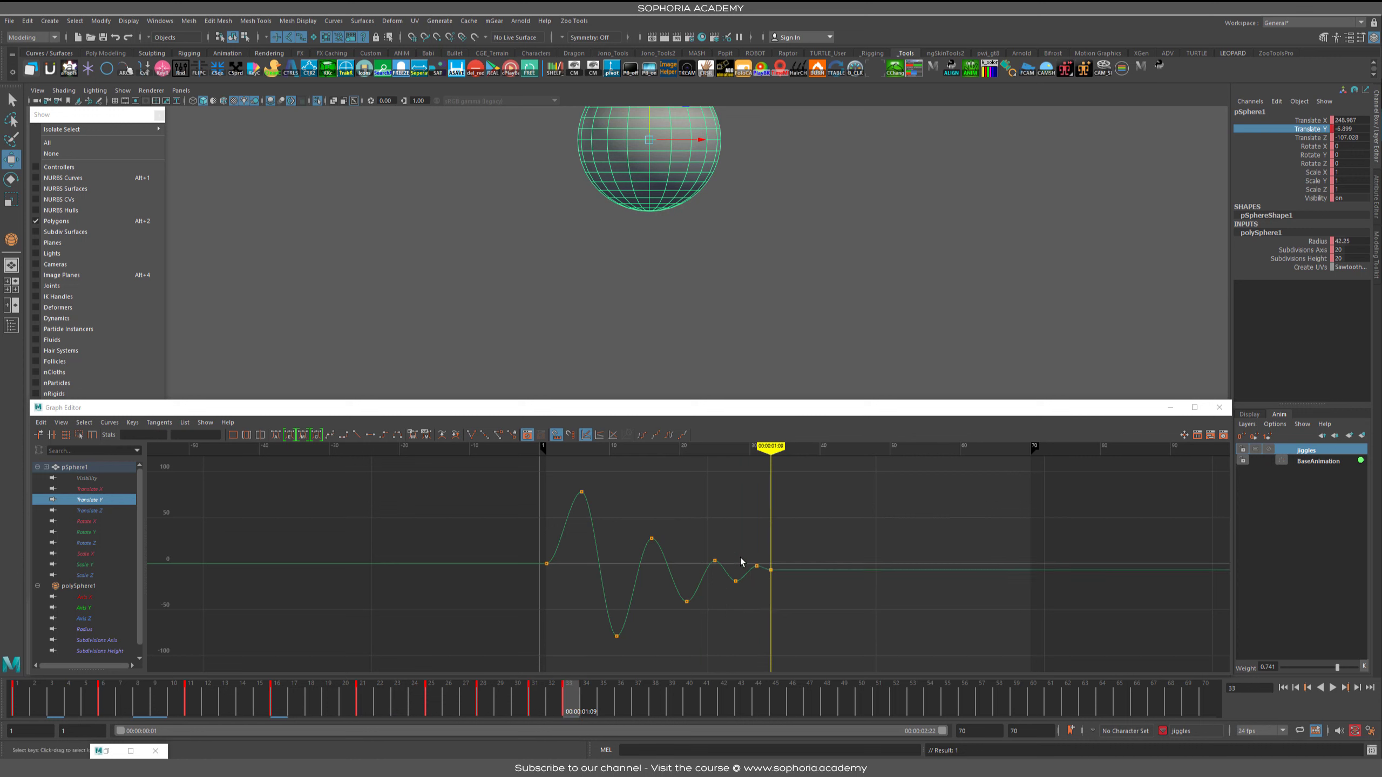
# Step: Undo the sphere keys placed after frame 16
pyautogui.hotkey('ctrl', 'z')
pyautogui.hotkey('ctrl', 'z')
pyautogui.hotkey('ctrl', 'z')
pyautogui.hotkey('ctrl', 'z')
pyautogui.hotkey('ctrl', 'z')
pyautogui.hotkey('ctrl', 'z')
pyautogui.hotkey('ctrl', 'z')
pyautogui.hotkey('ctrl', 'z')
pyautogui.hotkey('ctrl', 'z')
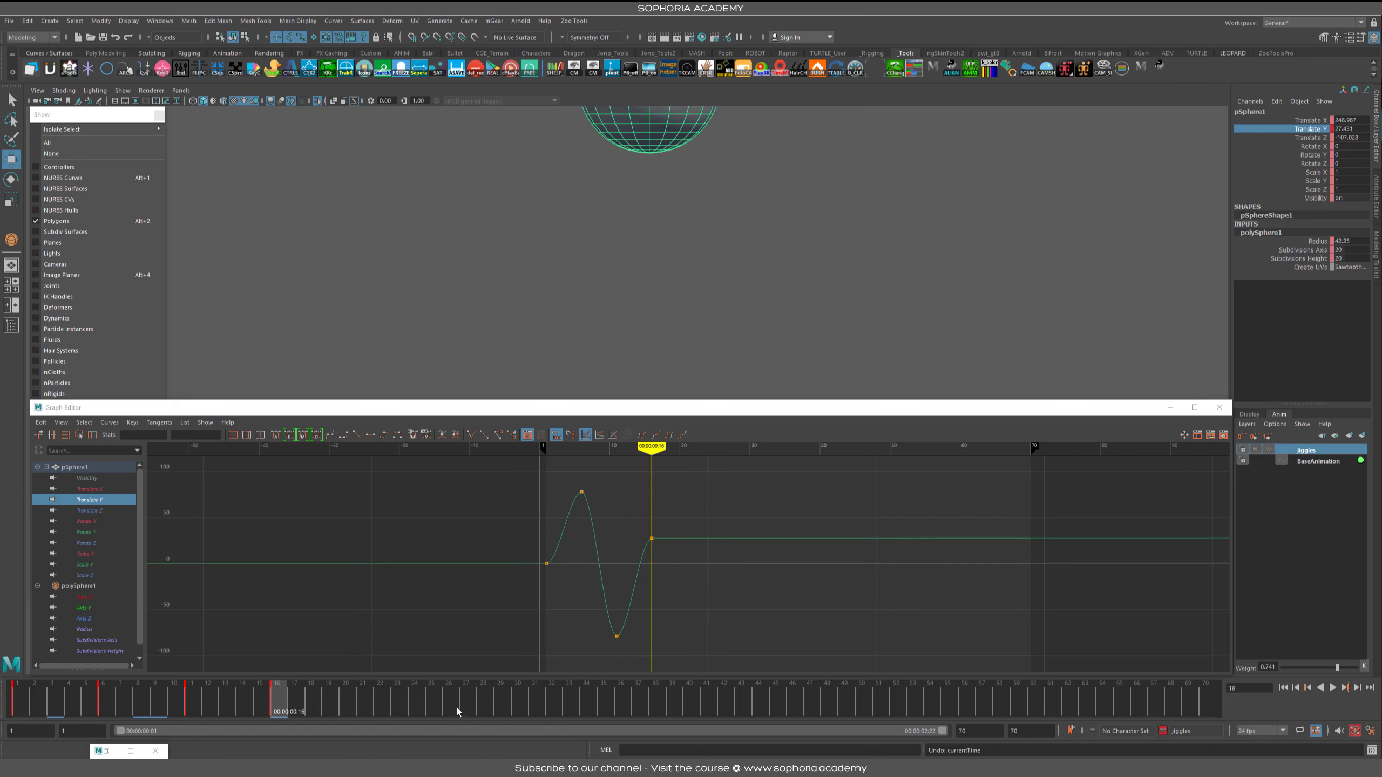
# Step: Raise the sphere to about 24 on Translate Y at frame 16 as a smaller peak
pyautogui.moveTo(73, 710); pyautogui.dragTo(276, 708)
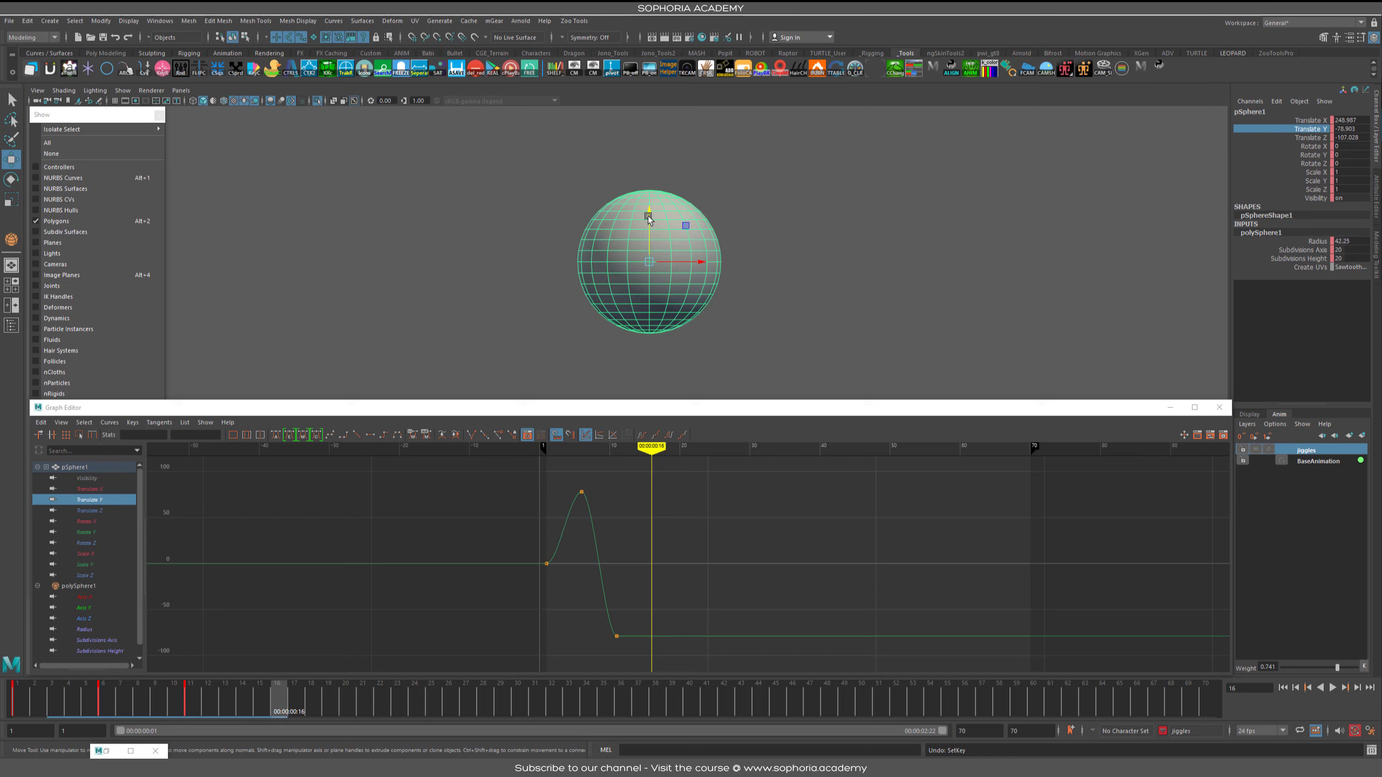
pyautogui.moveTo(652, 218); pyautogui.dragTo(660, 111)
pyautogui.click(652, 542)
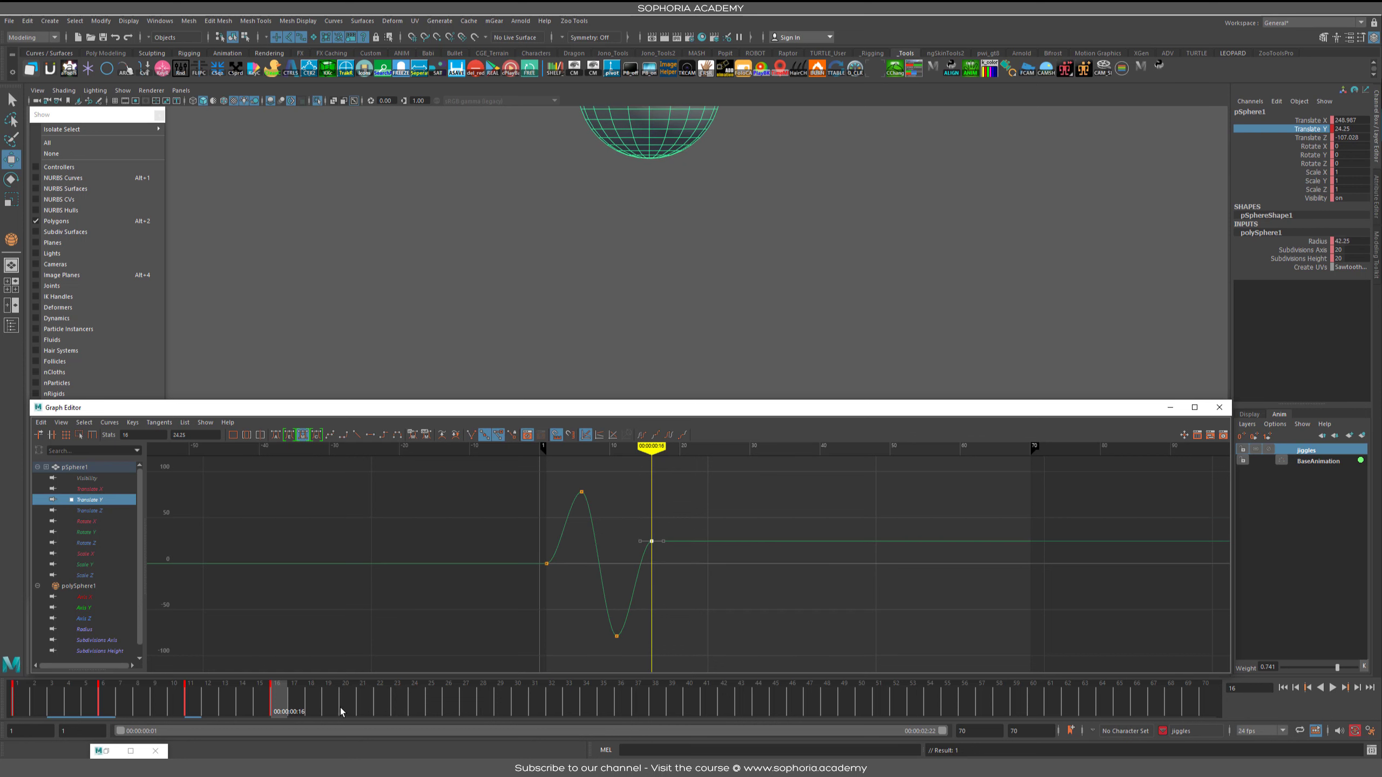
# Step: Lower the sphere at frame 20 and adjust its new Translate Y key to about -35
pyautogui.moveTo(345, 703); pyautogui.dragTo(349, 702)
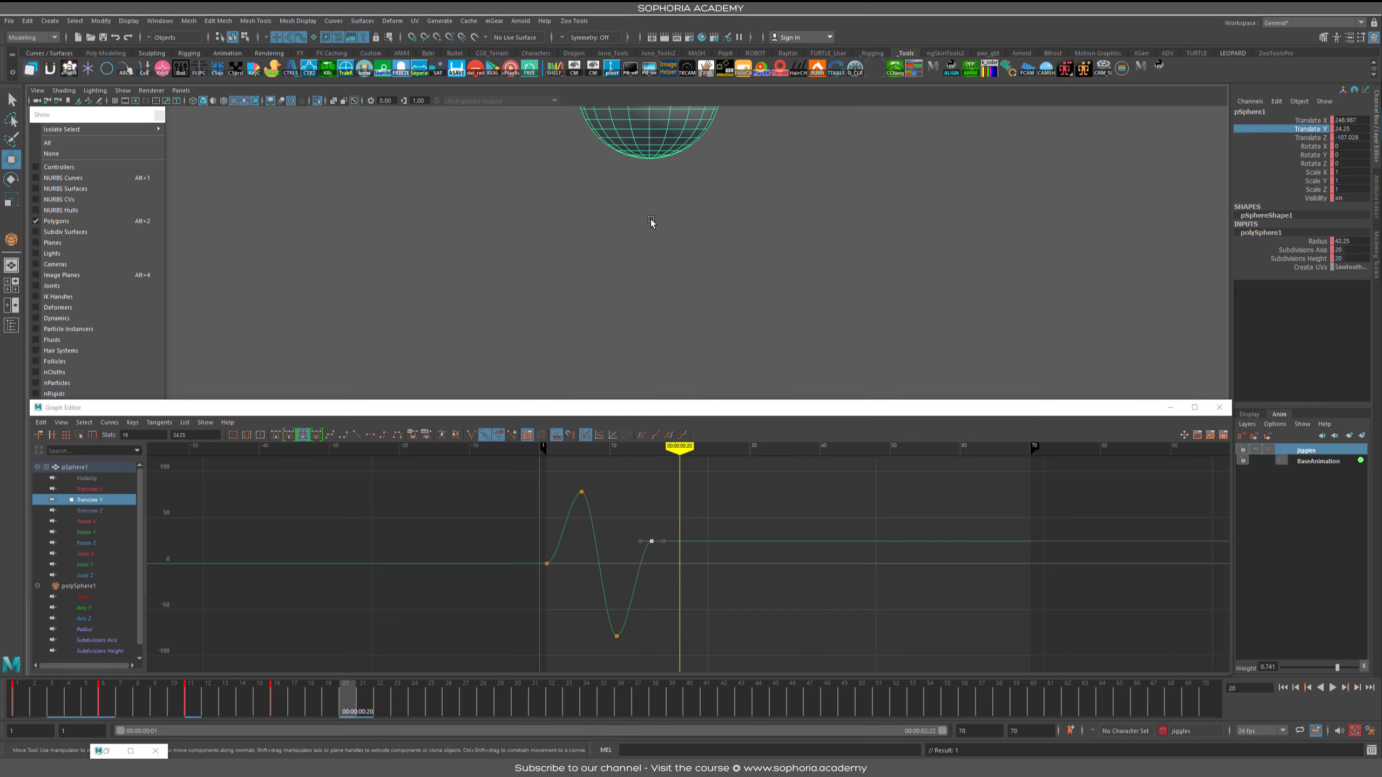
pyautogui.moveTo(645, 216); pyautogui.dragTo(650, 408, button='middle')
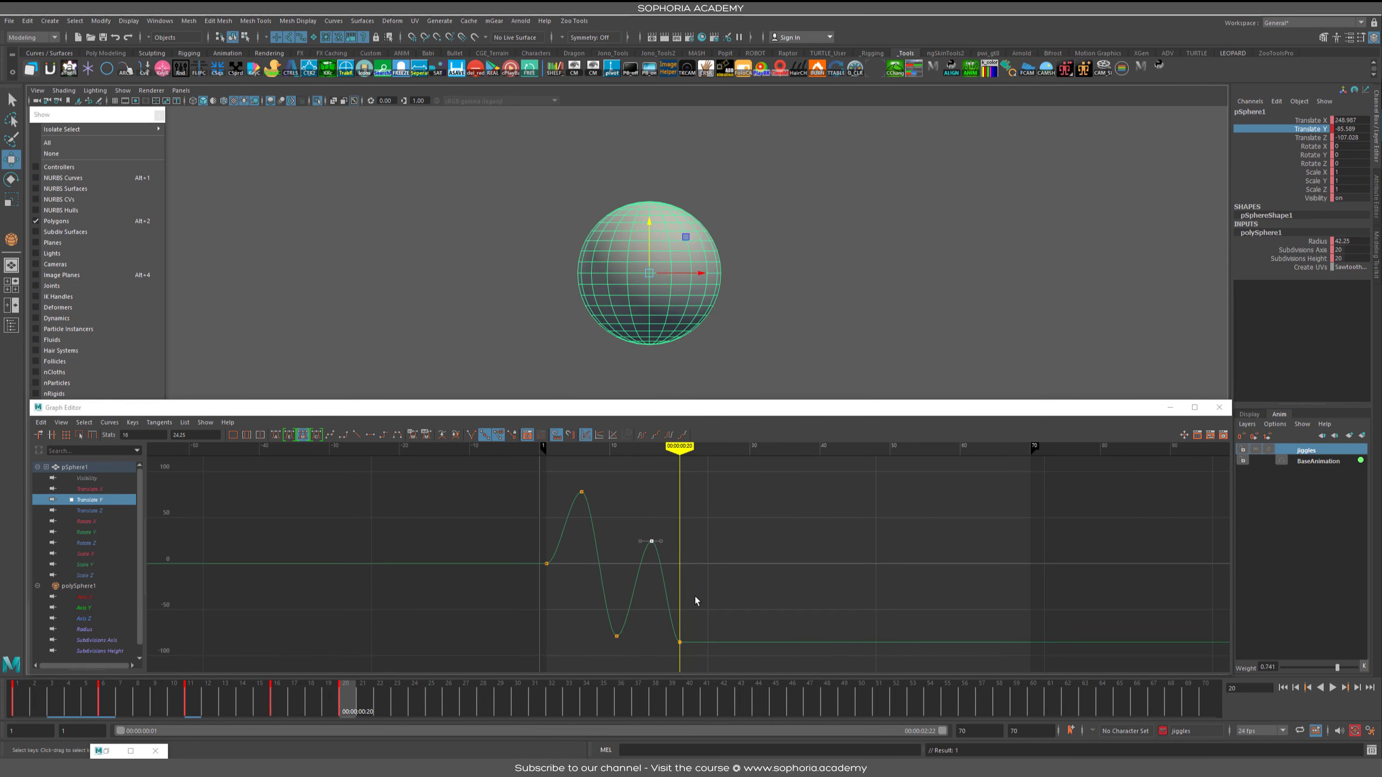
pyautogui.moveTo(683, 623)
pyautogui.keyDown('shift'); pyautogui.mouseDown(button='middle')
pyautogui.moveTo(682, 588)
pyautogui.moveTo(682, 606)
pyautogui.mouseUp(button='middle'); pyautogui.keyUp('shift')
pyautogui.hotkey('ctrl', 'z')
pyautogui.moveTo(730, 605); pyautogui.dragTo(647, 680)
pyautogui.keyDown('shift'); pyautogui.moveTo(709, 597); pyautogui.dragTo(709, 561, button='middle'); pyautogui.keyUp('shift')
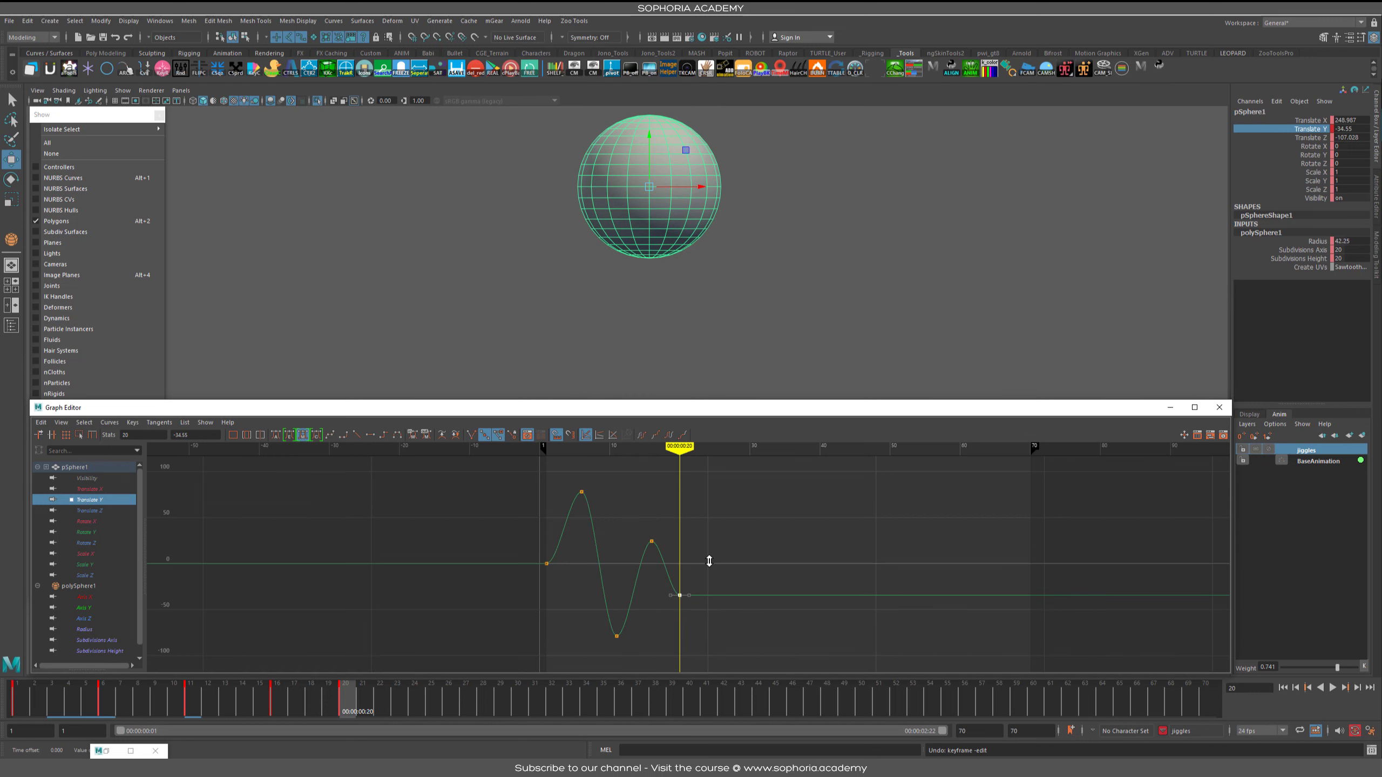
# Step: Key the sphere's next peak at about 32 on Translate Y at frame 24, and raise the frame 16 peak above it
pyautogui.click(415, 693)
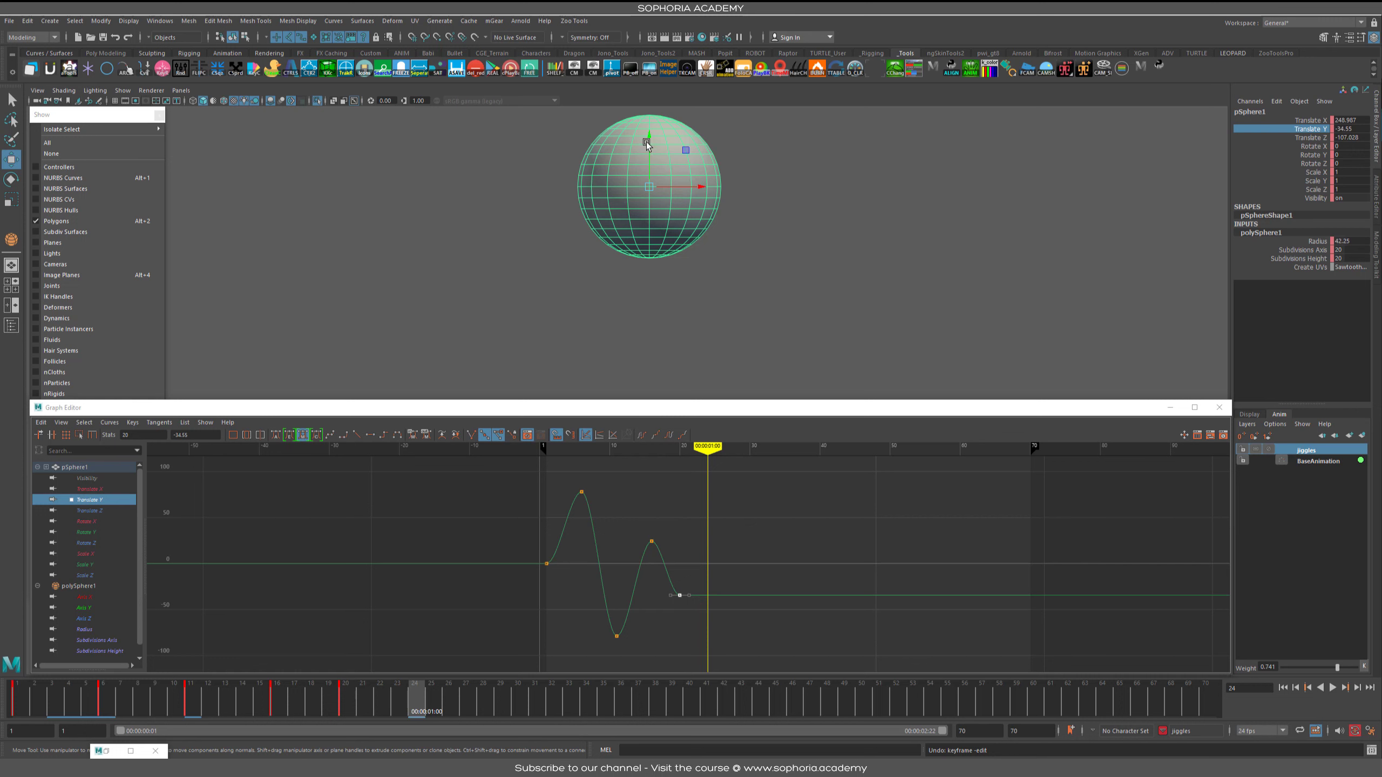
pyautogui.moveTo(648, 138); pyautogui.dragTo(651, 71)
pyautogui.click(707, 572)
pyautogui.moveTo(709, 585); pyautogui.dragTo(646, 541, button='middle')
pyautogui.click(651, 542)
pyautogui.moveTo(702, 561); pyautogui.dragTo(703, 562)
pyautogui.moveTo(706, 561); pyautogui.dragTo(707, 543, button='middle')
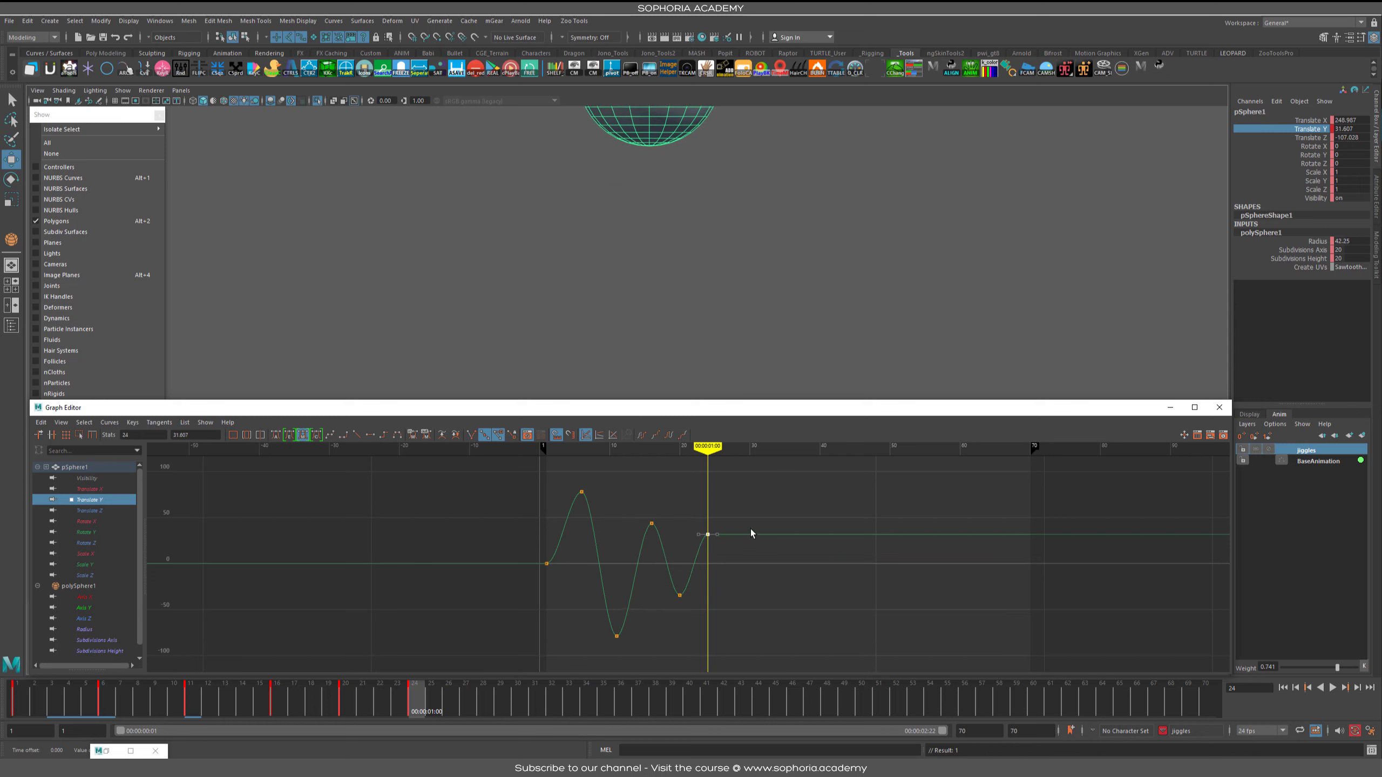
# Step: Insert five more keys on the flat end of the Translate Y curve at frames 29, 34, 39, 44 and 49
pyautogui.press('i')
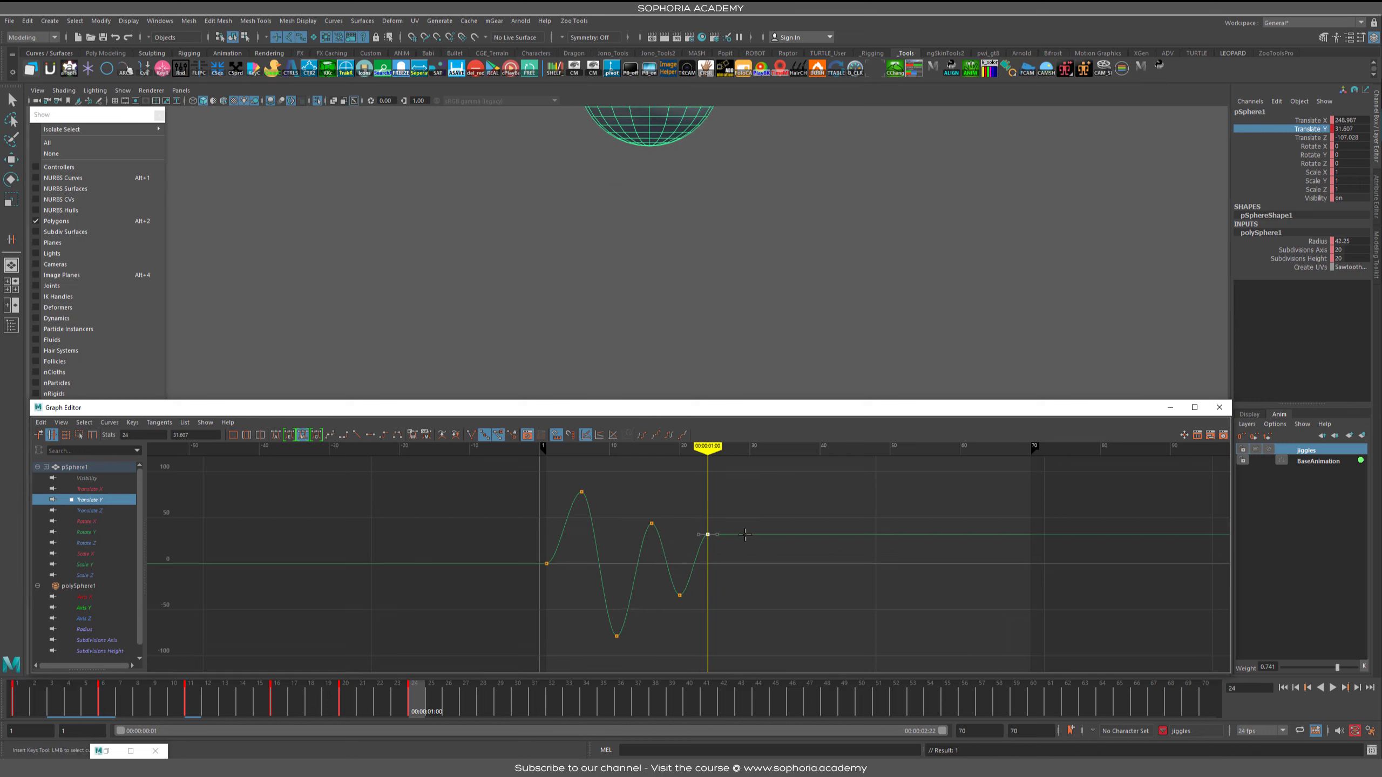
pyautogui.middleClick(744, 534)
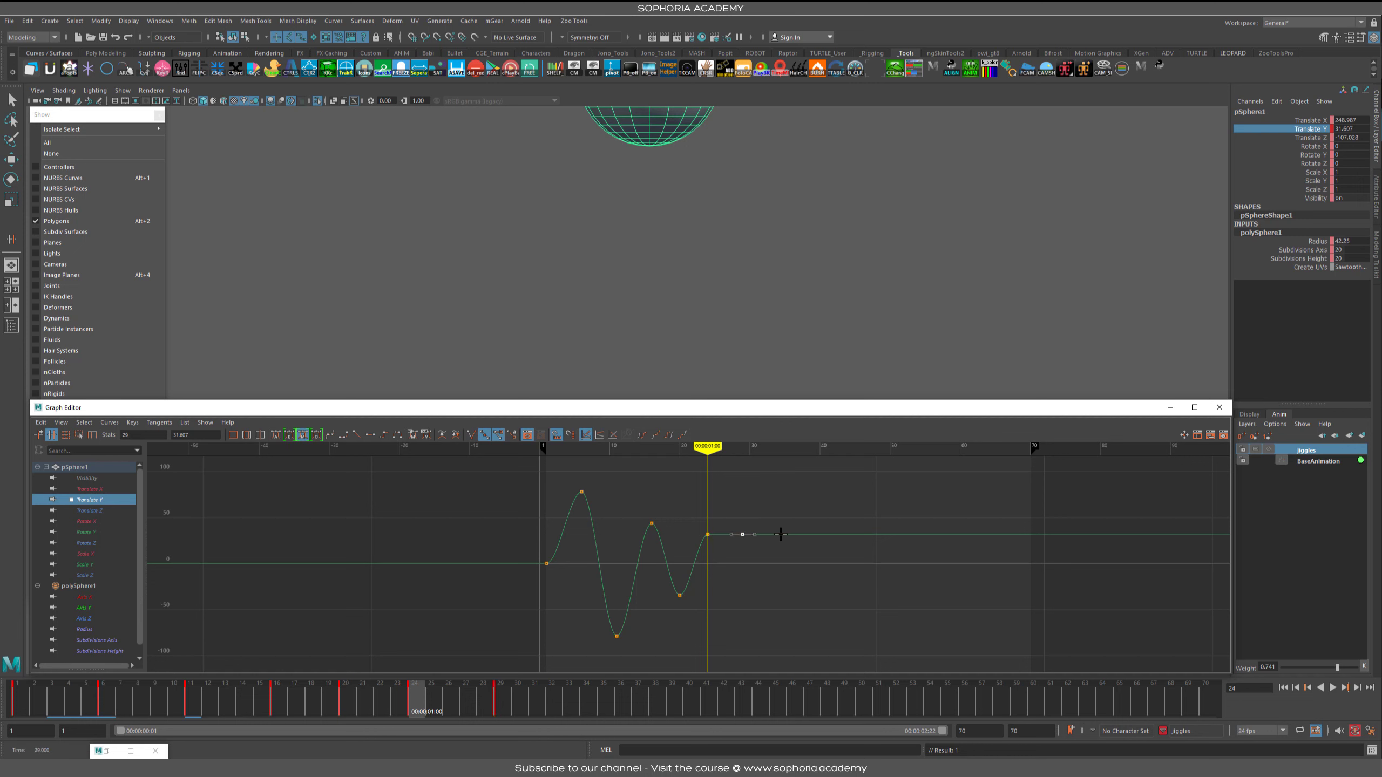
pyautogui.middleClick(813, 534)
pyautogui.middleClick(847, 535)
pyautogui.middleClick(882, 530)
pyautogui.press('w')
# Step: Lower the inserted keys into small alternating waves, with troughs at frames 29 and 39 and peaks at frames 34 and 44
pyautogui.moveTo(752, 522); pyautogui.dragTo(734, 556)
pyautogui.moveTo(734, 560); pyautogui.dragTo(733, 599, button='middle')
pyautogui.click(777, 535)
pyautogui.moveTo(767, 545); pyautogui.dragTo(806, 605, button='middle')
pyautogui.click(813, 534)
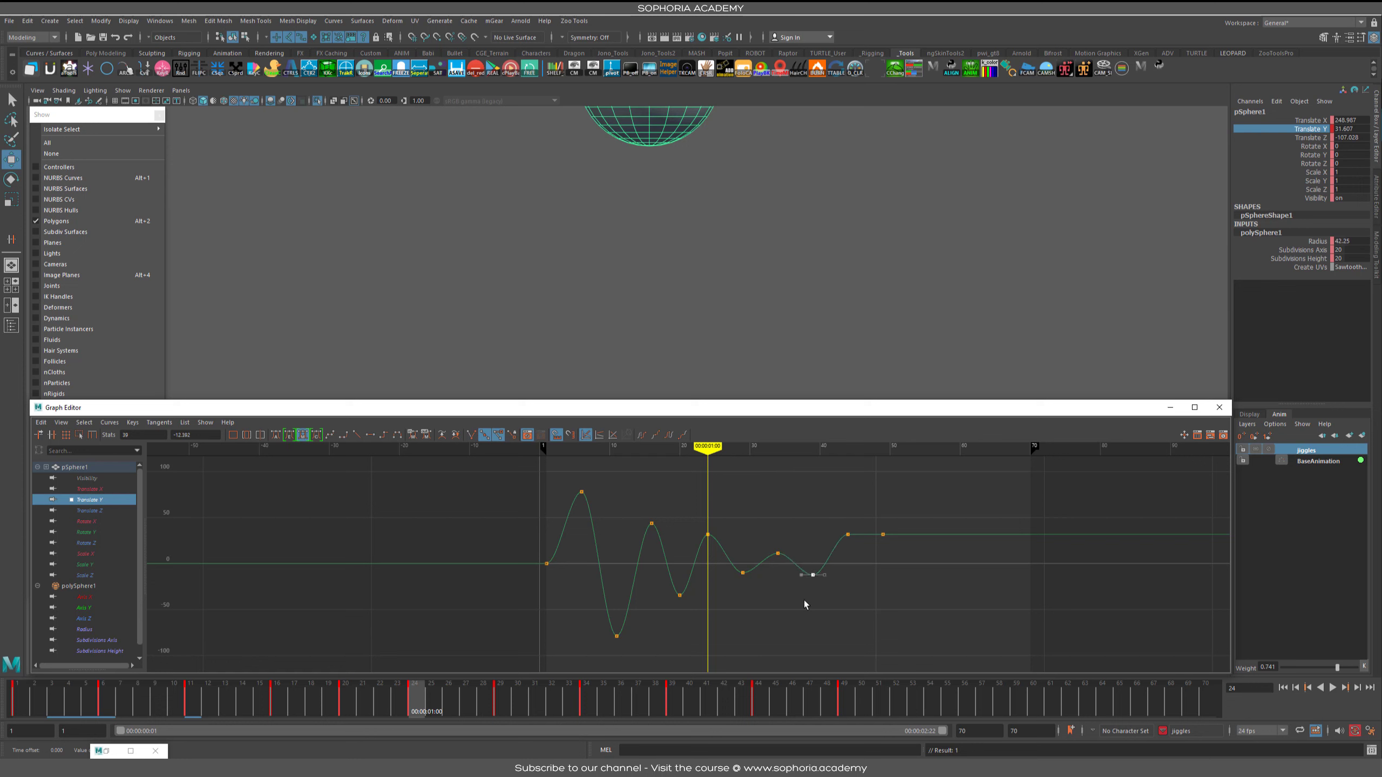
pyautogui.click(848, 535)
pyautogui.moveTo(849, 544); pyautogui.dragTo(846, 585, button='middle')
# Step: Set the Translate Y value of the last key at frame 49 to 0
pyautogui.click(883, 535)
pyautogui.moveTo(882, 539); pyautogui.dragTo(882, 556, button='middle')
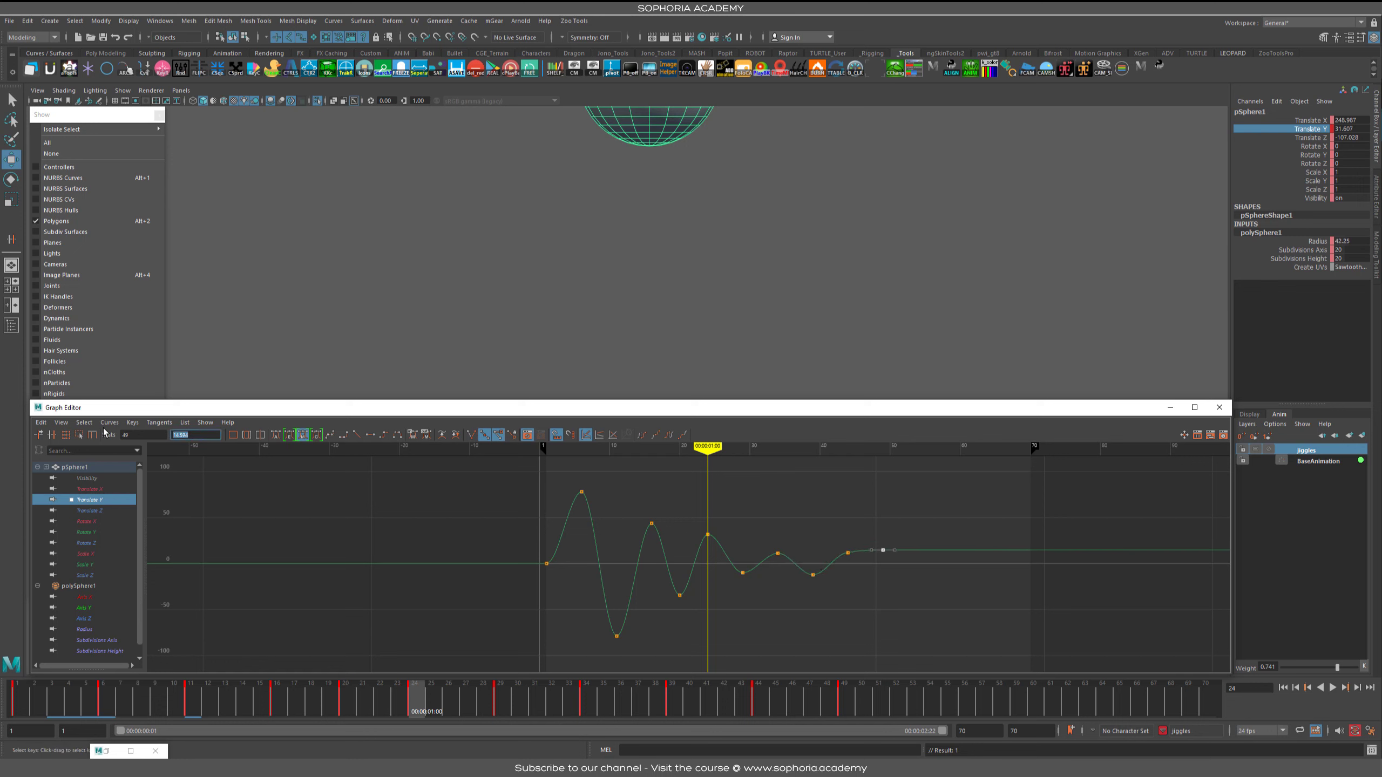
pyautogui.write('0')
pyautogui.press('Return')
# Step: Even out the wave's decay by raising the peak at frame 34 and deepening the troughs at frames 20, 29 and 39
pyautogui.moveTo(699, 600)
pyautogui.keyDown('alt'); pyautogui.keyDown('shift'); pyautogui.mouseDown(button='right')
pyautogui.moveTo(780, 589)
pyautogui.moveTo(707, 574)
pyautogui.mouseUp(button='right'); pyautogui.keyUp('shift'); pyautogui.keyUp('alt')
pyautogui.keyDown('alt'); pyautogui.keyDown('shift'); pyautogui.moveTo(749, 634); pyautogui.dragTo(717, 556, button='right'); pyautogui.keyUp('shift'); pyautogui.keyUp('alt')
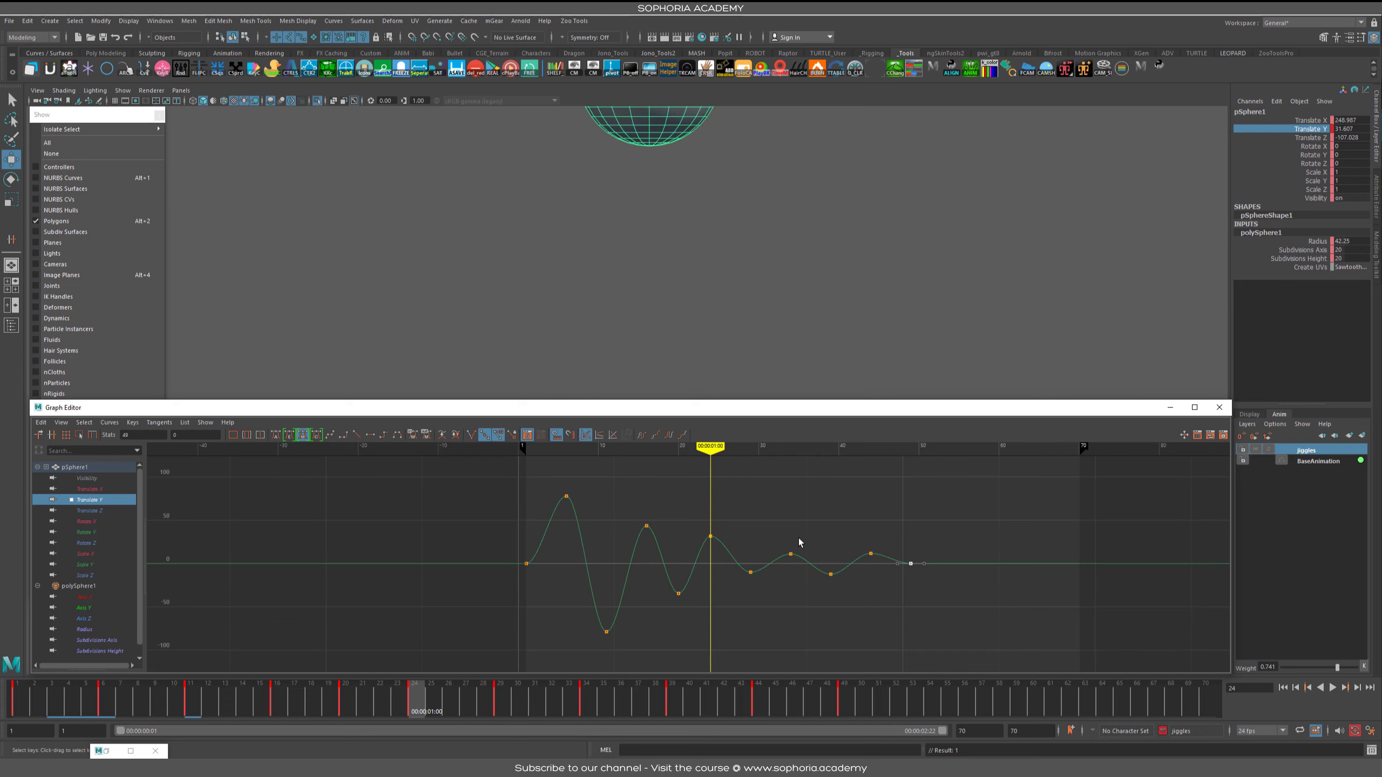
pyautogui.moveTo(778, 554); pyautogui.dragTo(768, 581)
pyautogui.keyDown('shift'); pyautogui.moveTo(787, 583); pyautogui.dragTo(787, 573, button='middle'); pyautogui.keyUp('shift')
pyautogui.moveTo(756, 516); pyautogui.dragTo(748, 592)
pyautogui.keyDown('shift'); pyautogui.moveTo(747, 591); pyautogui.dragTo(744, 605, button='middle'); pyautogui.keyUp('shift')
pyautogui.click(688, 564)
pyautogui.click(679, 593)
pyautogui.keyDown('shift'); pyautogui.moveTo(677, 553); pyautogui.dragTo(690, 570, button='middle'); pyautogui.keyUp('shift')
pyautogui.click(831, 575)
pyautogui.keyDown('shift'); pyautogui.moveTo(821, 587); pyautogui.dragTo(843, 593, button='middle'); pyautogui.keyUp('shift')
# Step: Compress the whole Translate Y curve in time so it ends near frame 34, and snap its keys to whole frames
pyautogui.moveTo(969, 473); pyautogui.dragTo(512, 656)
pyautogui.click(79, 434)
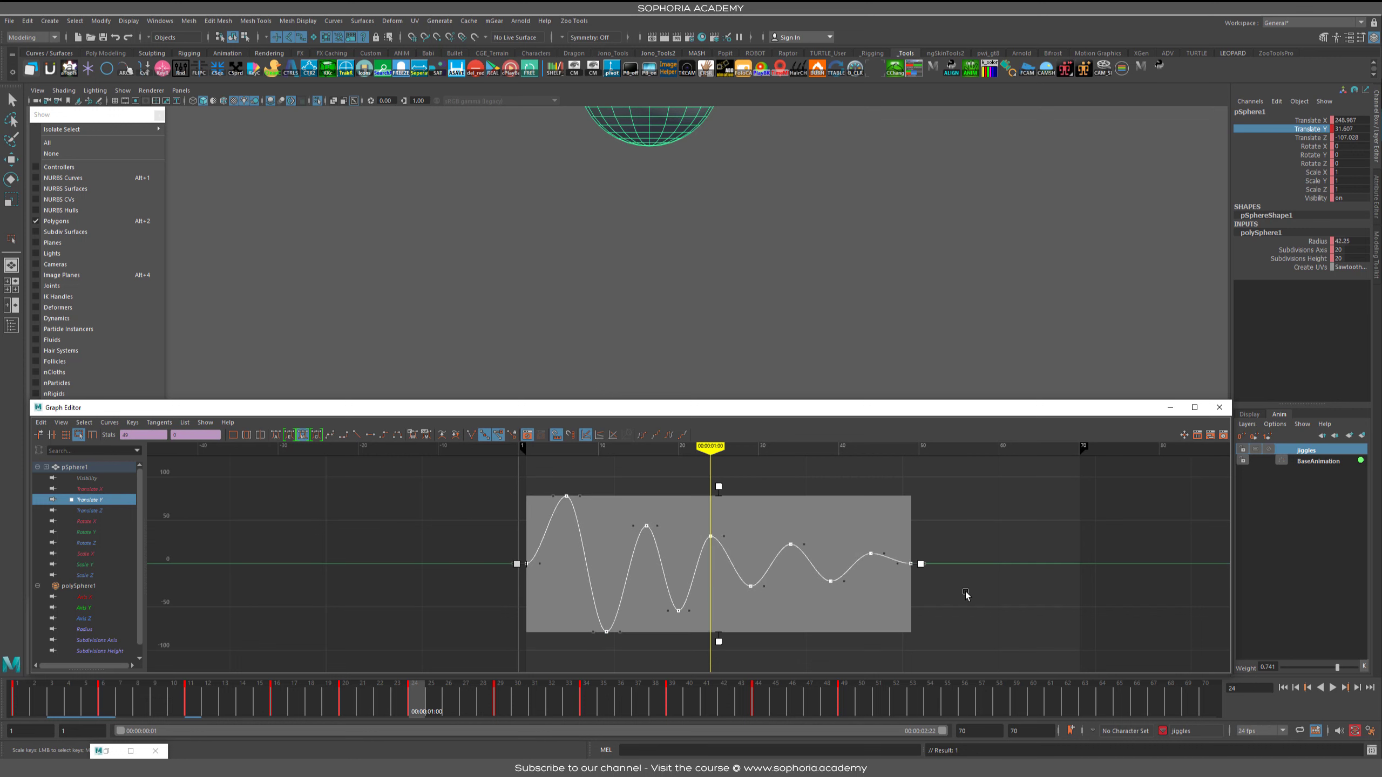
pyautogui.moveTo(924, 564); pyautogui.dragTo(800, 564)
pyautogui.click(46, 425)
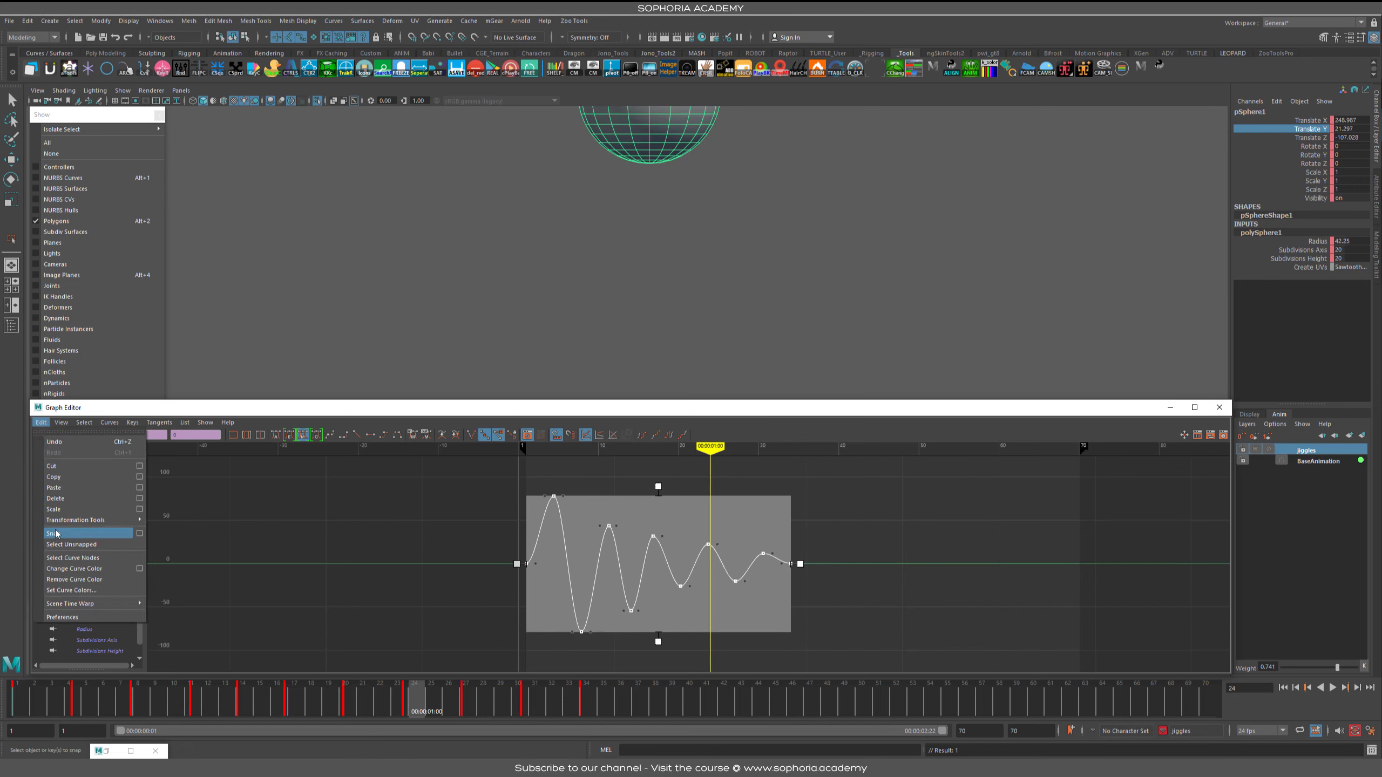
pyautogui.click(68, 534)
pyautogui.click(863, 519)
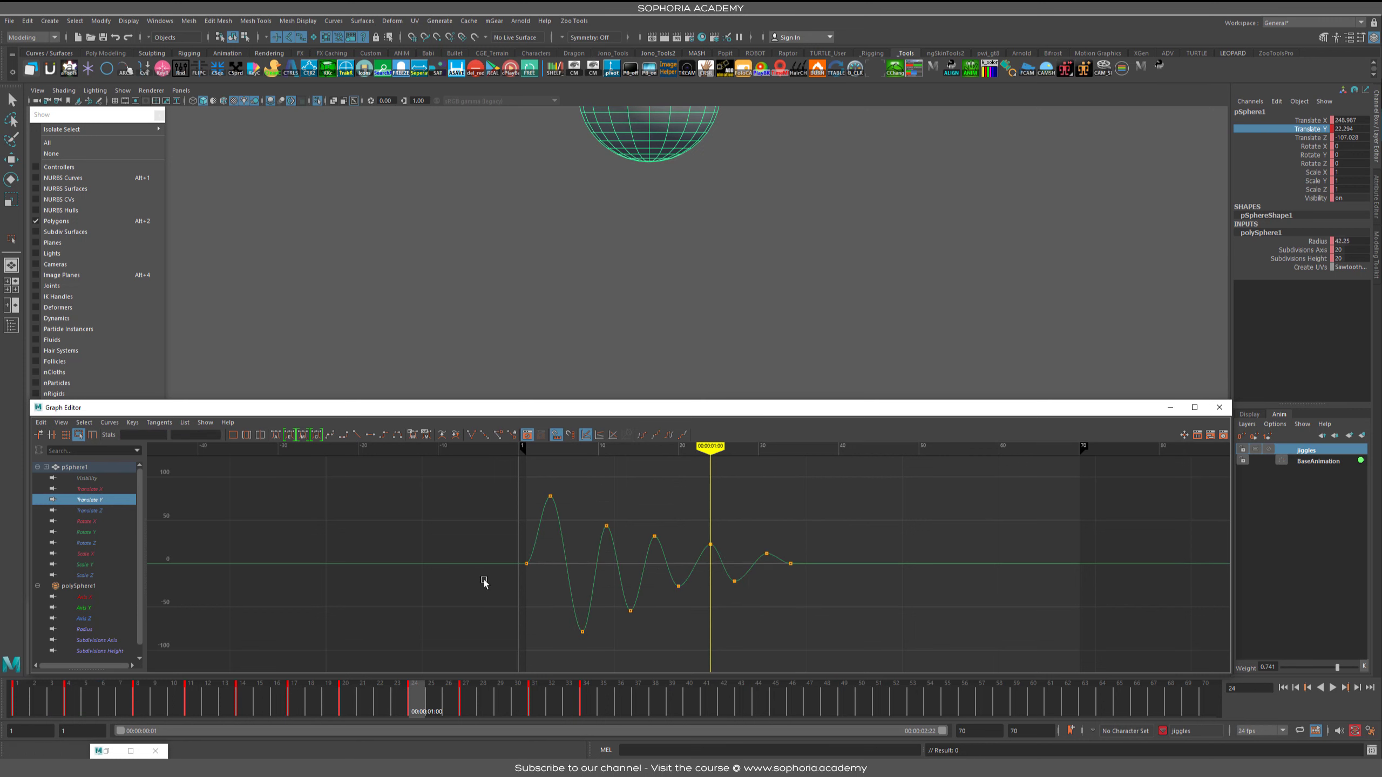
# Step: Draw a narrowing envelope along the wave's peaks and troughs to show its decay, and clear the drawing
pyautogui.moveTo(733, 529); pyautogui.dragTo(700, 570)
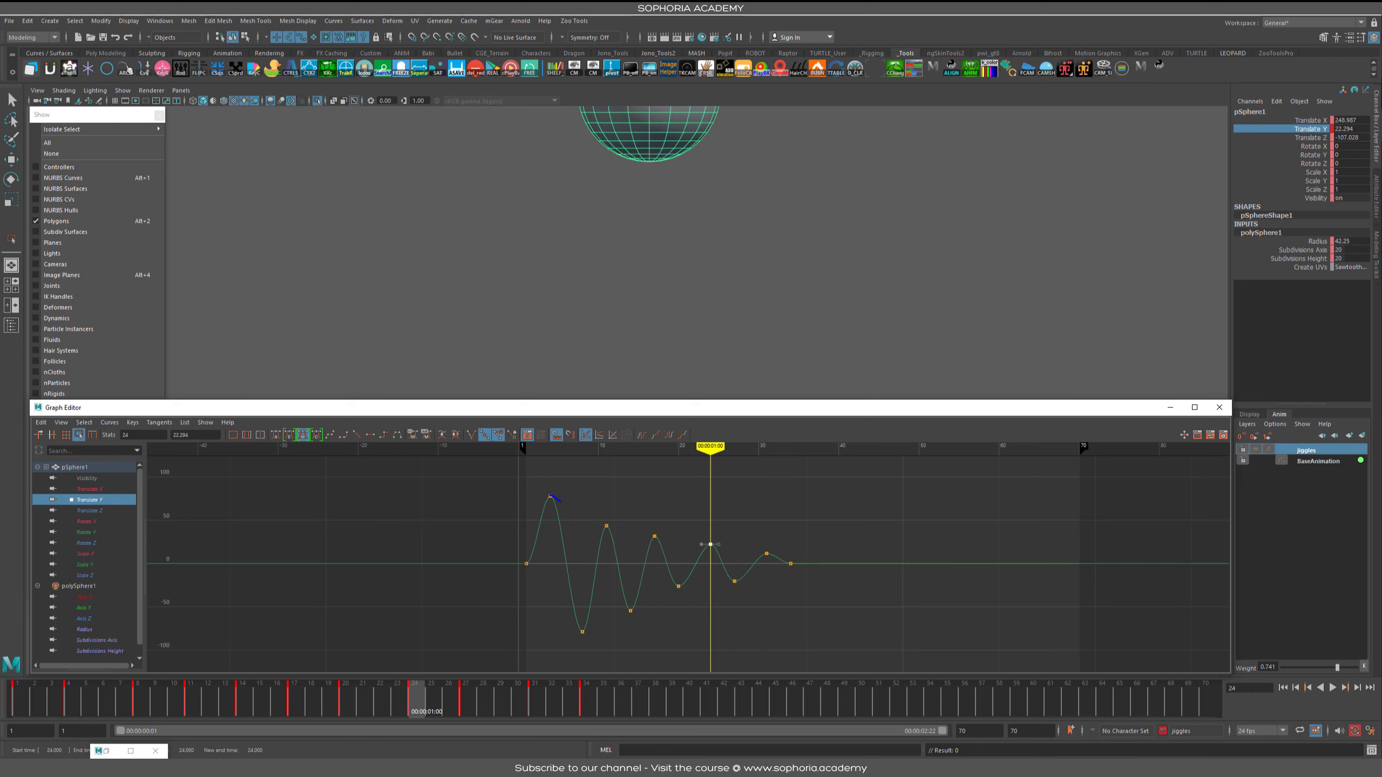
pyautogui.moveTo(567, 505); pyautogui.dragTo(734, 542)
pyautogui.moveTo(534, 654); pyautogui.dragTo(845, 562)
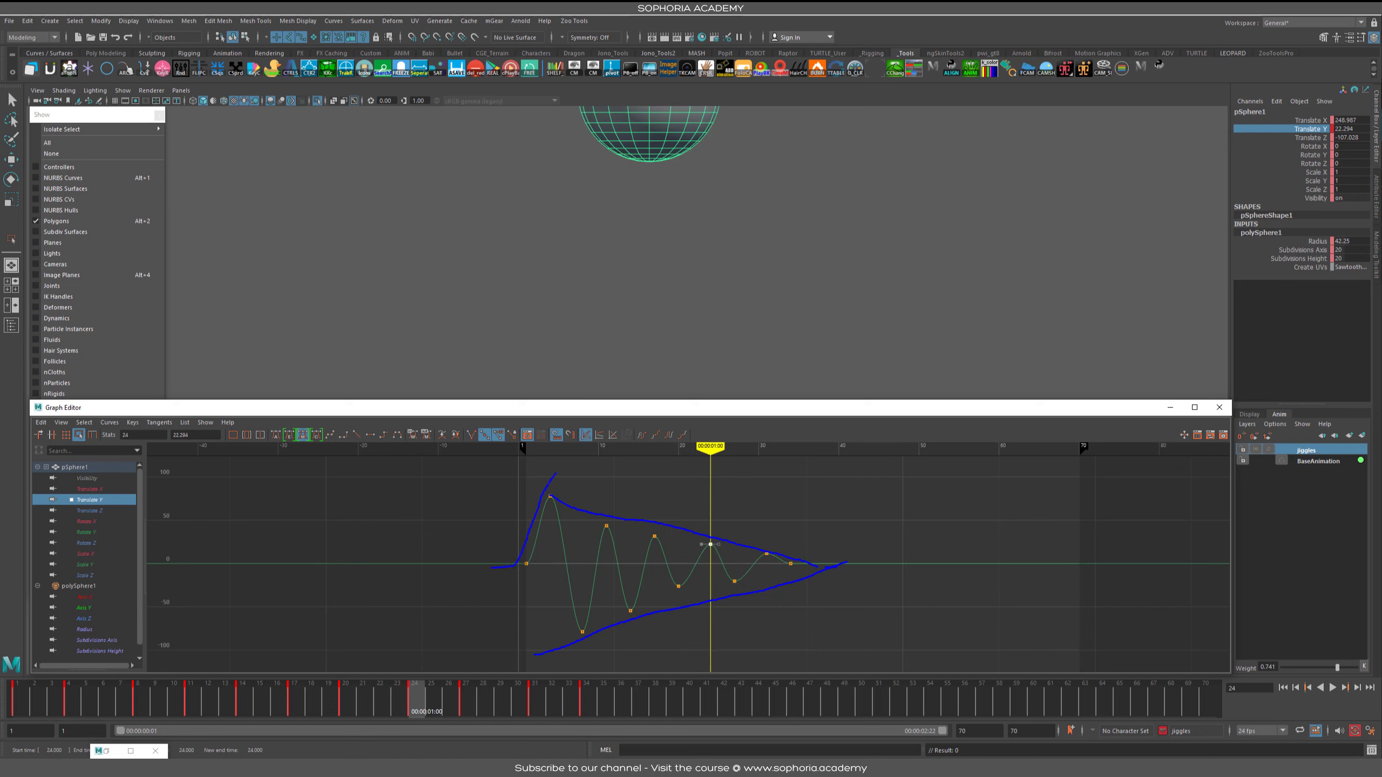
pyautogui.press('Escape')
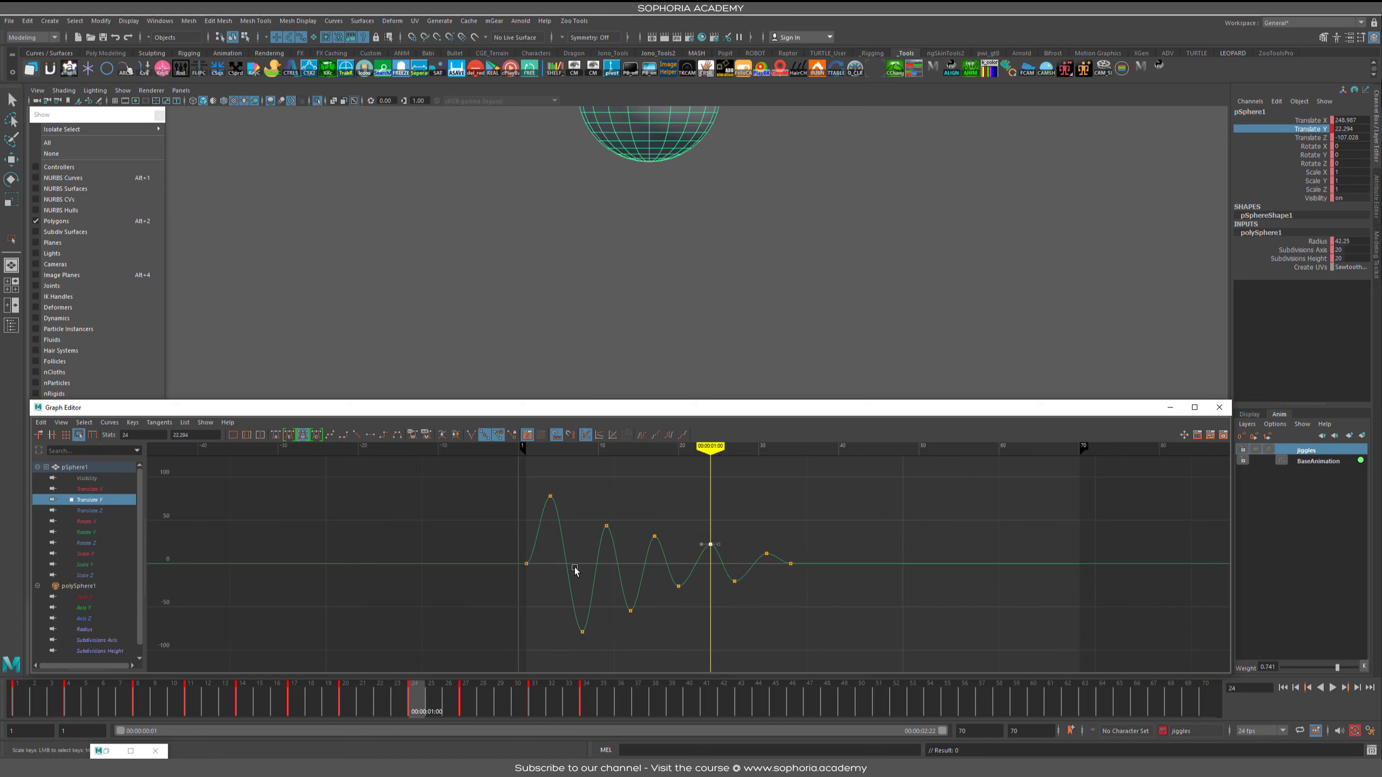
# Step: Raise the Translate Y peak at frame 11 slightly, to about 47
pyautogui.scroll(2, 576, 567)
pyautogui.keyDown('alt'); pyautogui.moveTo(626, 563); pyautogui.dragTo(783, 548, button='middle'); pyautogui.keyUp('alt')
pyautogui.keyDown('alt'); pyautogui.keyDown('shift'); pyautogui.moveTo(784, 546); pyautogui.dragTo(835, 546, button='right'); pyautogui.keyUp('shift'); pyautogui.keyUp('alt')
pyautogui.scroll(-3, 876, 540)
pyautogui.moveTo(733, 514); pyautogui.dragTo(708, 555)
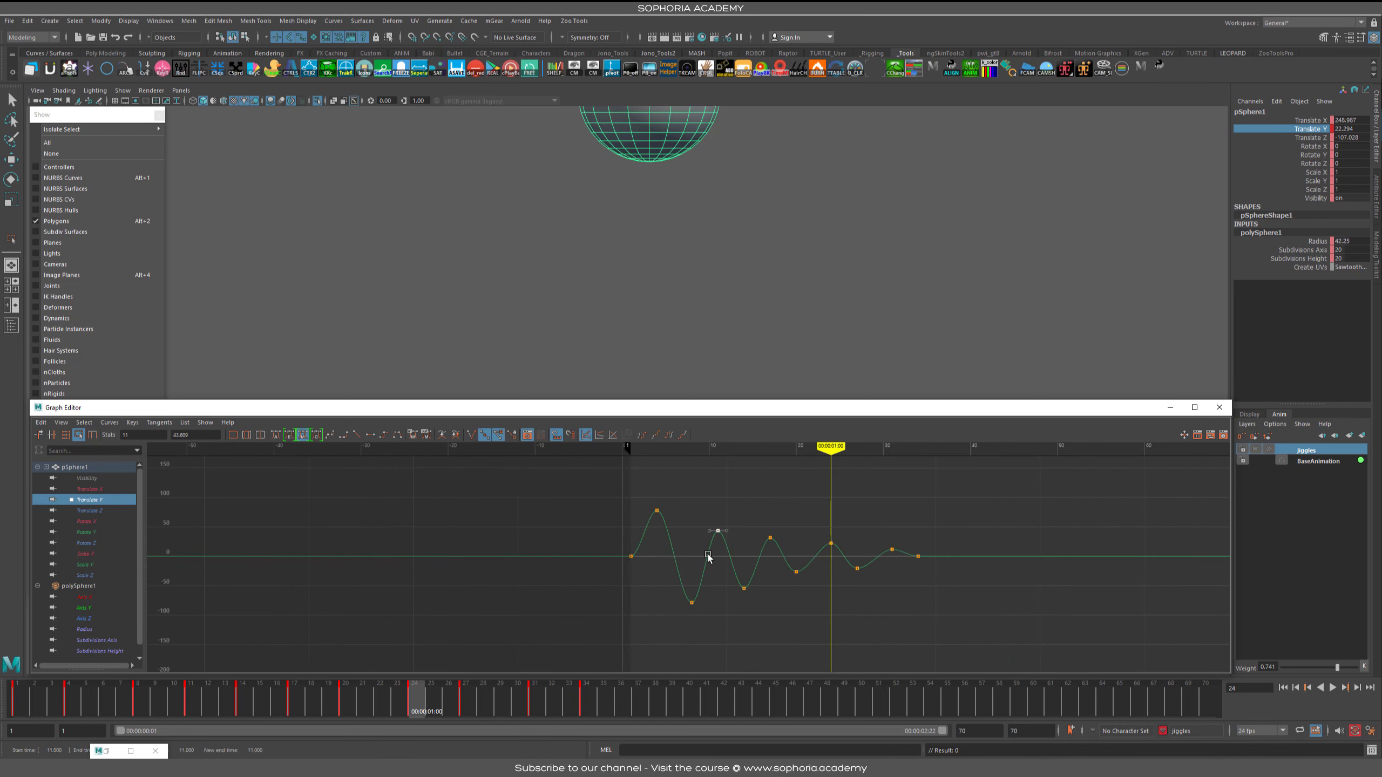
pyautogui.press('w')
pyautogui.moveTo(716, 541)
pyautogui.keyDown('shift'); pyautogui.mouseDown(button='middle')
pyautogui.moveTo(716, 526)
pyautogui.moveTo(714, 539)
pyautogui.mouseUp(button='middle'); pyautogui.keyUp('shift')
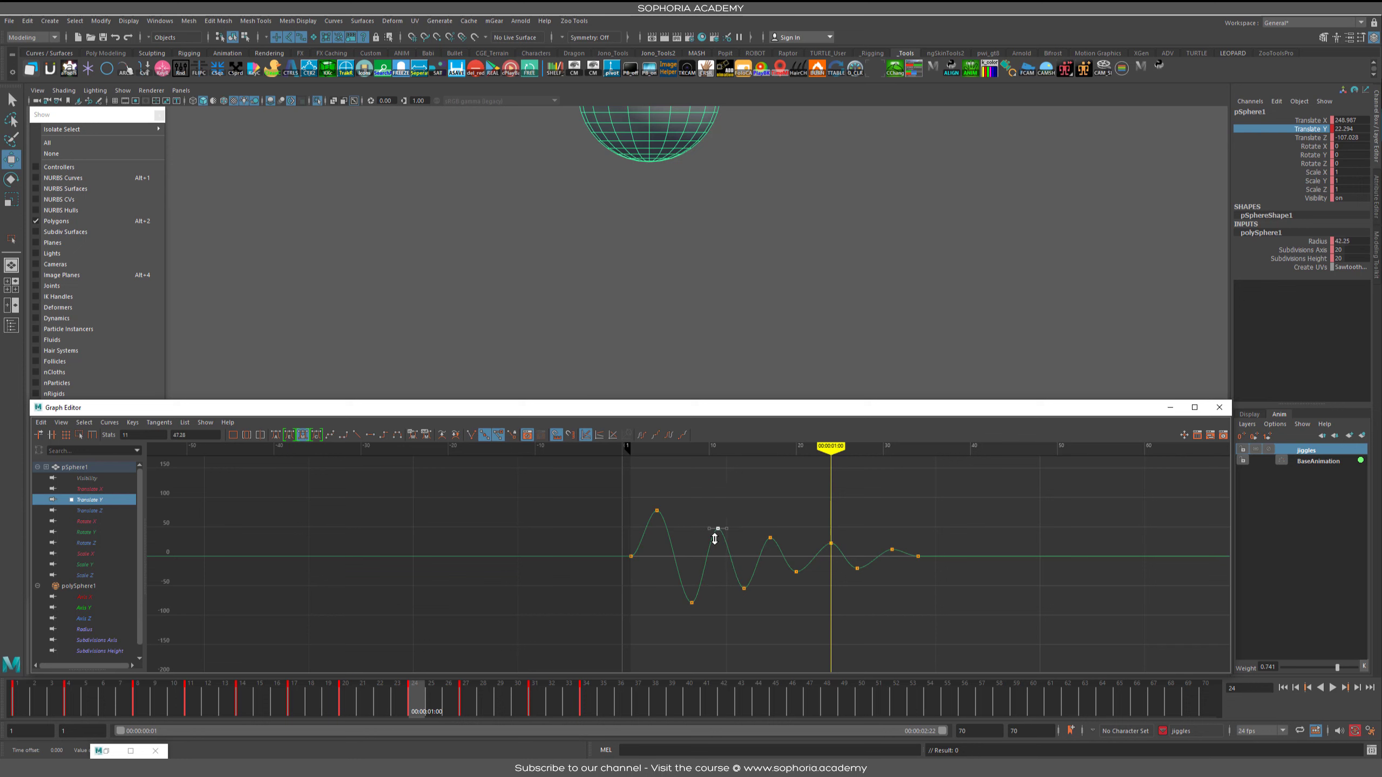
# Step: Tighten the wave's tail by moving its last four keys to frames 22, 24, 26 and 28
pyautogui.click(831, 543)
pyautogui.keyDown('alt'); pyautogui.moveTo(805, 566); pyautogui.dragTo(813, 538, button='right'); pyautogui.keyUp('alt')
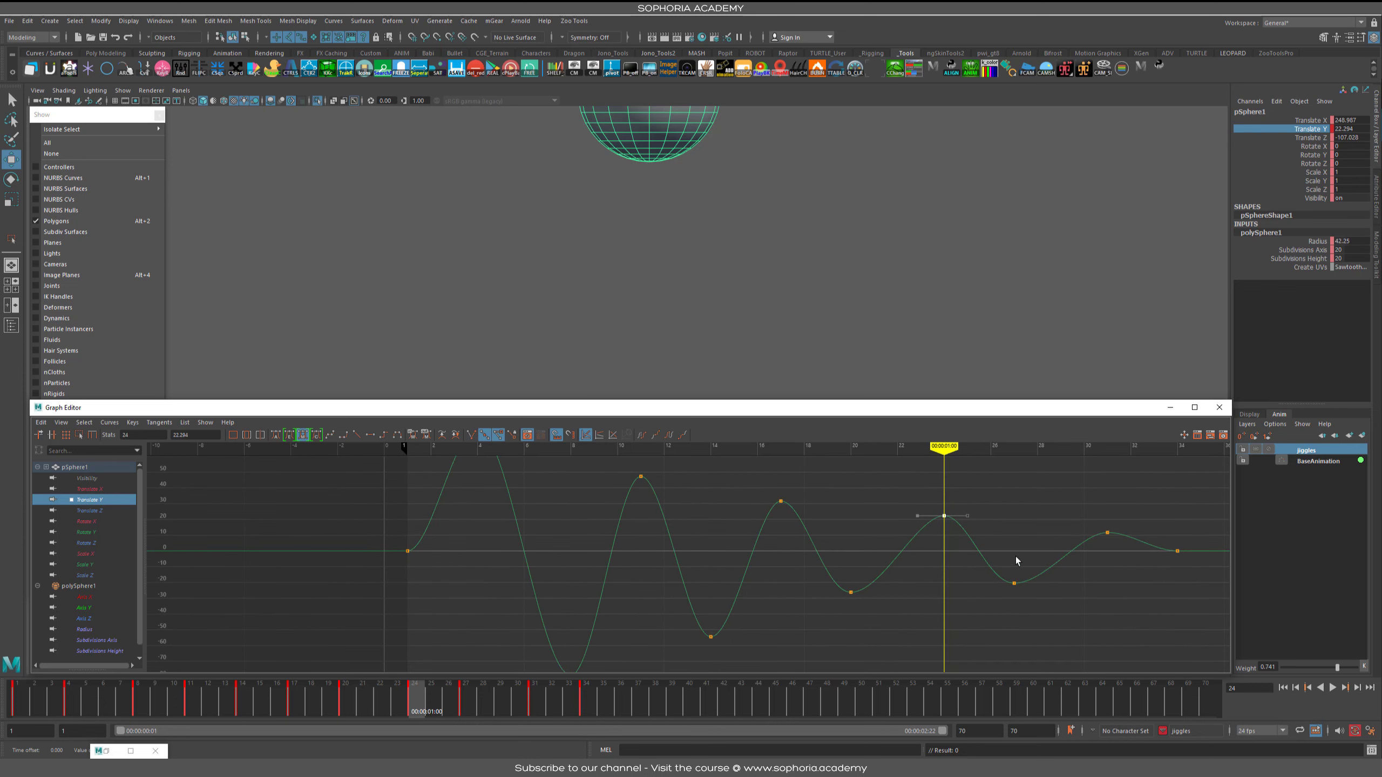
pyautogui.keyDown('shift'); pyautogui.click(412, 702); pyautogui.keyUp('shift')
pyautogui.moveTo(412, 702)
pyautogui.mouseDown()
pyautogui.moveTo(381, 702)
pyautogui.moveTo(410, 704)
pyautogui.mouseUp()
pyautogui.keyDown('shift'); pyautogui.click(459, 707); pyautogui.keyUp('shift')
pyautogui.keyDown('shift'); pyautogui.click(540, 702); pyautogui.keyUp('shift')
pyautogui.moveTo(540, 703); pyautogui.dragTo(442, 708)
pyautogui.keyDown('shift'); pyautogui.click(588, 706); pyautogui.keyUp('shift')
pyautogui.moveTo(588, 707); pyautogui.dragTo(488, 709)
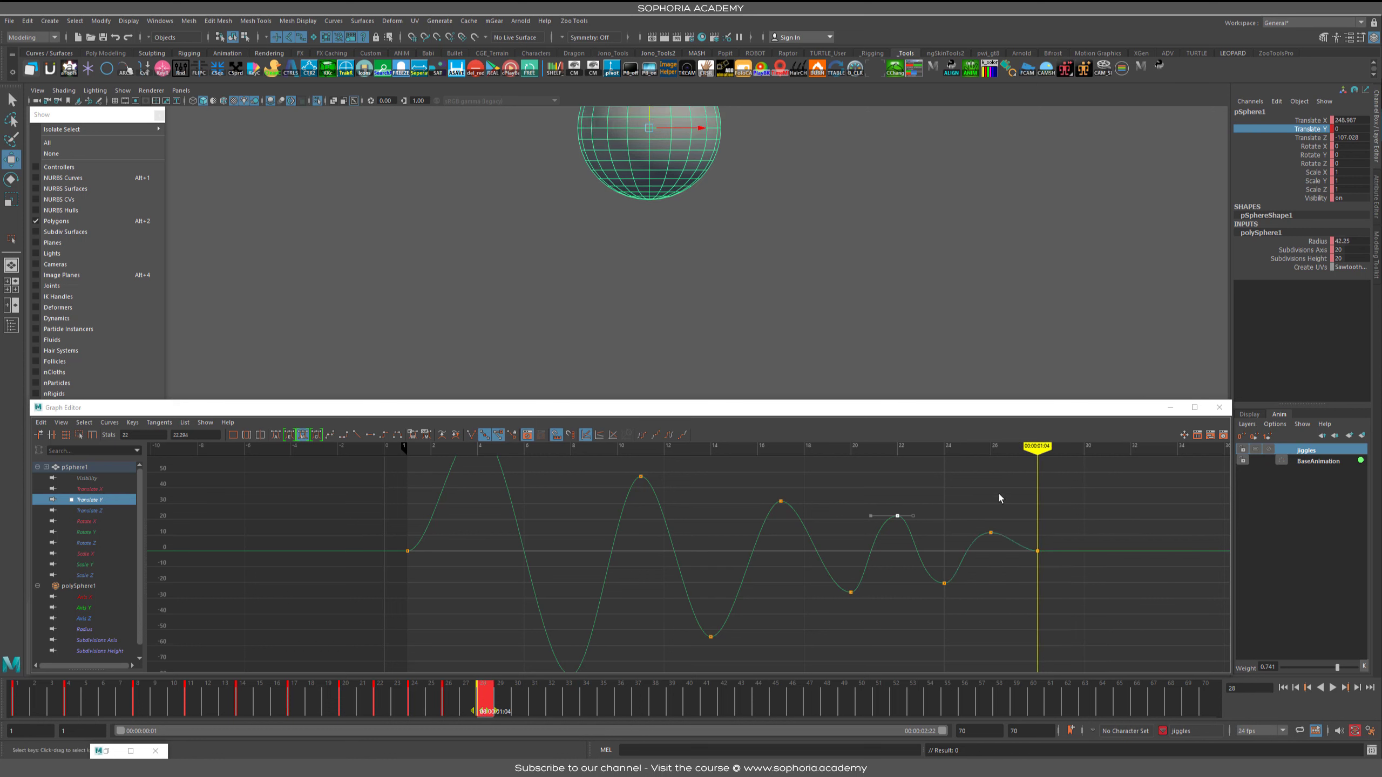
# Step: Review the shortened bounce by playing it from frame 1 and scrubbing to frame 21
pyautogui.moveTo(1017, 484); pyautogui.dragTo(755, 633)
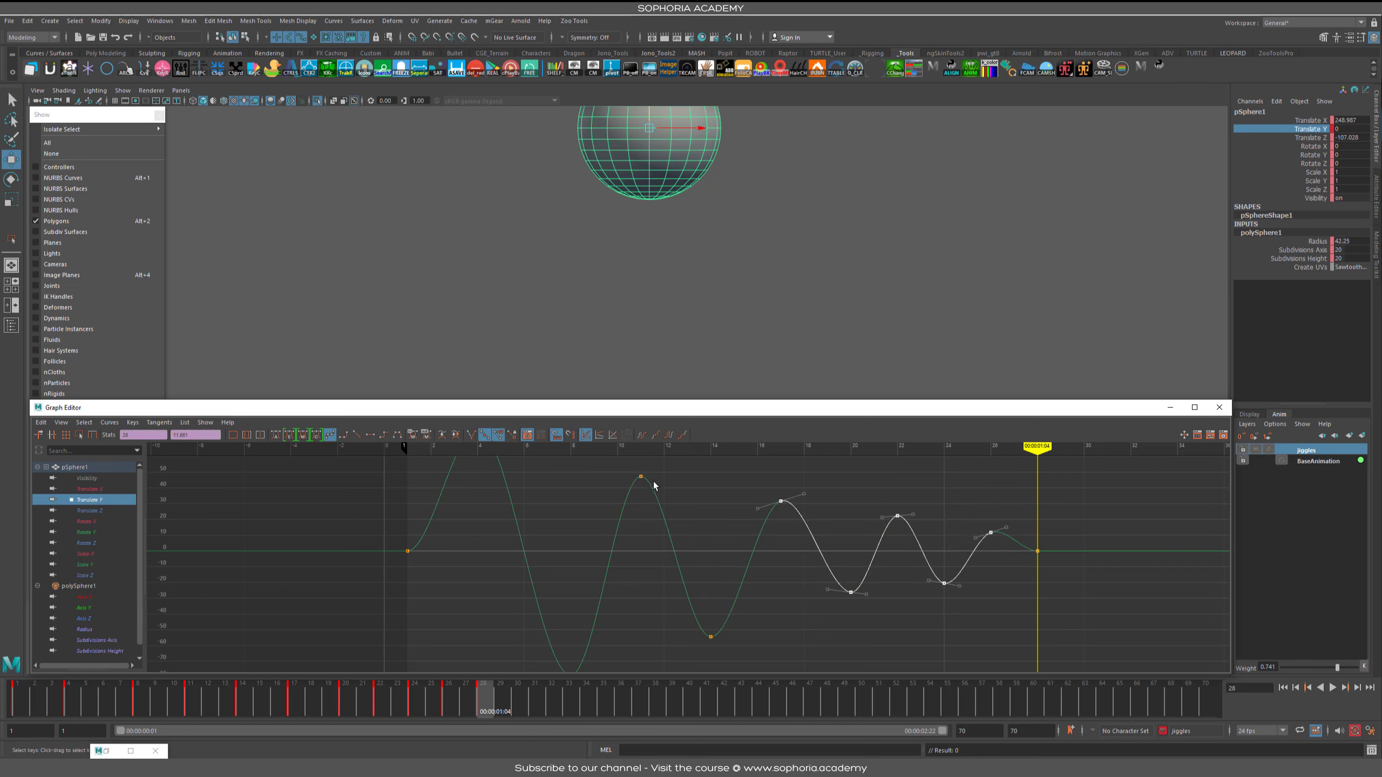
pyautogui.press('a')
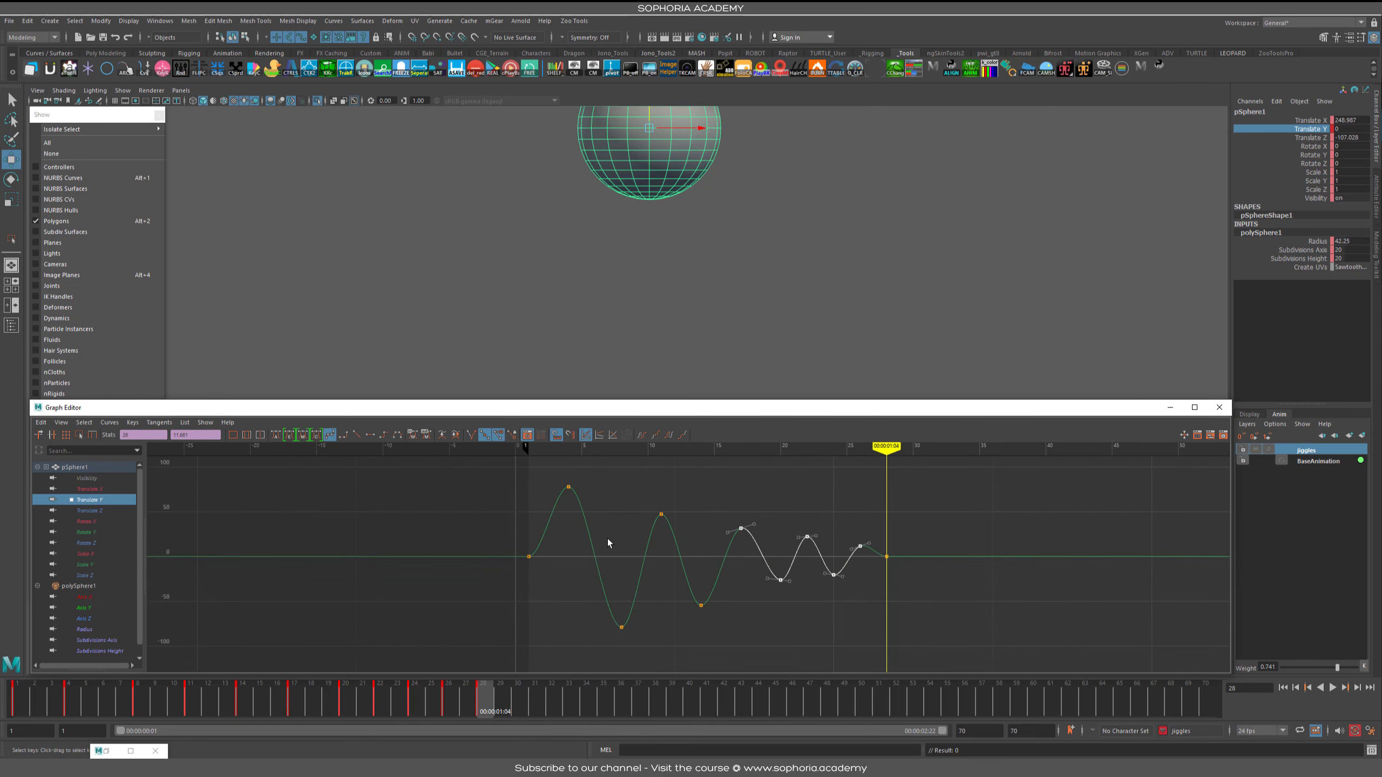
pyautogui.moveTo(334, 681); pyautogui.dragTo(14, 687)
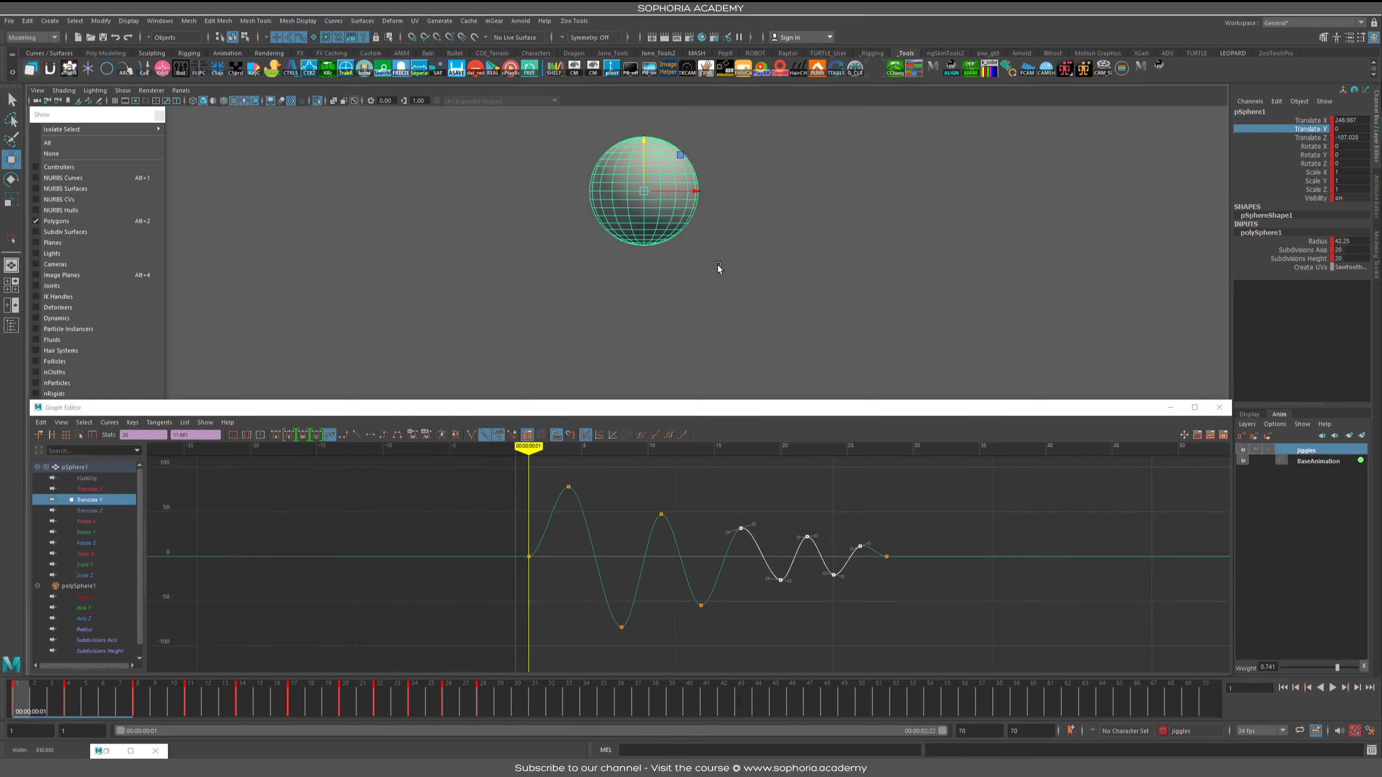
pyautogui.hotkey('alt', 'v')
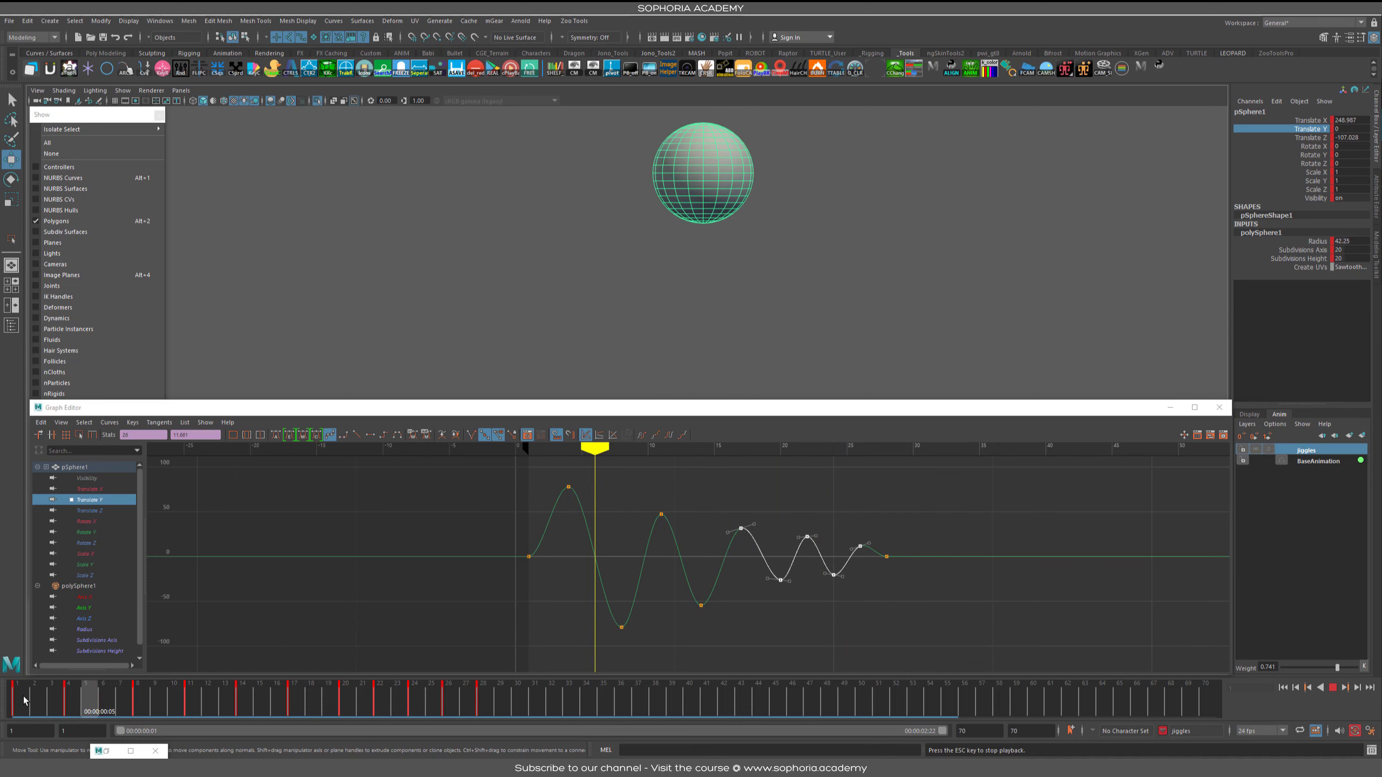
pyautogui.moveTo(24, 701); pyautogui.dragTo(373, 707)
# Step: Soften the wave's end by lowering the peak at frame 22, raising the trough at frame 24 and reducing the peak at frame 26 to 3.828
pyautogui.moveTo(814, 521); pyautogui.dragTo(803, 551)
pyautogui.moveTo(804, 556); pyautogui.dragTo(803, 564, button='middle')
pyautogui.moveTo(864, 561); pyautogui.dragTo(821, 597)
pyautogui.moveTo(825, 602); pyautogui.dragTo(825, 590, button='middle')
pyautogui.moveTo(865, 538); pyautogui.dragTo(855, 558)
pyautogui.press('f')
pyautogui.keyDown('alt'); pyautogui.keyDown('shift'); pyautogui.moveTo(1001, 585); pyautogui.dragTo(856, 560, button='right'); pyautogui.keyUp('shift'); pyautogui.keyUp('alt')
pyautogui.keyDown('alt'); pyautogui.keyDown('shift'); pyautogui.moveTo(766, 538); pyautogui.dragTo(748, 569, button='right'); pyautogui.keyUp('shift'); pyautogui.keyUp('alt')
pyautogui.keyDown('shift'); pyautogui.moveTo(692, 575); pyautogui.dragTo(692, 590, button='middle'); pyautogui.keyUp('shift')
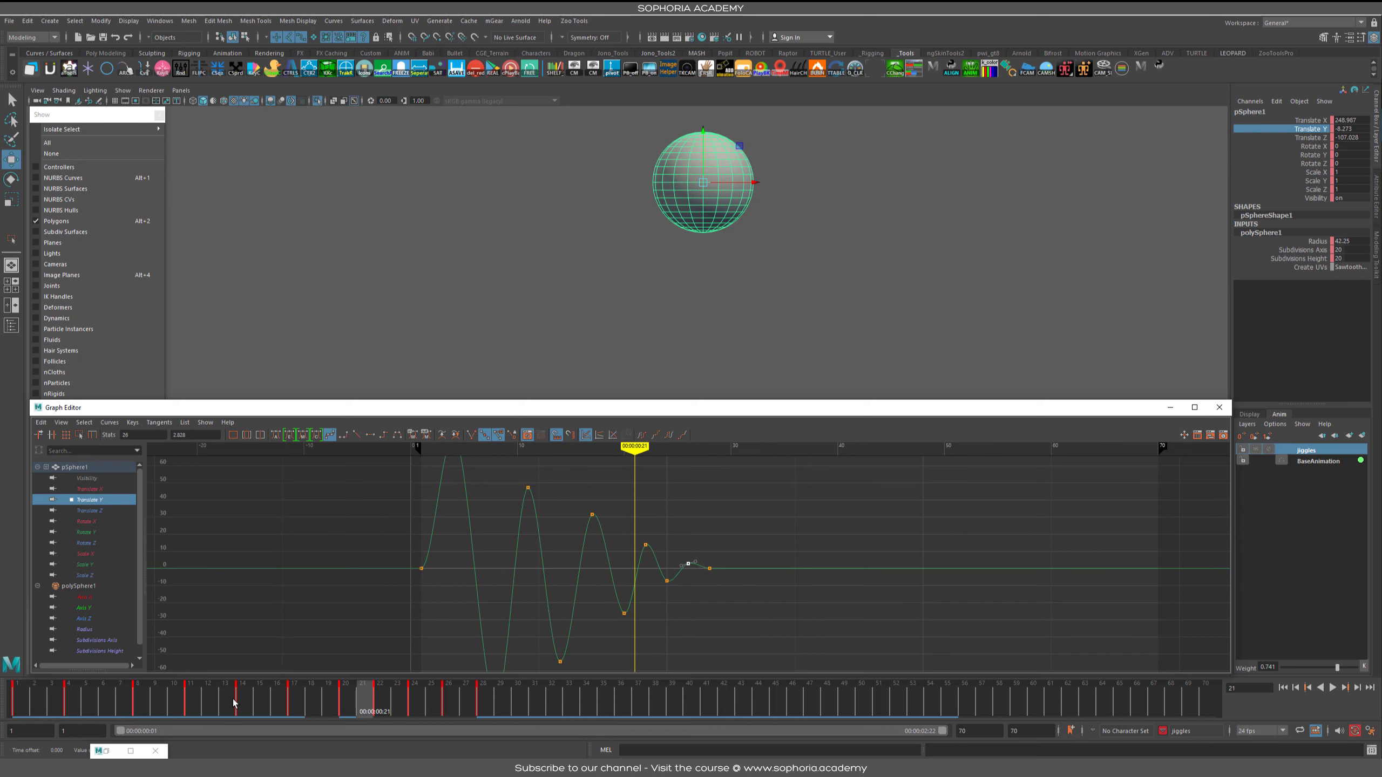
# Step: Play back the softened bounce, check the curve's end at frame 28 and return to frame 1
pyautogui.hotkey('alt', 'v')
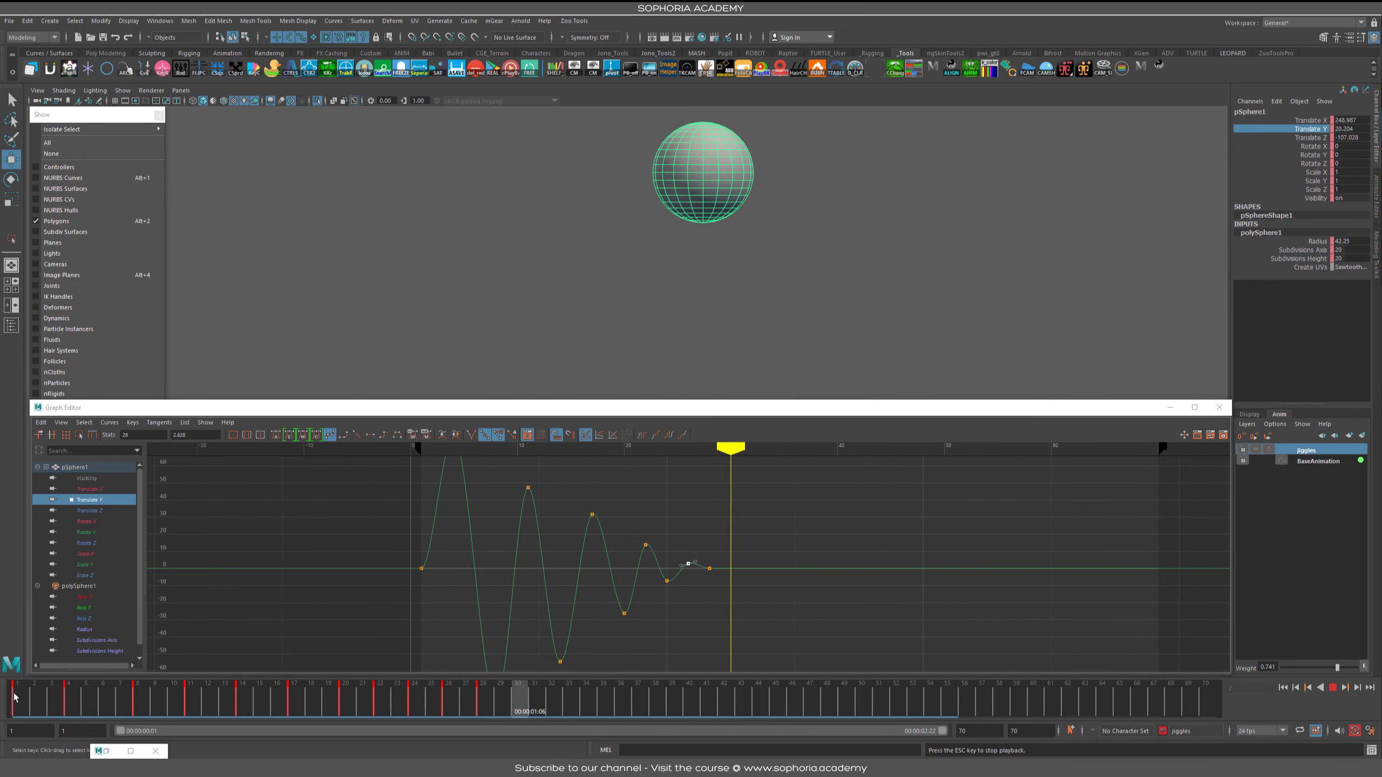
pyautogui.press('Escape')
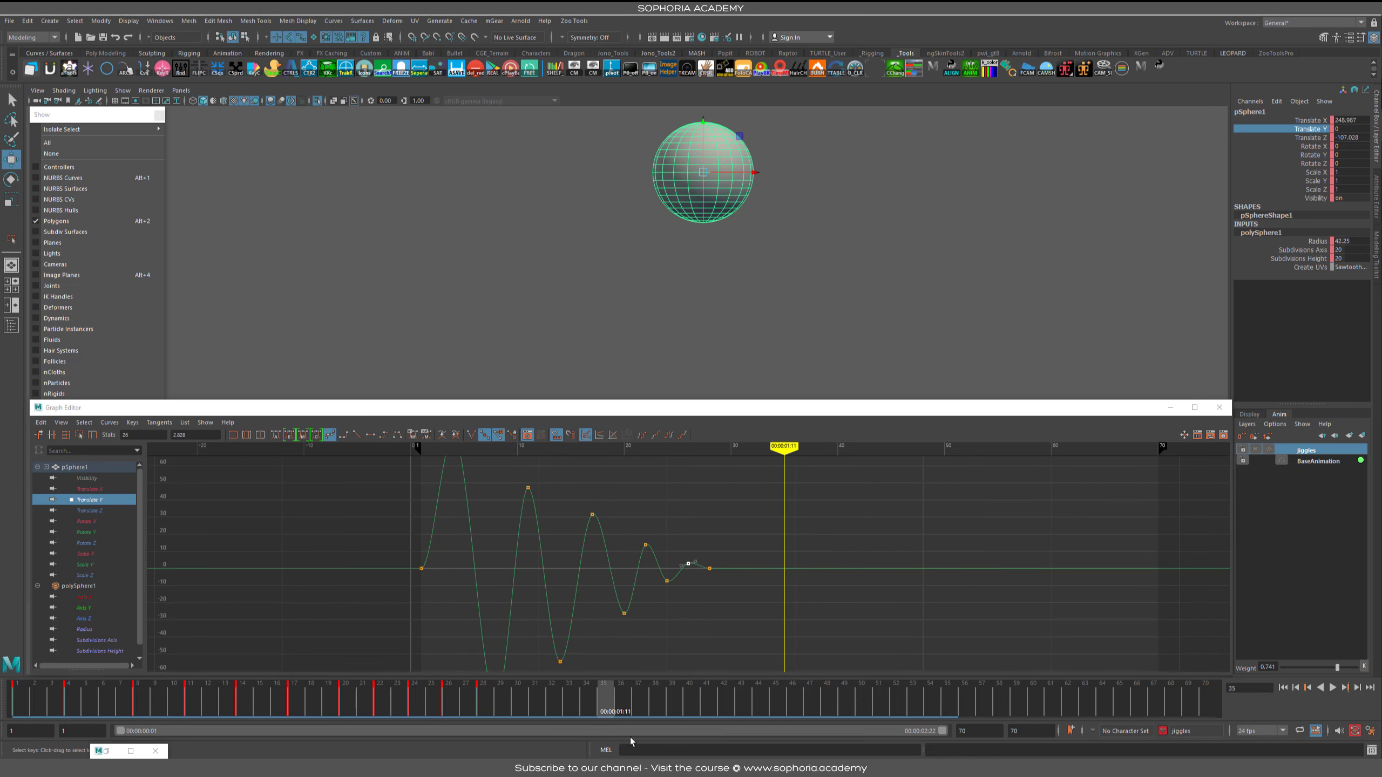
pyautogui.click(482, 697)
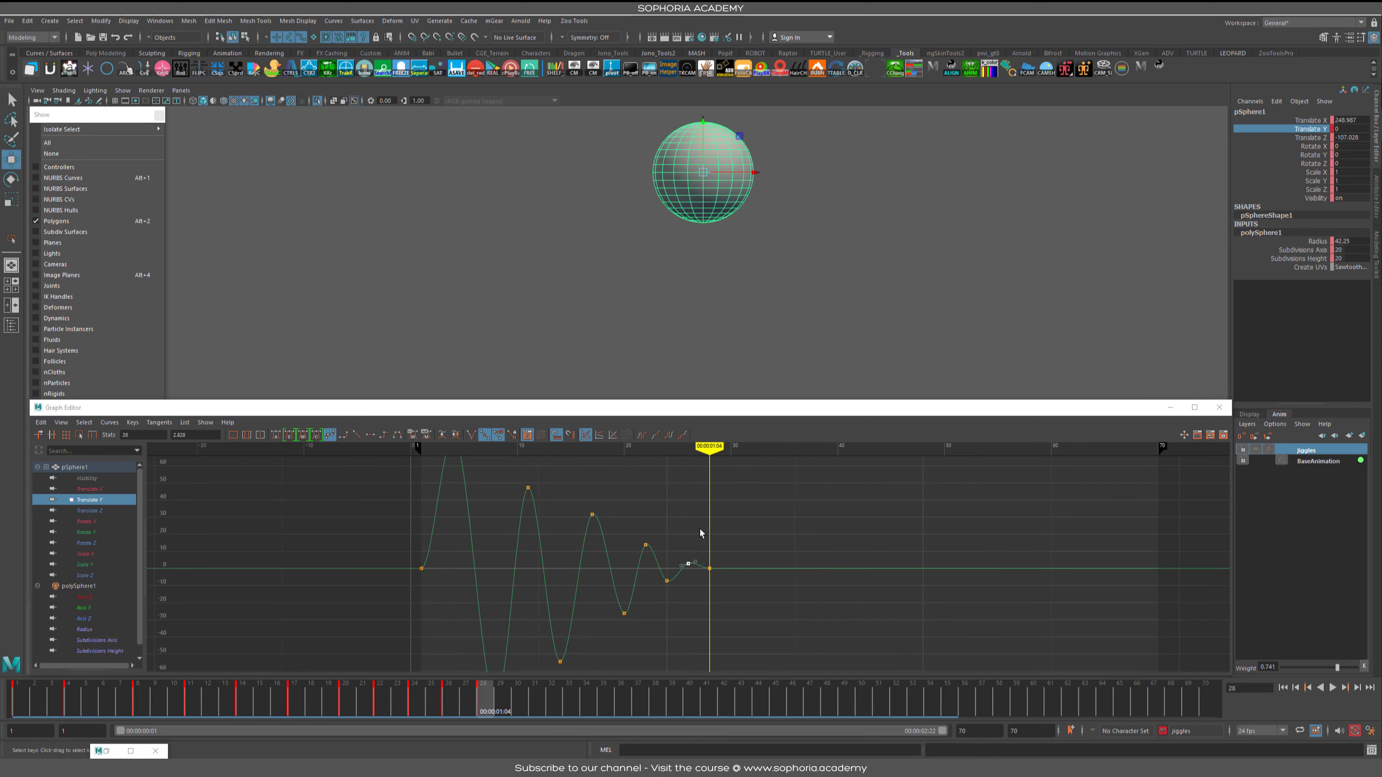
pyautogui.keyDown('alt'); pyautogui.keyDown('shift'); pyautogui.moveTo(702, 525); pyautogui.dragTo(697, 537, button='right'); pyautogui.keyUp('shift'); pyautogui.keyUp('alt')
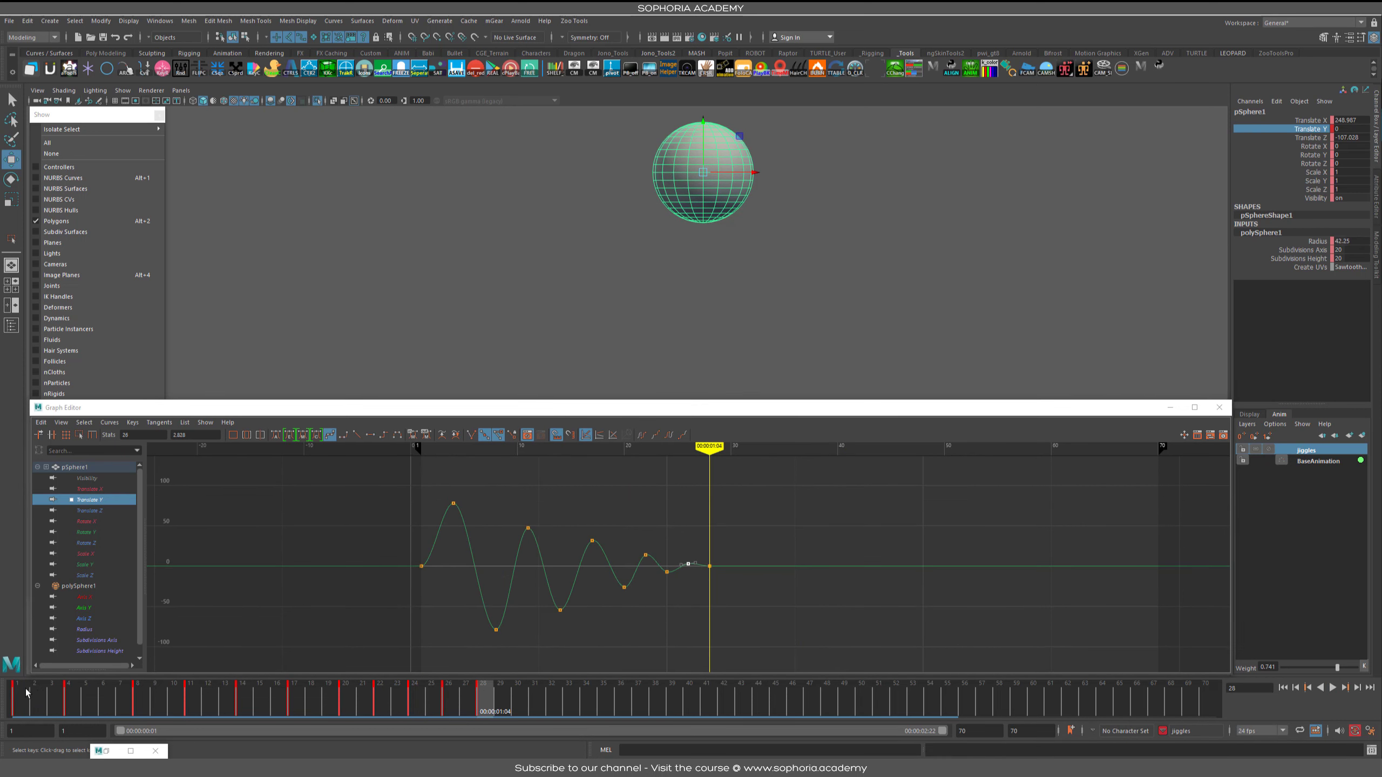
pyautogui.hotkey('alt', 'shift', 'v')
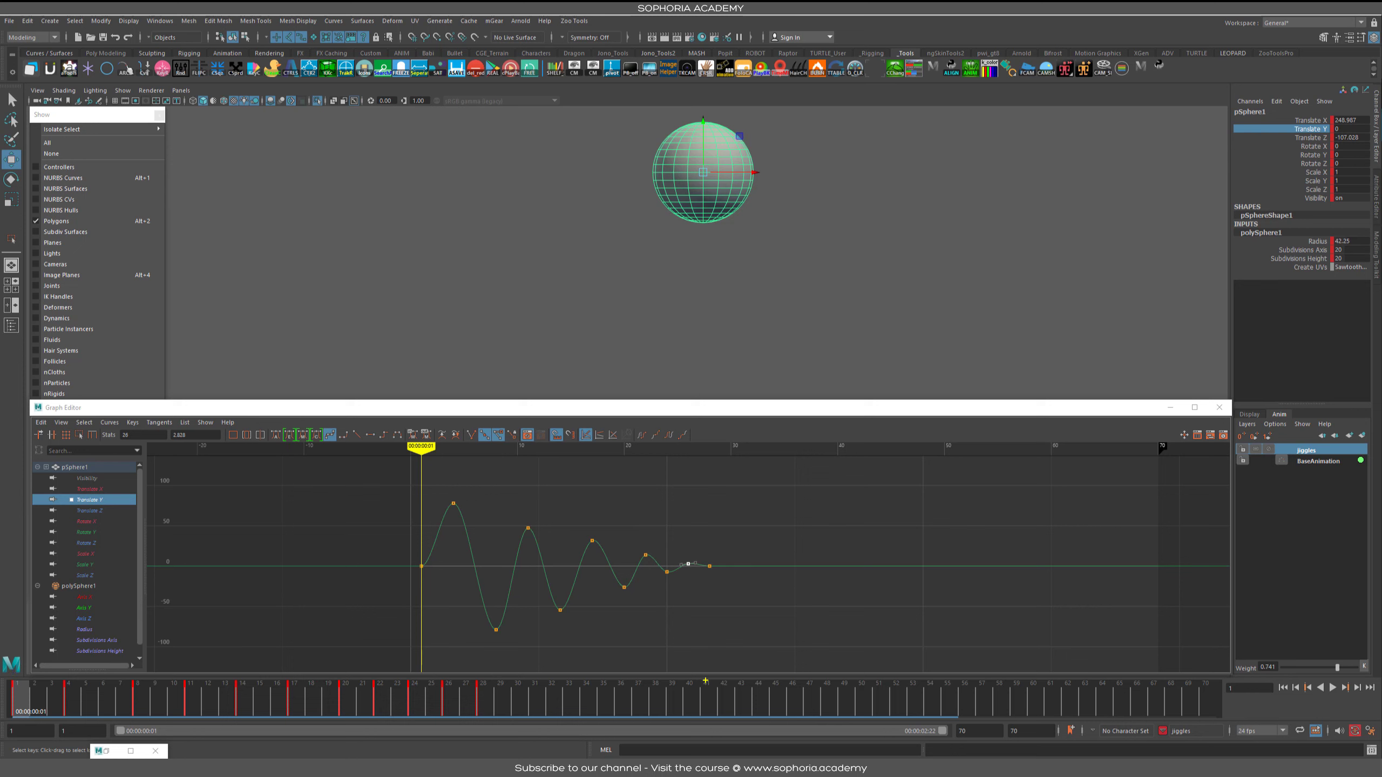
# Step: Sketch a box around the first 20 timeline frames, an arrow to later frames and a mark near frame 40, and clear the drawing
pyautogui.moveTo(681, 669); pyautogui.dragTo(689, 723)
pyautogui.moveTo(17, 714); pyautogui.dragTo(294, 716)
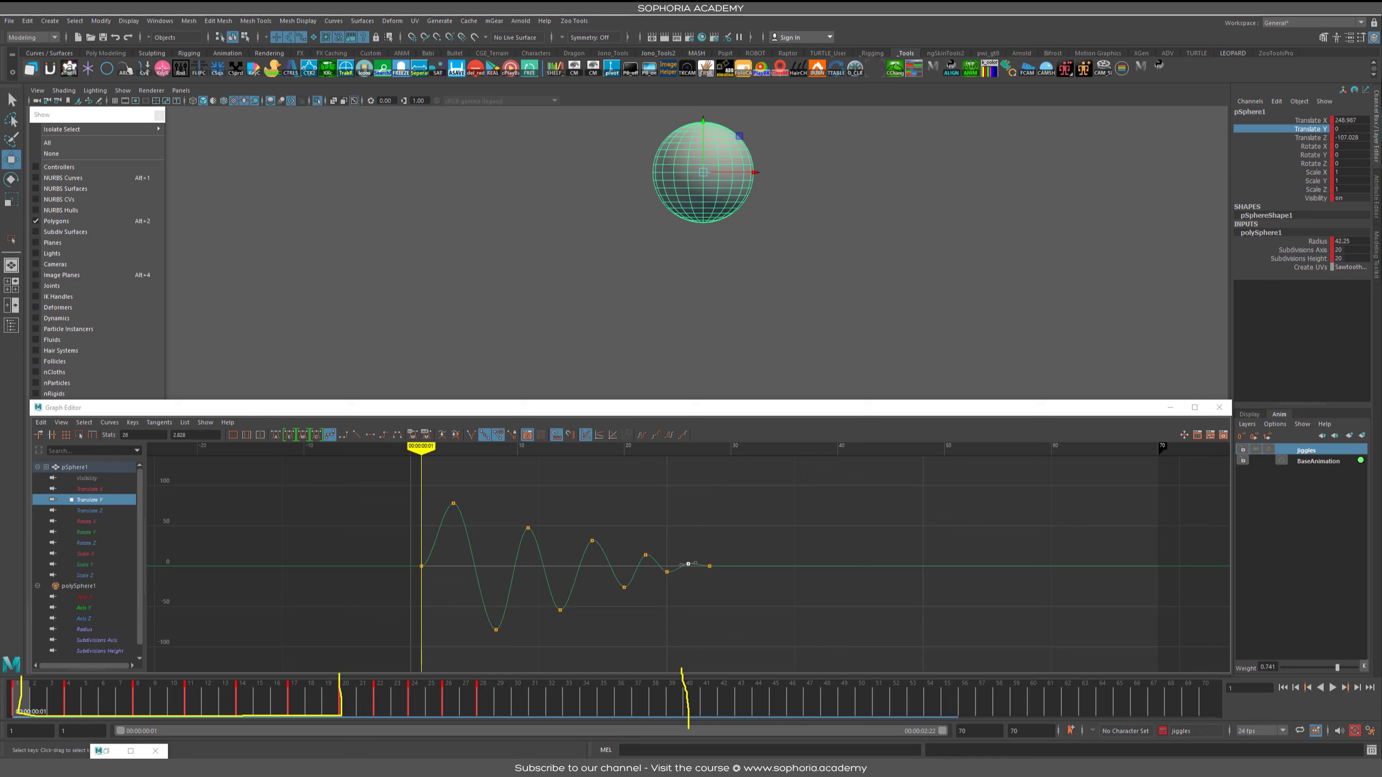
pyautogui.moveTo(339, 667); pyautogui.dragTo(18, 671)
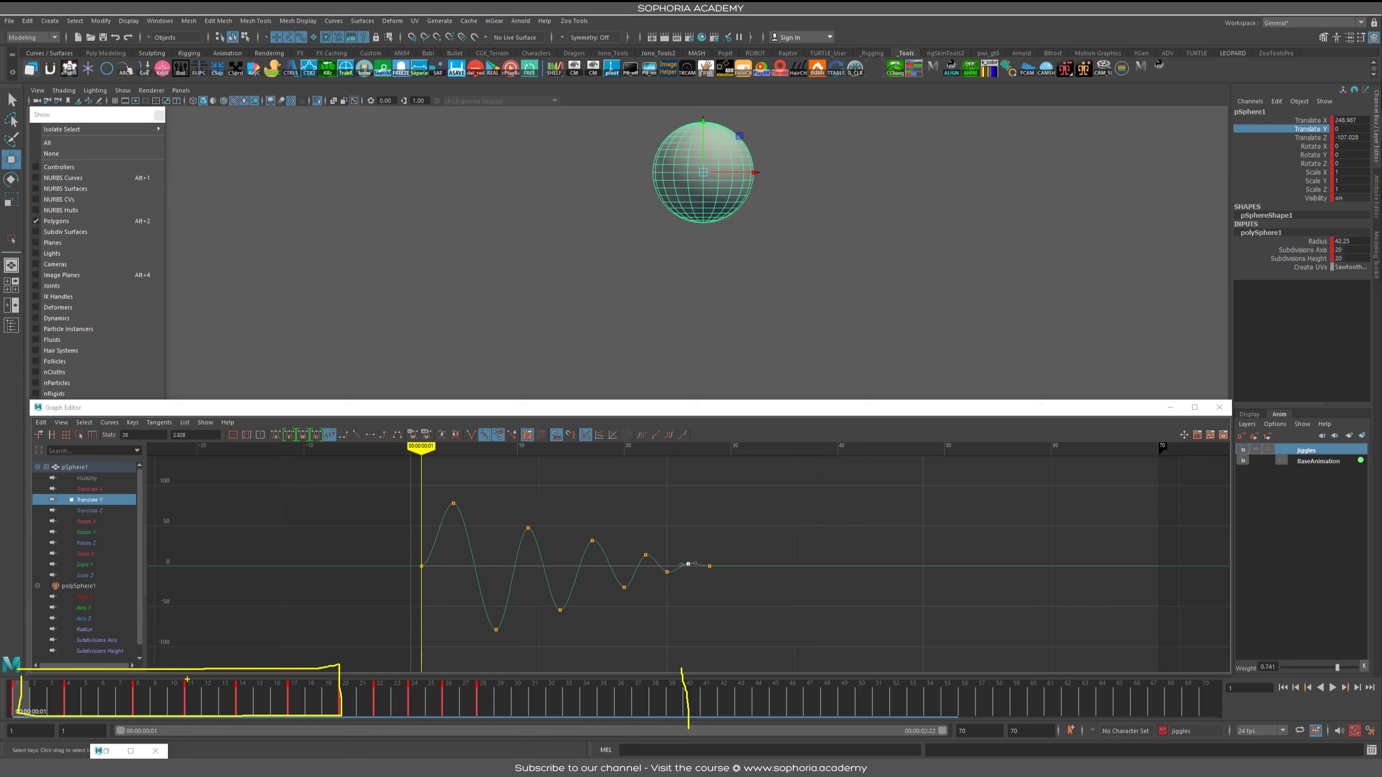
pyautogui.moveTo(188, 691)
pyautogui.mouseDown()
pyautogui.moveTo(248, 632)
pyautogui.moveTo(479, 692)
pyautogui.moveTo(452, 690)
pyautogui.mouseUp()
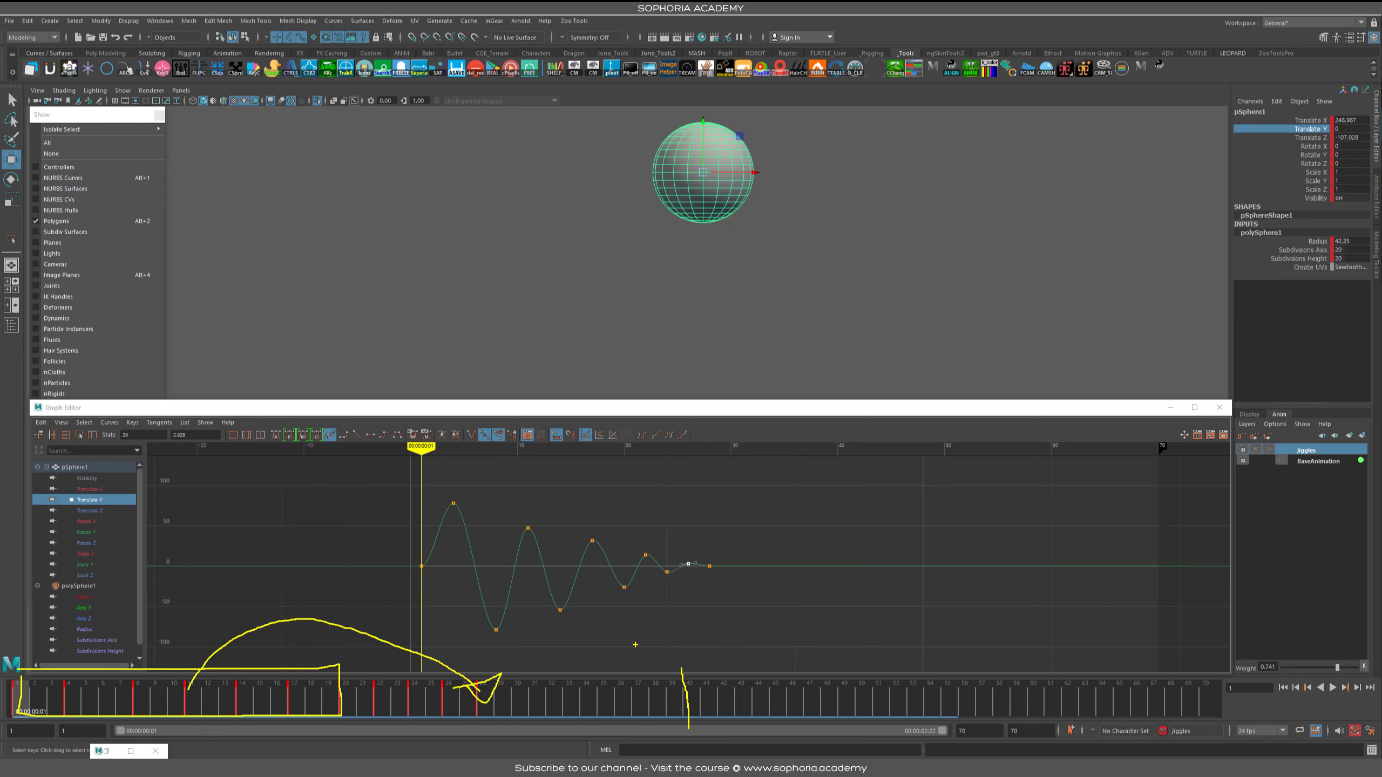
pyautogui.press('Escape')
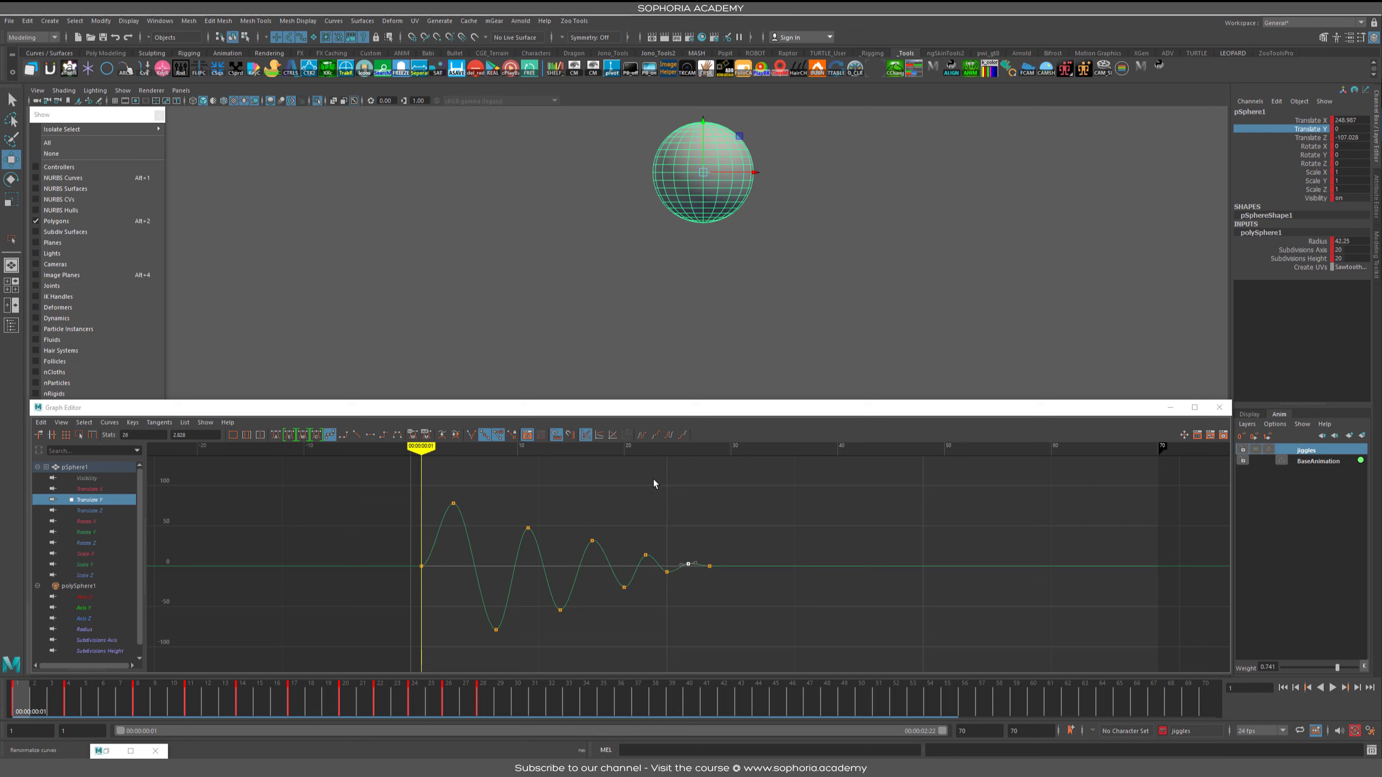
# Step: Scale all Translate Y keys down vertically until the first peak is about 30, and copy the keys
pyautogui.moveTo(847, 502); pyautogui.dragTo(357, 648)
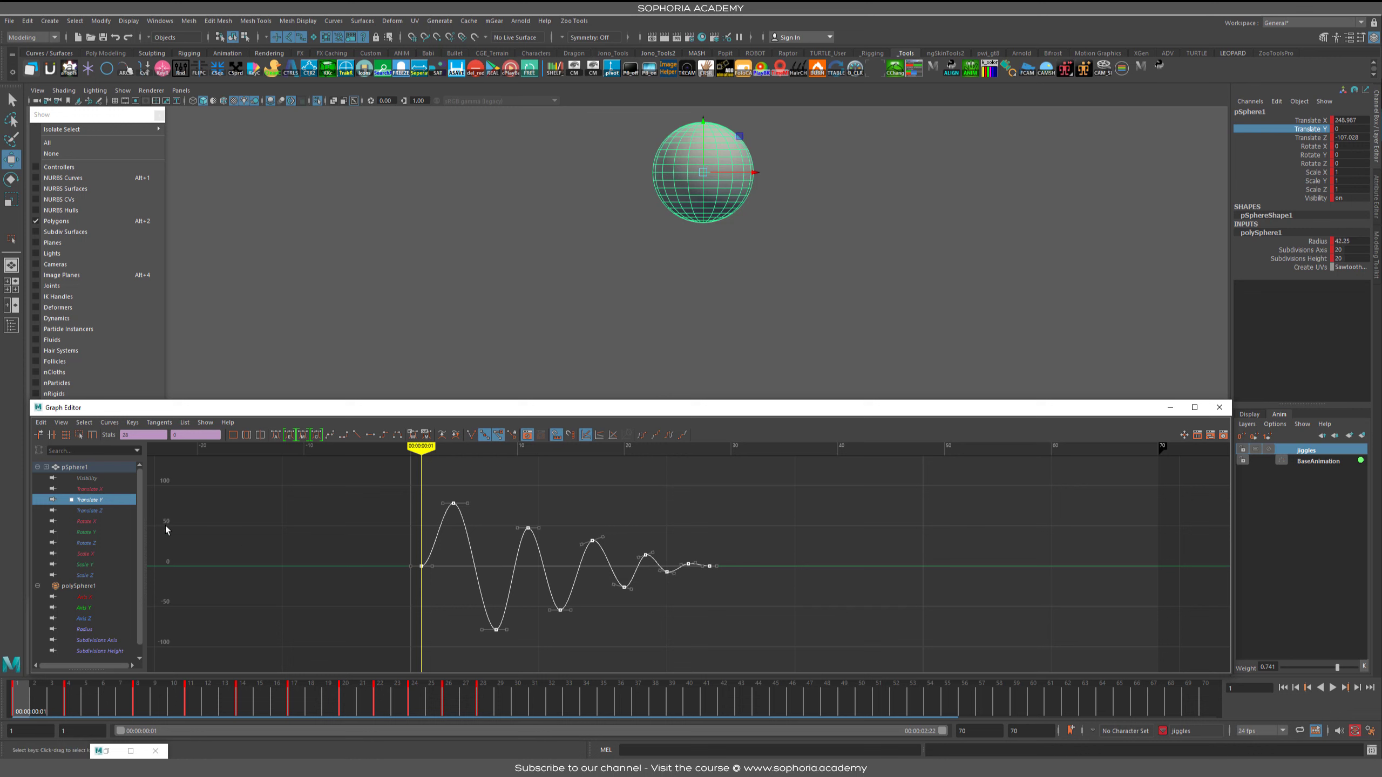
pyautogui.press('r')
pyautogui.moveTo(525, 569); pyautogui.dragTo(525, 570)
pyautogui.click(42, 425)
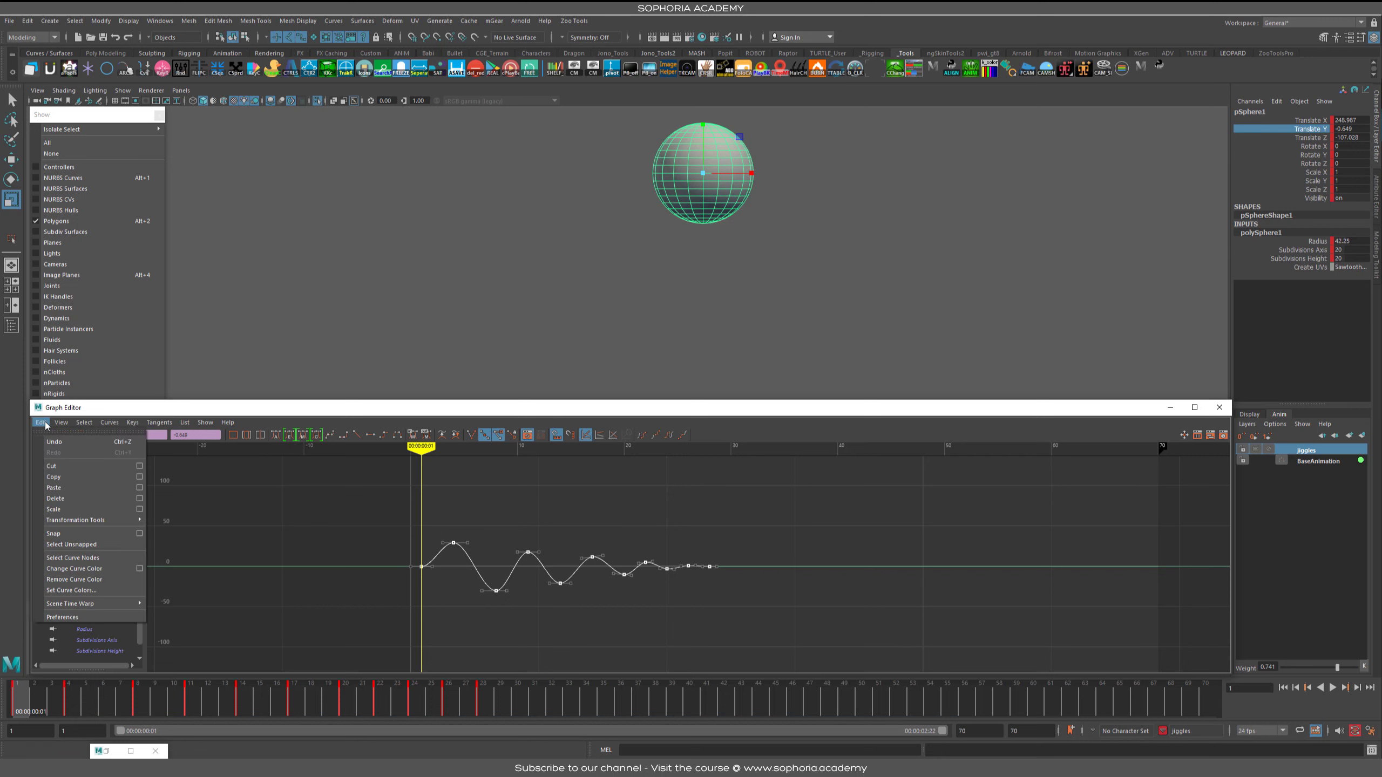
pyautogui.click(61, 479)
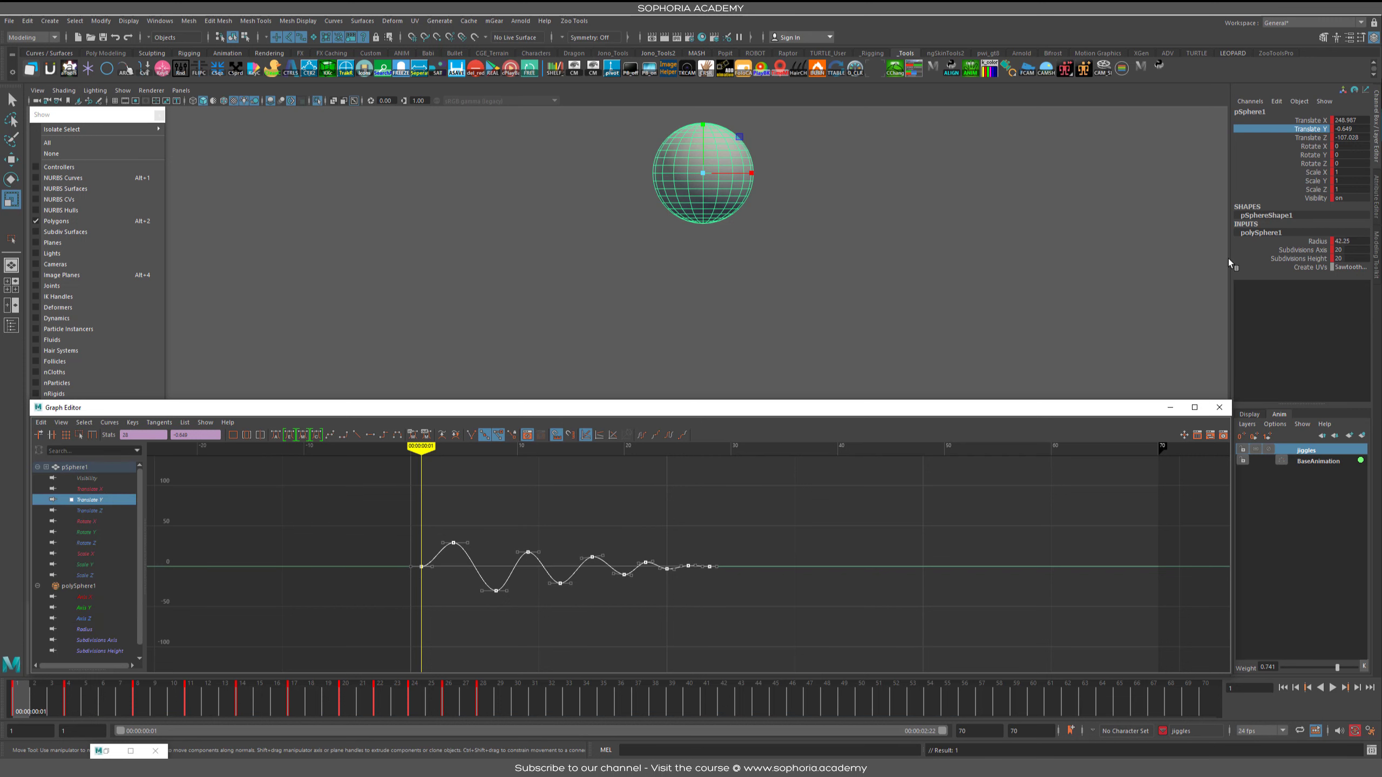
# Step: Minimize the Graph Editor and turn off Isolate Select to bring the elephant scene back beside the sphere
pyautogui.click(1177, 411)
pyautogui.press('space')
pyautogui.moveTo(913, 398); pyautogui.dragTo(900, 329)
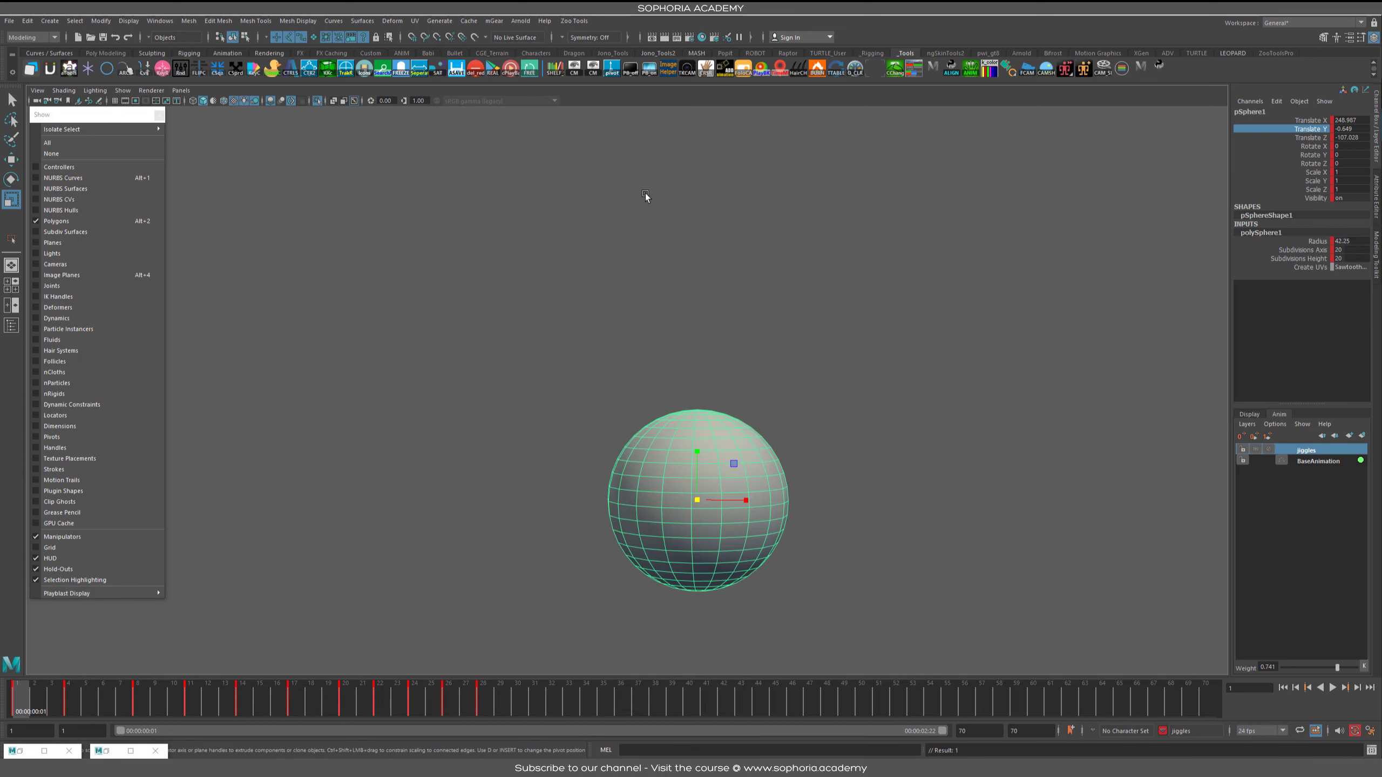
pyautogui.click(317, 100)
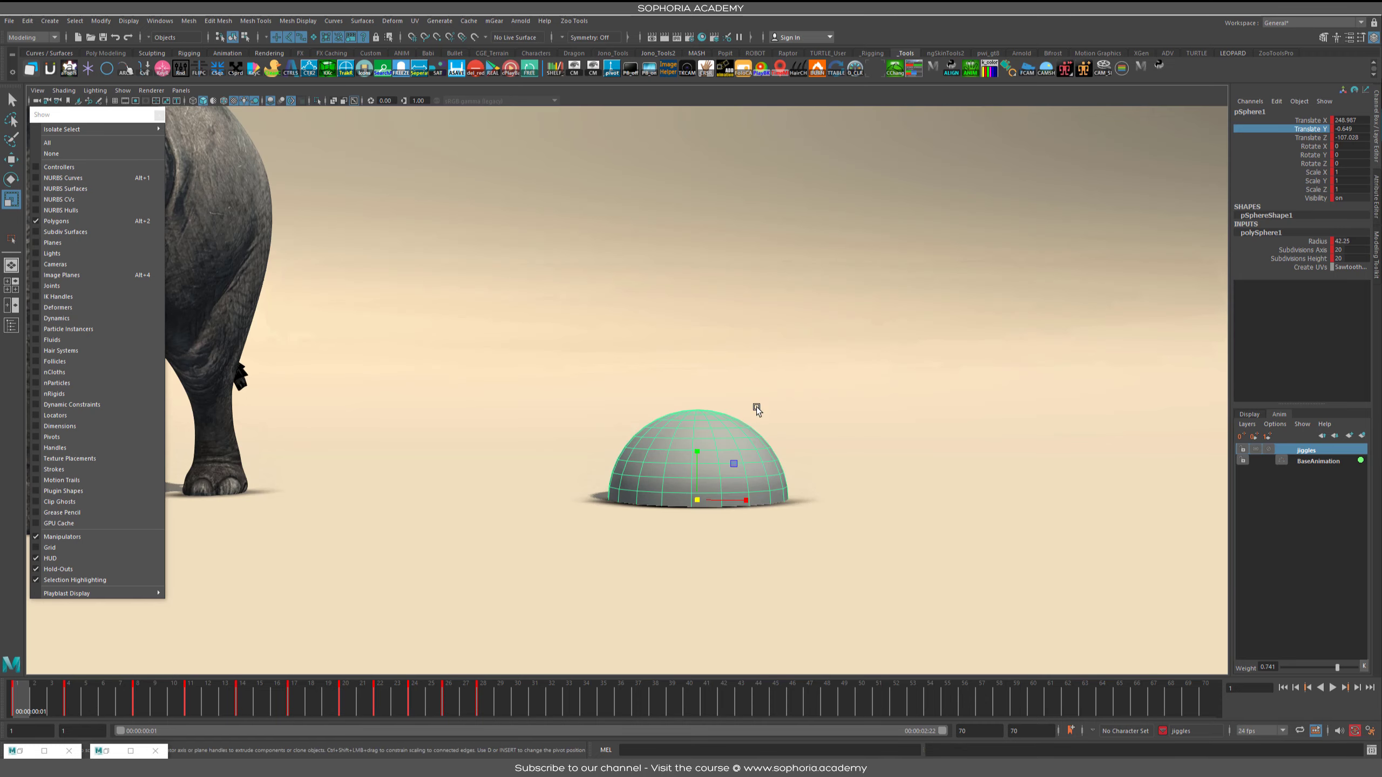
pyautogui.keyDown('alt'); pyautogui.moveTo(614, 384); pyautogui.dragTo(440, 360, button='right'); pyautogui.keyUp('alt')
pyautogui.keyDown('alt'); pyautogui.moveTo(440, 359); pyautogui.dragTo(558, 376, button='middle'); pyautogui.keyUp('alt')
pyautogui.keyDown('alt'); pyautogui.moveTo(558, 376); pyautogui.dragTo(892, 416, button='right'); pyautogui.keyUp('alt')
# Step: Put the sphere in a new display layer named ball and hide that layer
pyautogui.click(1254, 412)
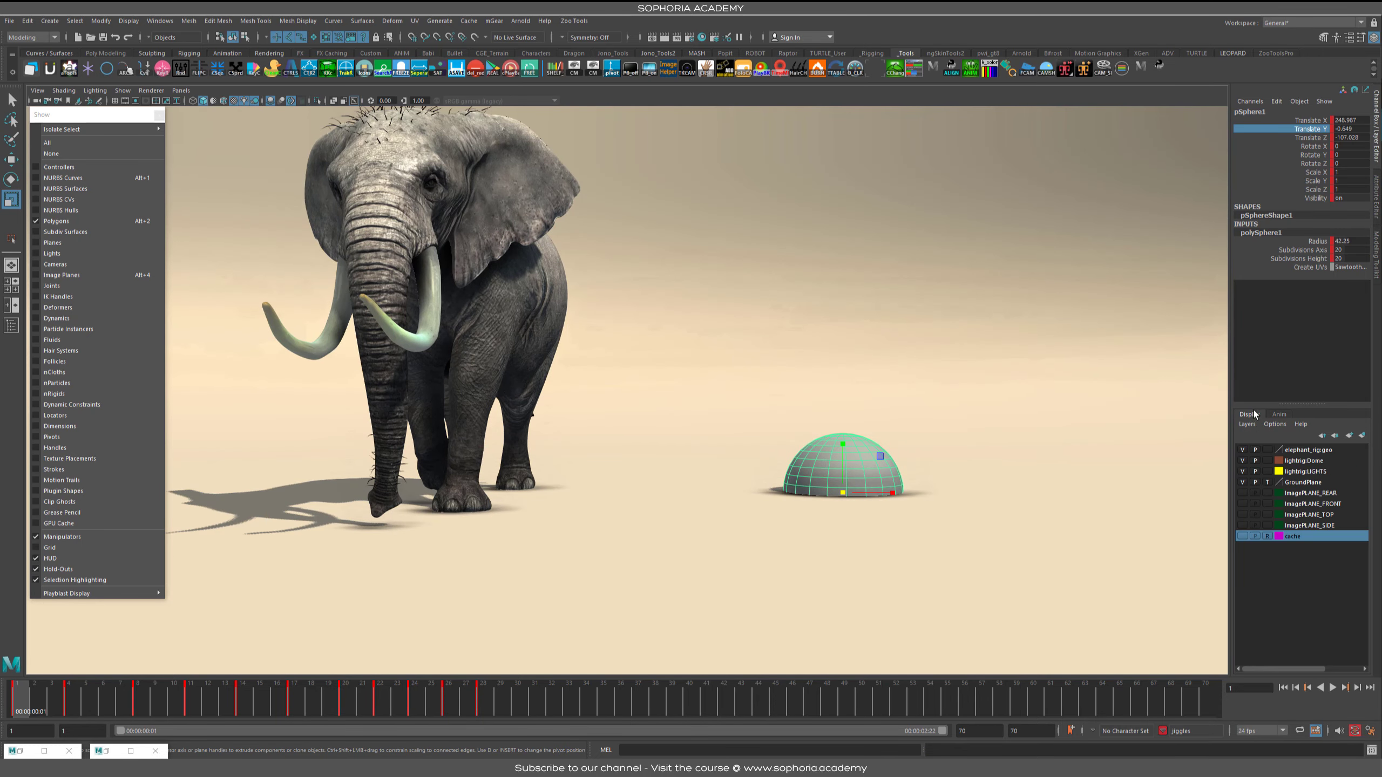
pyautogui.click(1362, 436)
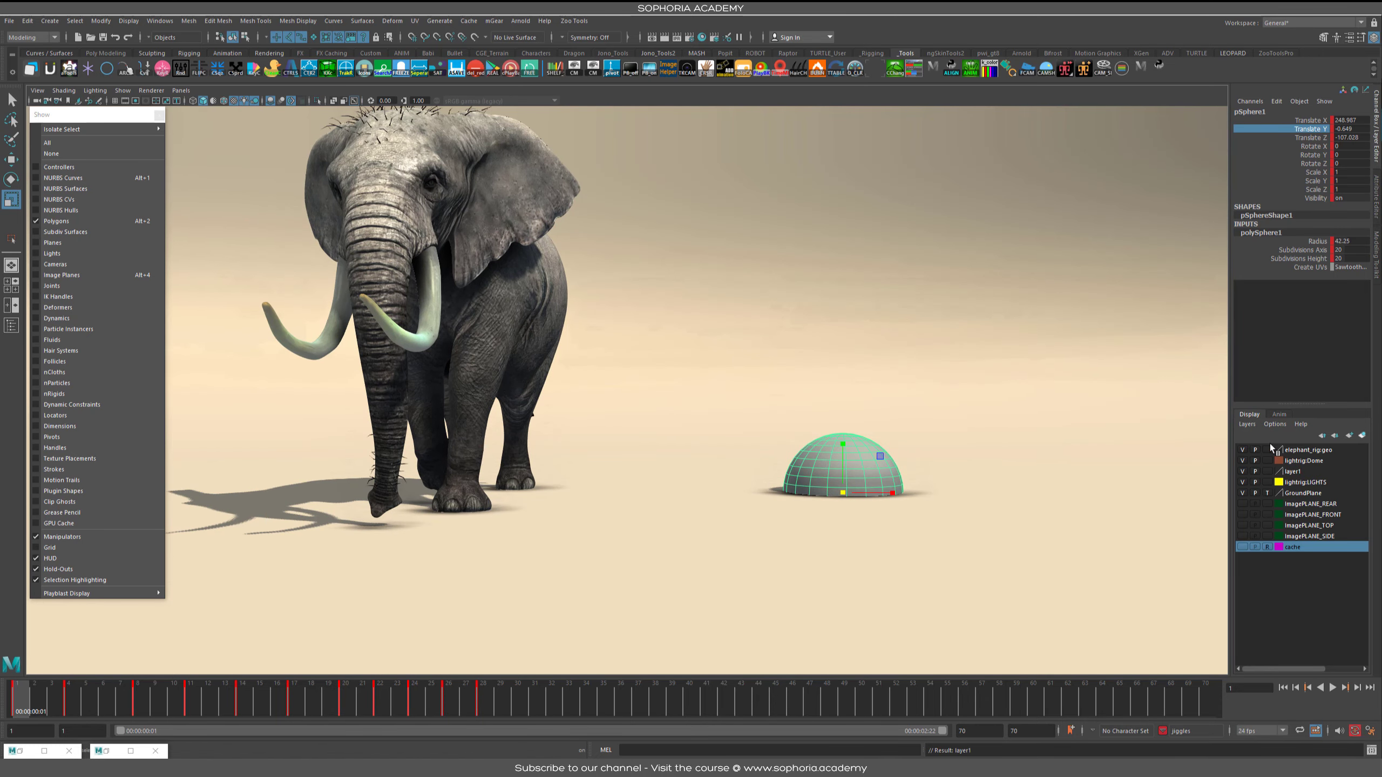
pyautogui.click(1242, 472)
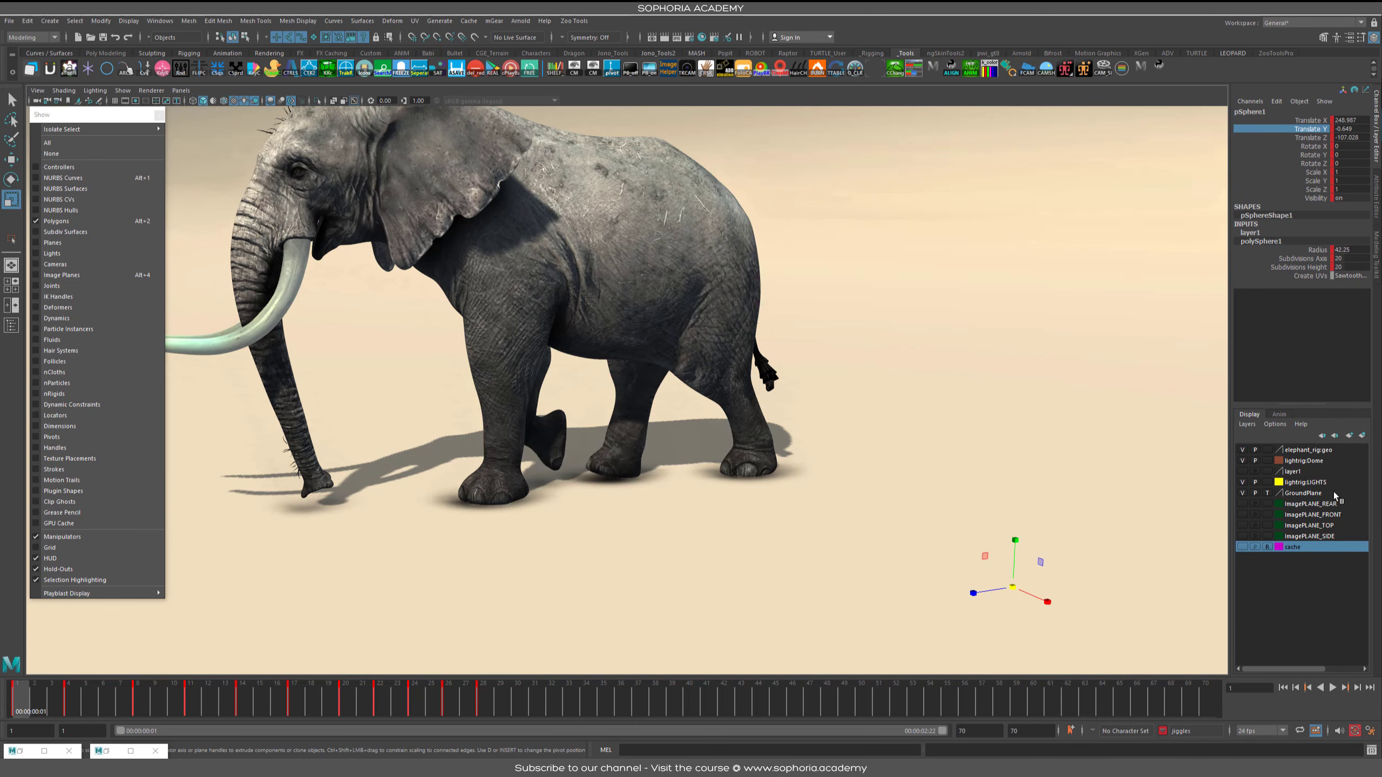
pyautogui.doubleClick(1298, 471)
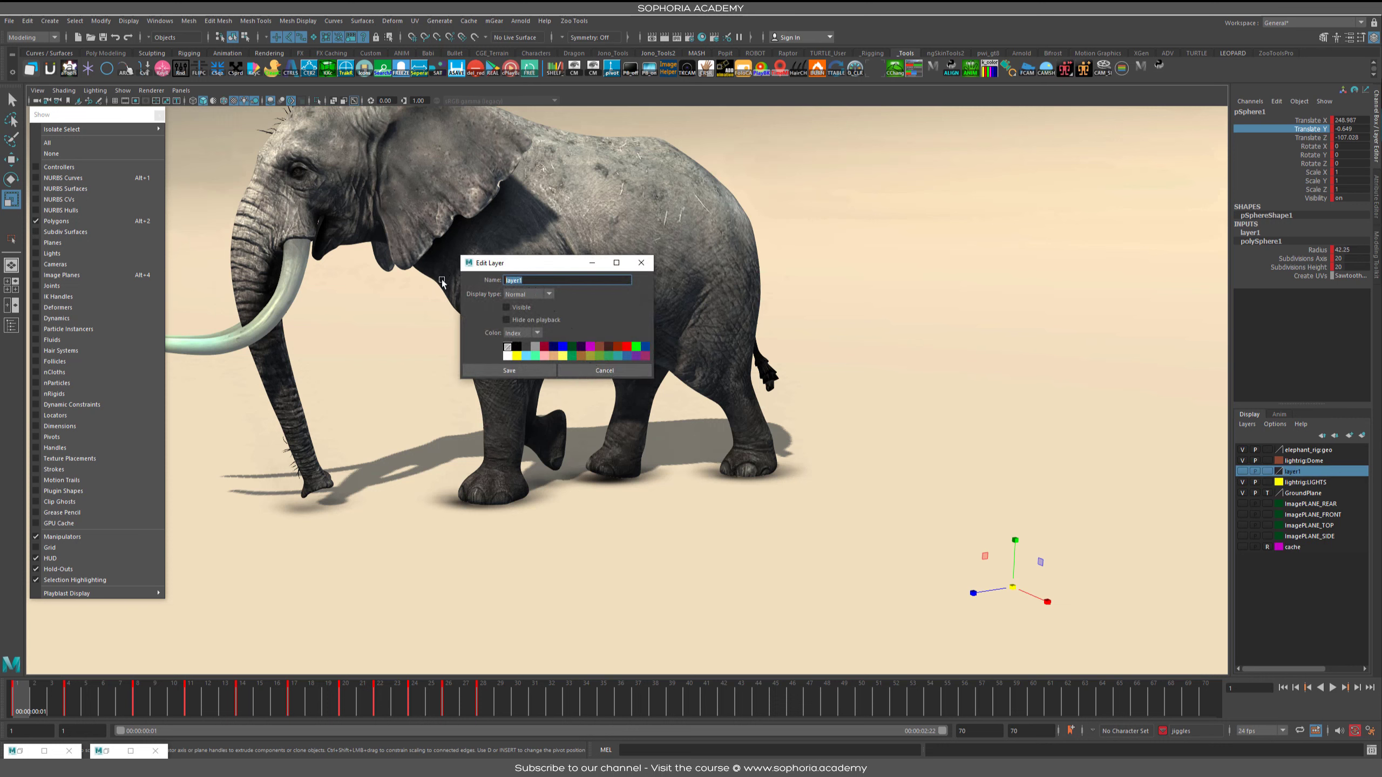
pyautogui.press('Return')
pyautogui.click(507, 373)
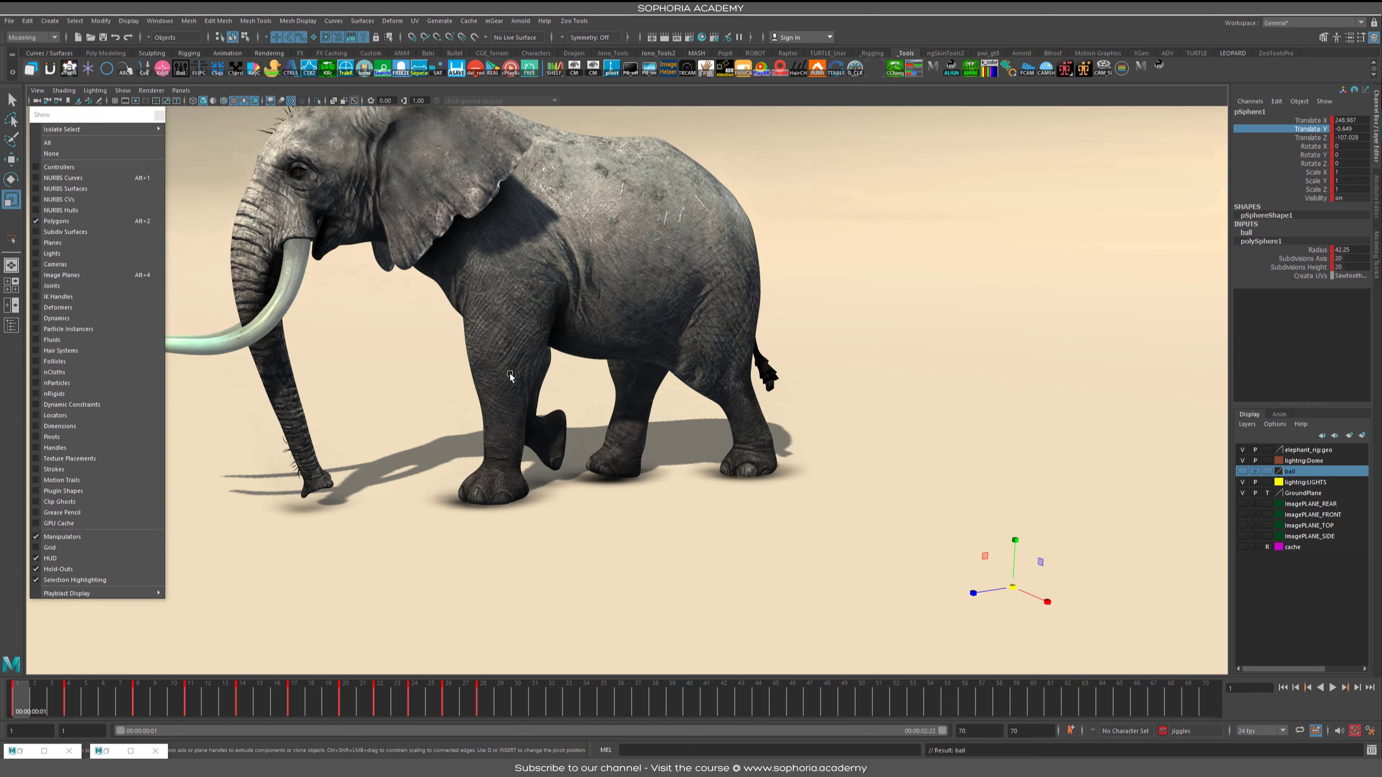
# Step: Show the elephant rig's NURBS control curves and make BaseAnimation the active animation layer
pyautogui.keyDown('alt'); pyautogui.moveTo(511, 355); pyautogui.dragTo(553, 335); pyautogui.keyUp('alt')
pyautogui.keyDown('alt'); pyautogui.moveTo(626, 319); pyautogui.dragTo(738, 382, button='middle'); pyautogui.keyUp('alt')
pyautogui.keyDown('alt'); pyautogui.moveTo(739, 384); pyautogui.dragTo(865, 374); pyautogui.keyUp('alt')
pyautogui.keyDown('alt'); pyautogui.moveTo(864, 373); pyautogui.dragTo(919, 384, button='middle'); pyautogui.keyUp('alt')
pyautogui.keyDown('alt'); pyautogui.moveTo(919, 384); pyautogui.dragTo(848, 392); pyautogui.keyUp('alt')
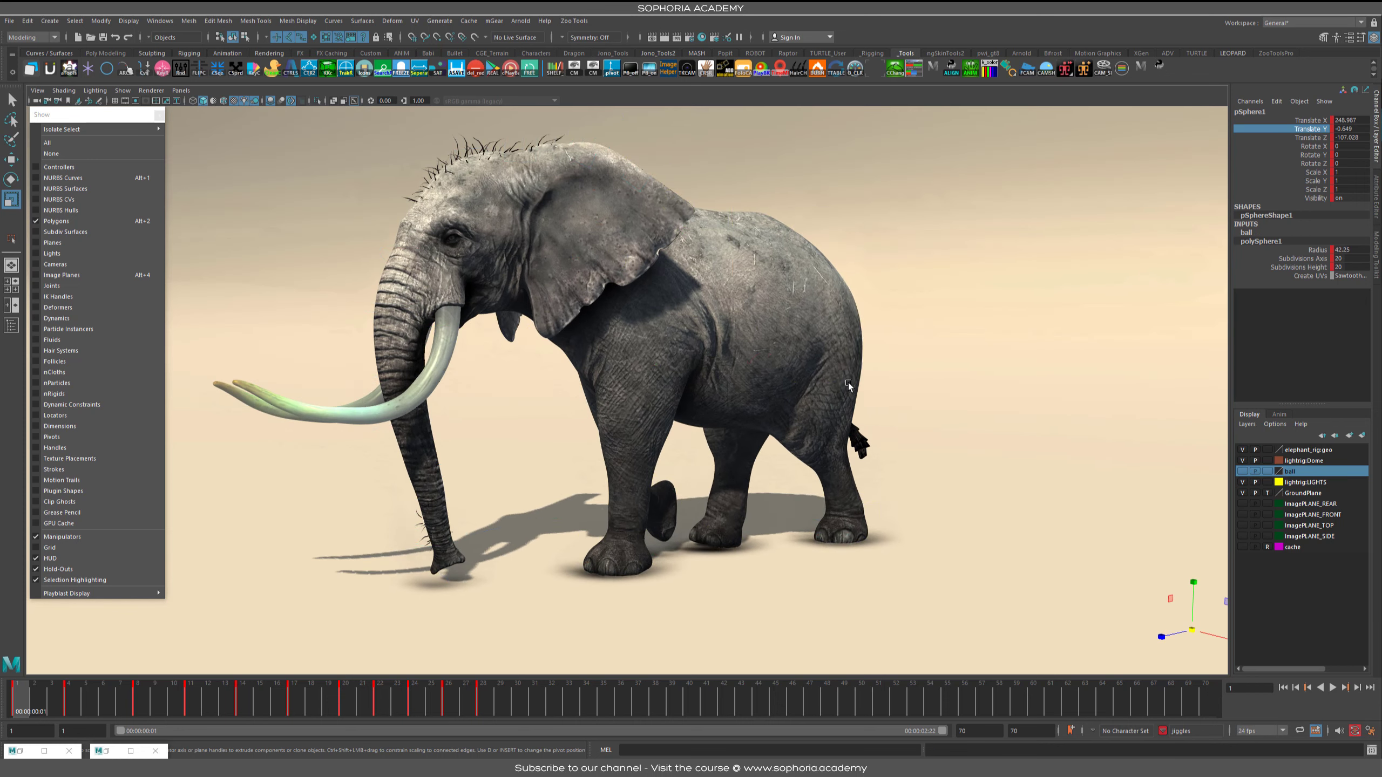
pyautogui.hotkey('alt', '1')
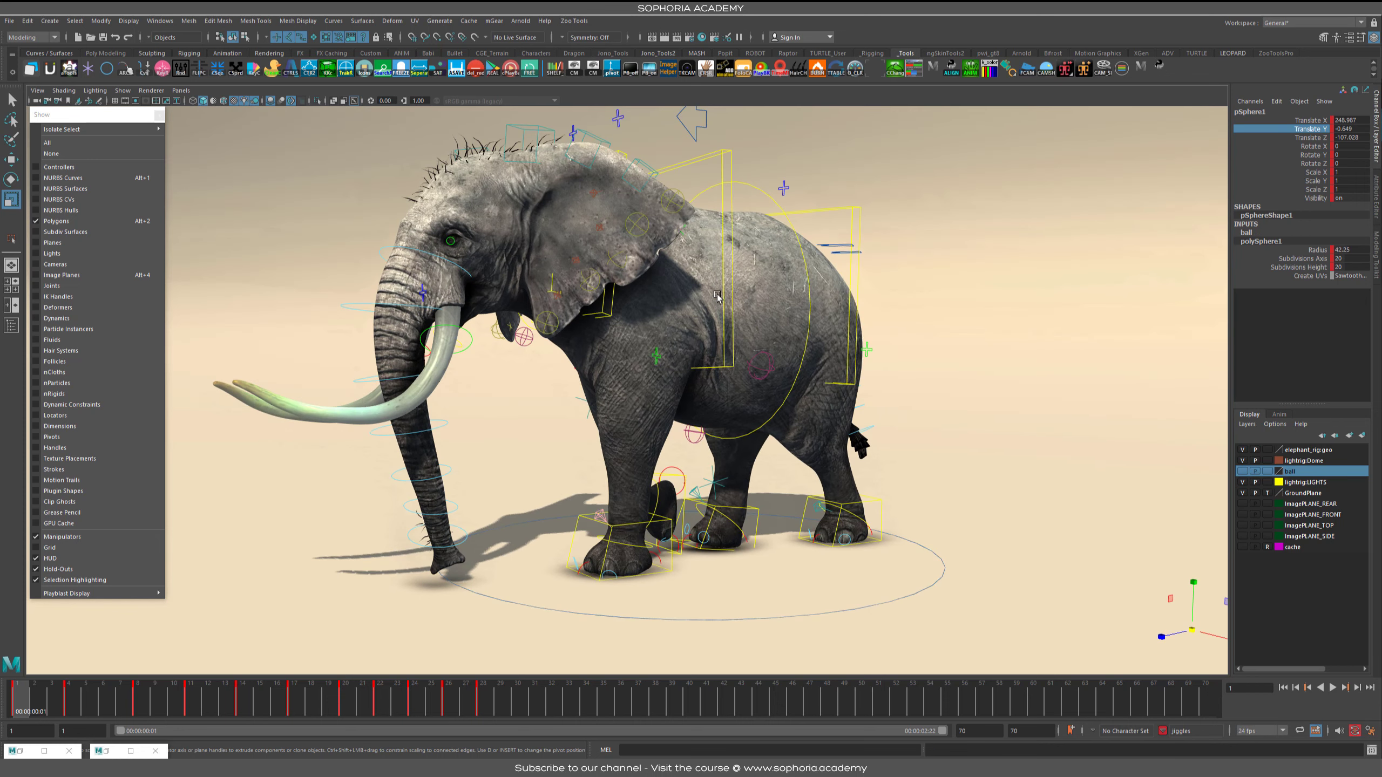
pyautogui.click(1280, 414)
pyautogui.click(1325, 461)
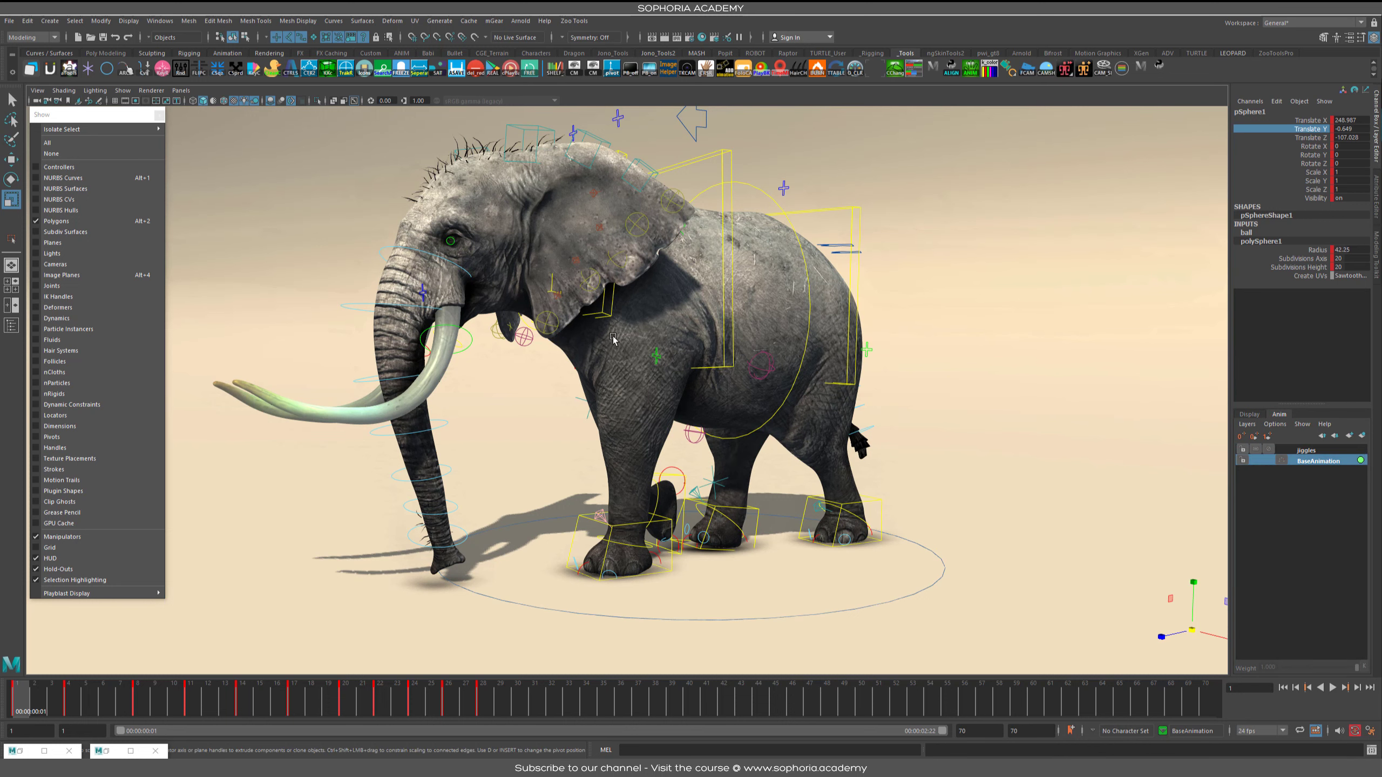
# Step: Create an animation layer from the elephant's left belly-side control and name it jiggles02demo
pyautogui.keyDown('alt'); pyautogui.moveTo(749, 361); pyautogui.dragTo(816, 362, button='right'); pyautogui.keyUp('alt')
pyautogui.click(774, 366)
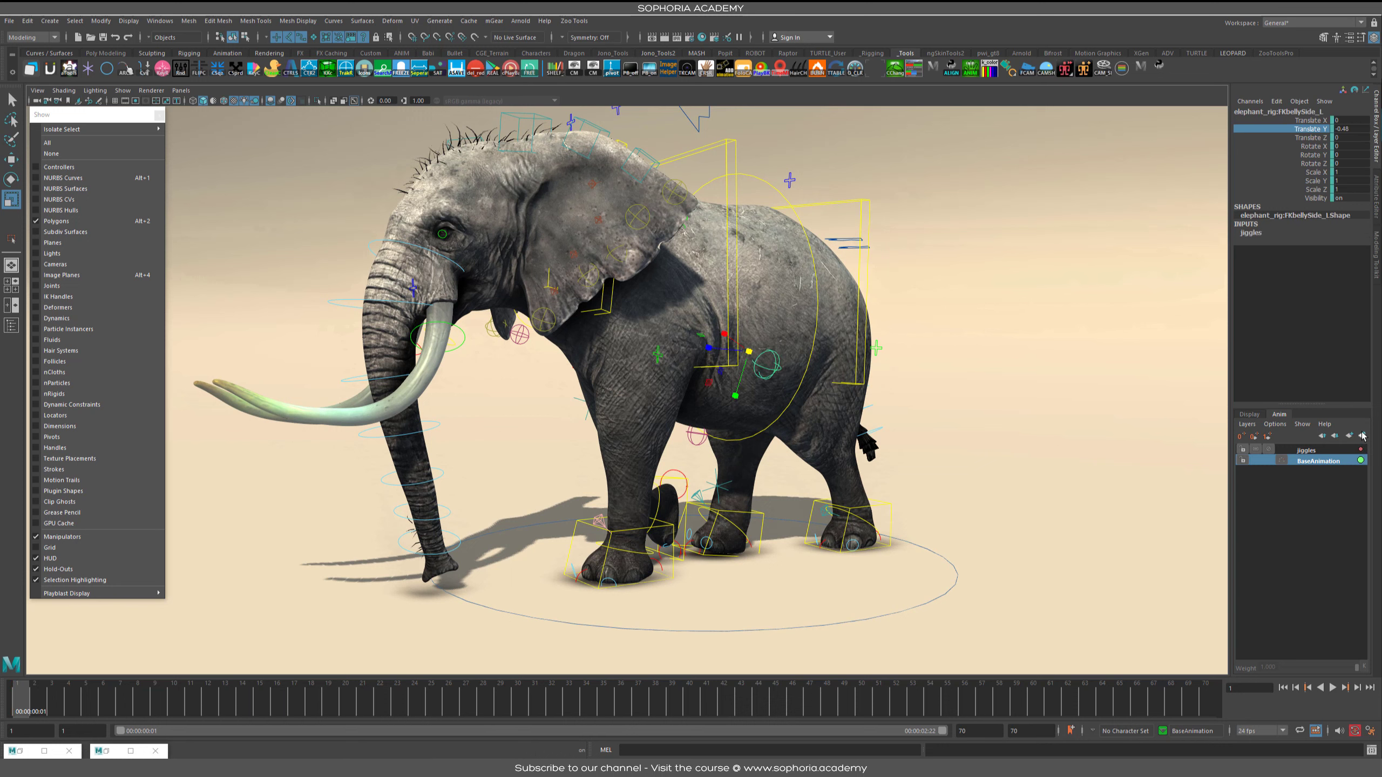
pyautogui.click(1323, 450)
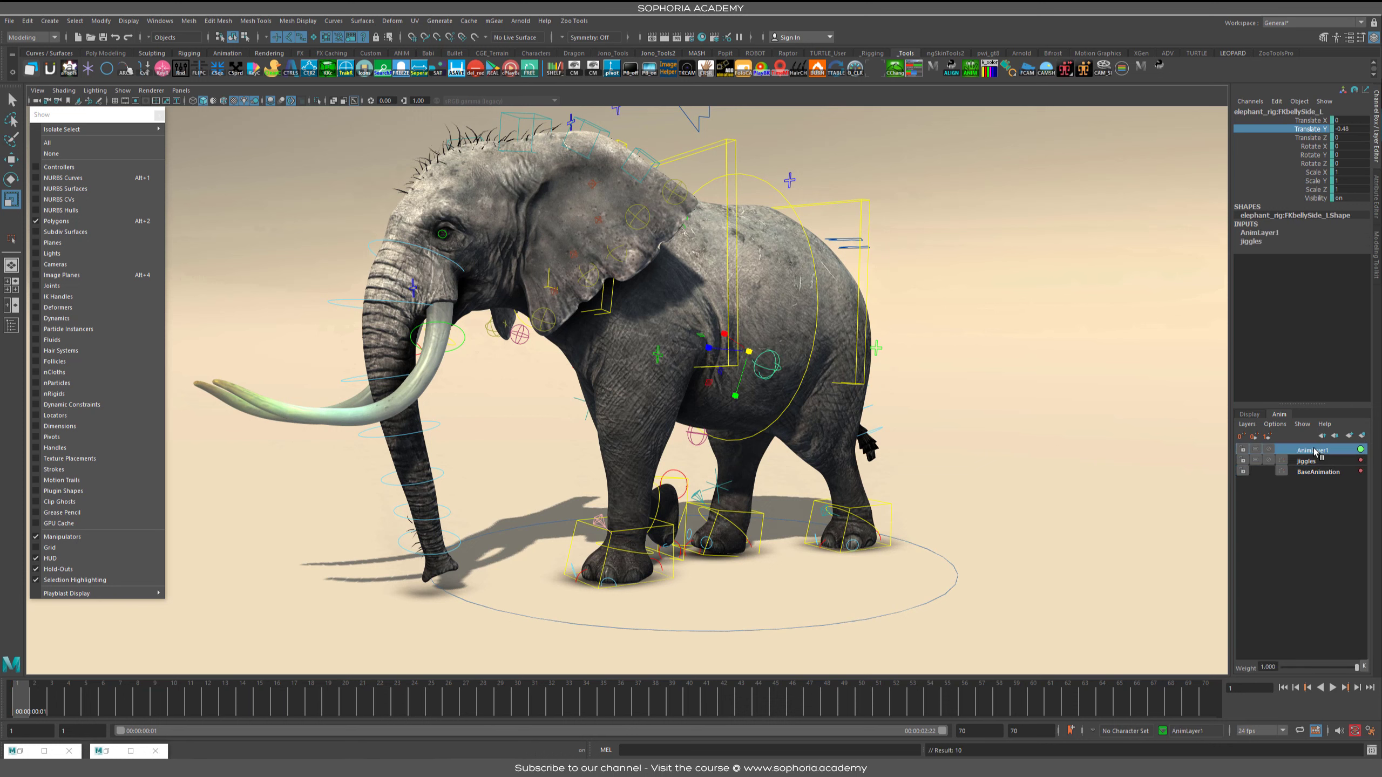
pyautogui.doubleClick(1315, 451)
pyautogui.write('jiggles02demo')
pyautogui.press('Return')
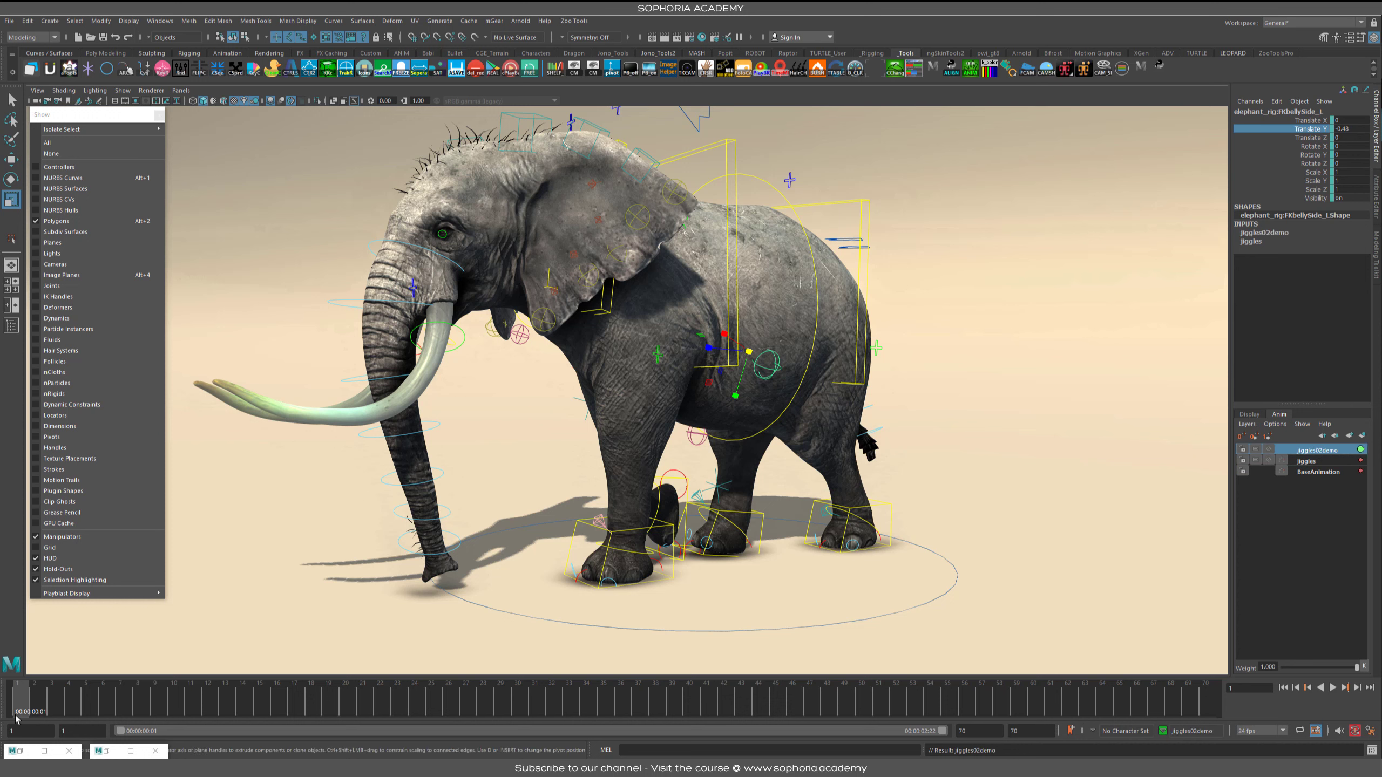
pyautogui.keyDown('alt'); pyautogui.moveTo(805, 448); pyautogui.dragTo(749, 452); pyautogui.keyUp('alt')
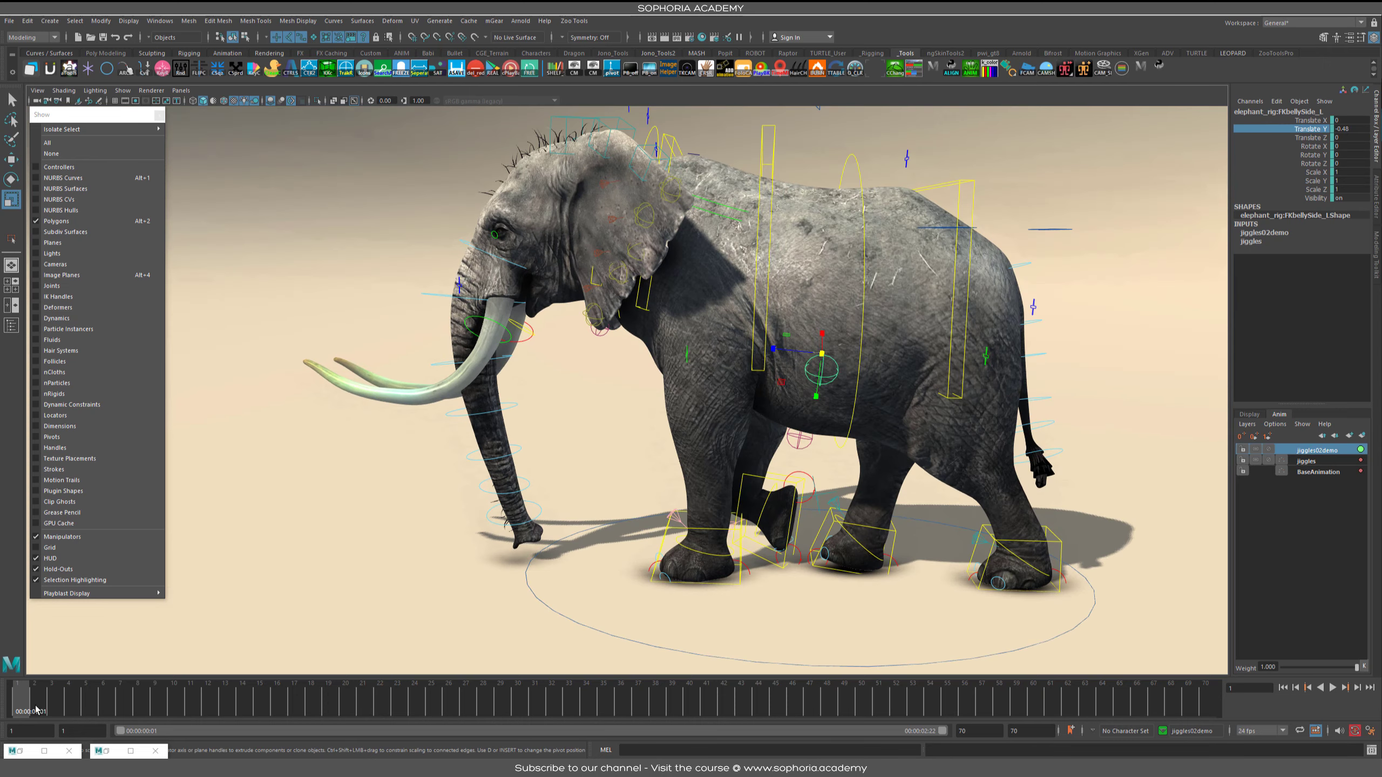
# Step: Lock and mute the existing jiggles animation layer, then play back the walk without its motion
pyautogui.hotkey('alt', 'v')
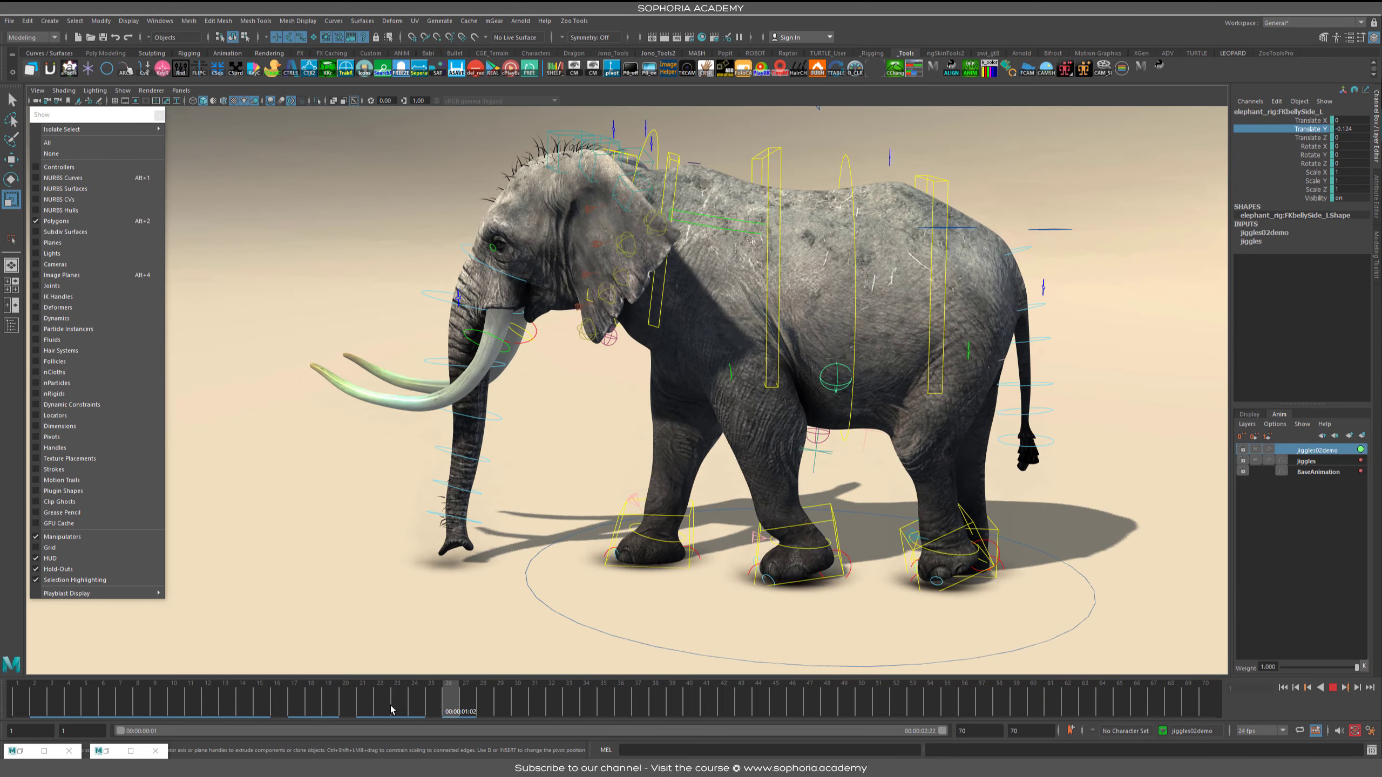
pyautogui.click(366, 708)
pyautogui.click(1243, 460)
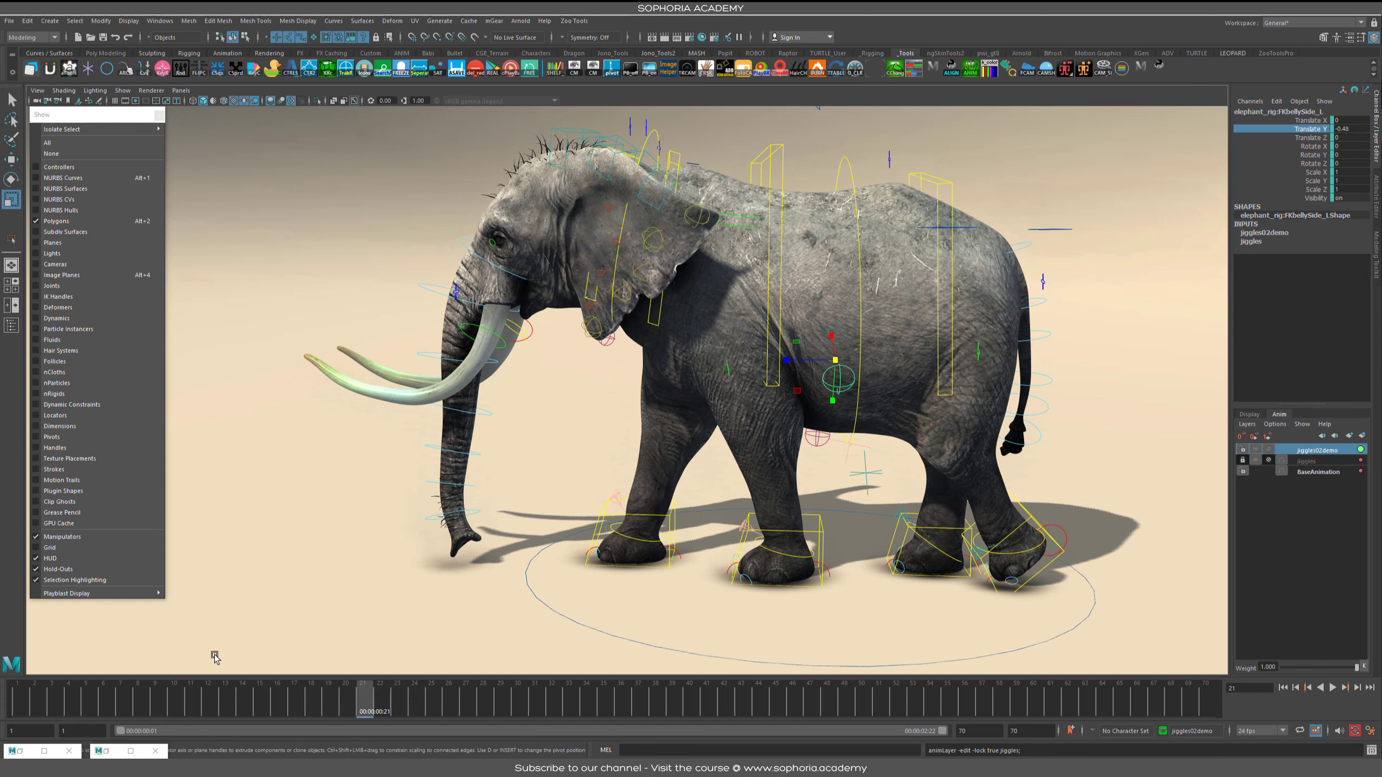
pyautogui.hotkey('alt', 'v')
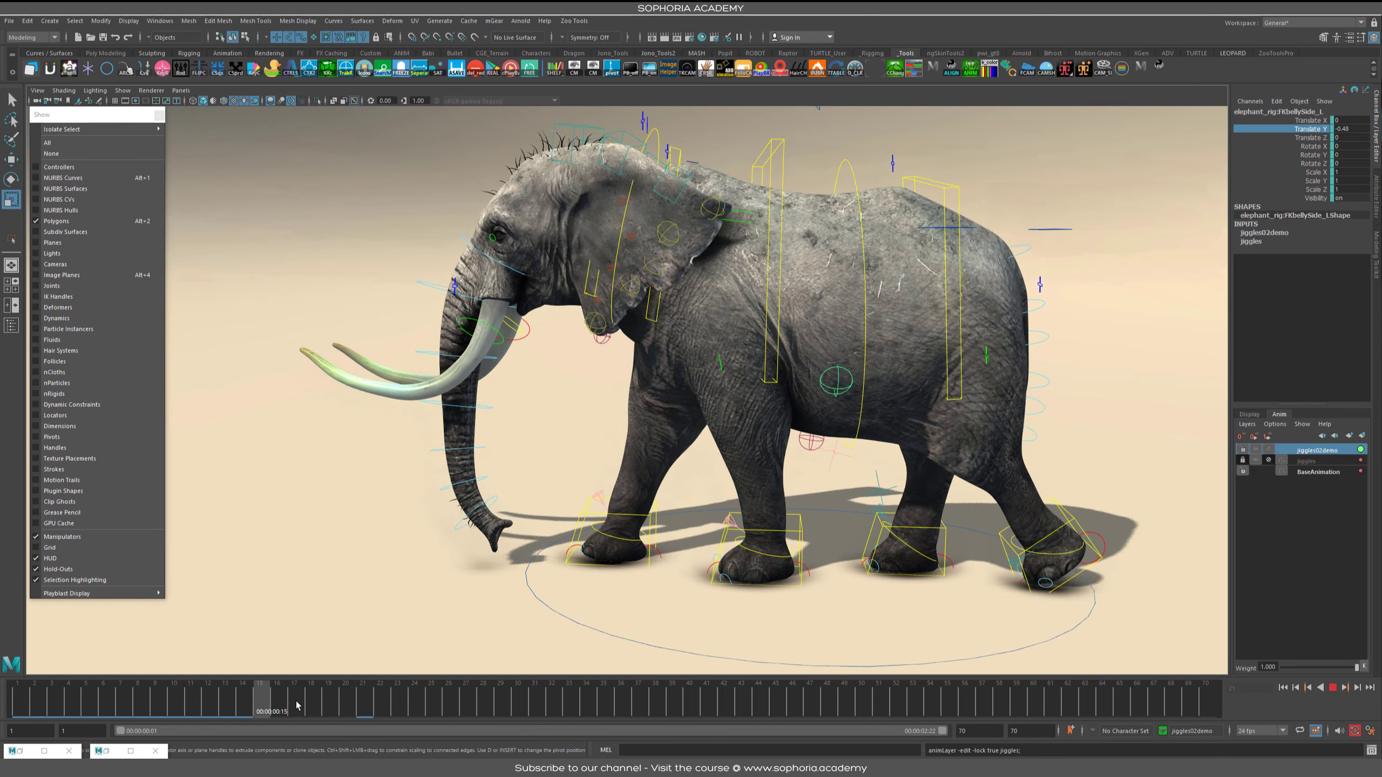
pyautogui.click(359, 707)
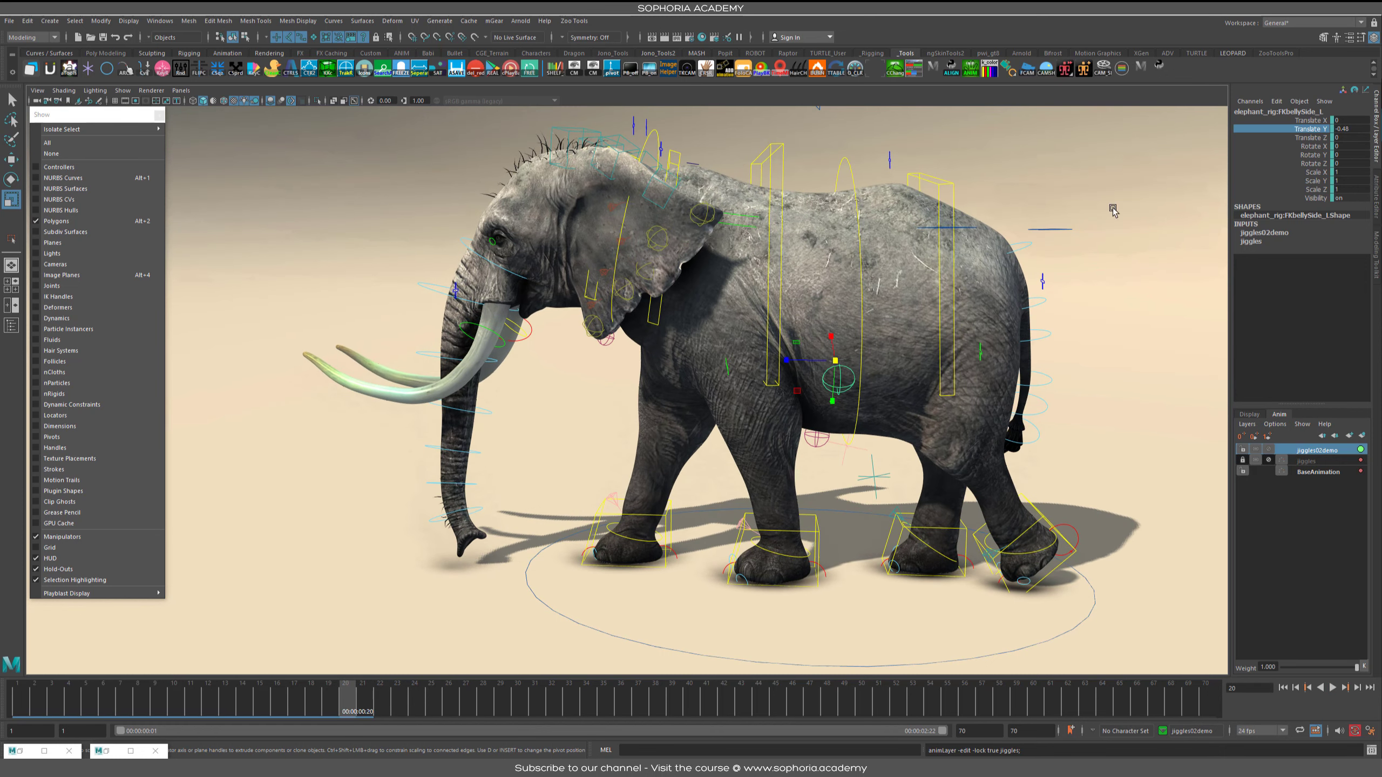
# Step: Paste the copied sphere keys onto the left belly-side control's Translate Y at frame 20 and play back the result
pyautogui.scroll(5, 843, 449)
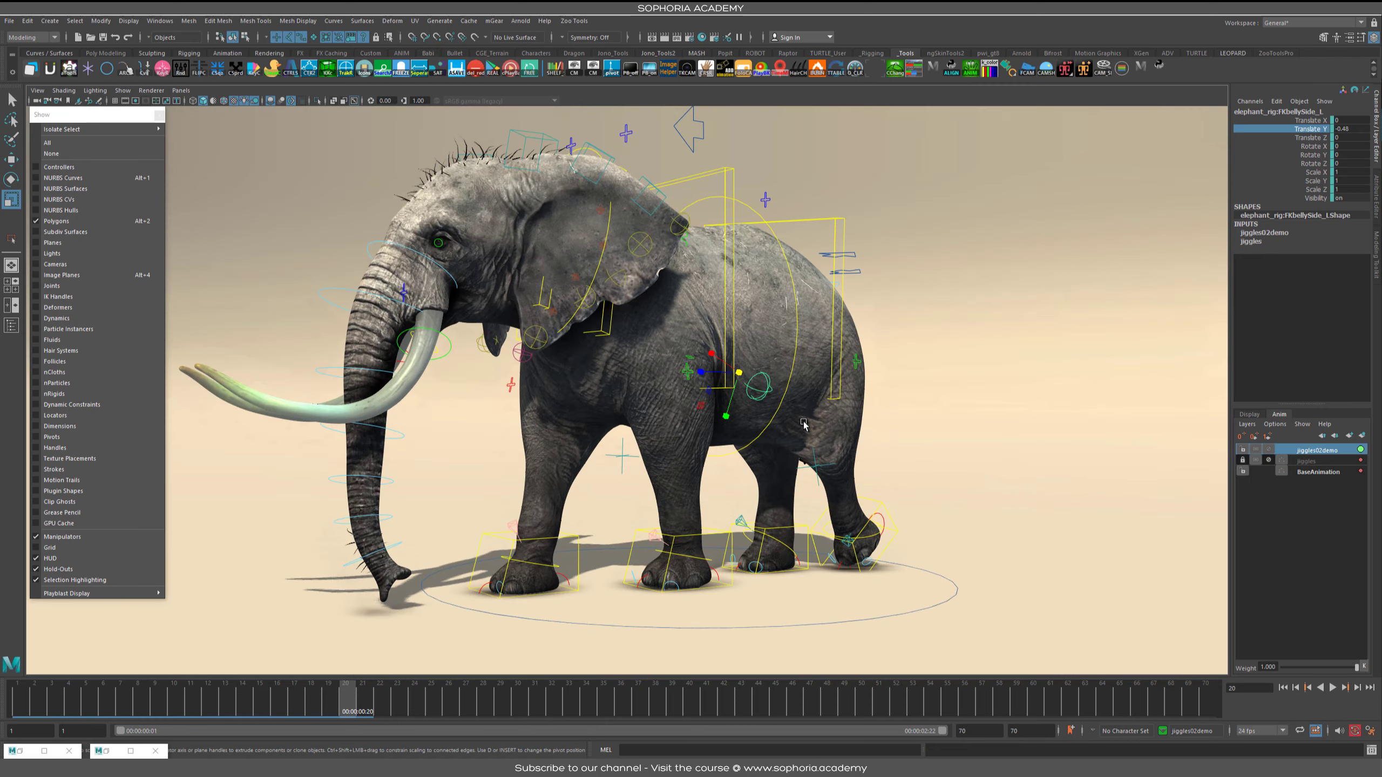
pyautogui.press('w')
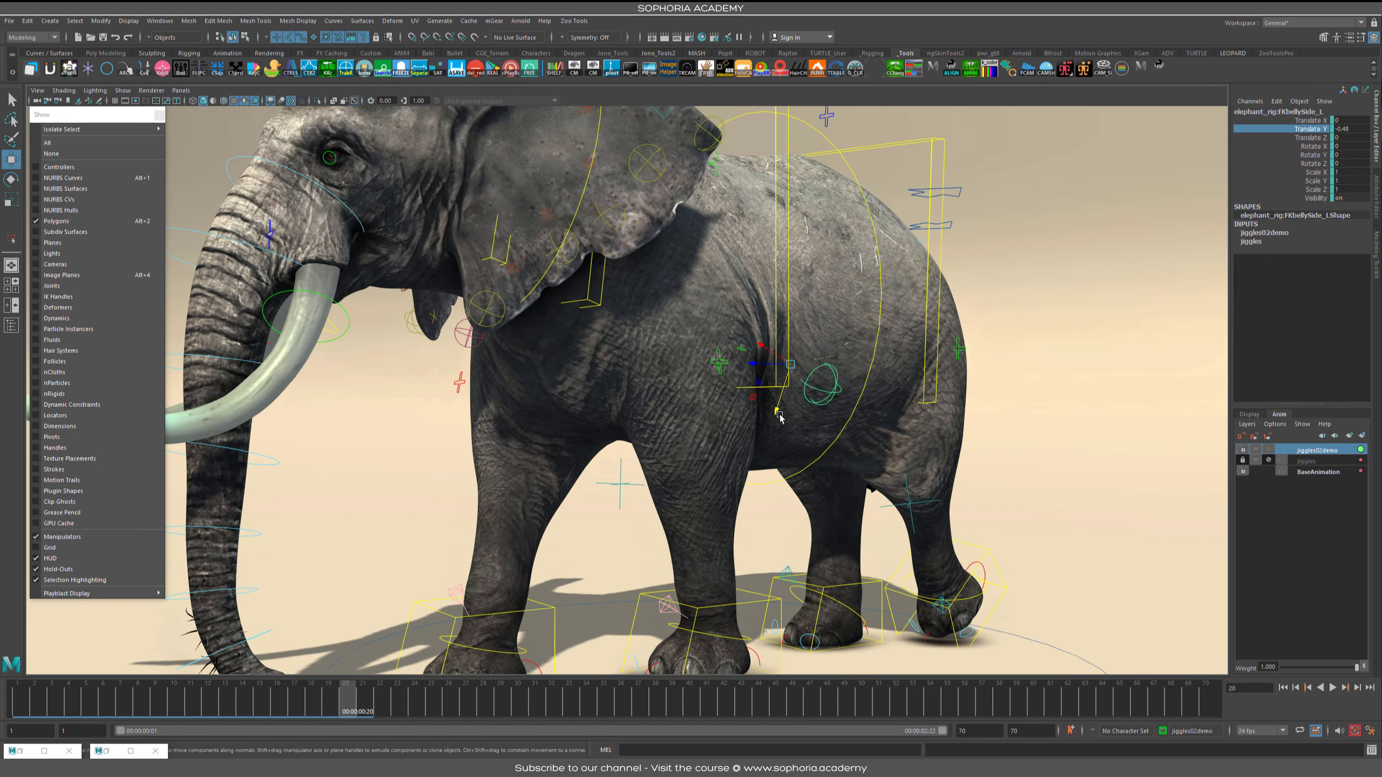
pyautogui.rightClick(1316, 134)
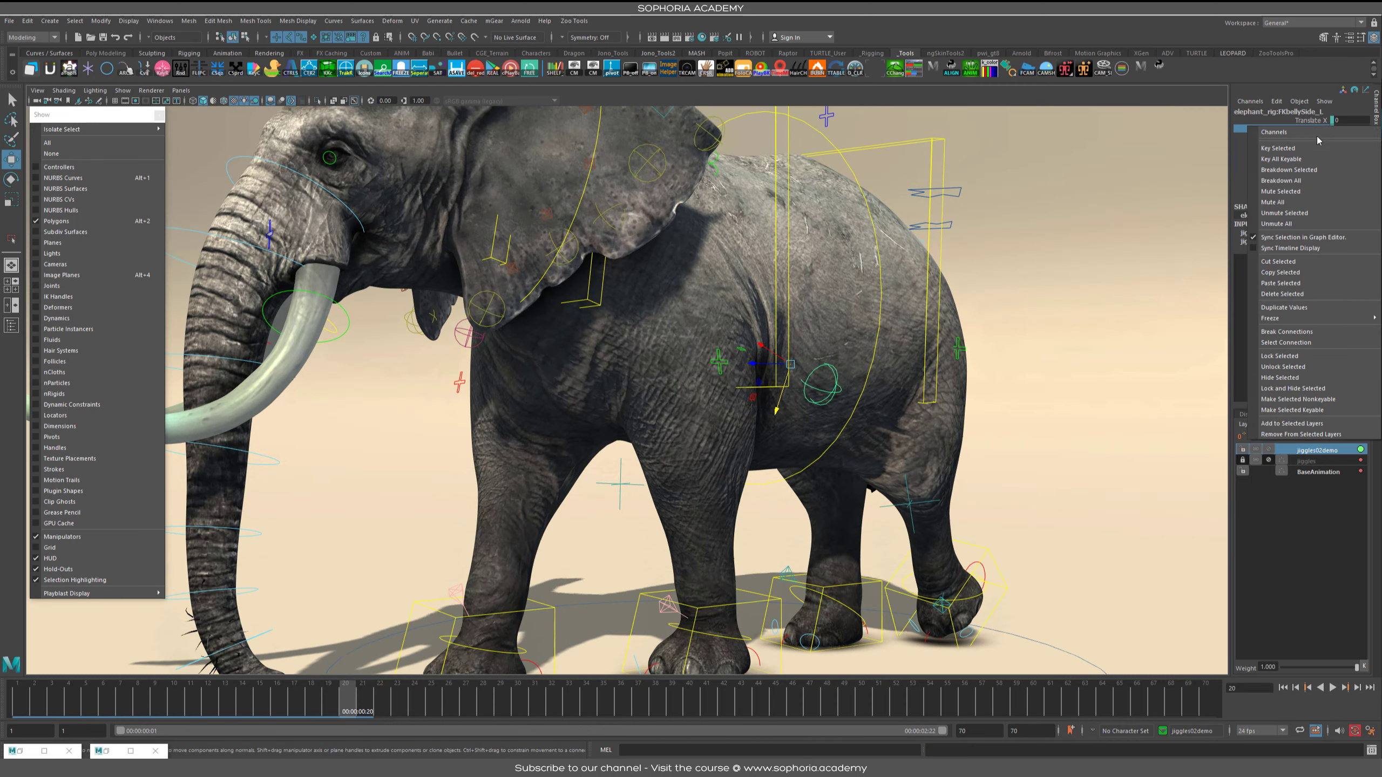
pyautogui.click(1313, 284)
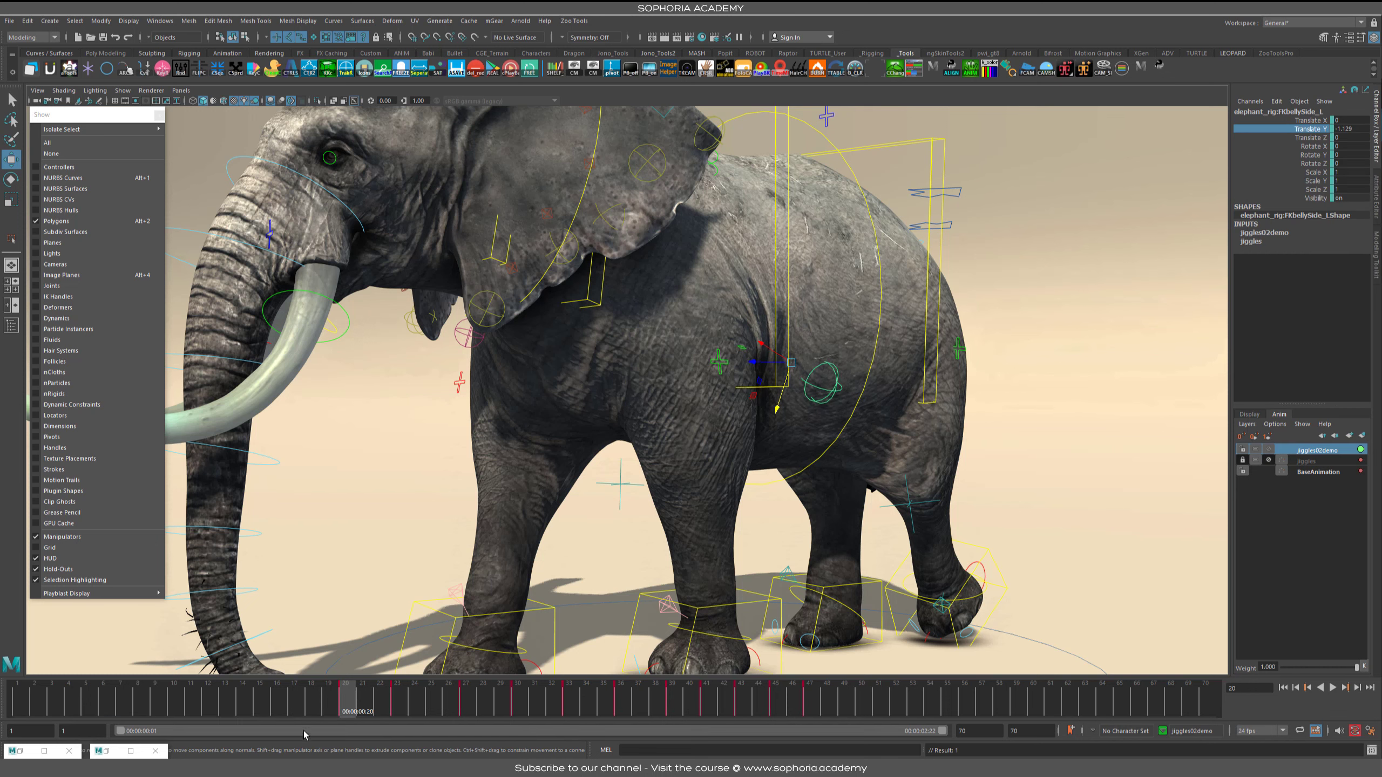
pyautogui.hotkey('alt', 'v')
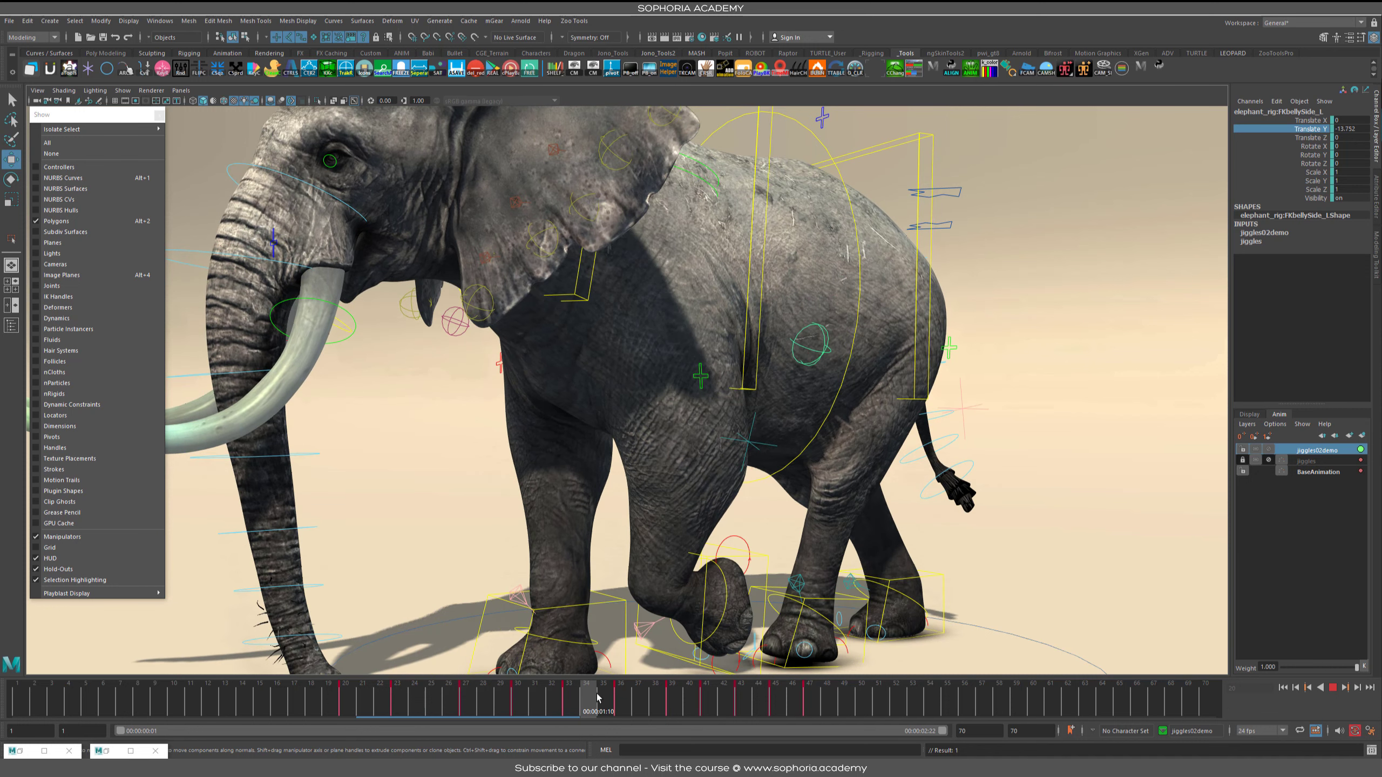
pyautogui.hotkey('alt', 'v')
# Step: Scale all the pasted Translate Y keys down in value until the first peak is about 5 units
pyautogui.hotkey('alt', 'g')
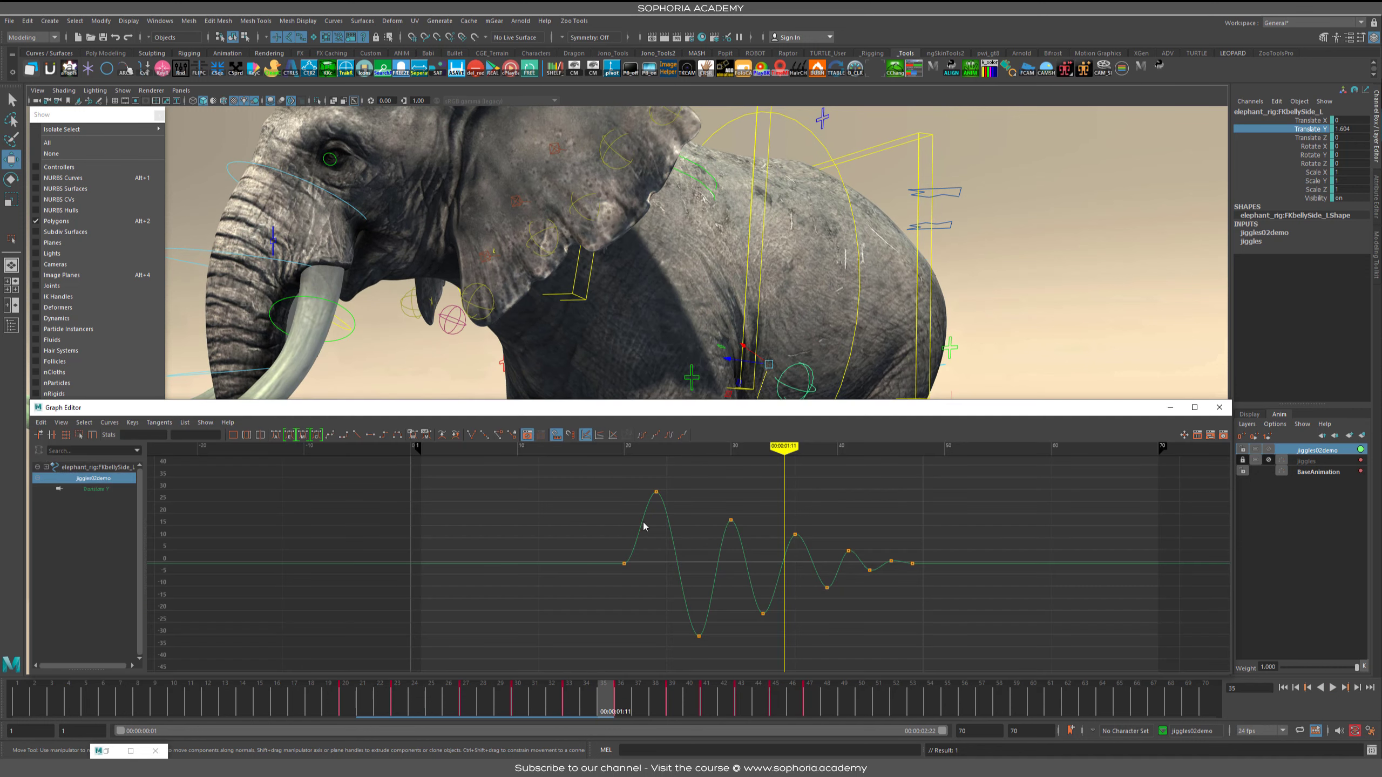
pyautogui.moveTo(1062, 480); pyautogui.dragTo(574, 647)
pyautogui.press('r')
pyautogui.moveTo(761, 564); pyautogui.dragTo(764, 585, button='middle')
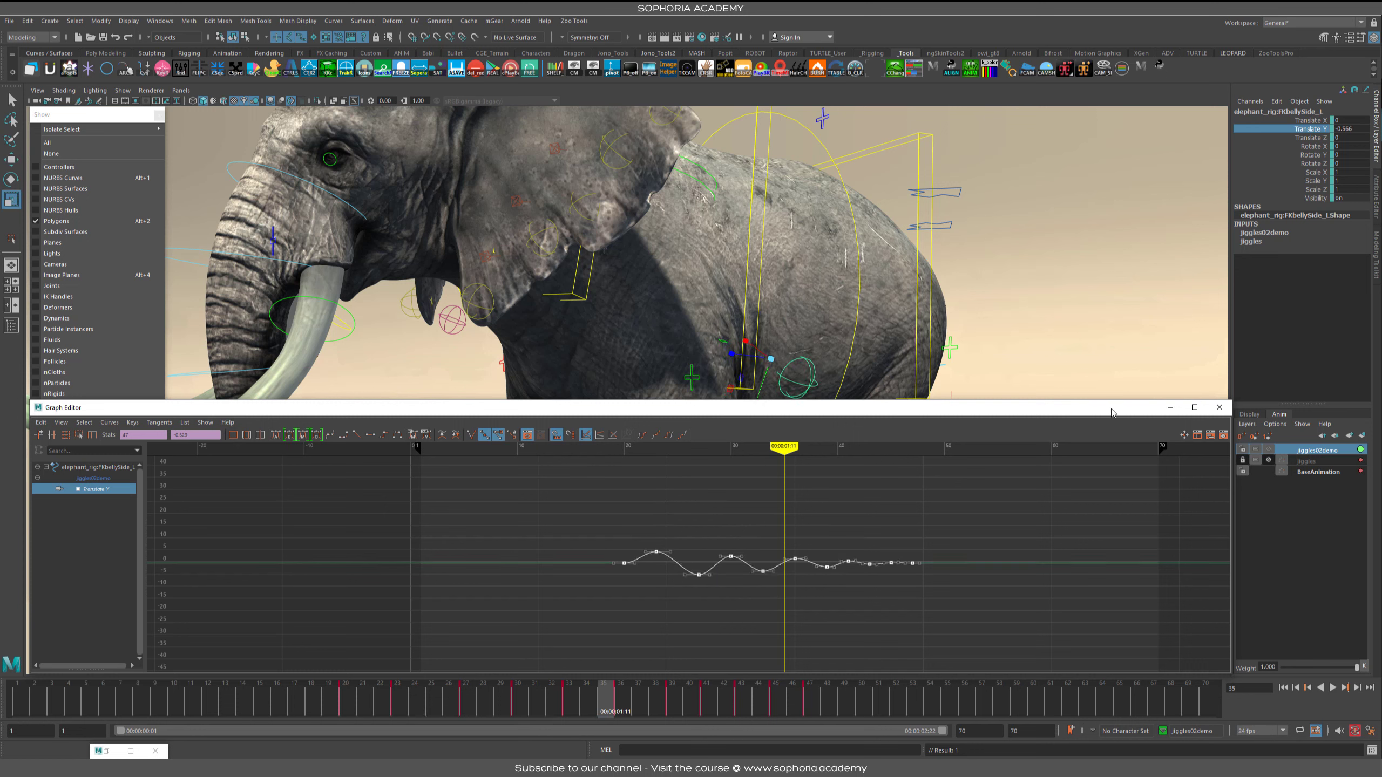
# Step: Reset the Scale Keys options, set the value scale to 0.8, and apply it three times to the Translate Y keys
pyautogui.click(41, 422)
pyautogui.click(140, 510)
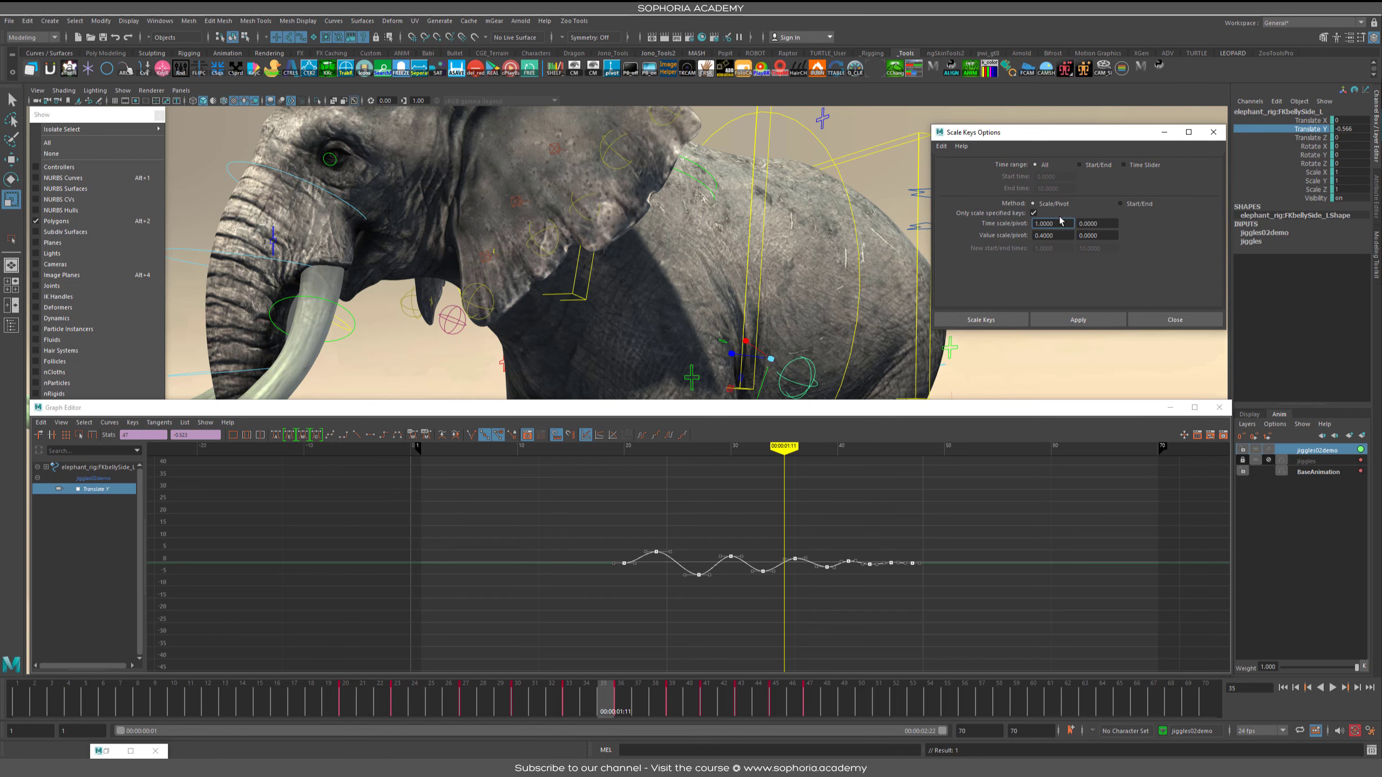
pyautogui.click(942, 145)
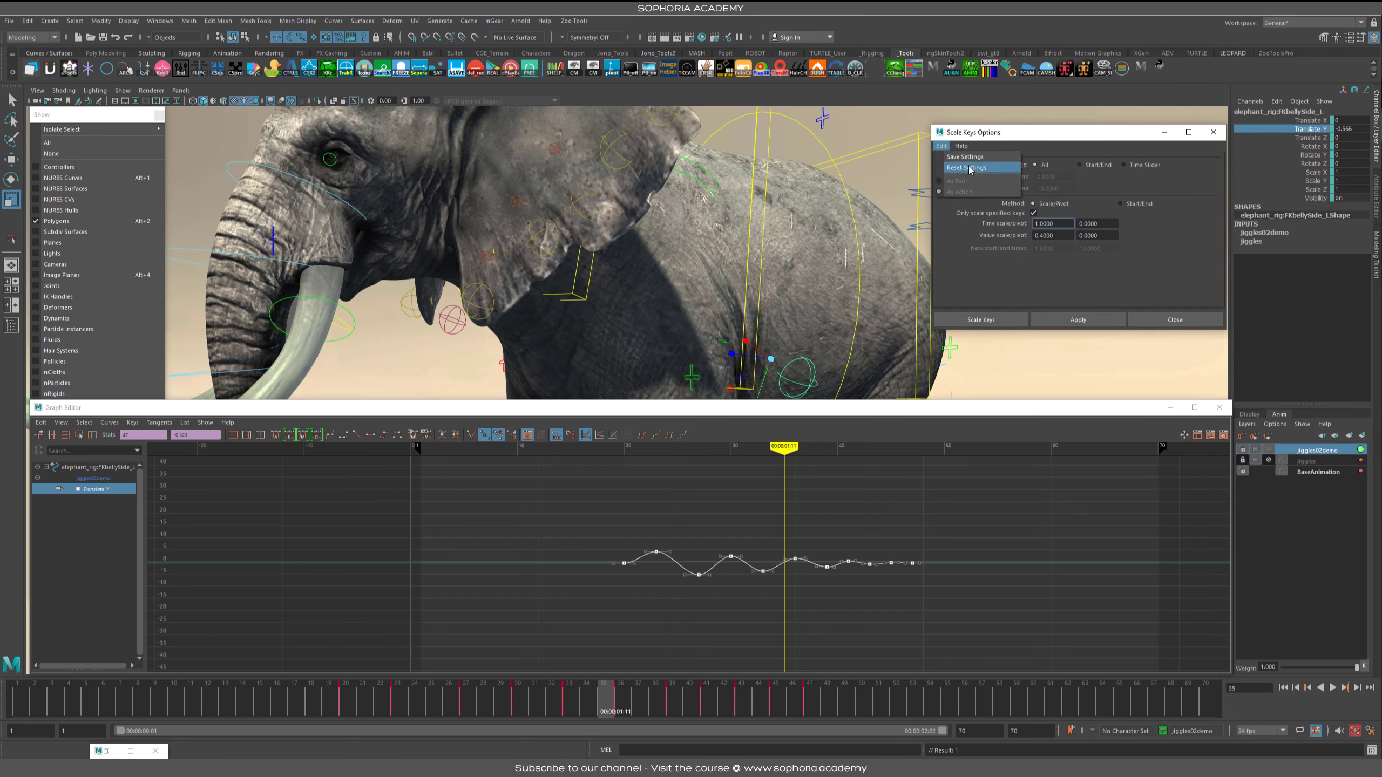
pyautogui.click(974, 169)
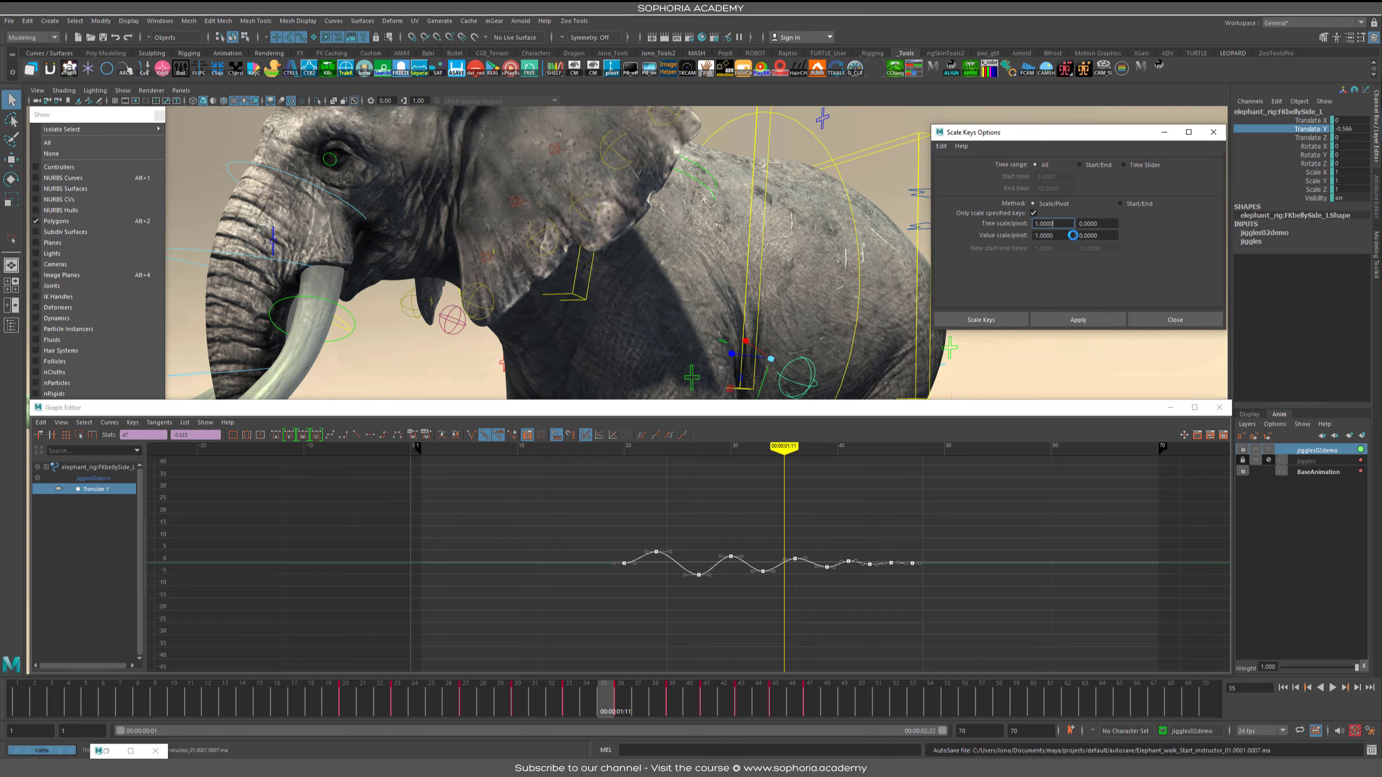
pyautogui.press('r')
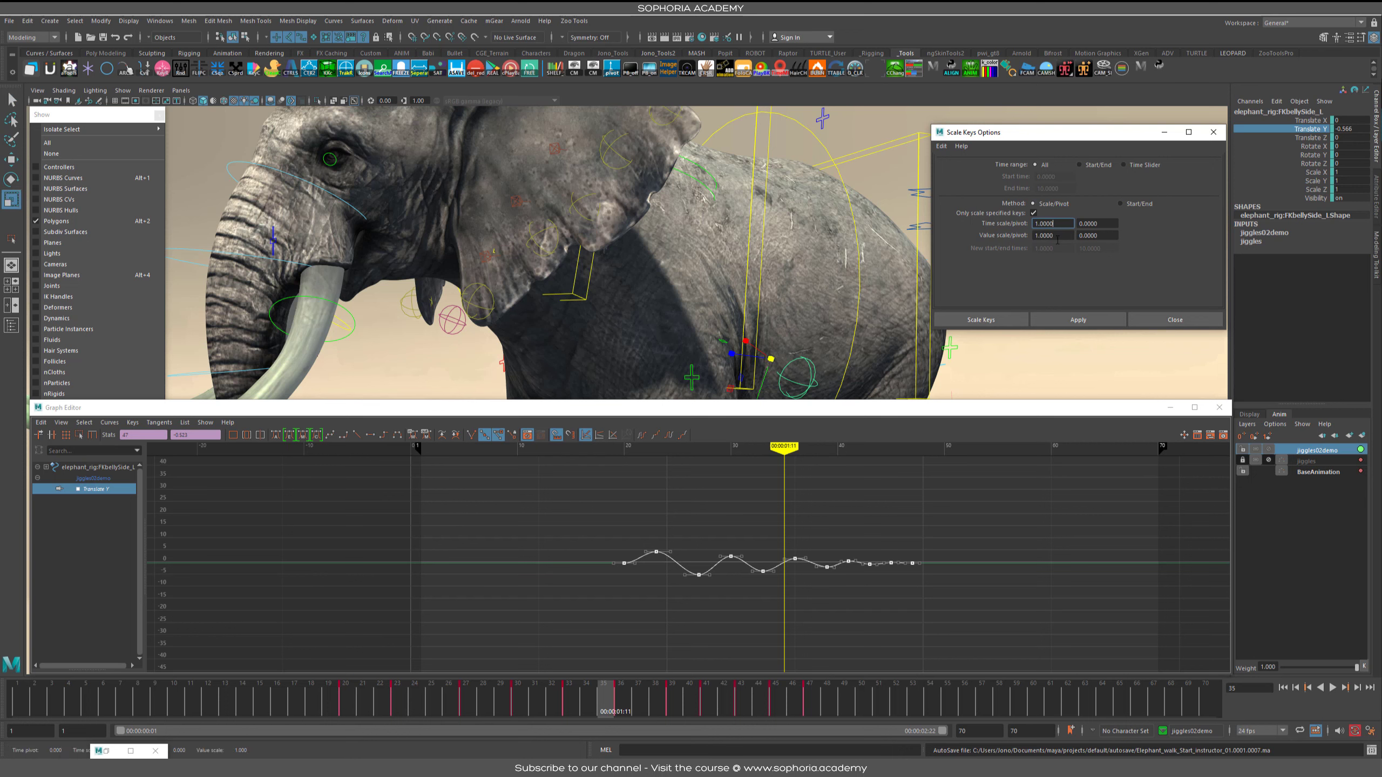
pyautogui.doubleClick(1062, 237)
pyautogui.click(1060, 224)
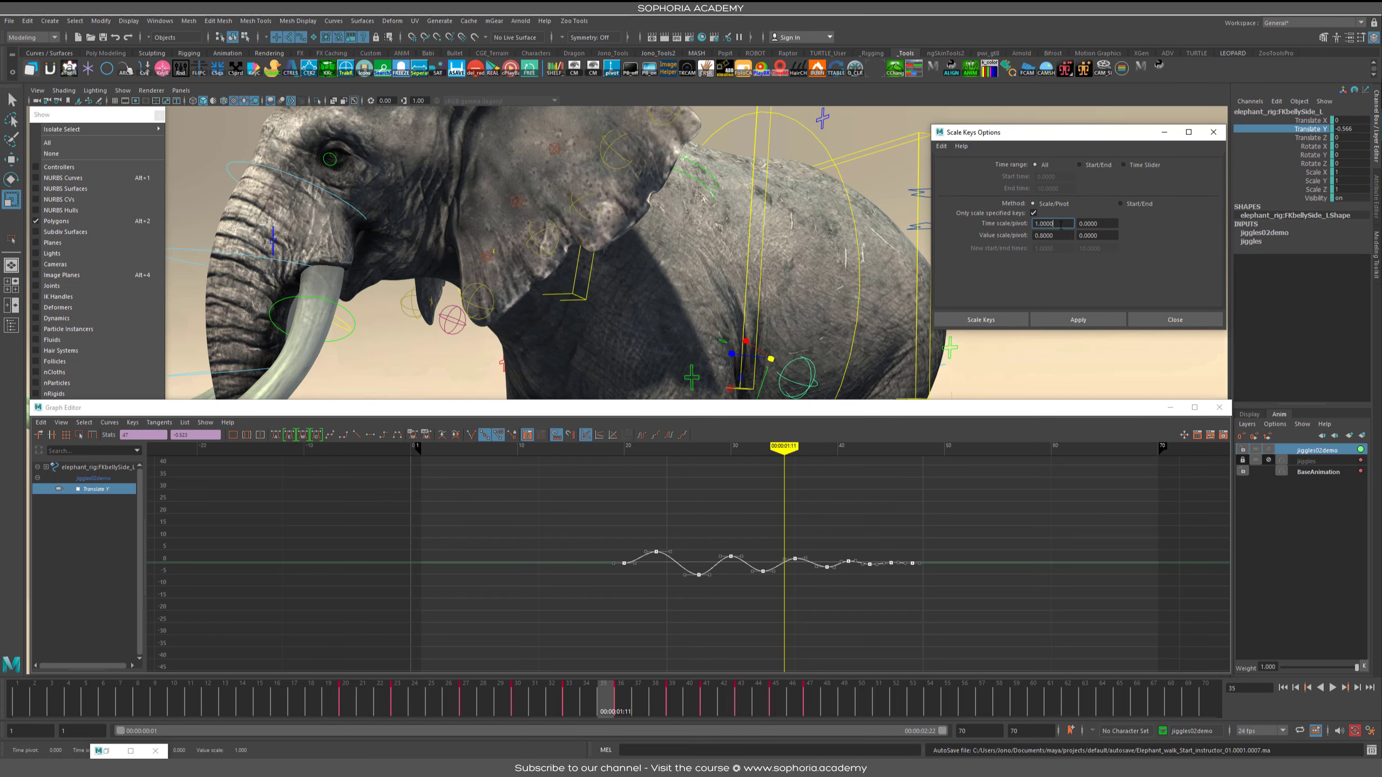
pyautogui.click(1077, 319)
pyautogui.click(1077, 319)
pyautogui.click(1077, 319)
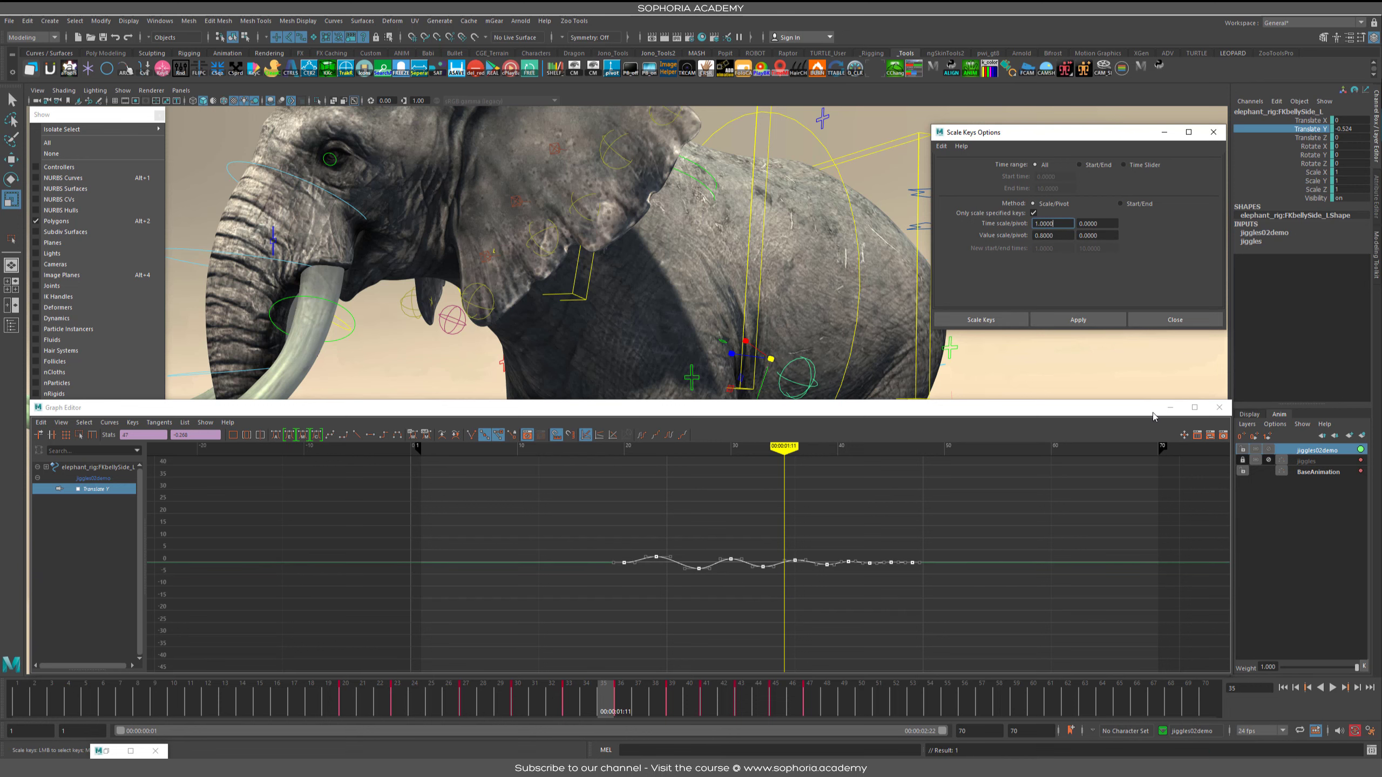
# Step: Hide the control curves and play back the walk to examine the reduced belly jiggle from the side
pyautogui.click(1170, 407)
pyautogui.hotkey('alt', 'v')
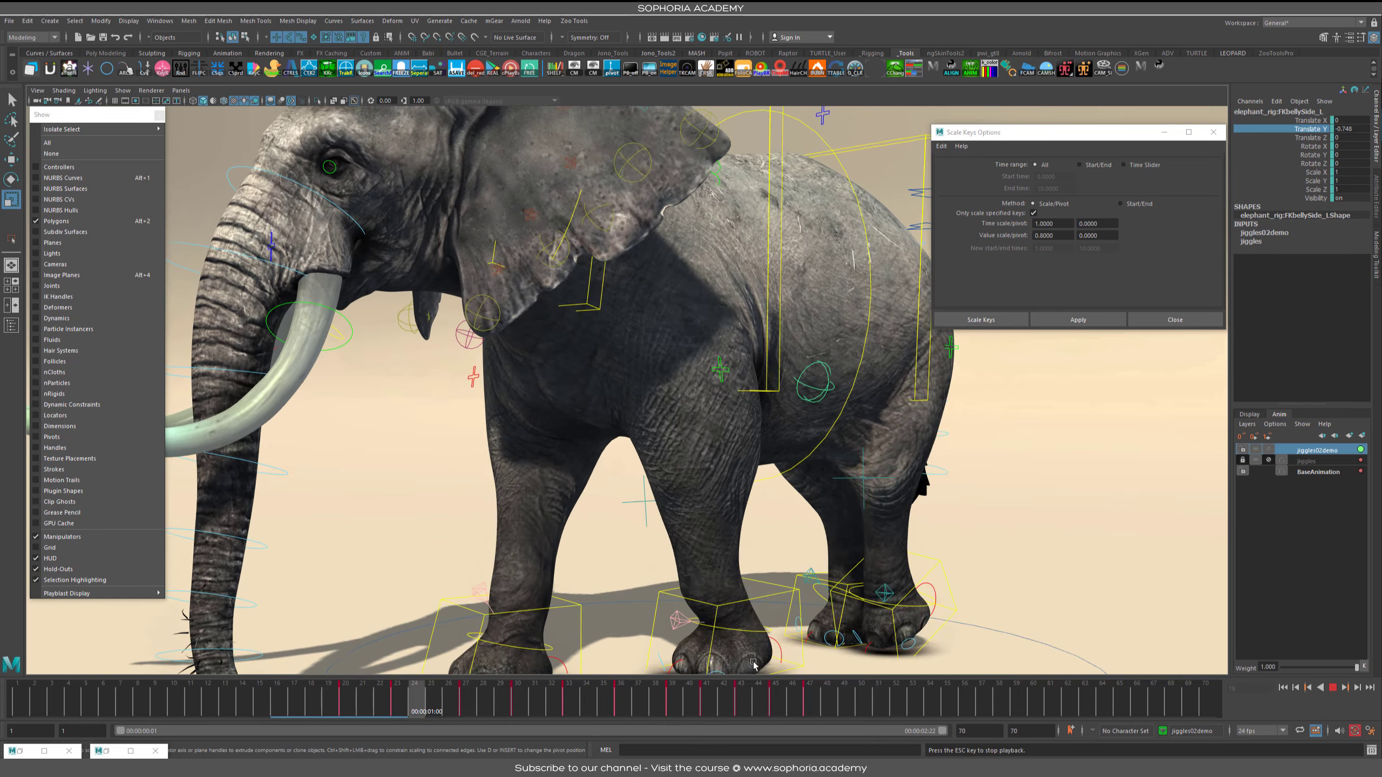
pyautogui.click(313, 708)
pyautogui.keyDown('alt'); pyautogui.moveTo(983, 428); pyautogui.dragTo(940, 445); pyautogui.keyUp('alt')
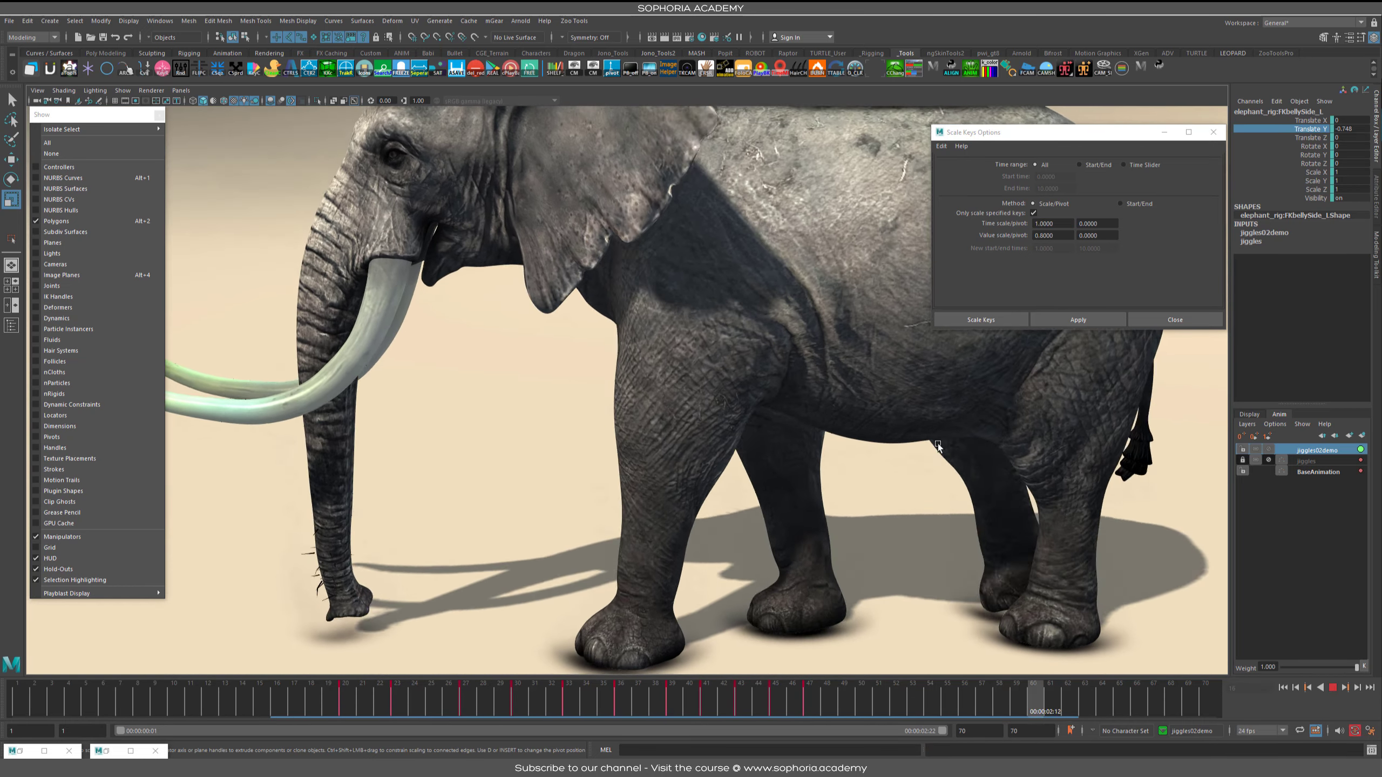
pyautogui.scroll(-5, 940, 445)
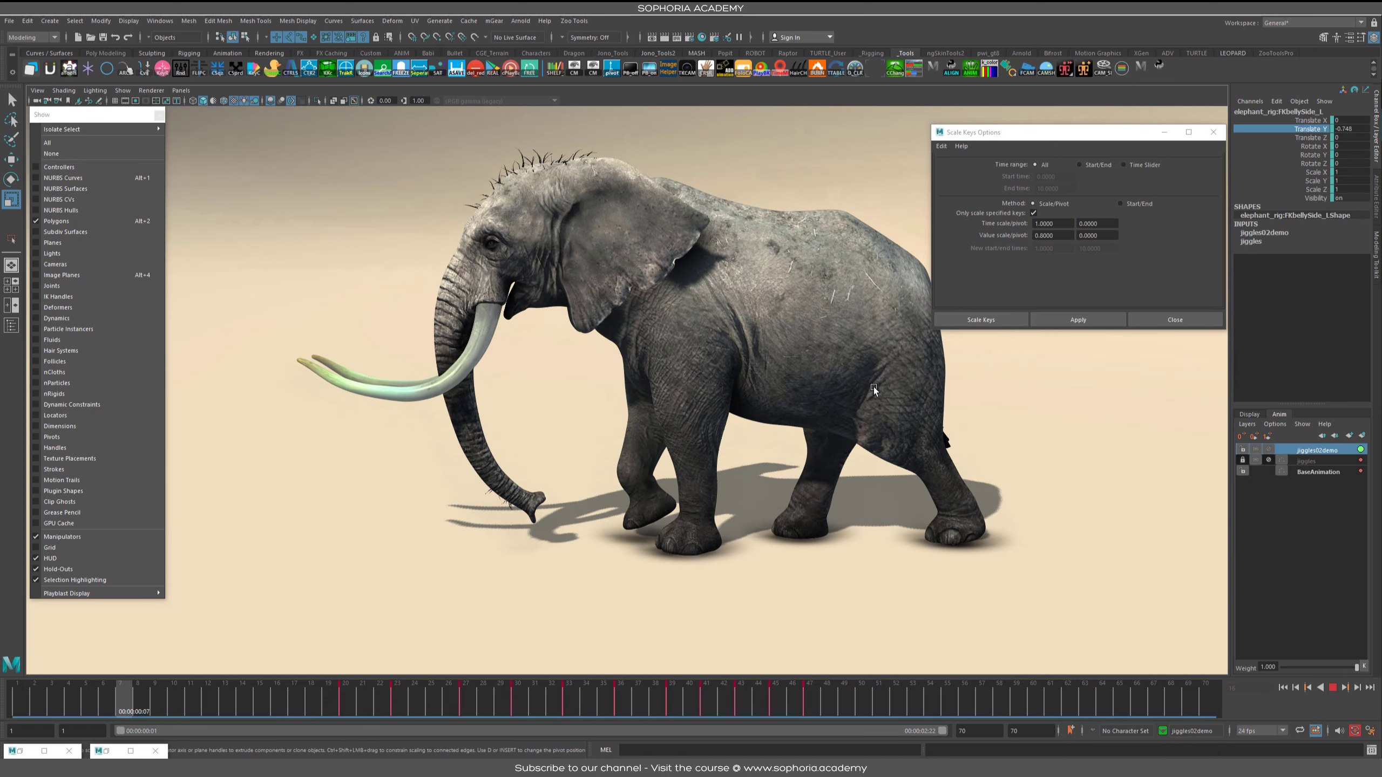
pyautogui.press('Escape')
pyautogui.keyDown('alt'); pyautogui.moveTo(841, 385); pyautogui.dragTo(729, 629); pyautogui.keyUp('alt')
# Step: Stretch the Translate Y keys in time from frame 20 to about frame 57 and snap them to whole frames
pyautogui.hotkey('alt', 'g')
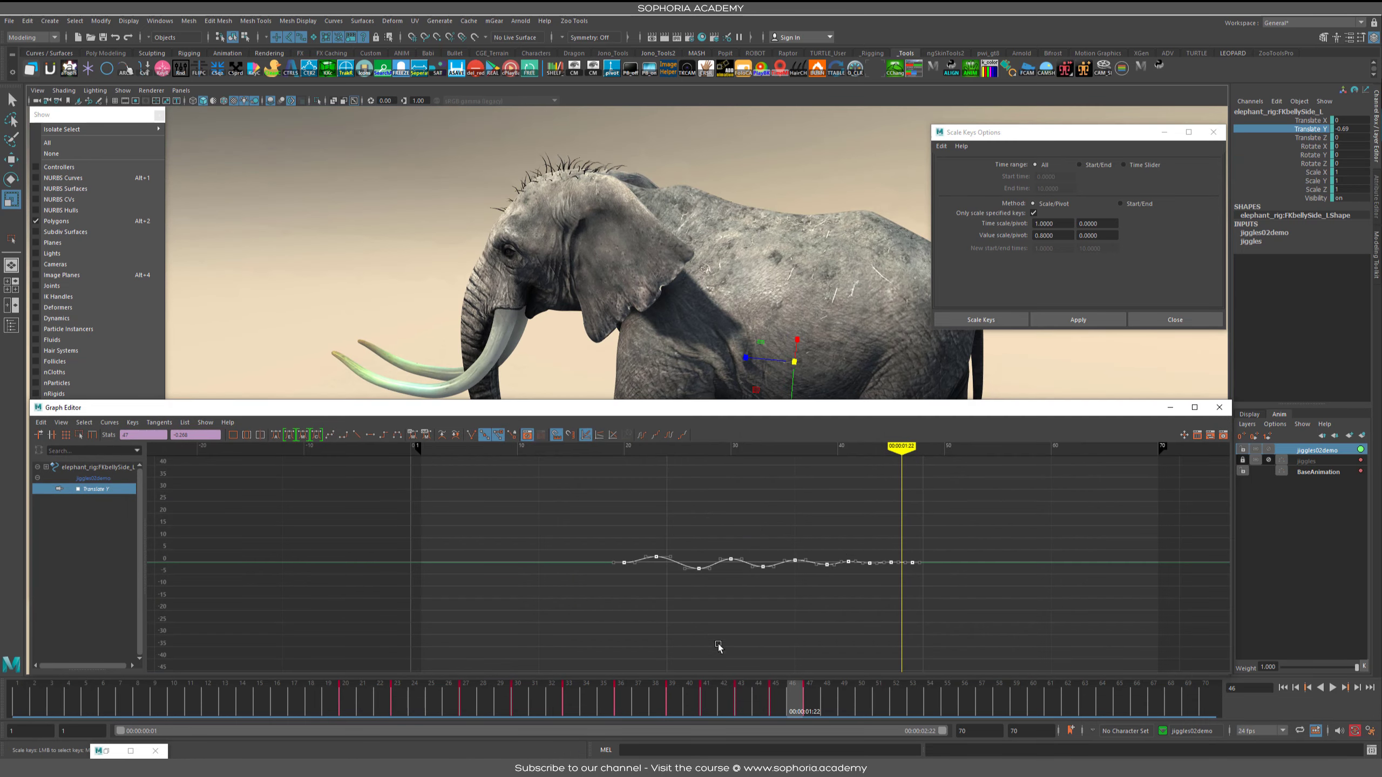
pyautogui.keyDown('alt'); pyautogui.moveTo(831, 554); pyautogui.dragTo(769, 578, button='right'); pyautogui.keyUp('alt')
pyautogui.keyDown('shift'); pyautogui.moveTo(737, 555); pyautogui.dragTo(736, 552, button='middle'); pyautogui.keyUp('shift')
pyautogui.moveTo(737, 552); pyautogui.dragTo(737, 541)
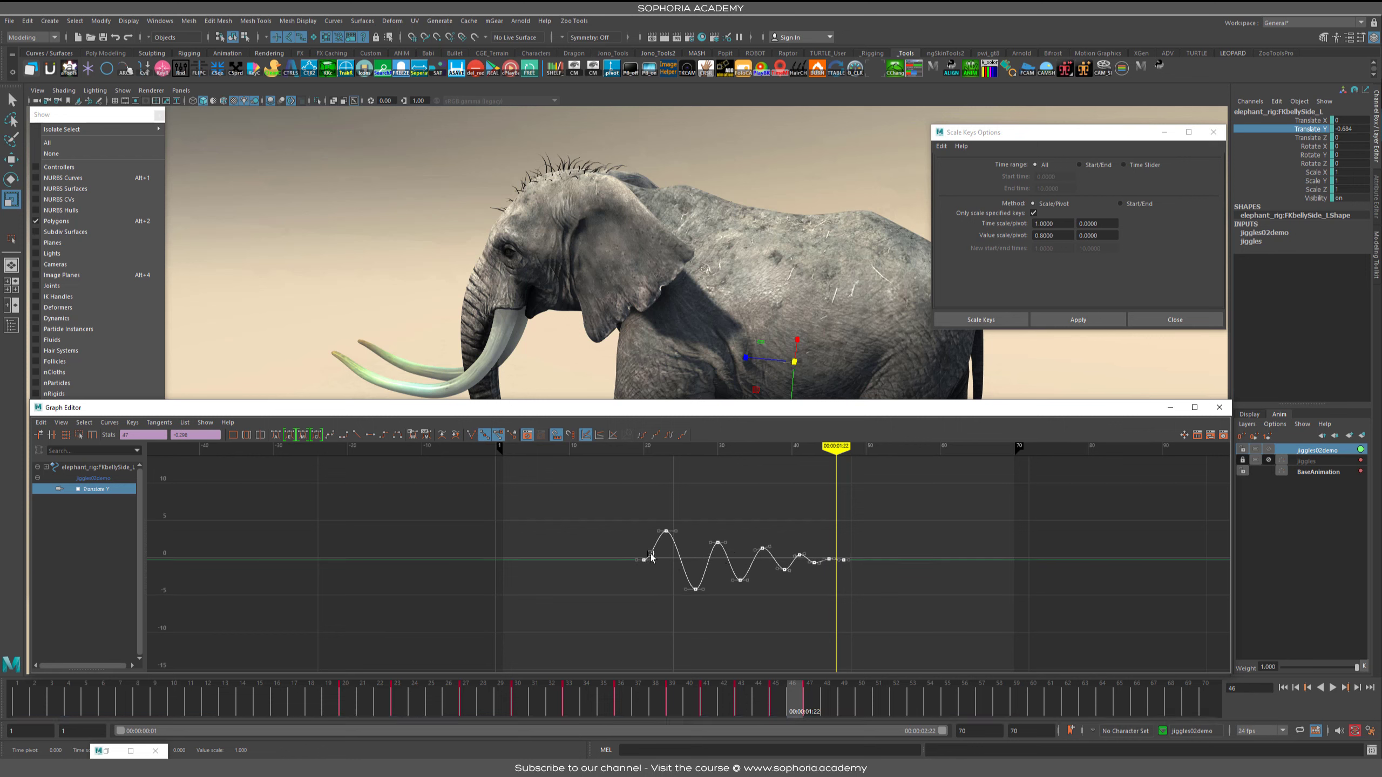
pyautogui.moveTo(651, 560); pyautogui.dragTo(661, 559)
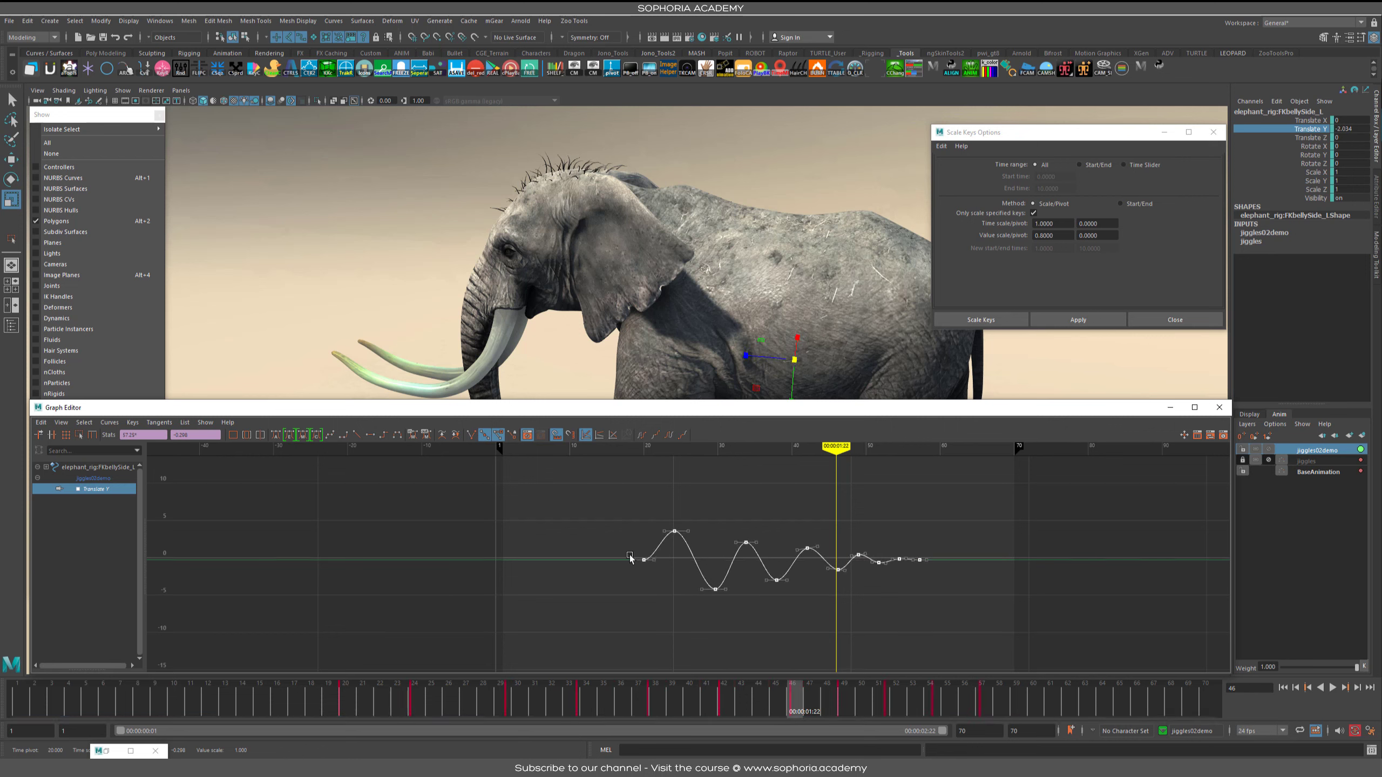
pyautogui.click(41, 423)
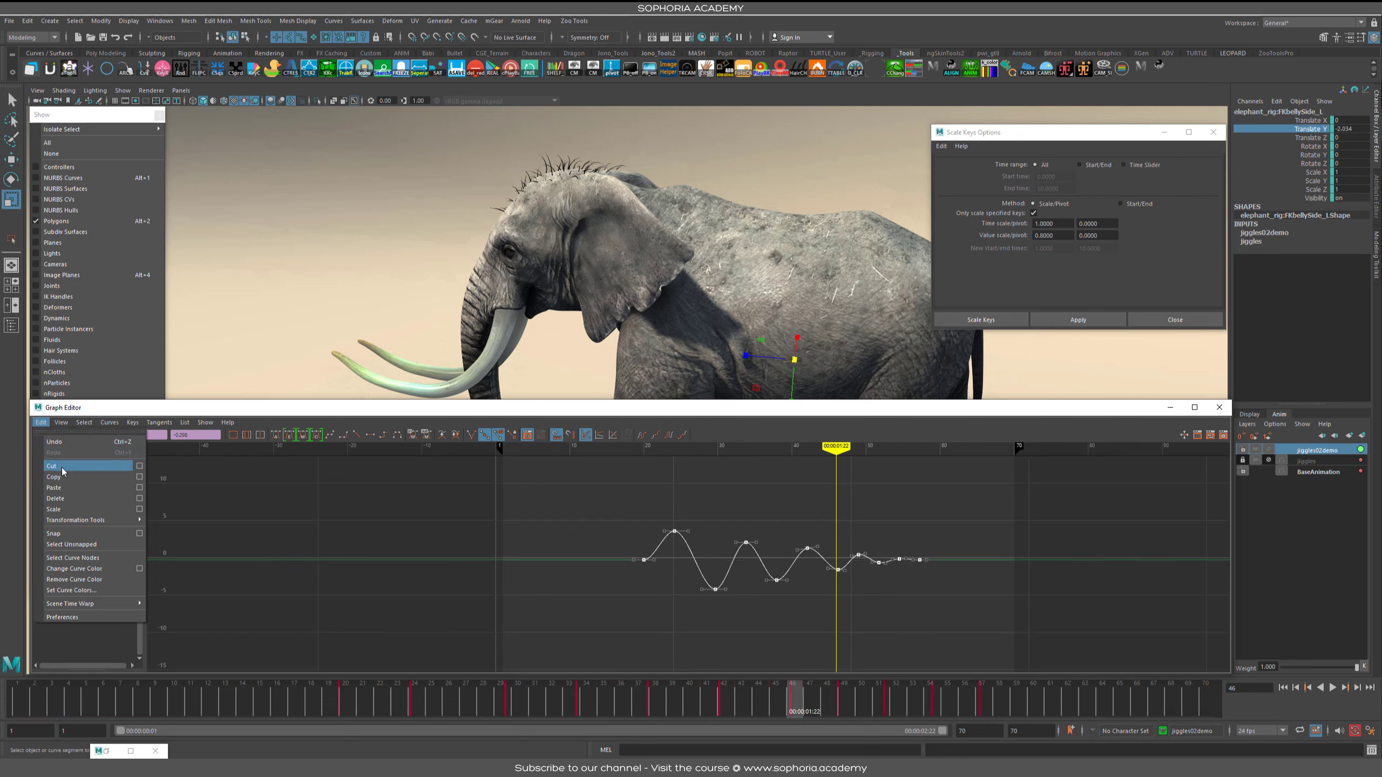
pyautogui.click(77, 534)
# Step: Play back the walk with the Graph Editor minimized to check the stretched belly jiggle
pyautogui.click(1170, 408)
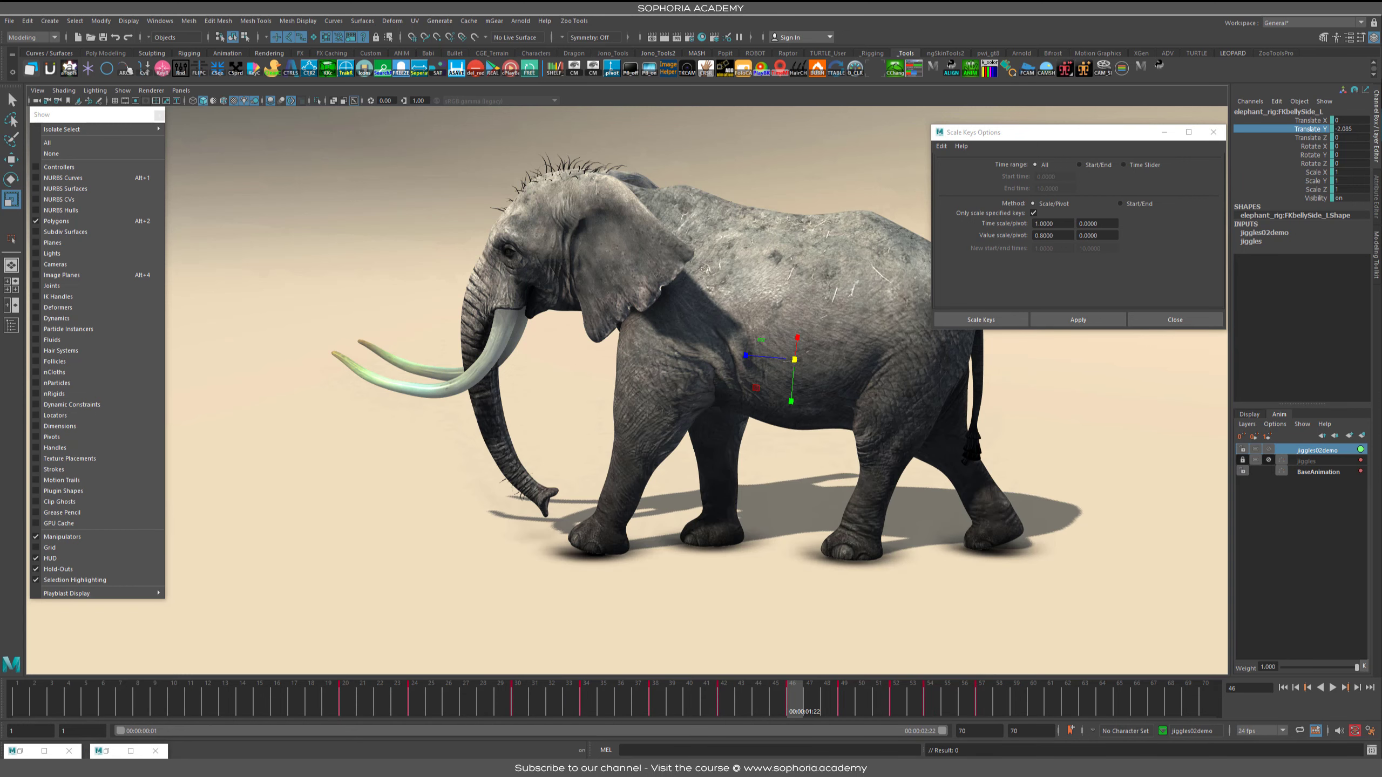
pyautogui.hotkey('alt', 'v')
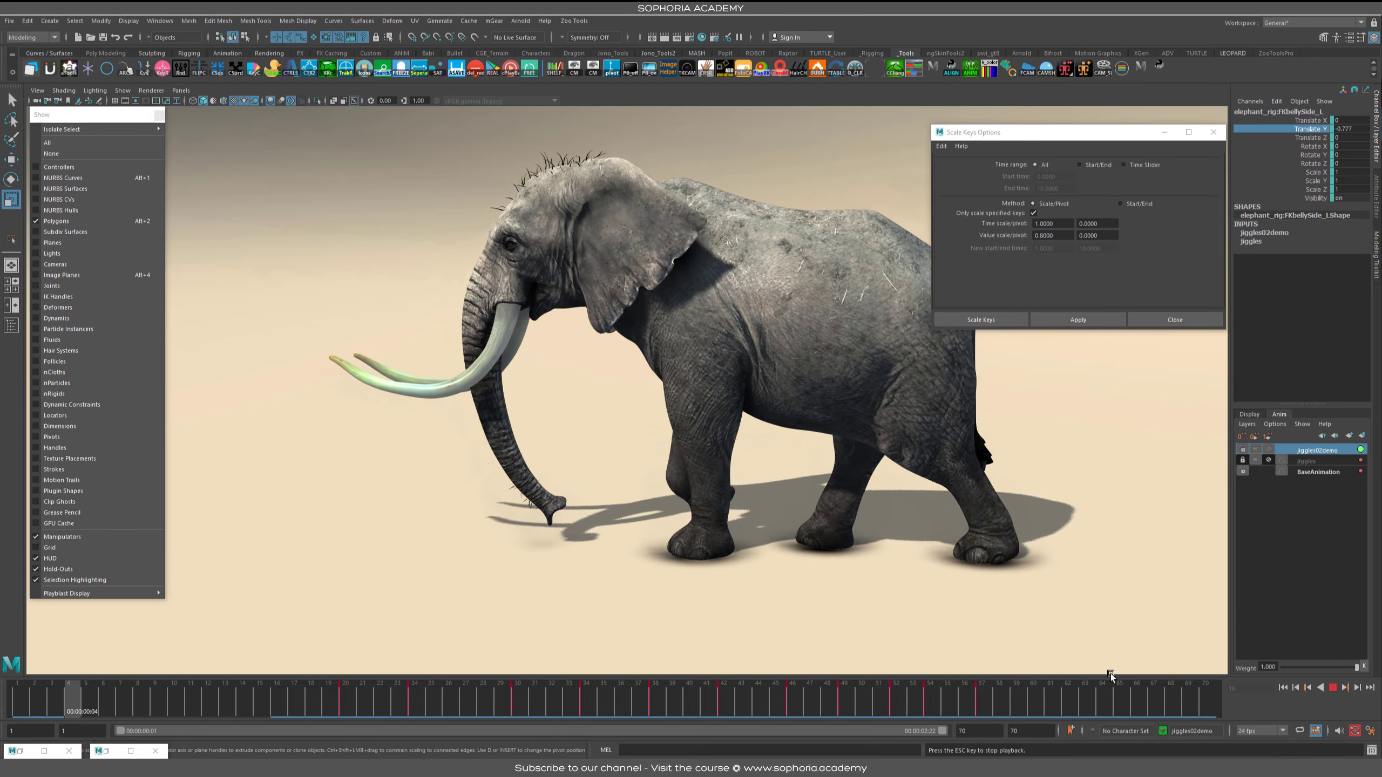
pyautogui.press('Escape')
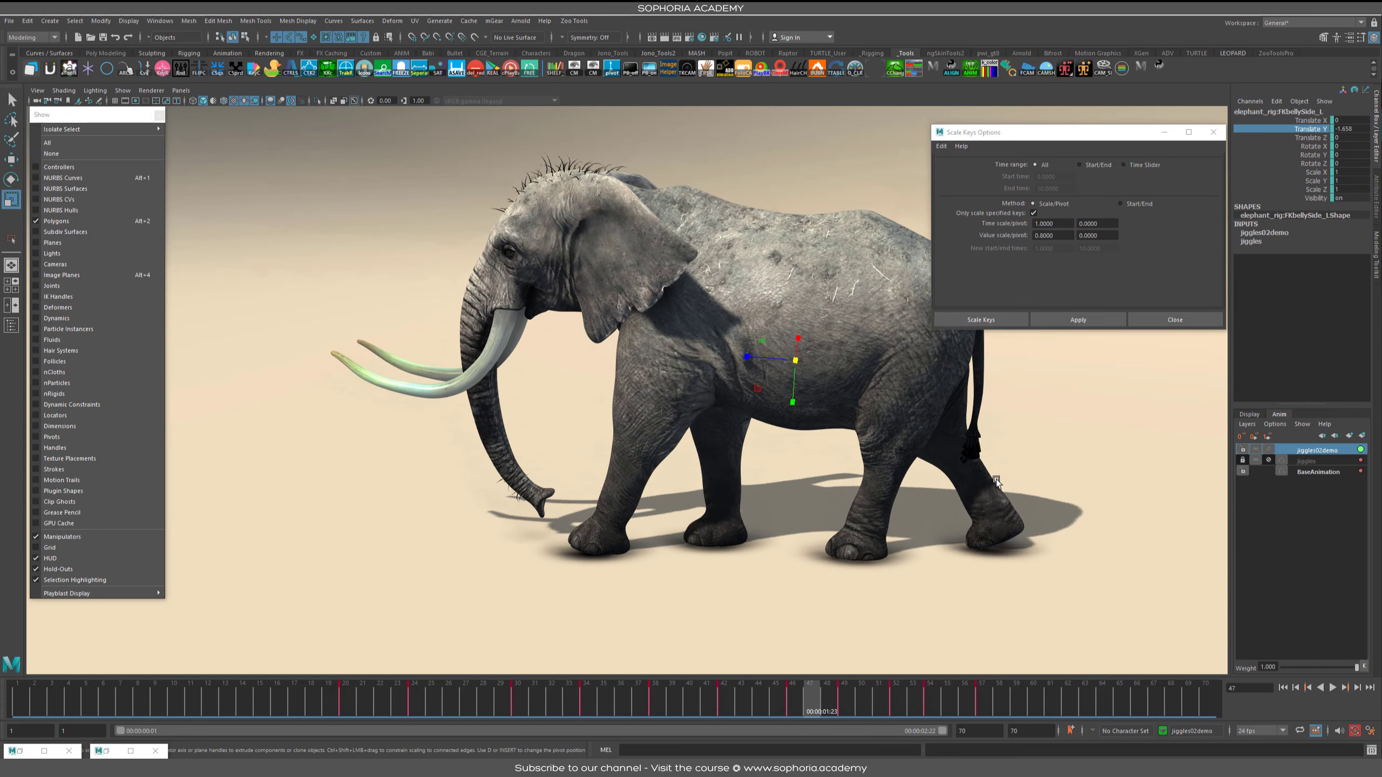
# Step: Move the whole Translate Y wave earlier in time so that its first key falls on frame 8
pyautogui.click(20, 752)
pyautogui.press('w')
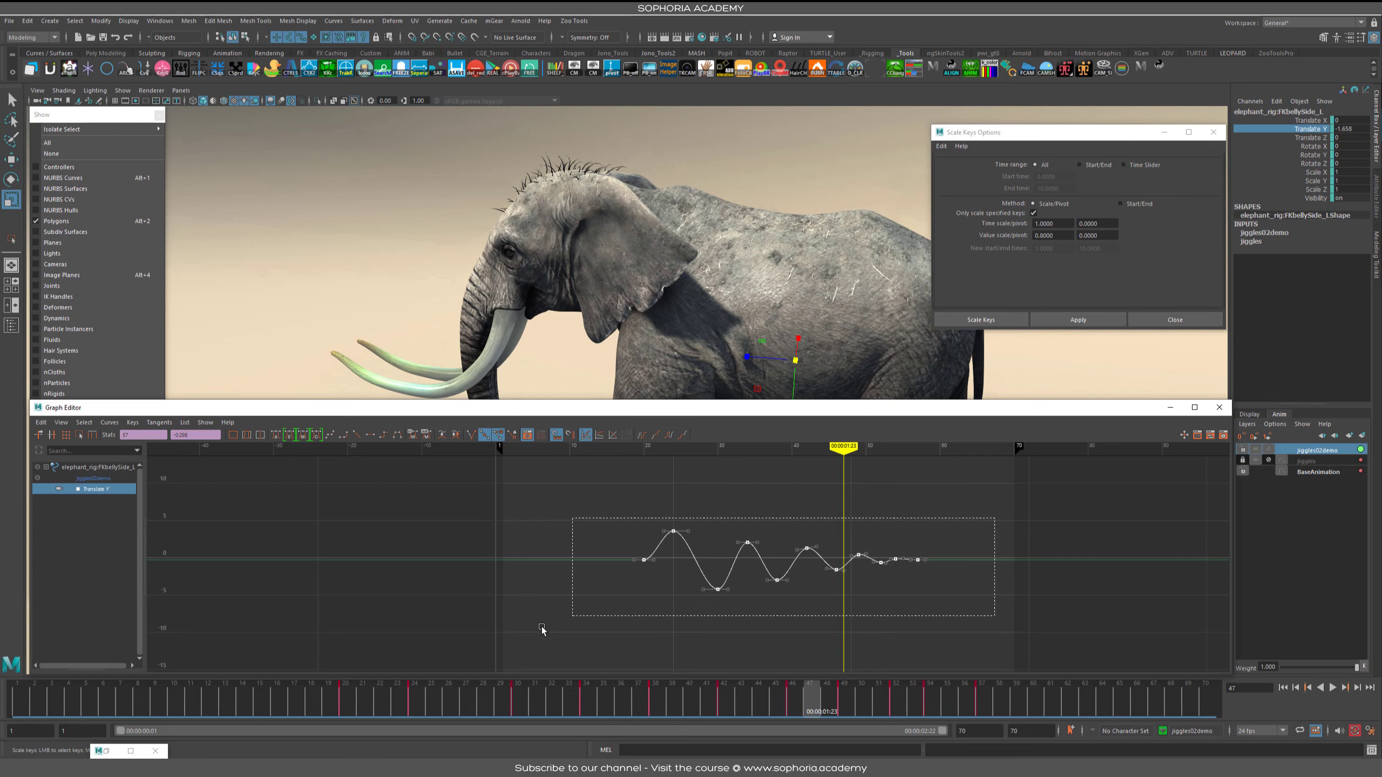
pyautogui.keyDown('shift'); pyautogui.moveTo(455, 610); pyautogui.dragTo(447, 610, button='middle'); pyautogui.keyUp('shift')
pyautogui.moveTo(22, 709); pyautogui.dragTo(187, 720)
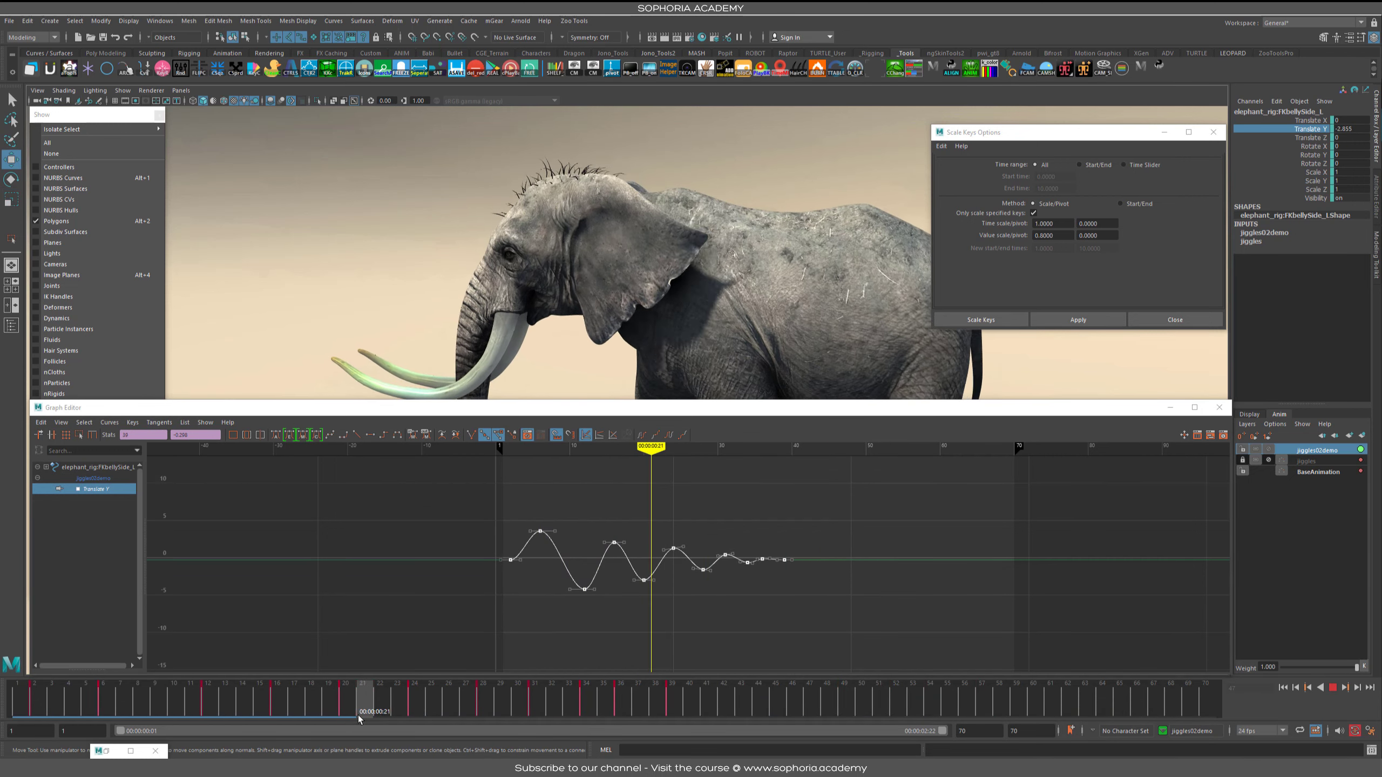
pyautogui.press('Escape')
pyautogui.keyDown('shift'); pyautogui.moveTo(457, 617); pyautogui.dragTo(505, 616, button='middle'); pyautogui.keyUp('shift')
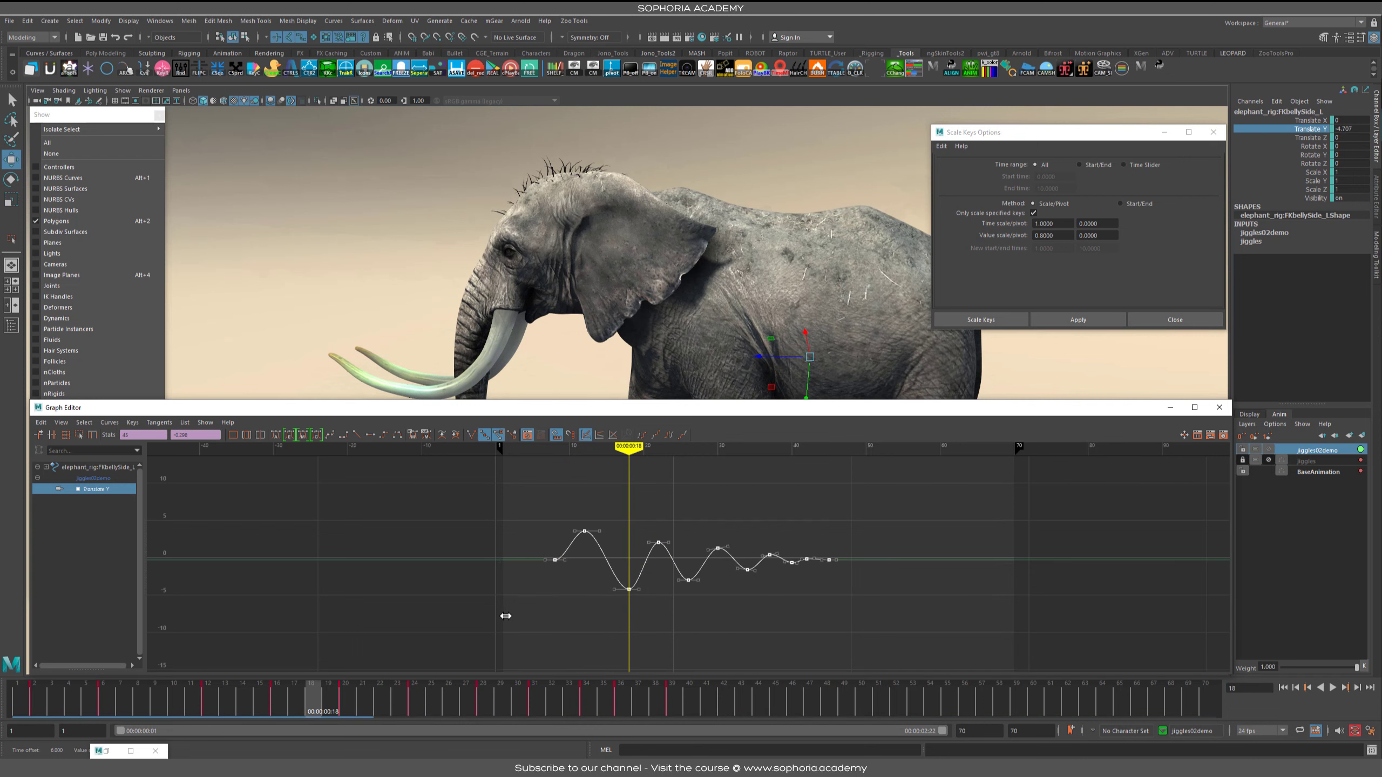
# Step: Play back the walk to check the timing of the shifted jiggle against the footsteps
pyautogui.click(74, 695)
pyautogui.hotkey('alt', 'v')
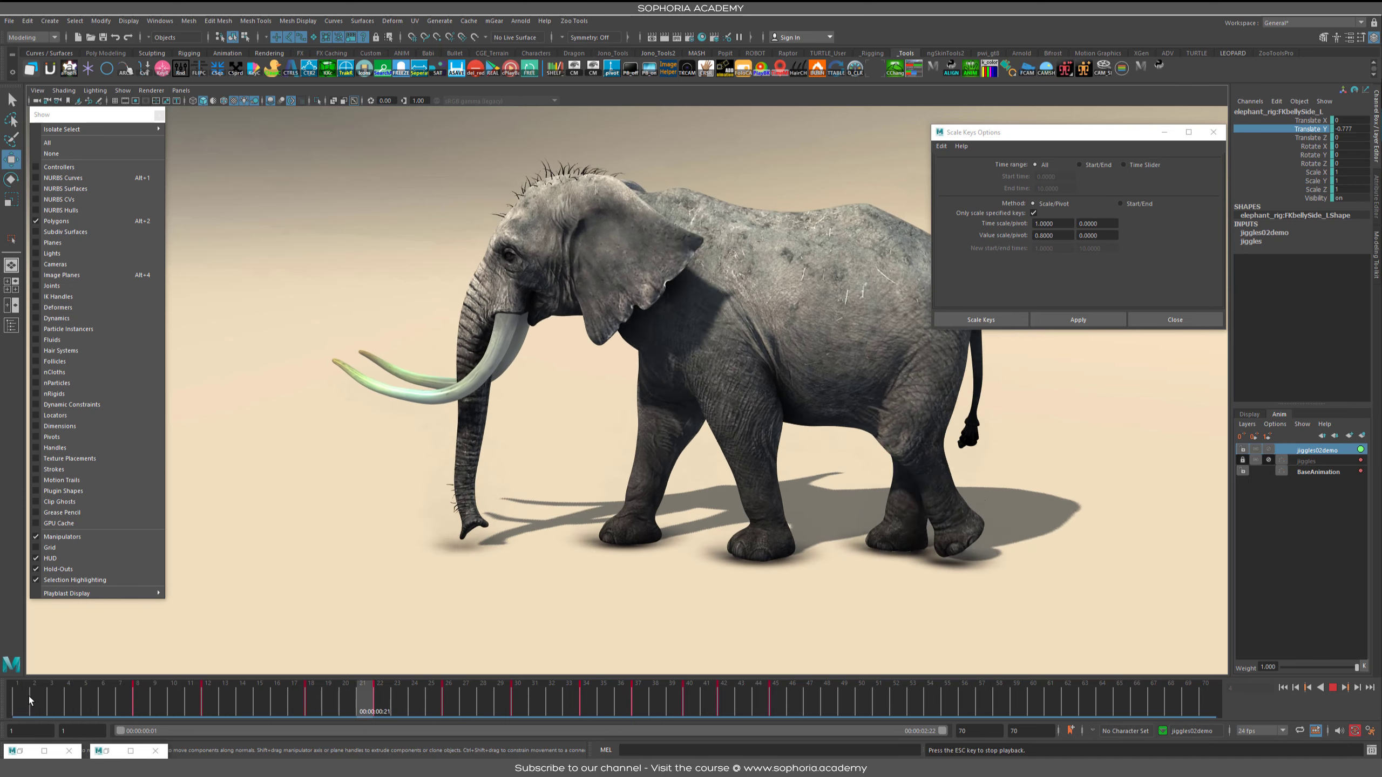
pyautogui.press('Escape')
# Step: Show the NURBS control curves again and copy the left belly-side control's Translate Y keys from the Graph Editor
pyautogui.scroll(5, 829, 340)
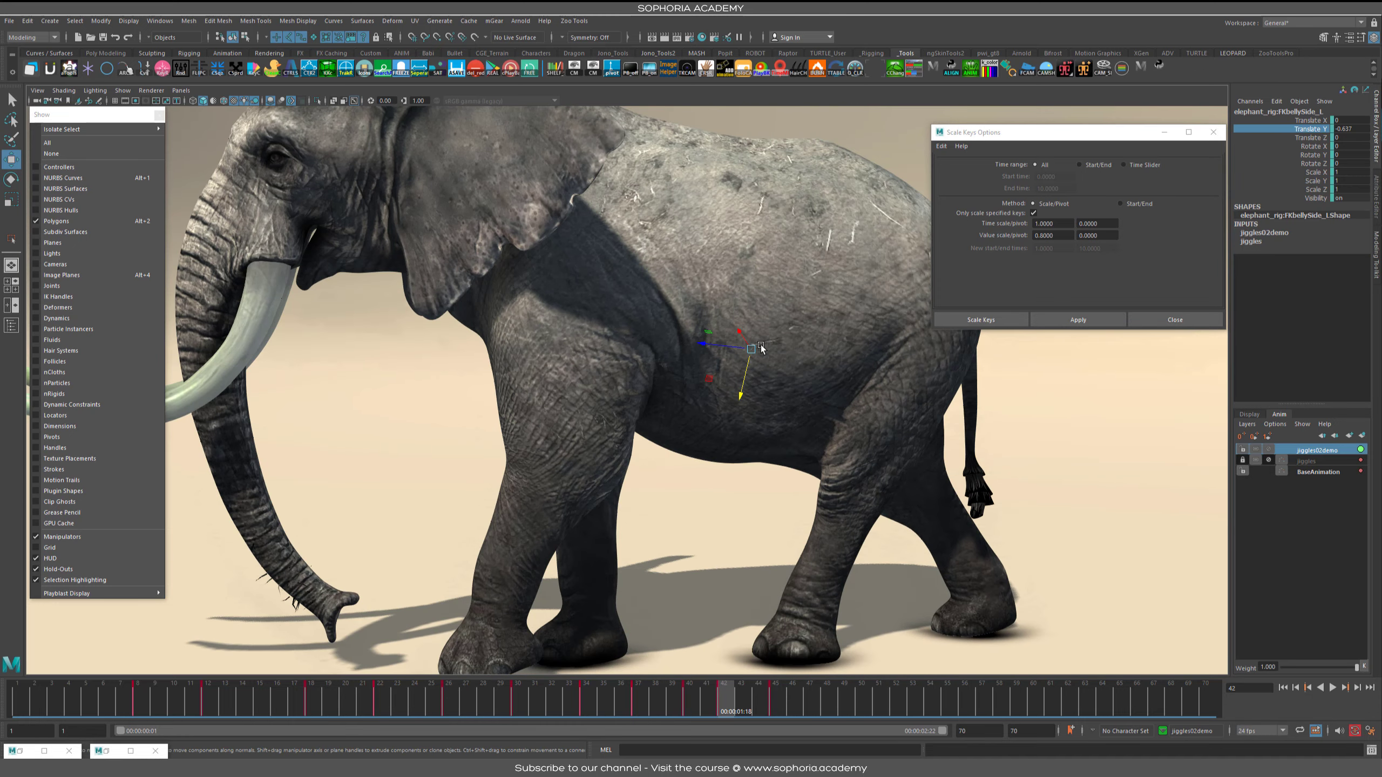
pyautogui.hotkey('alt', '1')
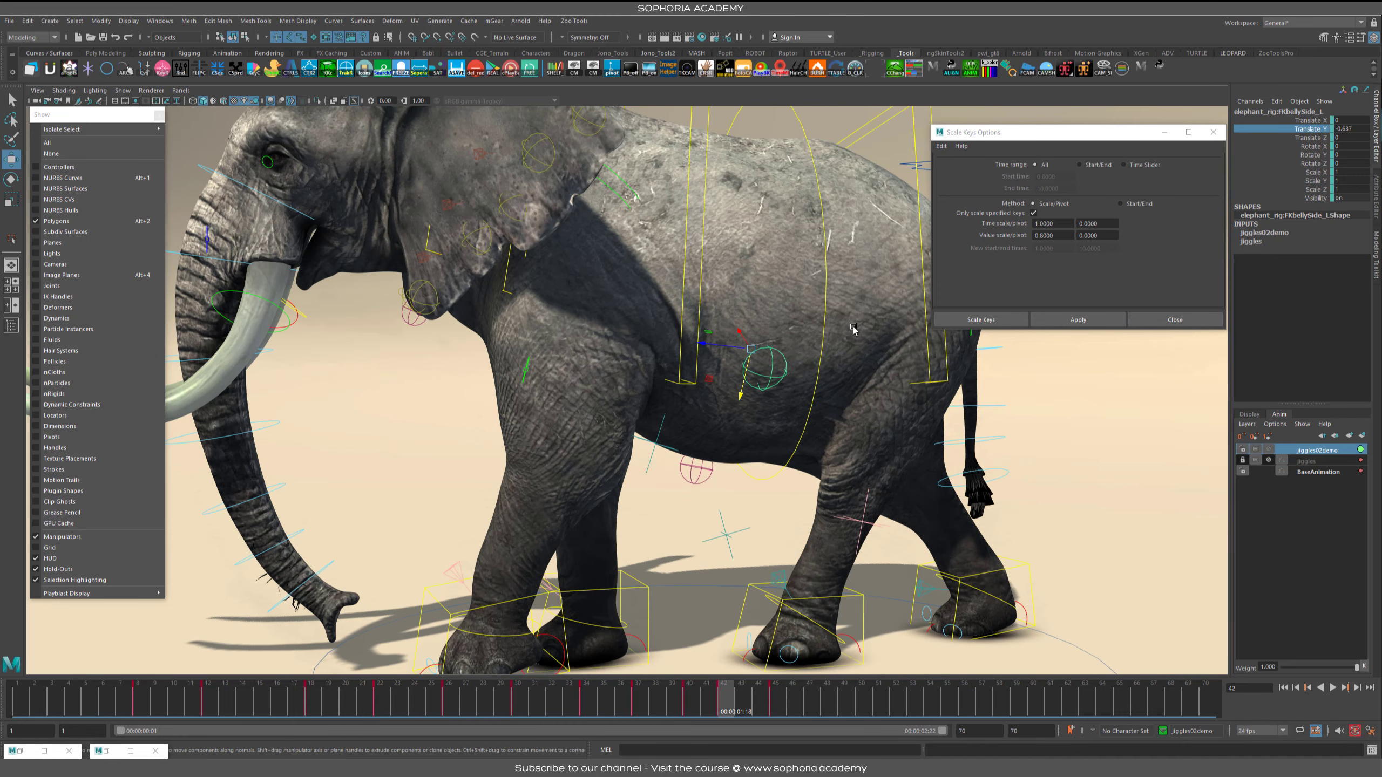
pyautogui.hotkey('alt', 'g')
pyautogui.click(41, 423)
pyautogui.click(54, 477)
pyautogui.click(1171, 407)
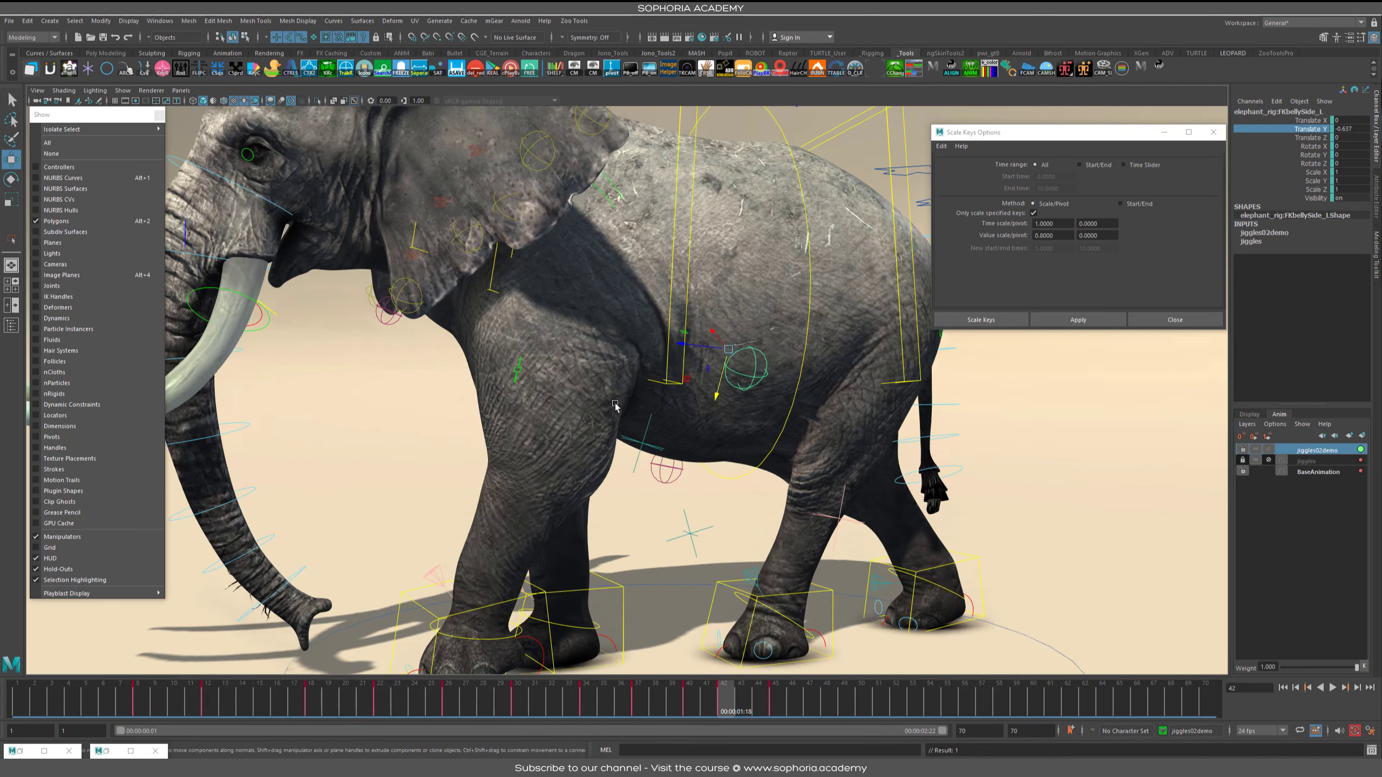
pyautogui.keyDown('alt'); pyautogui.moveTo(615, 511); pyautogui.dragTo(717, 476, button='middle'); pyautogui.keyUp('alt')
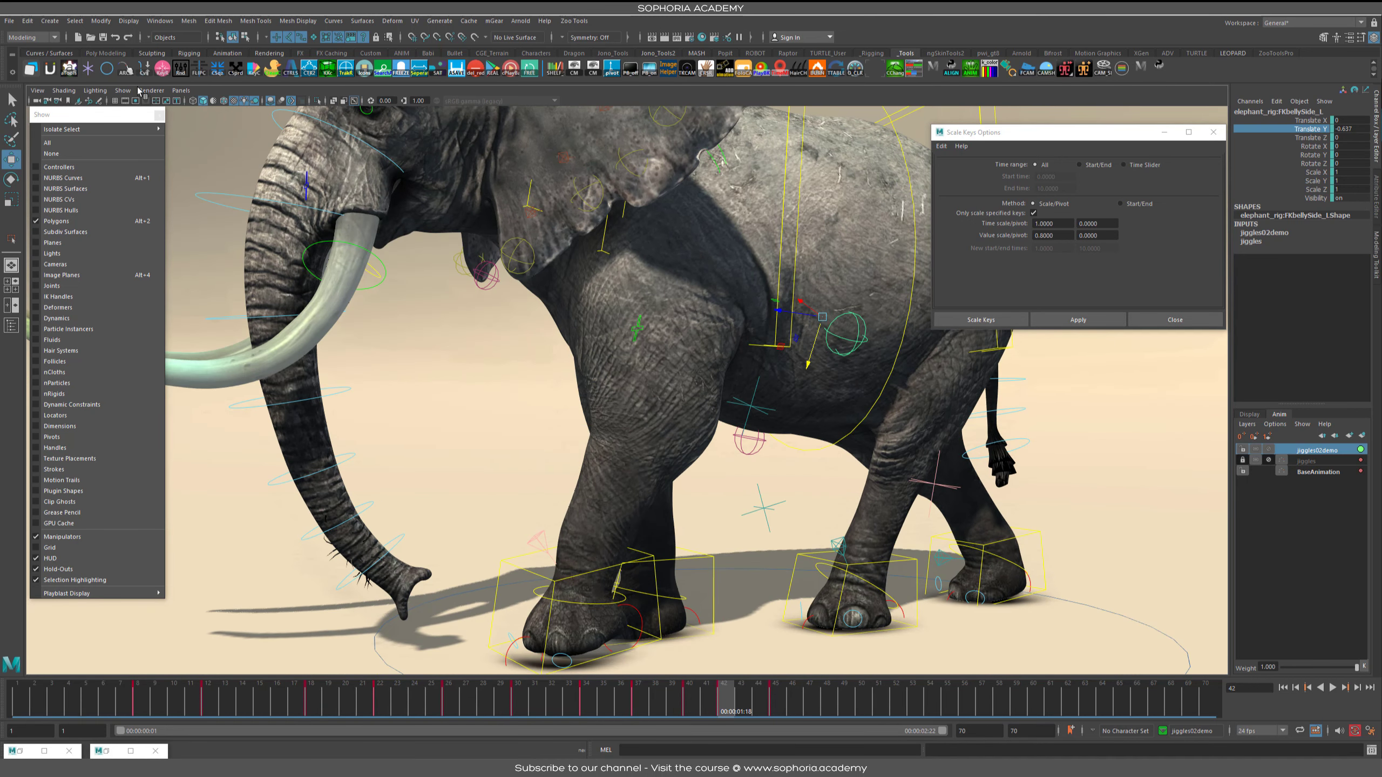
# Step: Show NURBS surfaces in the viewport to bring up the rig's red jiggle controls on the legs
pyautogui.click(121, 91)
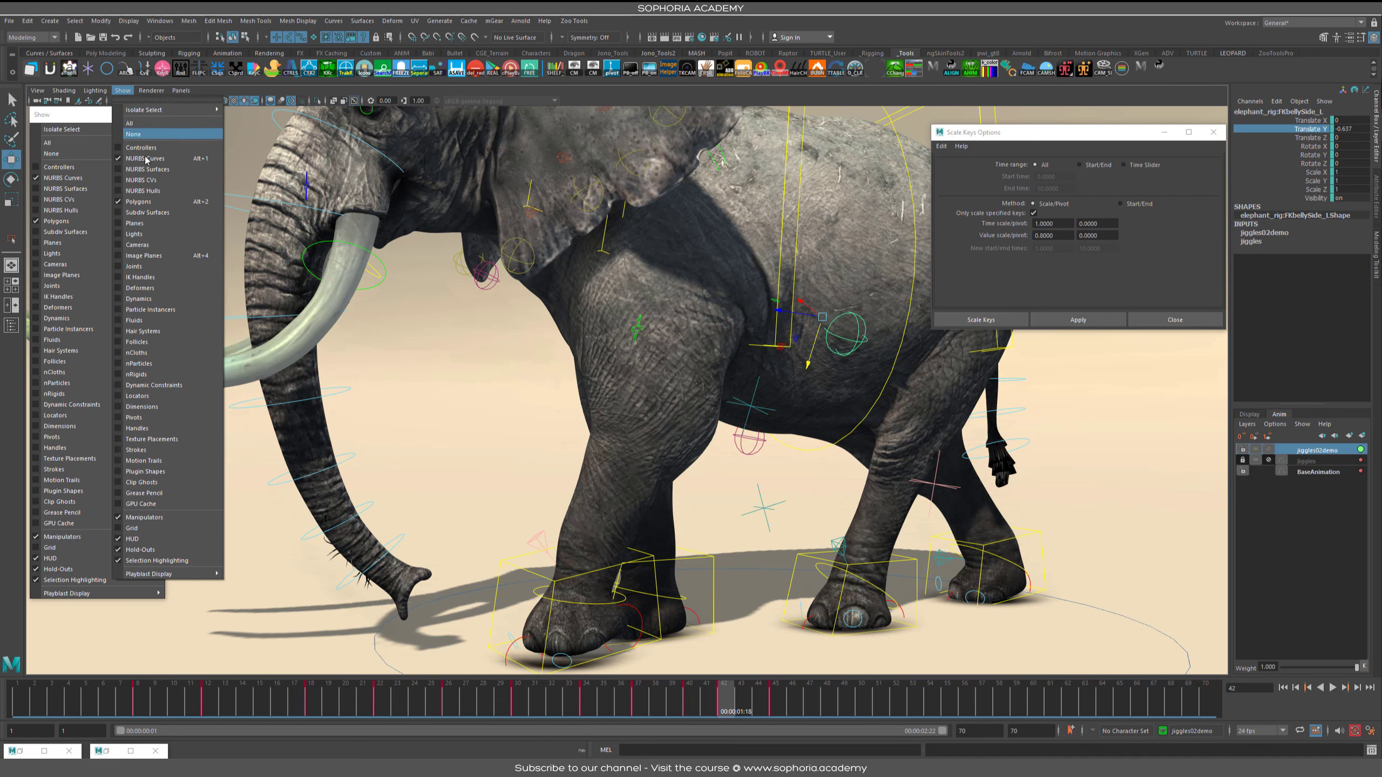
pyautogui.click(163, 164)
pyautogui.click(163, 175)
pyautogui.keyDown('alt'); pyautogui.moveTo(632, 334); pyautogui.dragTo(635, 326); pyautogui.keyUp('alt')
pyautogui.keyDown('alt'); pyautogui.moveTo(566, 311); pyautogui.dragTo(604, 313, button='right'); pyautogui.keyUp('alt')
pyautogui.keyDown('alt'); pyautogui.moveTo(566, 308); pyautogui.dragTo(605, 306); pyautogui.keyUp('alt')
pyautogui.click(613, 295)
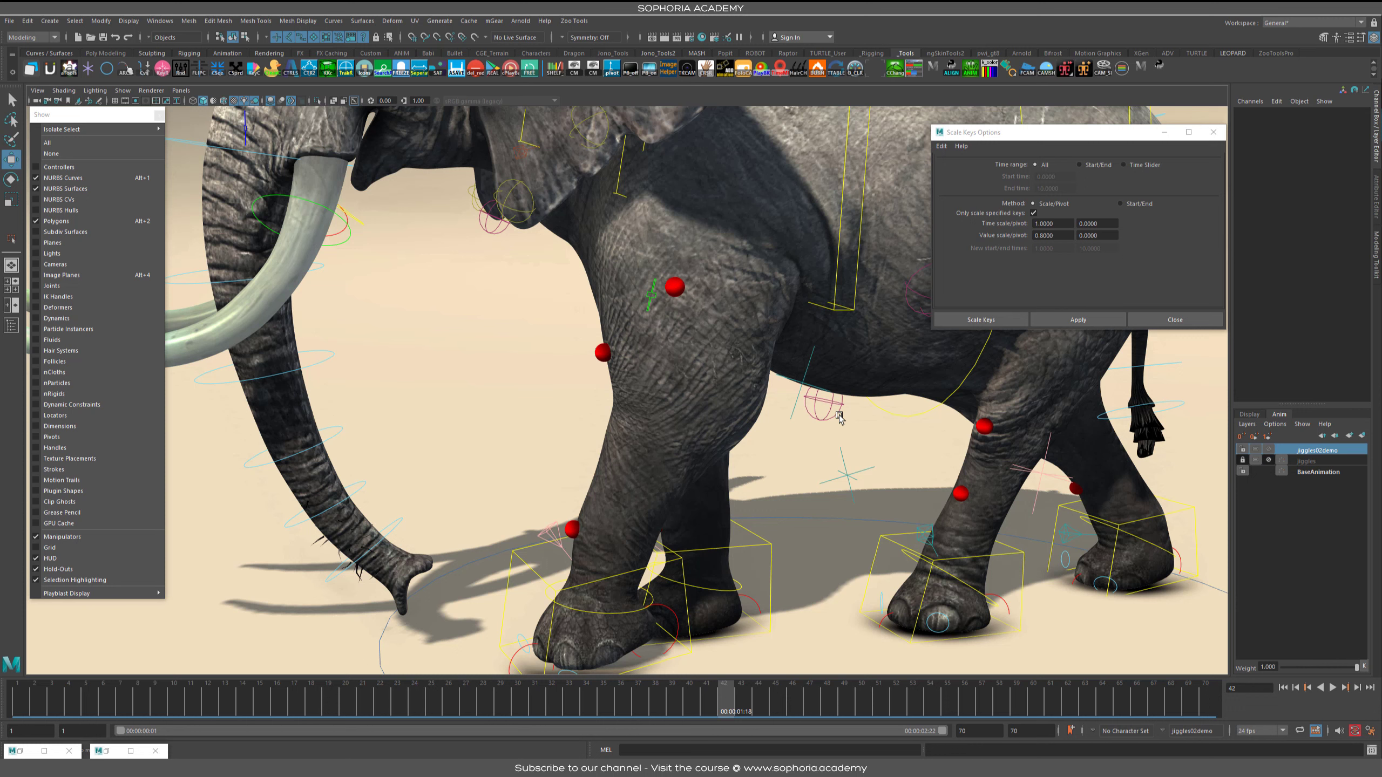
pyautogui.keyDown('alt'); pyautogui.moveTo(842, 417); pyautogui.dragTo(757, 428); pyautogui.keyUp('alt')
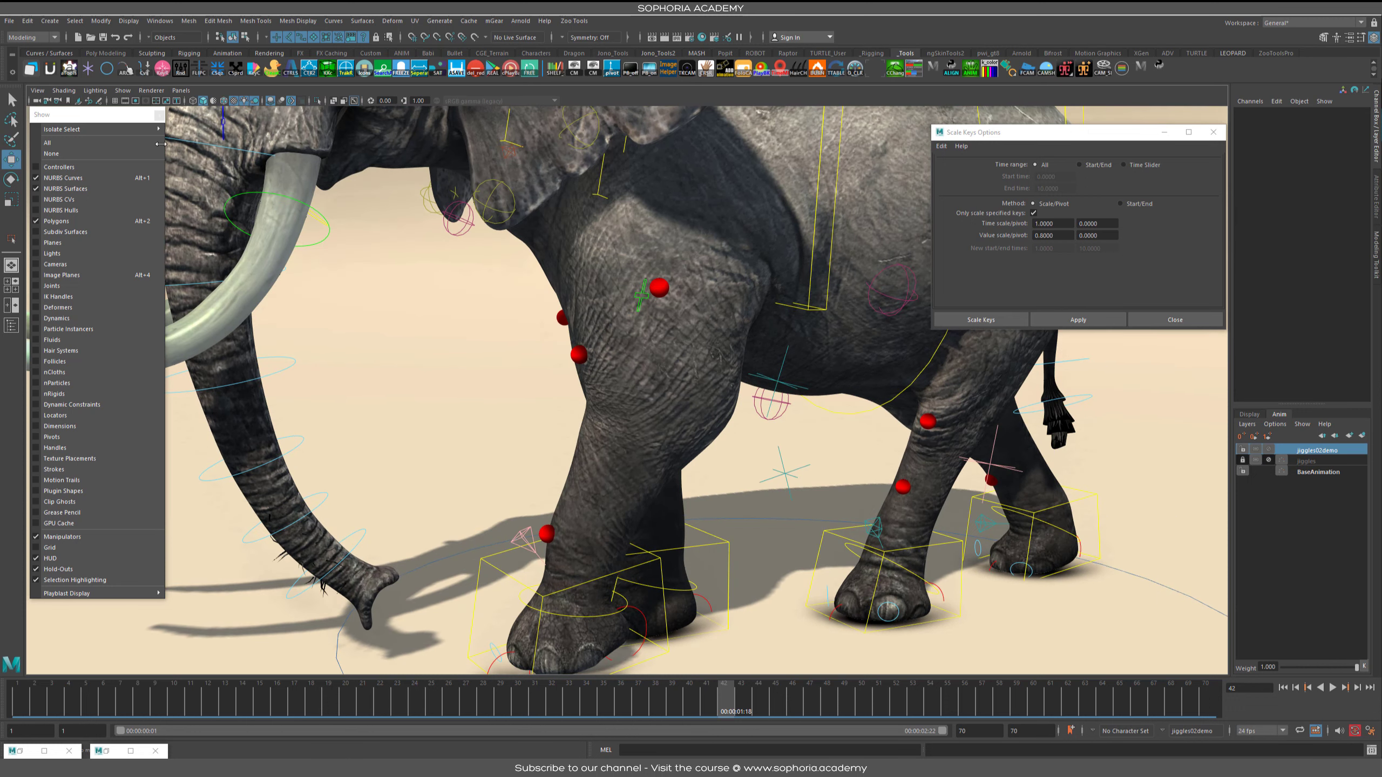
# Step: Test-move the left shoulder jiggle control, undo the move, and add the control to the jiggles02demo animation layer
pyautogui.moveTo(563, 257); pyautogui.dragTo(735, 317)
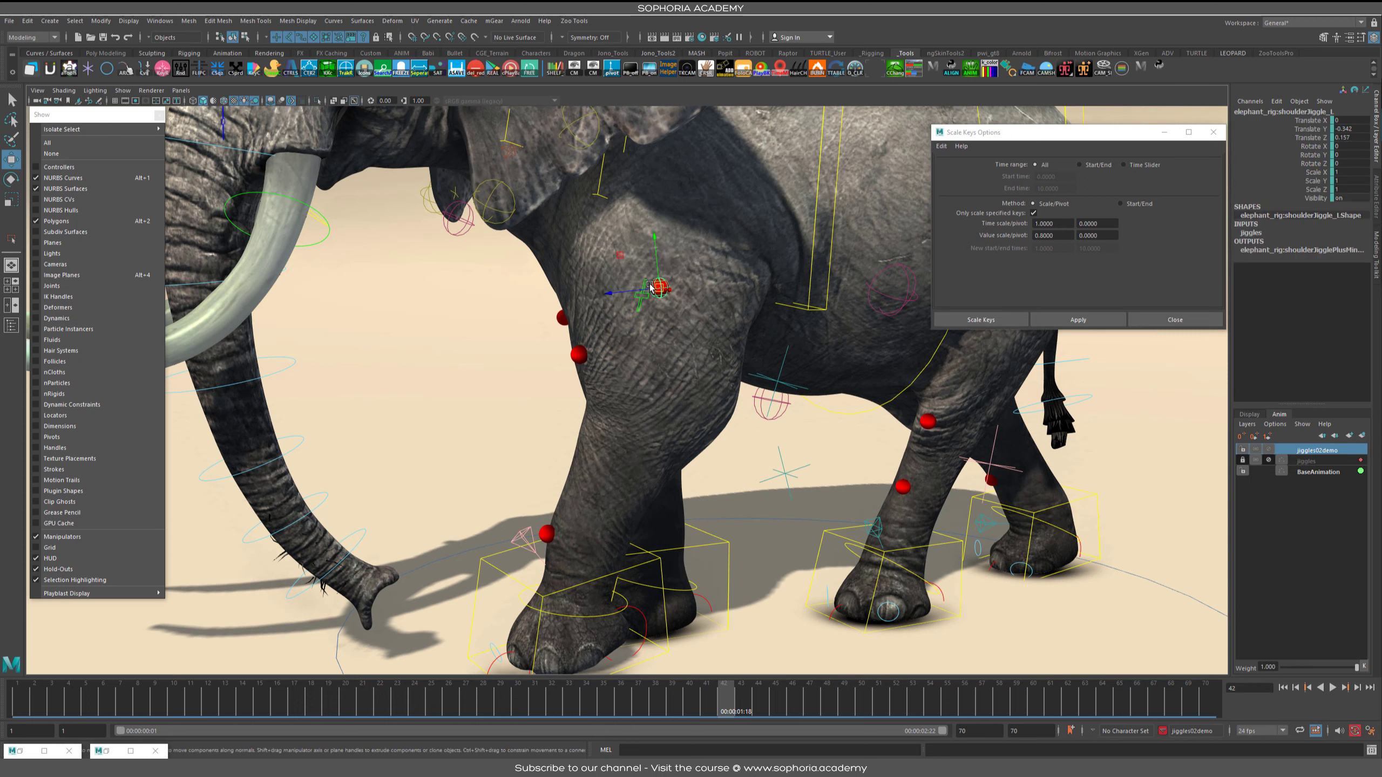
pyautogui.moveTo(653, 288); pyautogui.dragTo(687, 243)
pyautogui.hotkey('ctrl', 'z')
pyautogui.click(1339, 452)
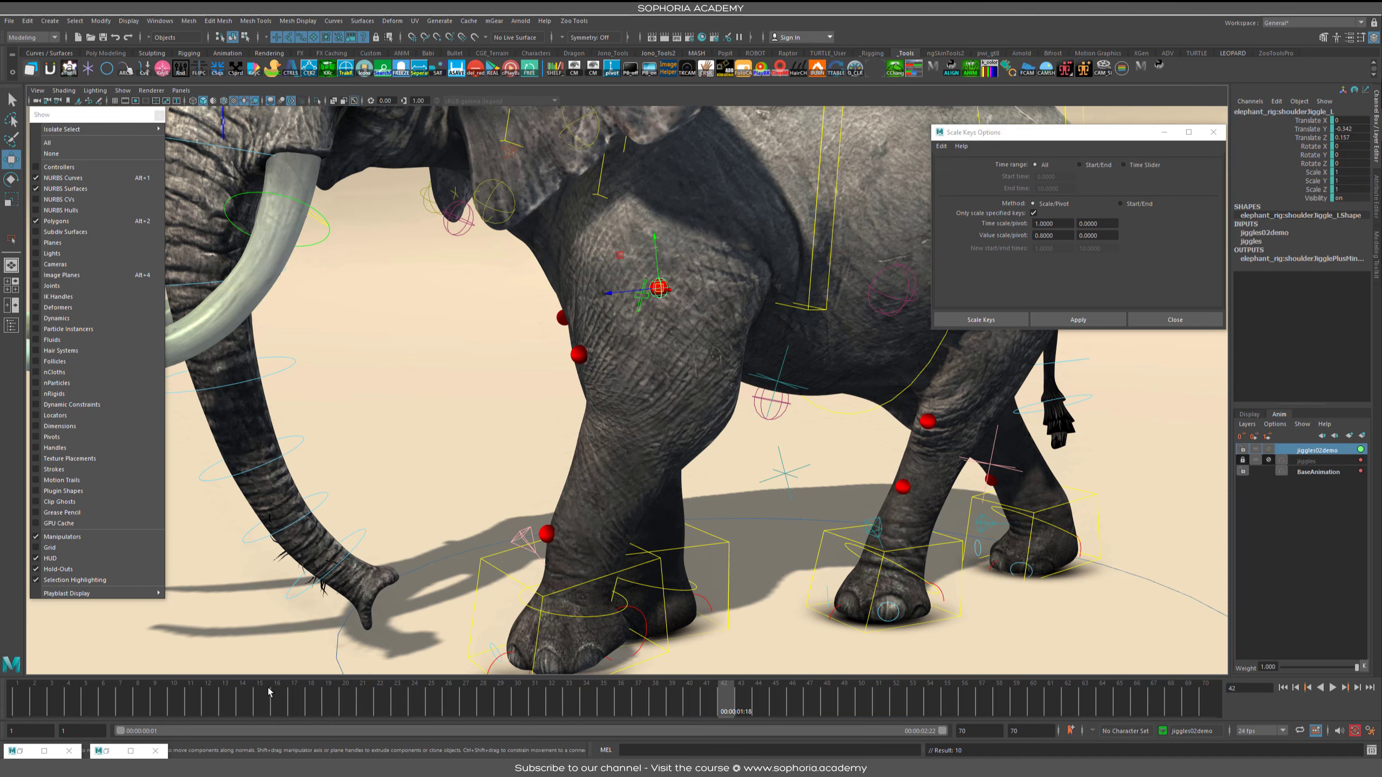
# Step: Paste the copied Translate Y wave onto the left shoulder jiggle control, starting at frame 50
pyautogui.hotkey('alt', 'v')
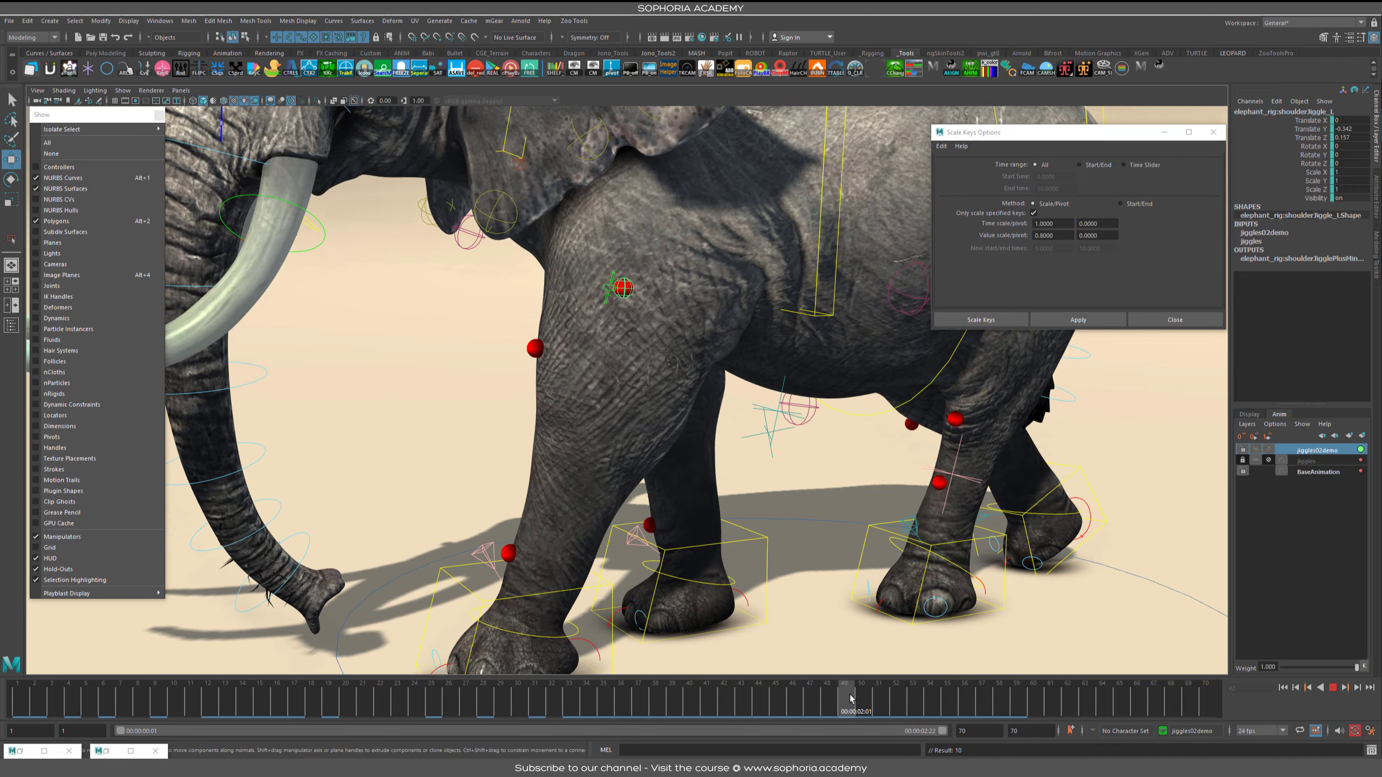
pyautogui.moveTo(849, 699); pyautogui.dragTo(864, 697)
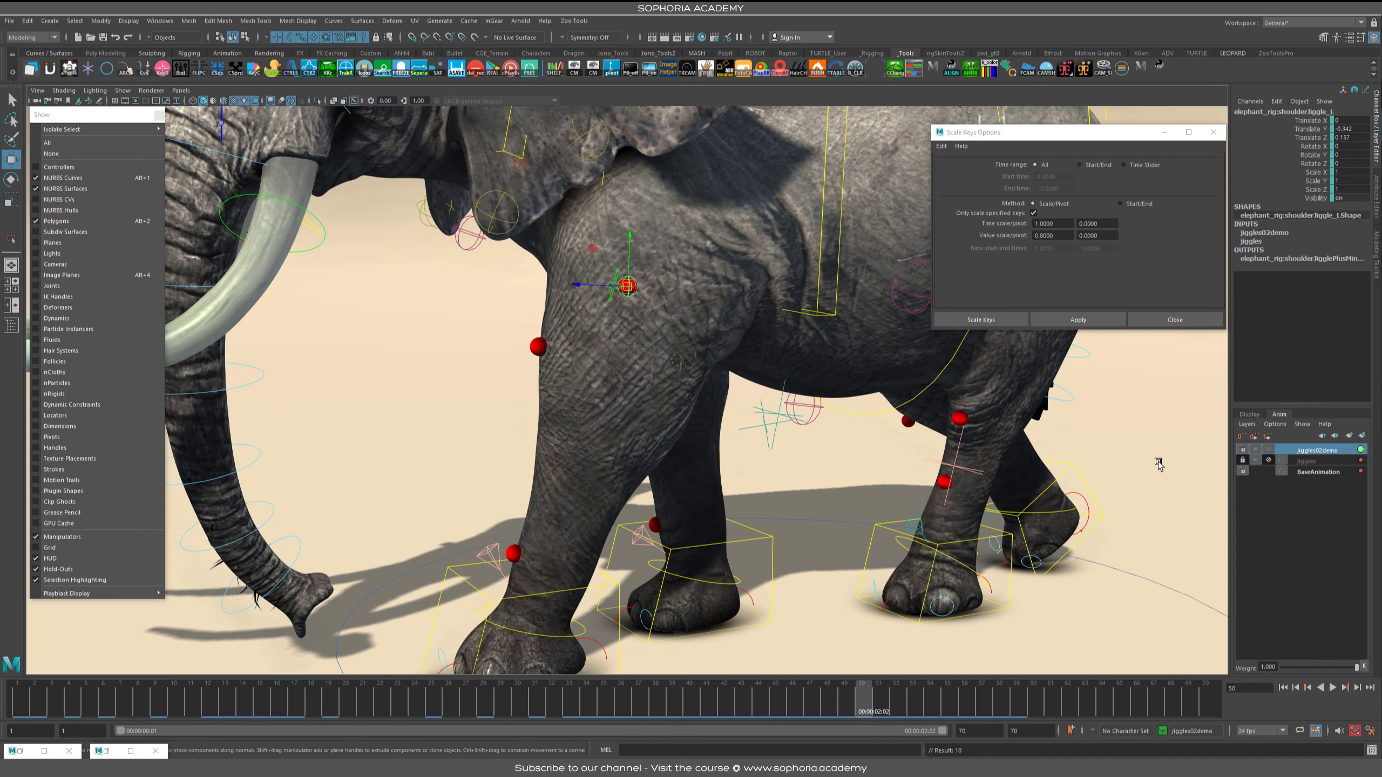
pyautogui.hotkey('alt', 'g')
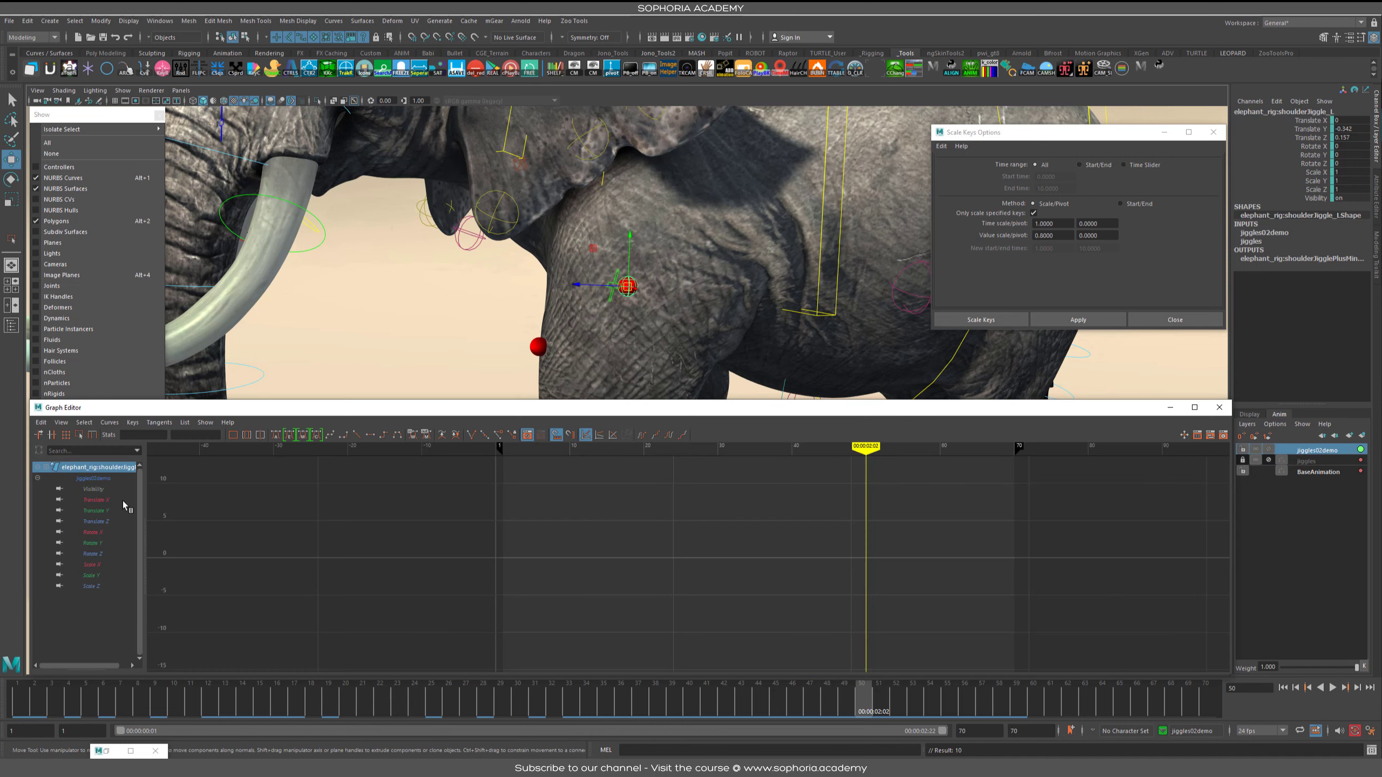
pyautogui.click(112, 511)
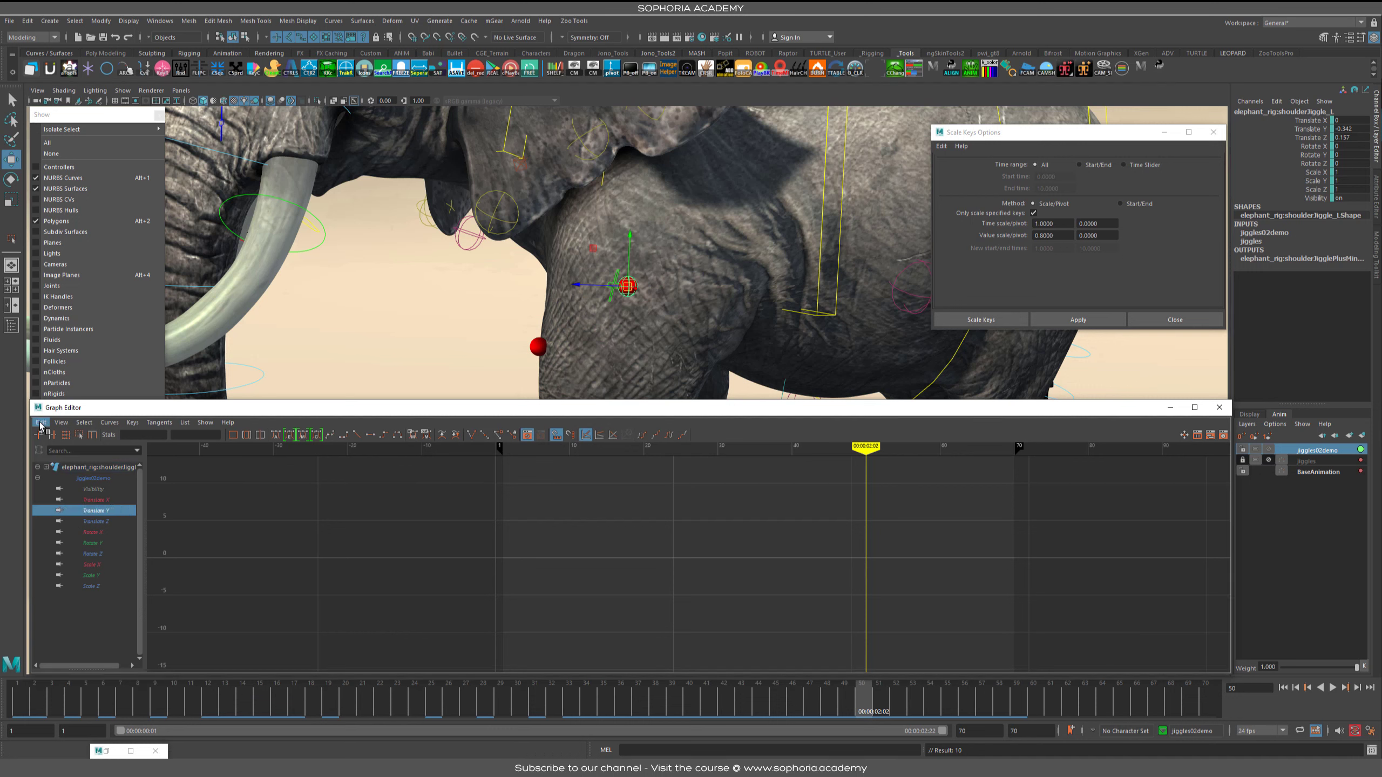
pyautogui.click(1308, 129)
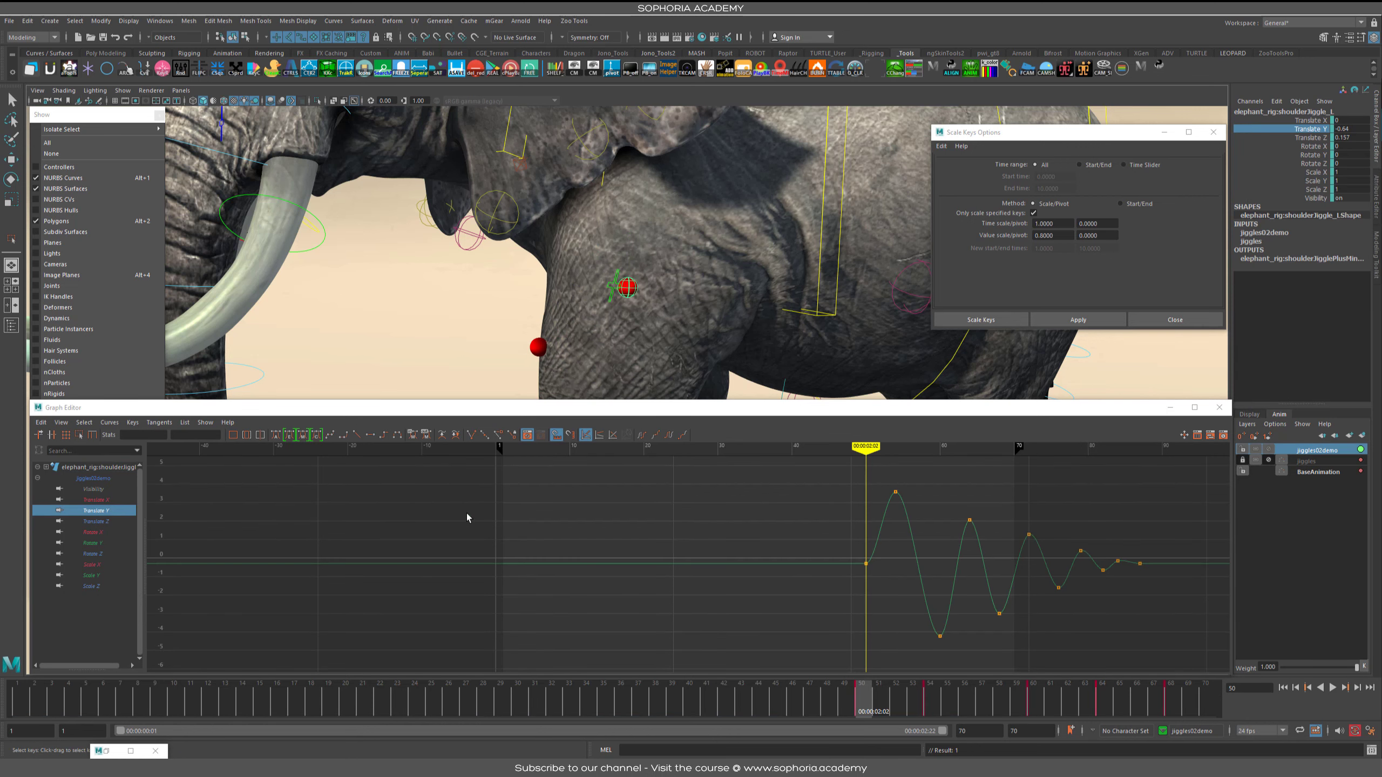
# Step: Play back the walk with the Graph Editor minimized to check the left shoulder jiggle
pyautogui.click(1170, 407)
pyautogui.hotkey('alt', 'v')
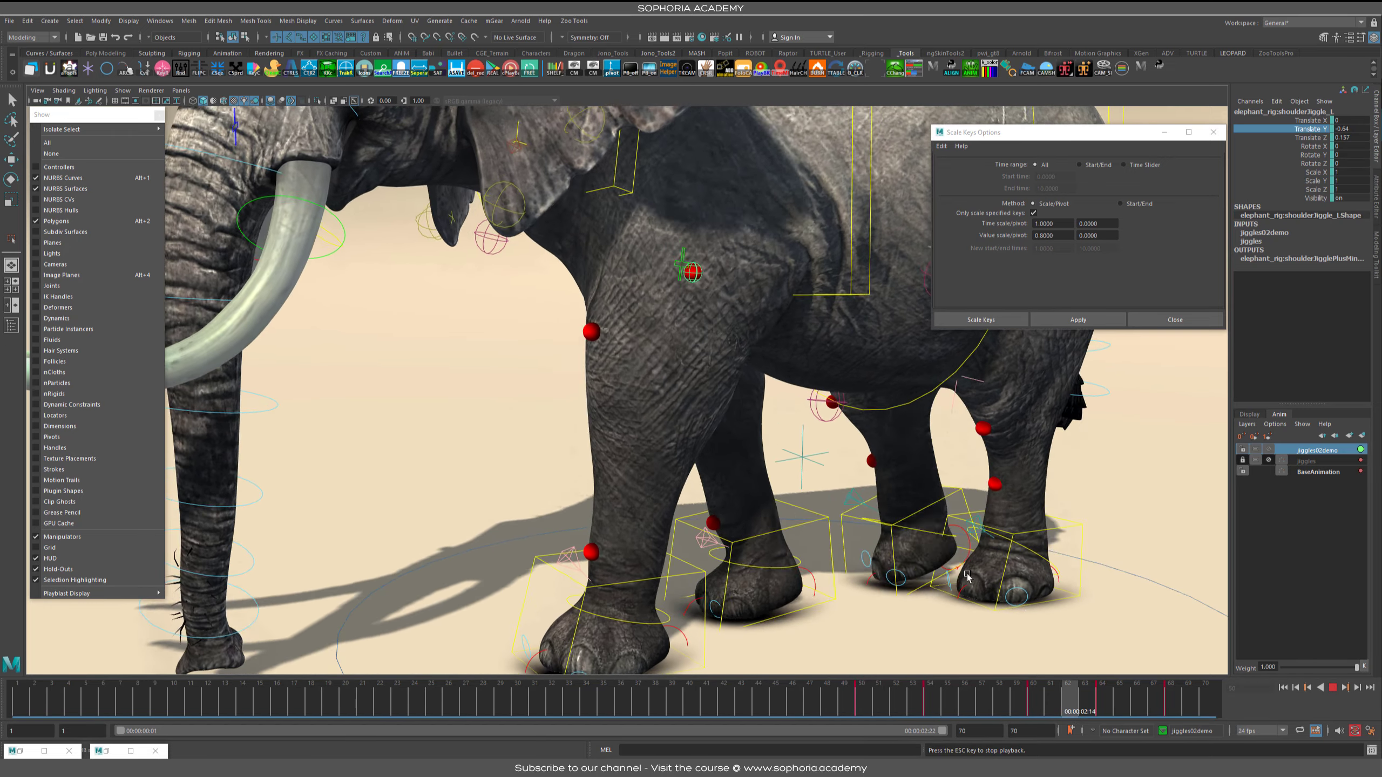
pyautogui.keyDown('alt'); pyautogui.moveTo(984, 471); pyautogui.dragTo(702, 425, button='right'); pyautogui.keyUp('alt')
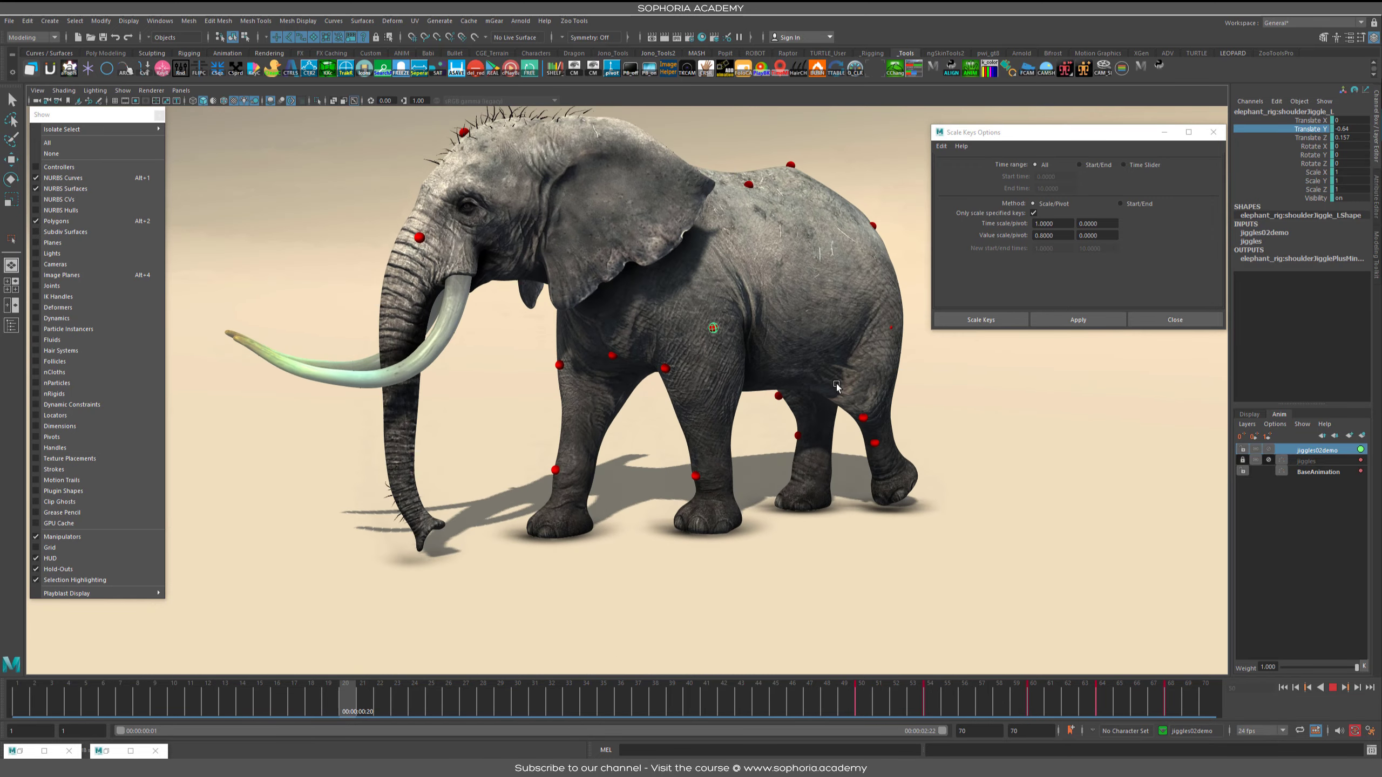
pyautogui.scroll(5, 764, 375)
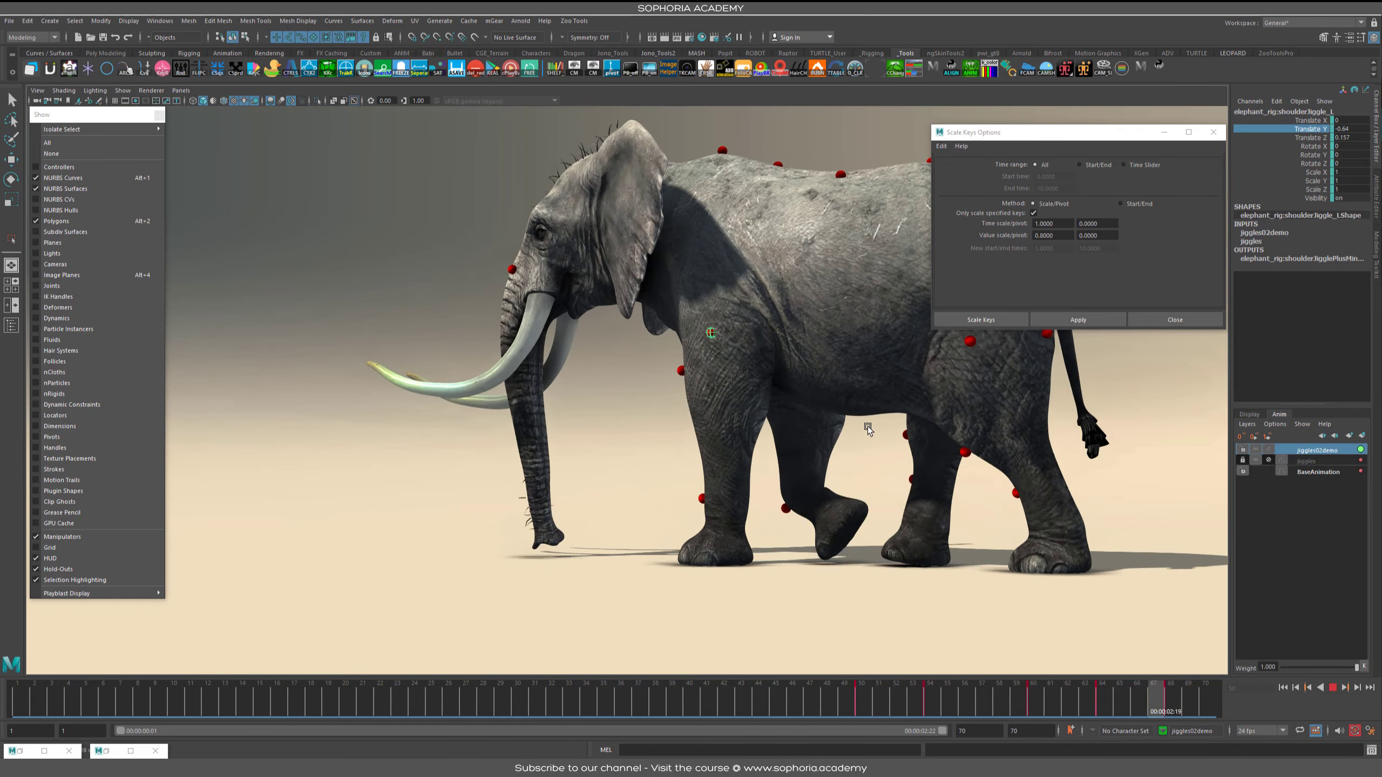
# Step: Scale all the left shoulder control's Translate Y keys down repeatedly by a value factor of 0.8 and play back the softer jiggle
pyautogui.click(20, 752)
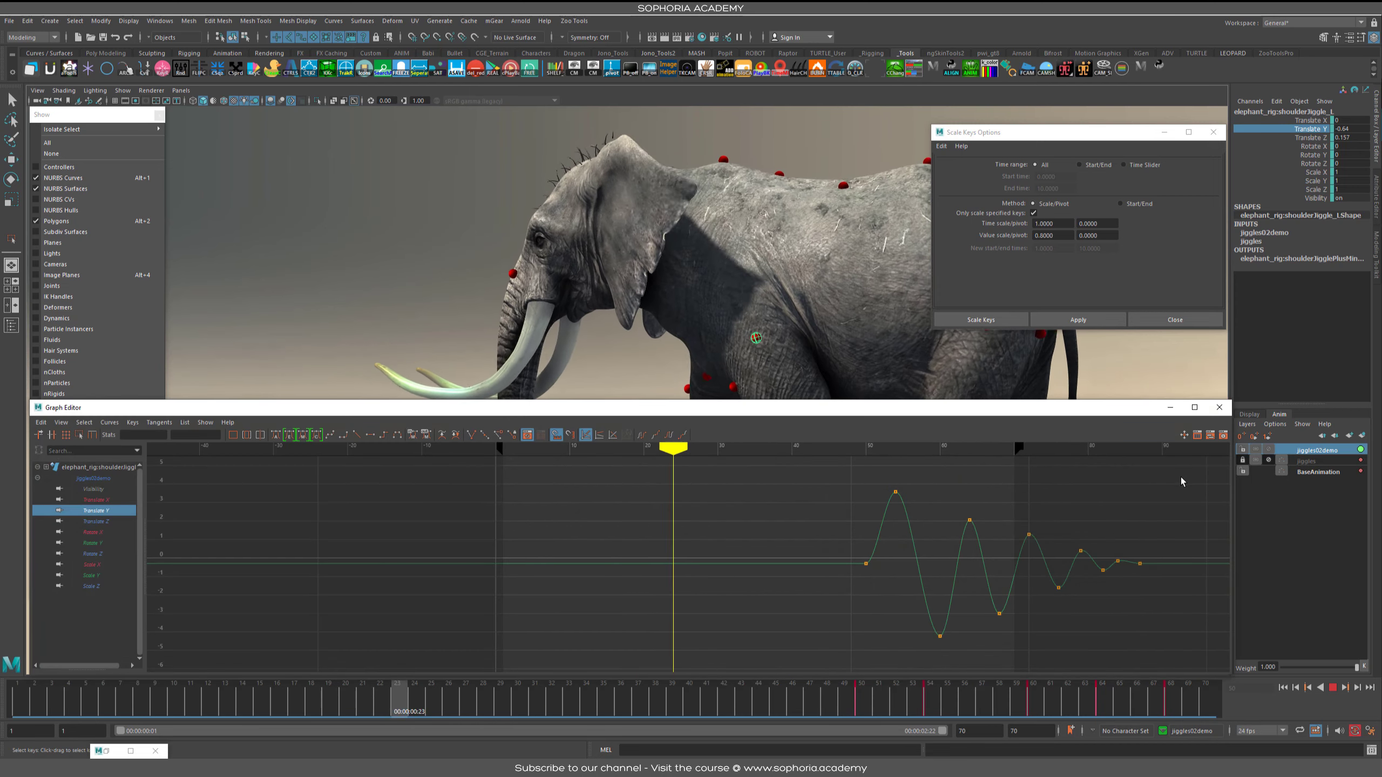
pyautogui.moveTo(1179, 468); pyautogui.dragTo(882, 652)
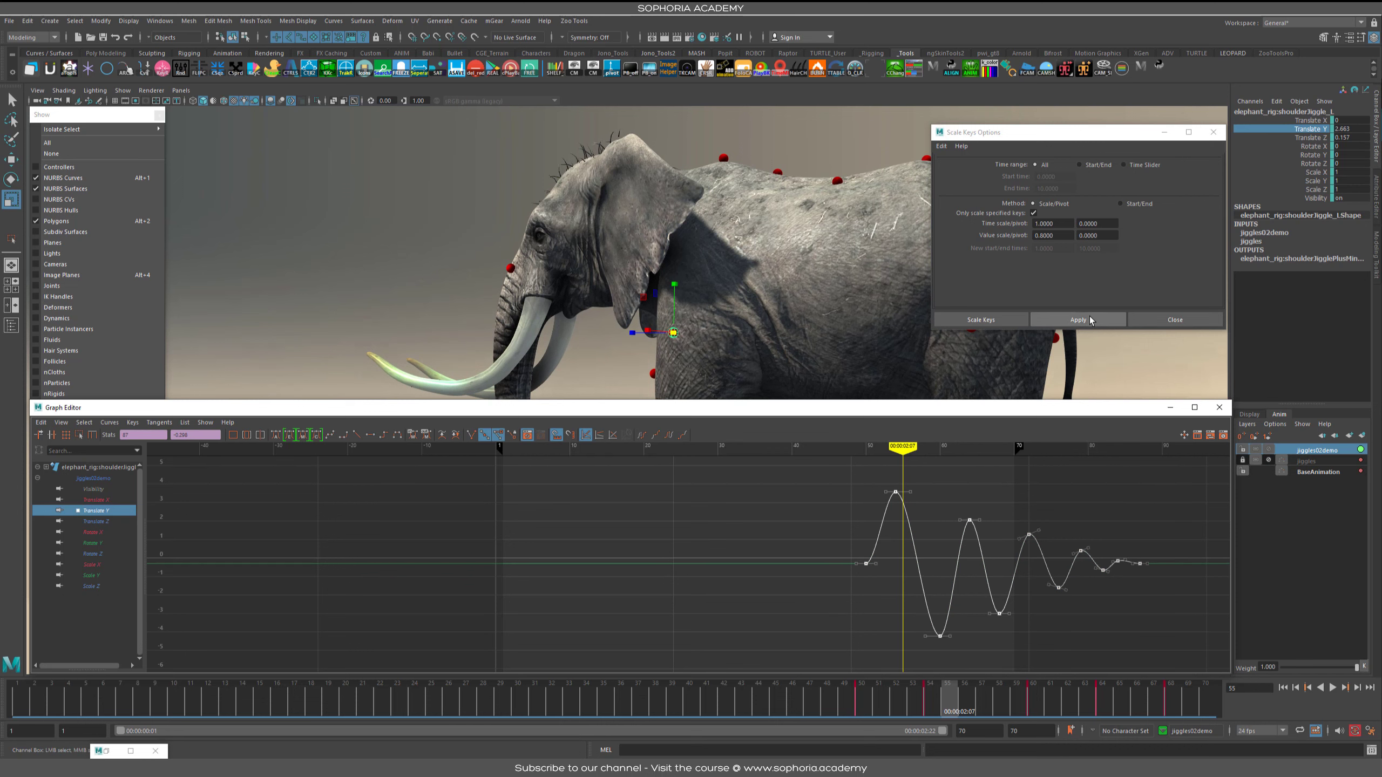
pyautogui.click(1171, 407)
pyautogui.hotkey('alt', 'v')
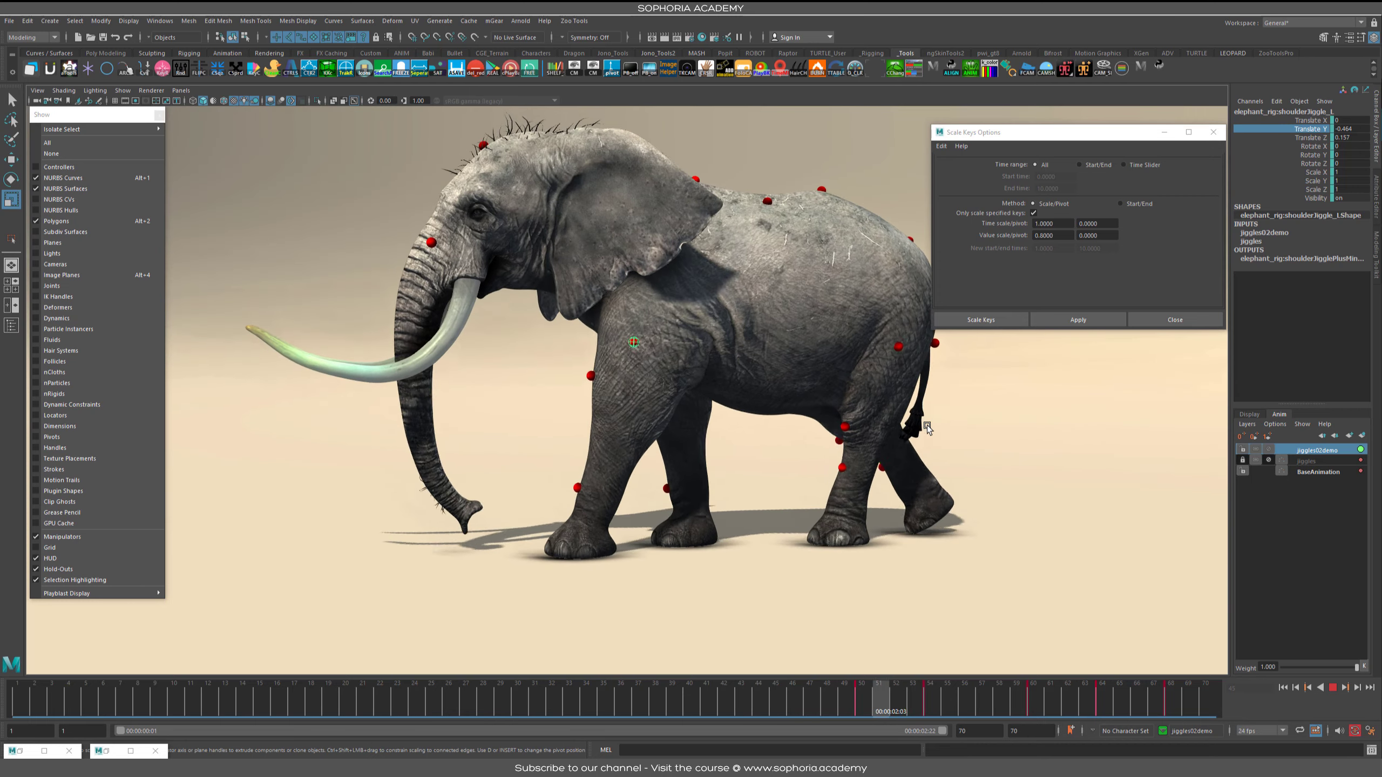
pyautogui.hotkey('alt', 'v')
# Step: Add the right shoulder jiggle control to the jiggles02demo layer and paste the Translate Y wave onto it from frame 15
pyautogui.keyDown('alt'); pyautogui.moveTo(566, 419); pyautogui.dragTo(849, 429); pyautogui.keyUp('alt')
pyautogui.keyDown('alt'); pyautogui.moveTo(490, 283); pyautogui.dragTo(647, 278, button='middle'); pyautogui.keyUp('alt')
pyautogui.keyDown('alt'); pyautogui.moveTo(647, 279); pyautogui.dragTo(719, 381, button='right'); pyautogui.keyUp('alt')
pyautogui.keyDown('alt'); pyautogui.moveTo(786, 323); pyautogui.dragTo(726, 322, button='middle'); pyautogui.keyUp('alt')
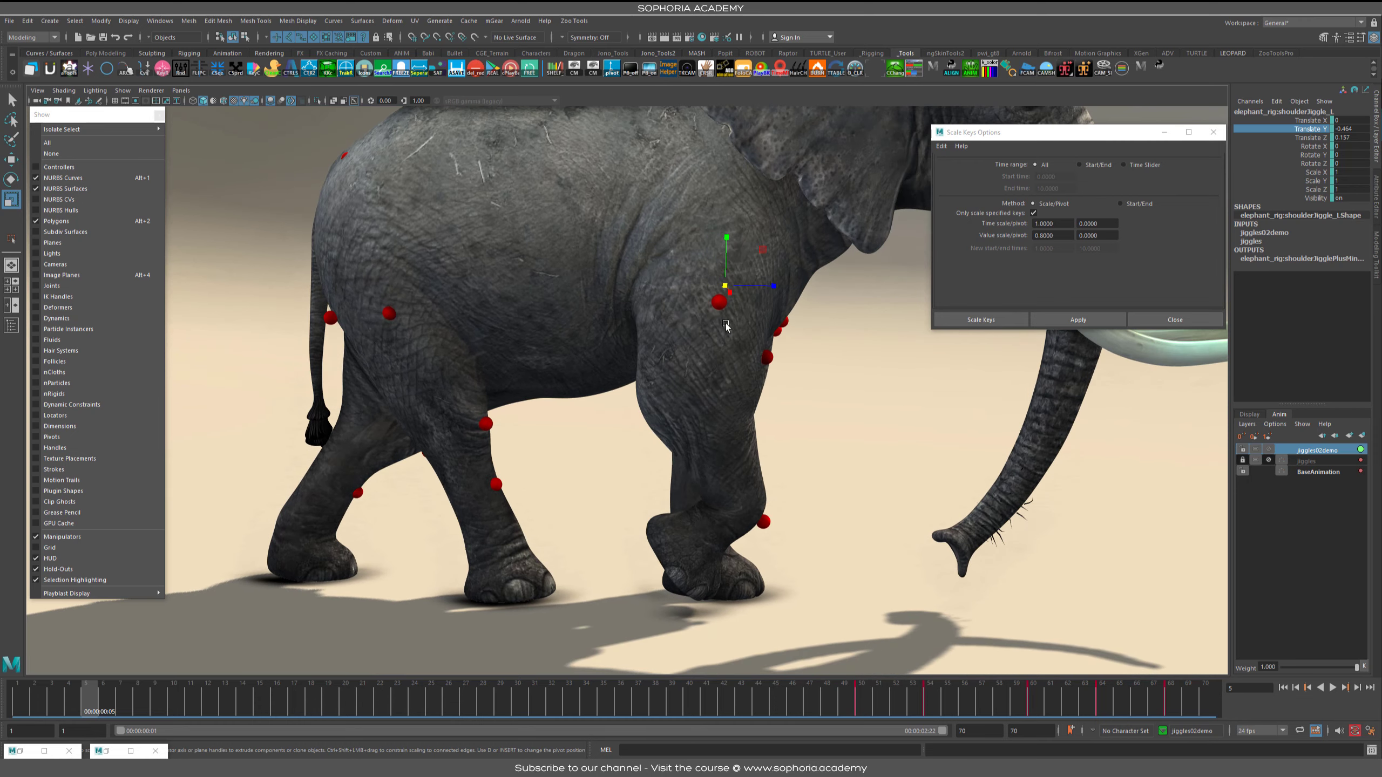
pyautogui.keyDown('alt'); pyautogui.moveTo(874, 407); pyautogui.dragTo(817, 433); pyautogui.keyUp('alt')
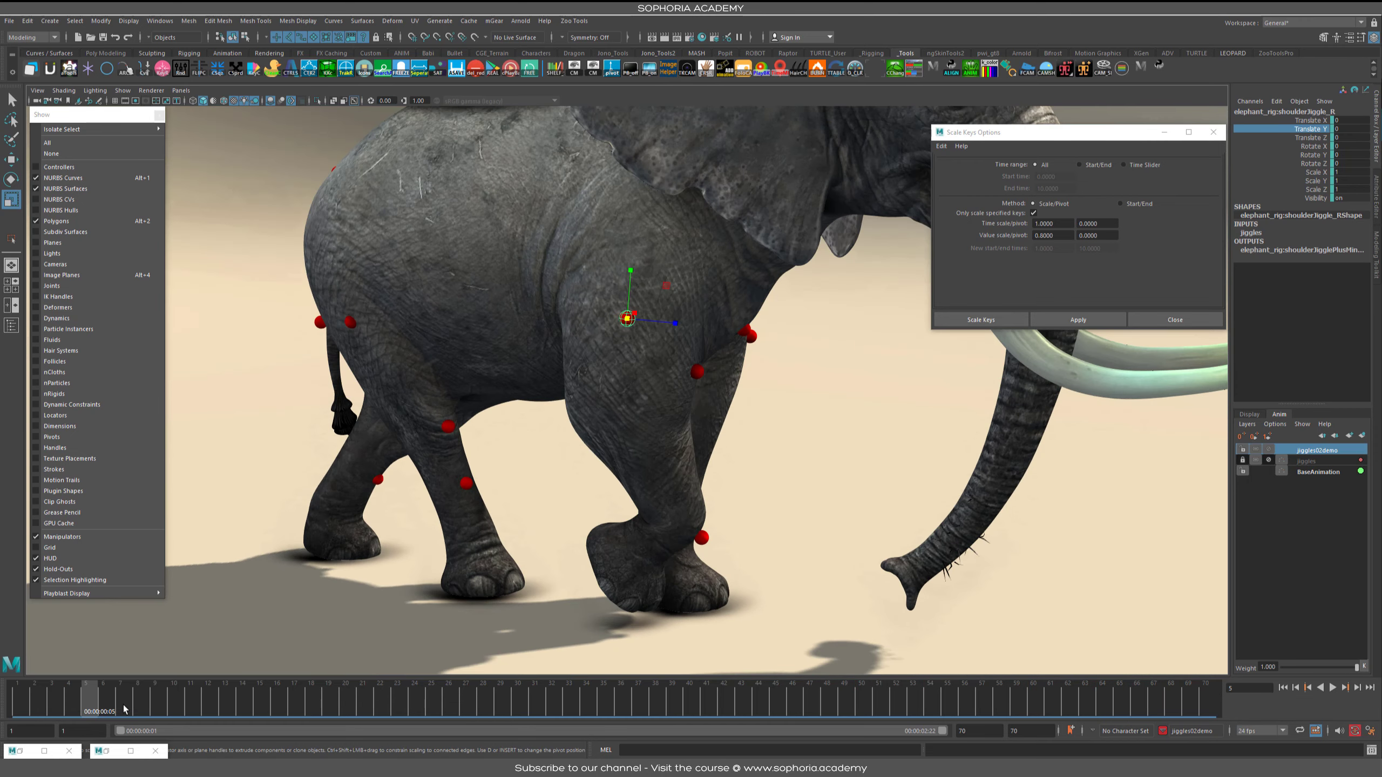
pyautogui.moveTo(117, 706); pyautogui.dragTo(186, 696)
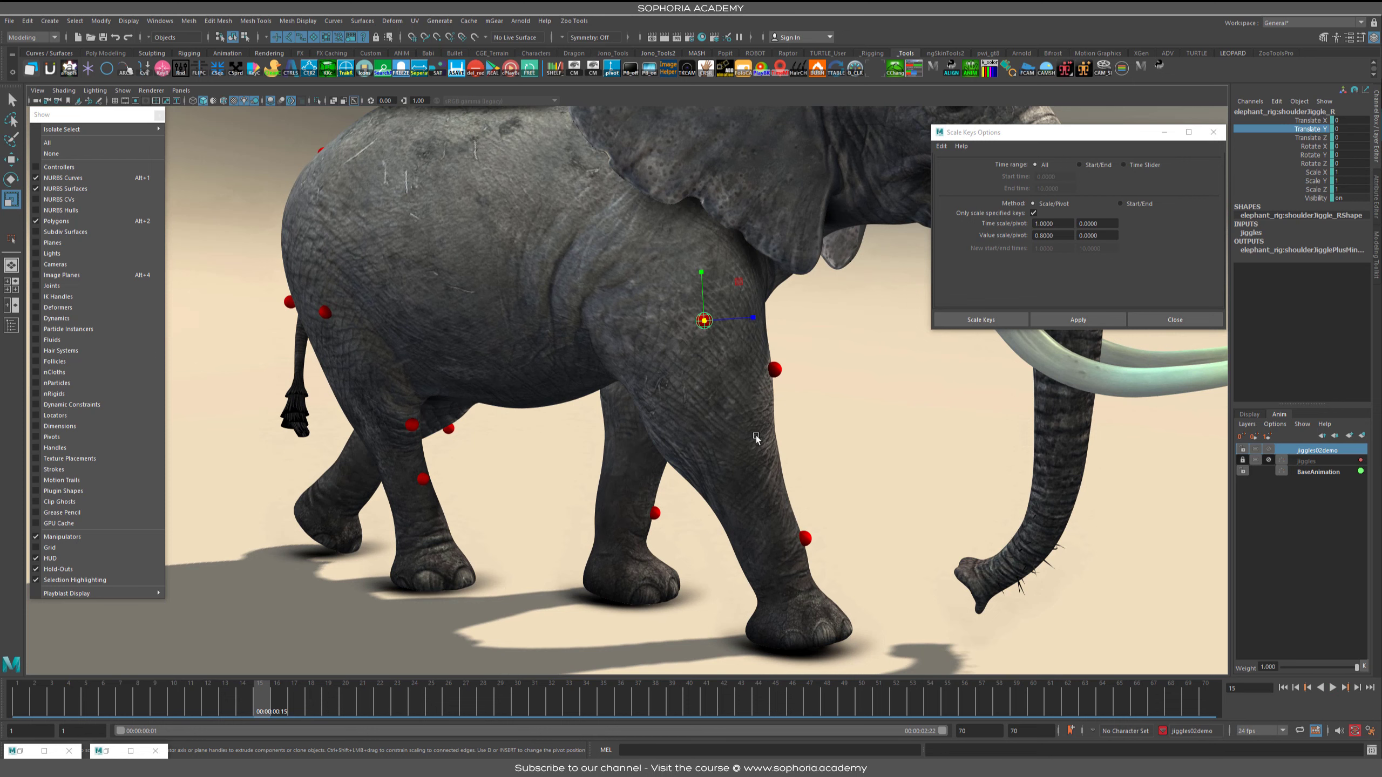
pyautogui.hotkey('ctrl', 'g')
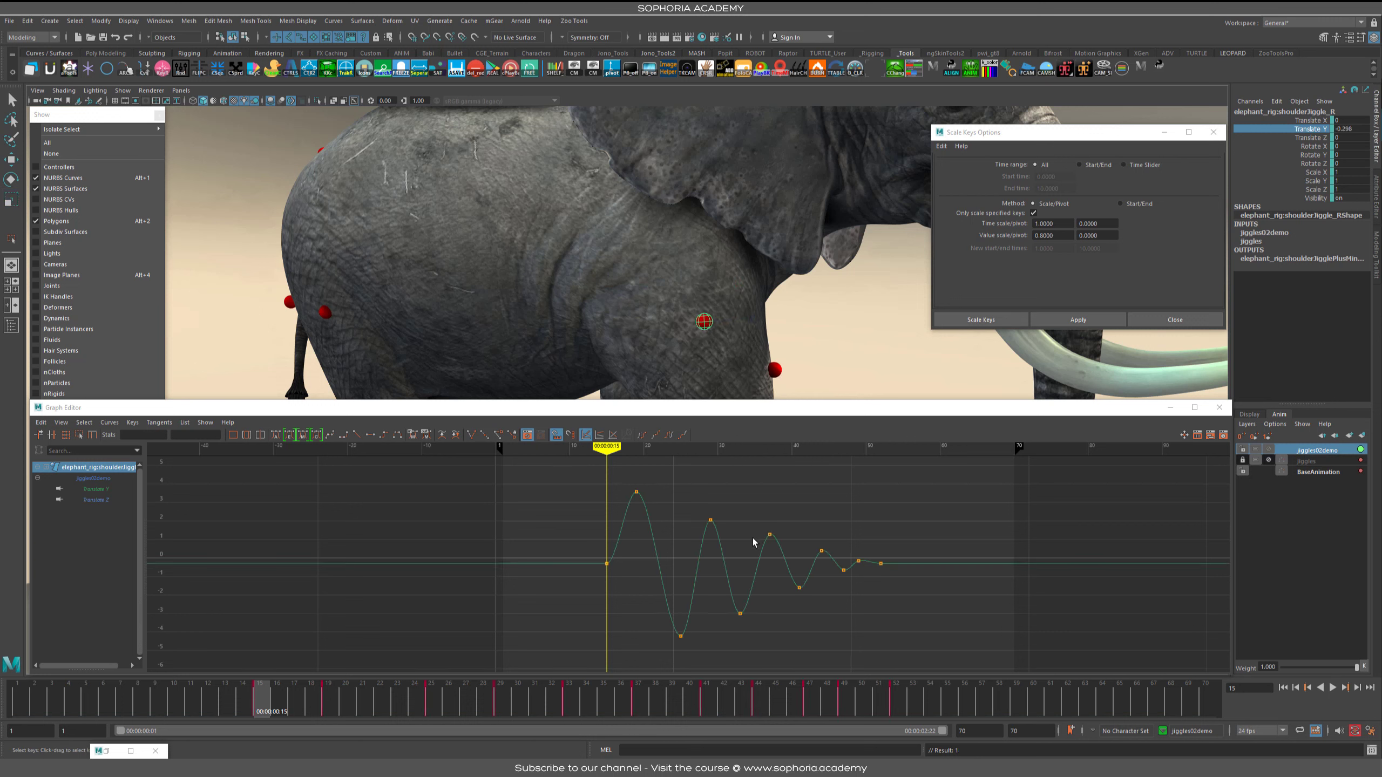
# Step: Check the right shoulder jiggle in playback and scale its Translate Y keys down repeatedly by a value factor of 0.8
pyautogui.click(1173, 407)
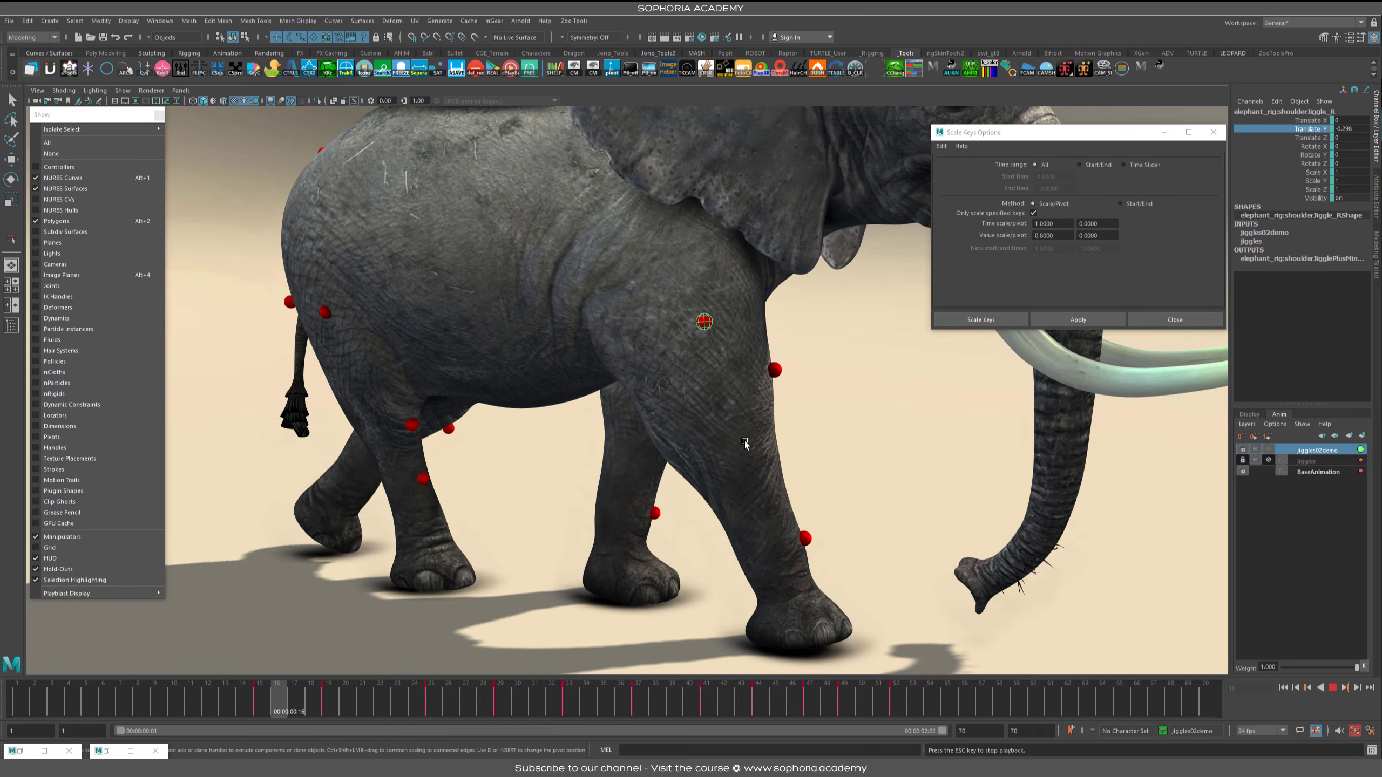
pyautogui.hotkey('alt', 'v')
pyautogui.hotkey('alt', 'g')
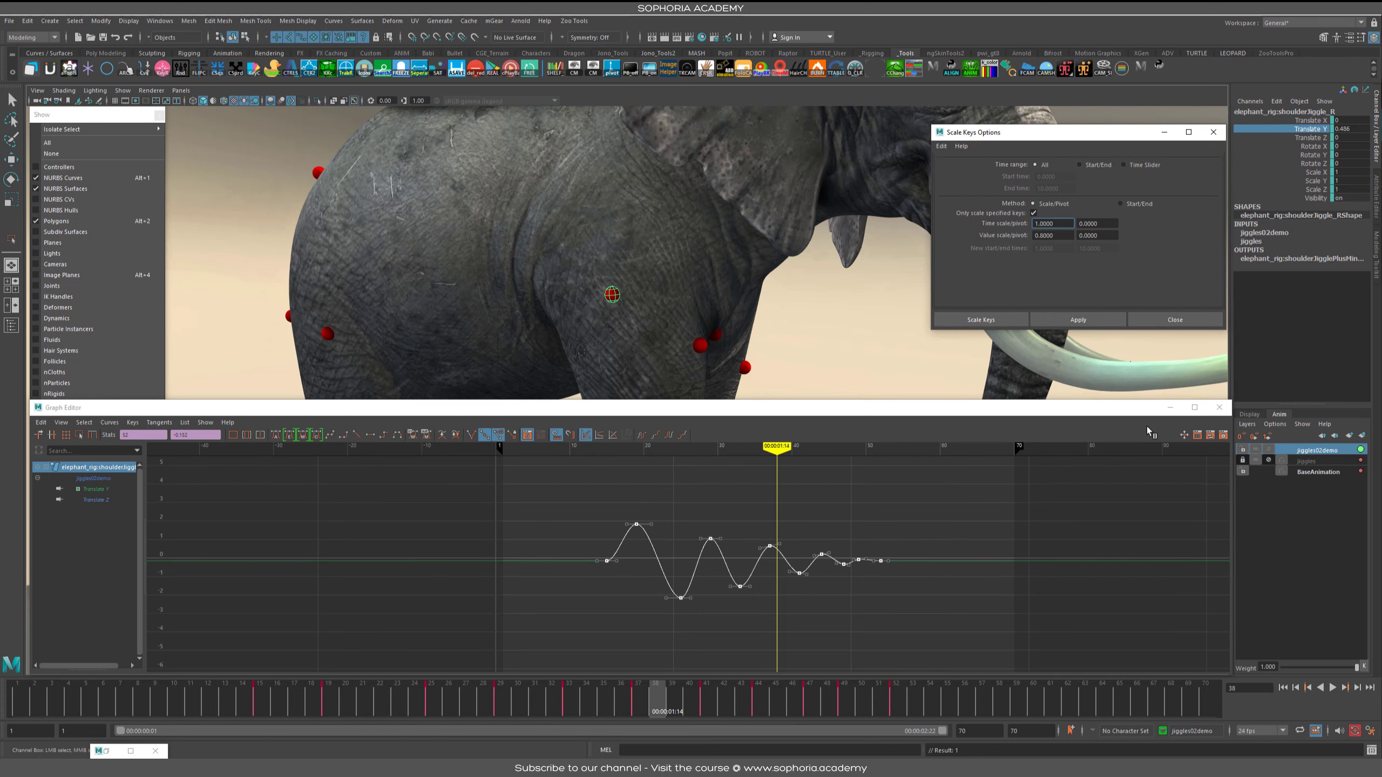
pyautogui.click(1170, 407)
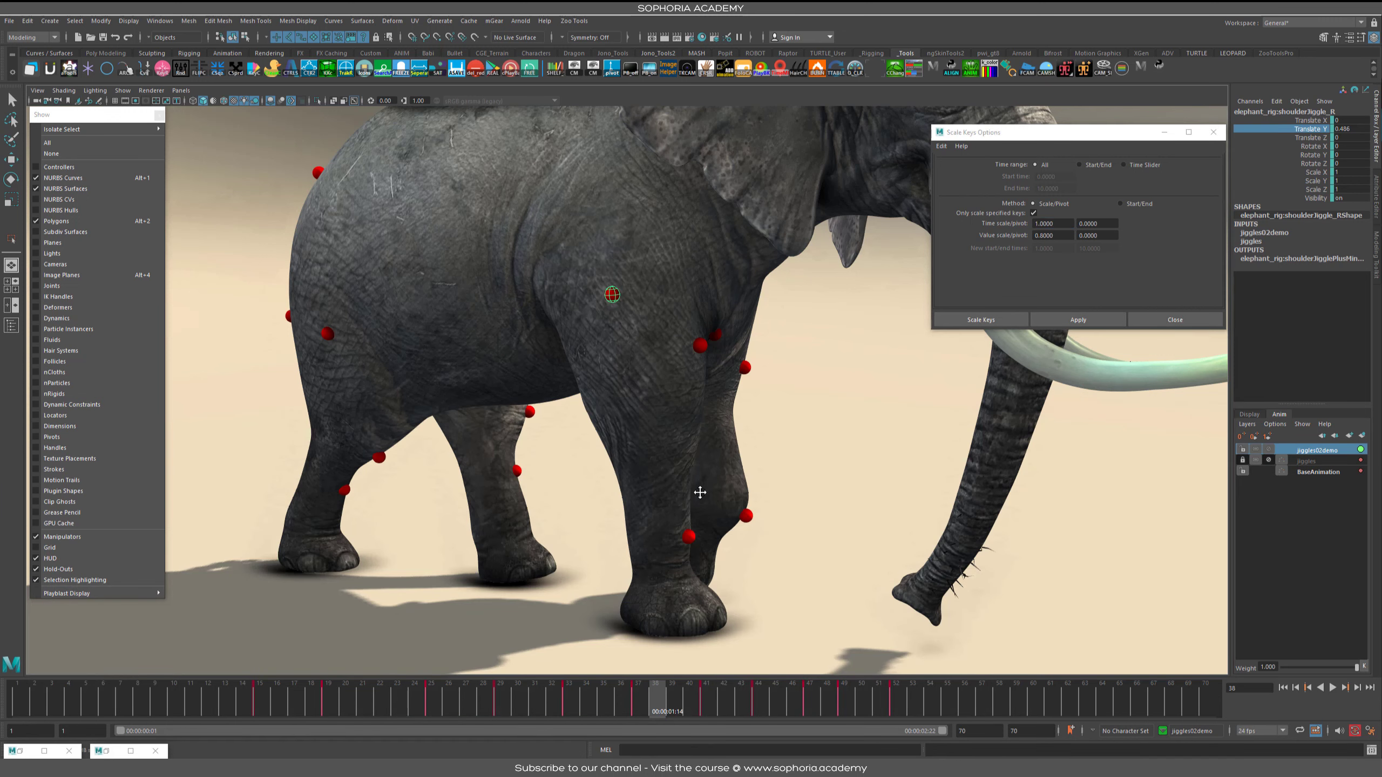
# Step: Play back the walk with the reduced right shoulder jiggle and hide the NURBS surfaces in the viewport
pyautogui.hotkey('alt', 'v')
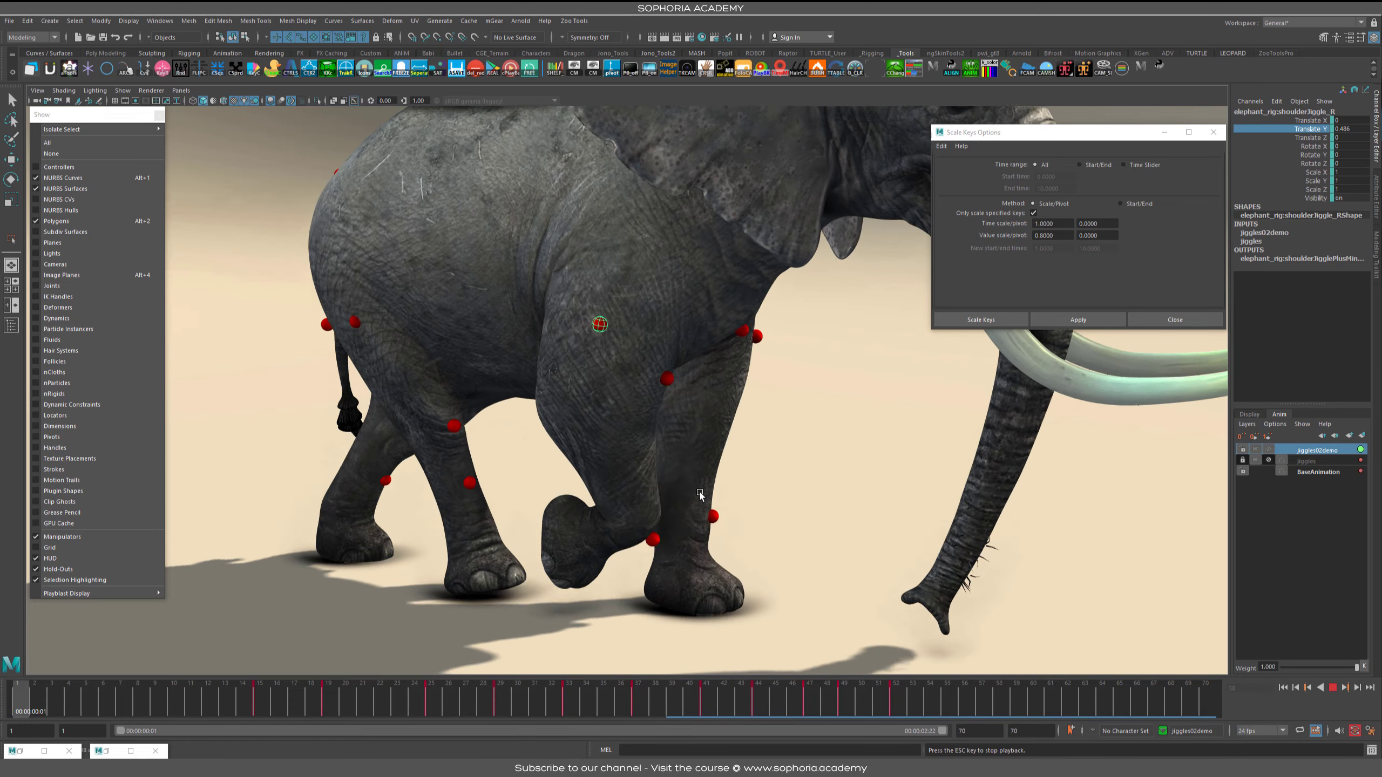
pyautogui.keyDown('alt'); pyautogui.moveTo(791, 488); pyautogui.dragTo(935, 472); pyautogui.keyUp('alt')
pyautogui.keyDown('alt'); pyautogui.moveTo(936, 472); pyautogui.dragTo(849, 462, button='right'); pyautogui.keyUp('alt')
pyautogui.hotkey('alt', '1')
pyautogui.hotkey('alt', '1')
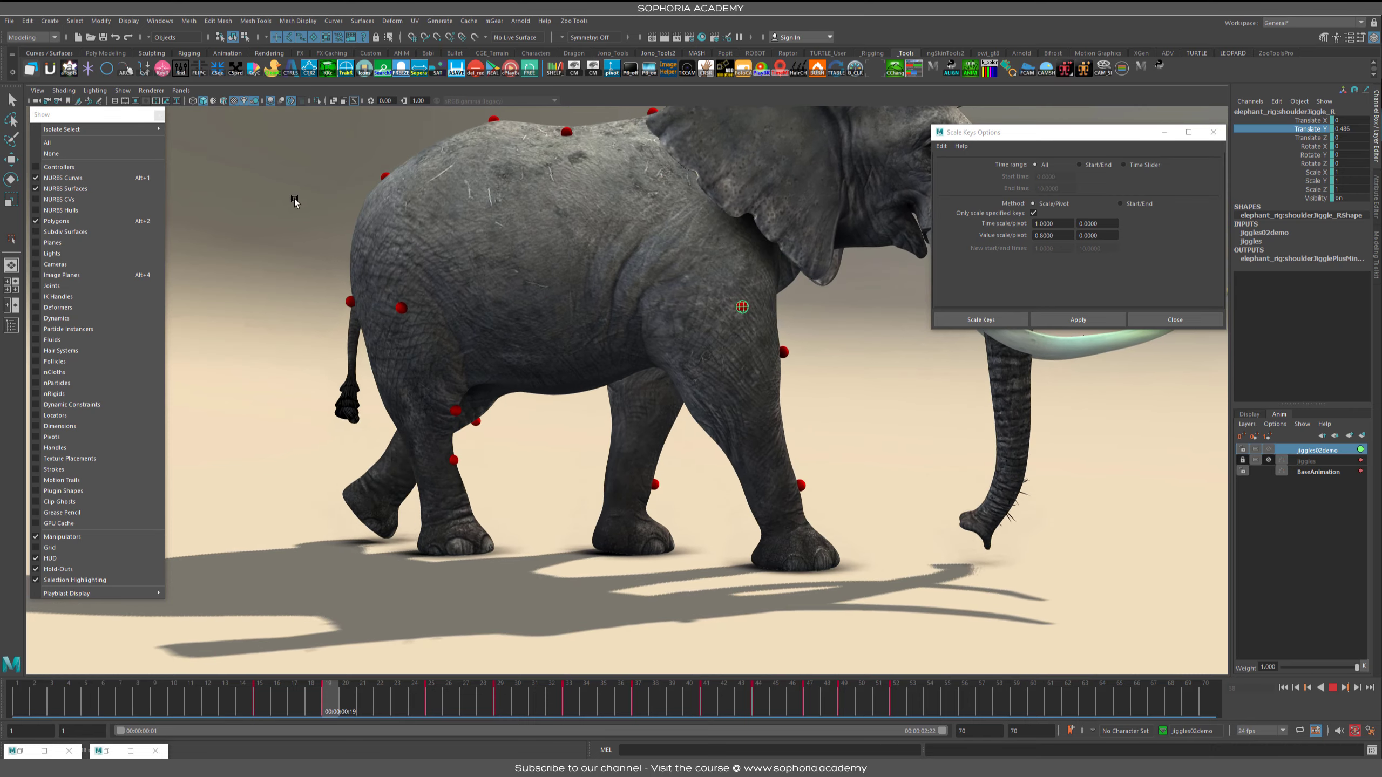
pyautogui.click(72, 189)
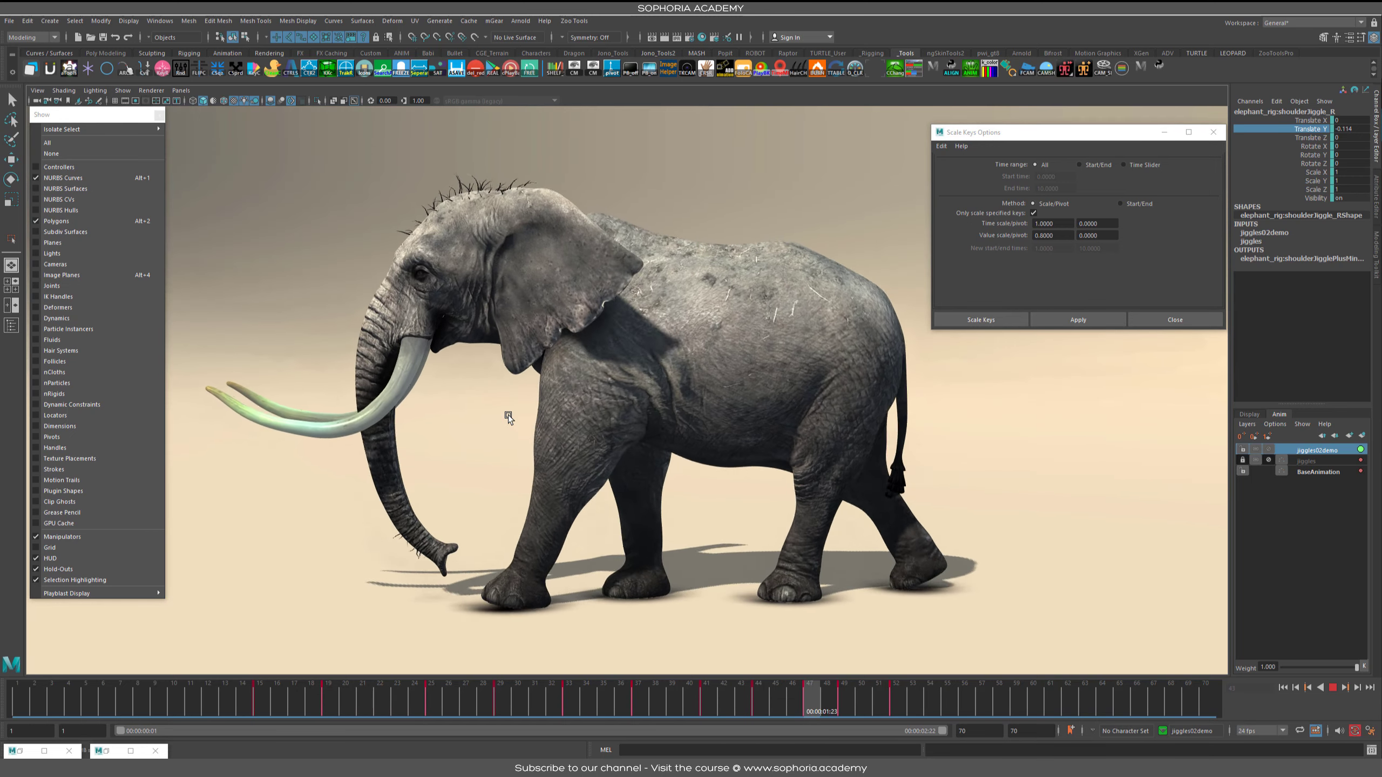
# Step: Switch from the jiggles02demo layer to the jiggles animation layer and review the walk from several angles
pyautogui.click(1271, 459)
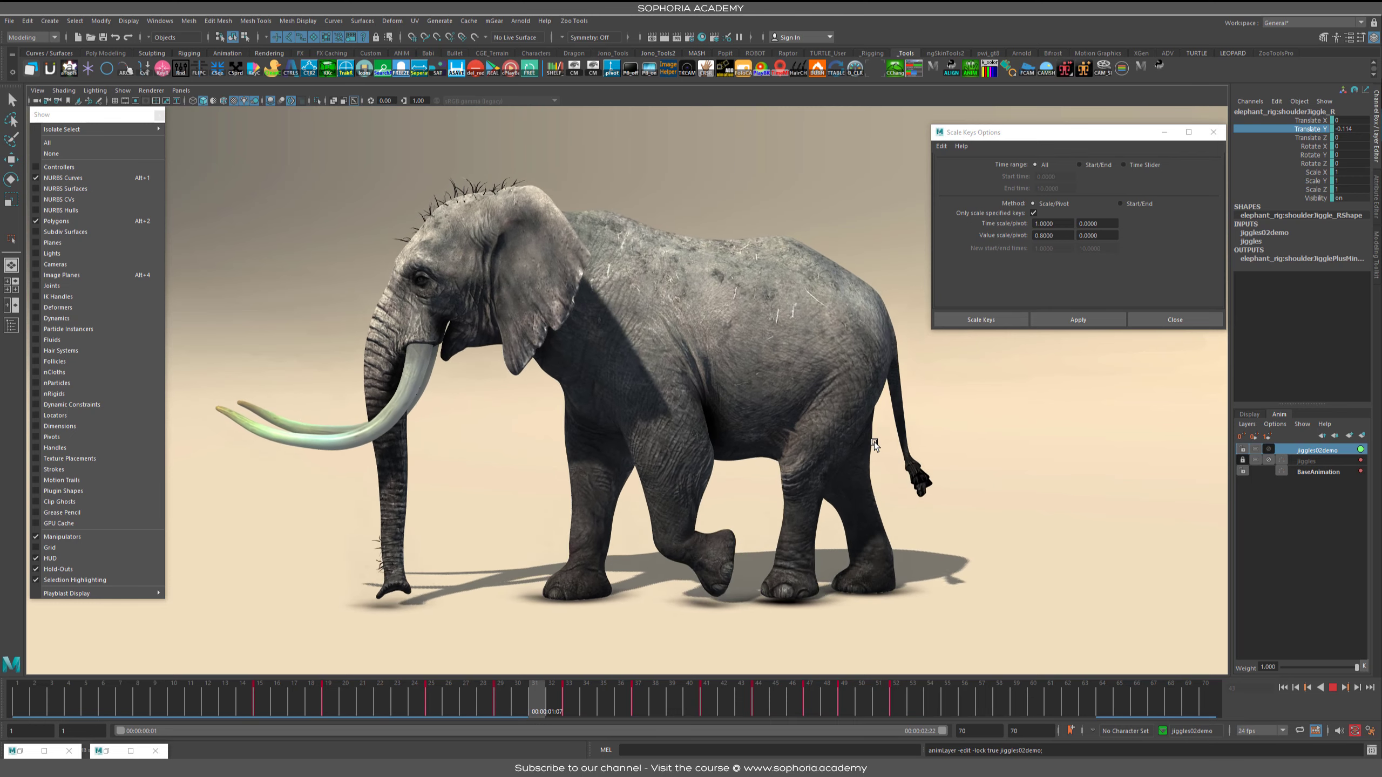
pyautogui.keyDown('alt'); pyautogui.moveTo(623, 449); pyautogui.dragTo(722, 449); pyautogui.keyUp('alt')
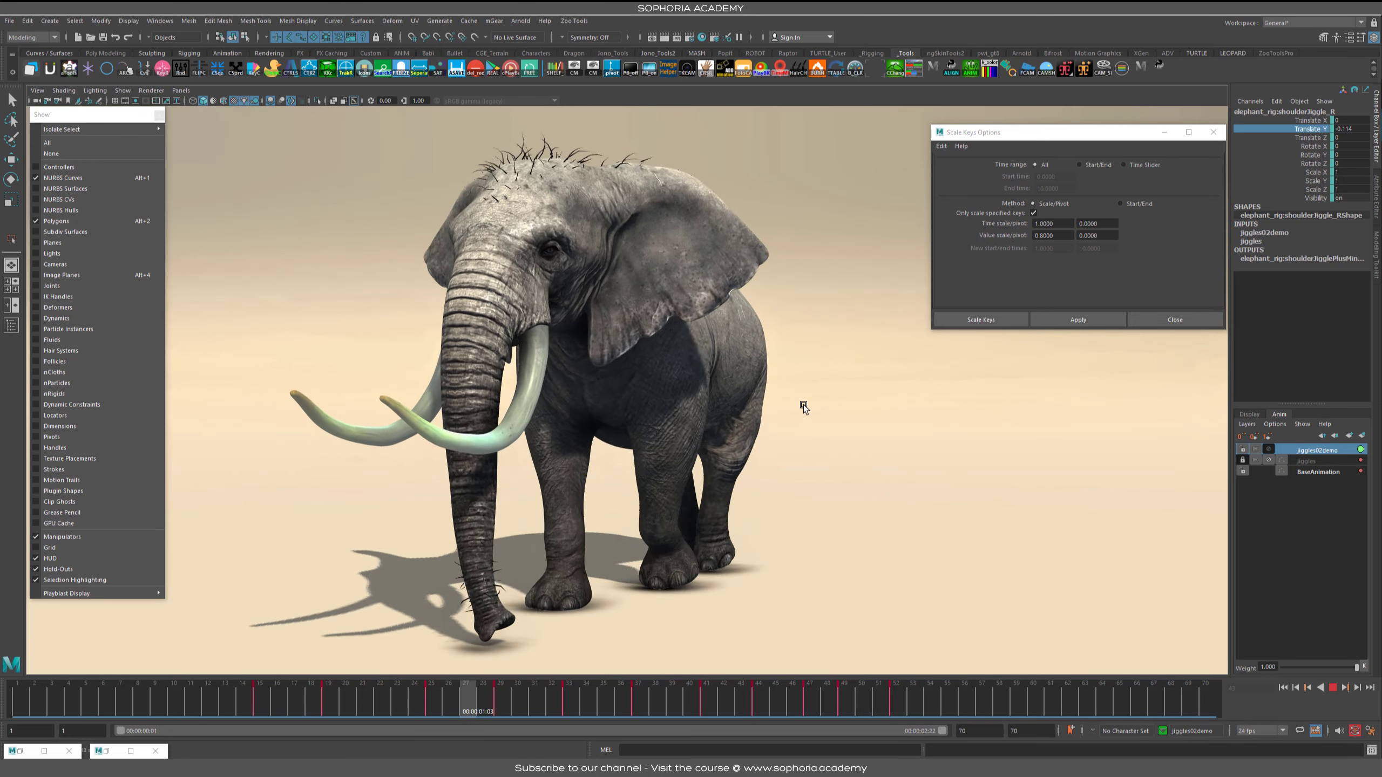
pyautogui.keyDown('alt'); pyautogui.moveTo(648, 340); pyautogui.dragTo(536, 384); pyautogui.keyUp('alt')
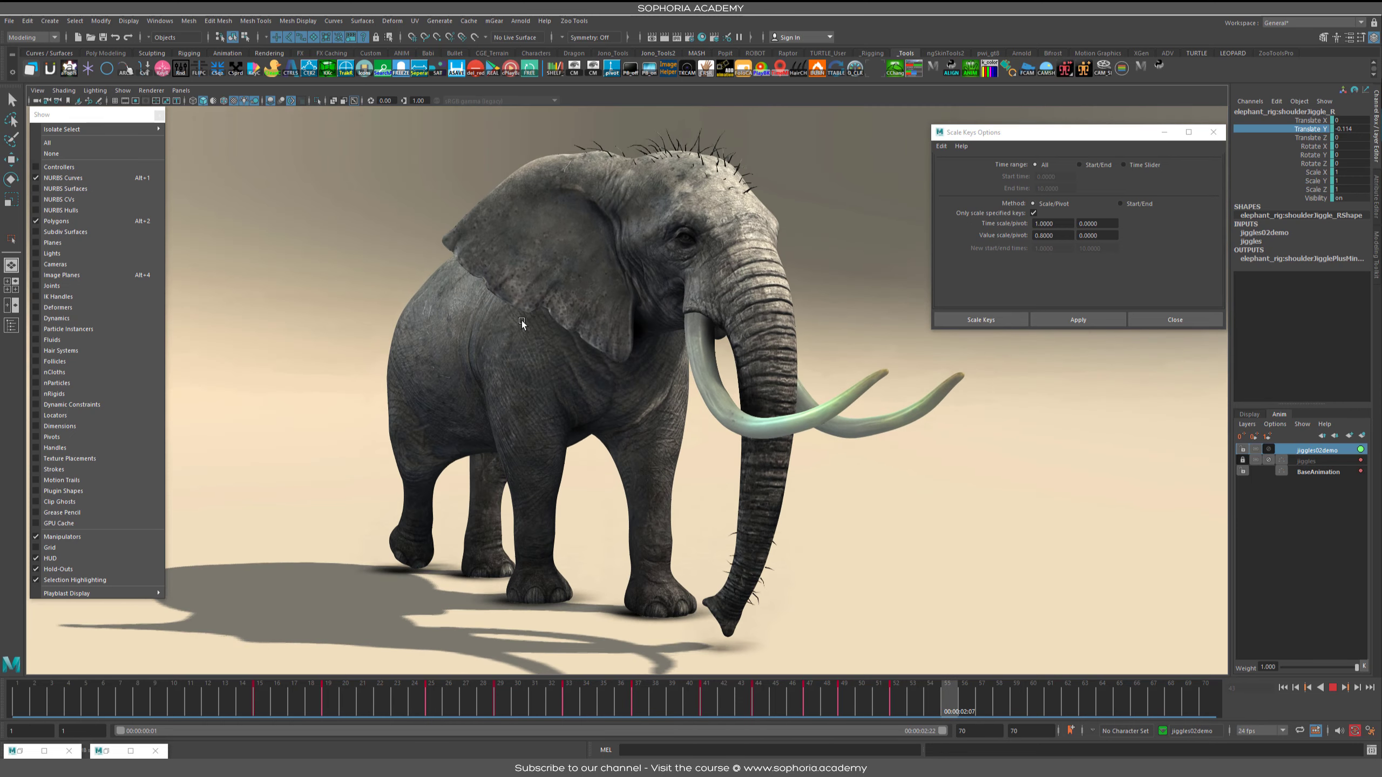
pyautogui.keyDown('alt'); pyautogui.moveTo(514, 322); pyautogui.dragTo(684, 367); pyautogui.keyUp('alt')
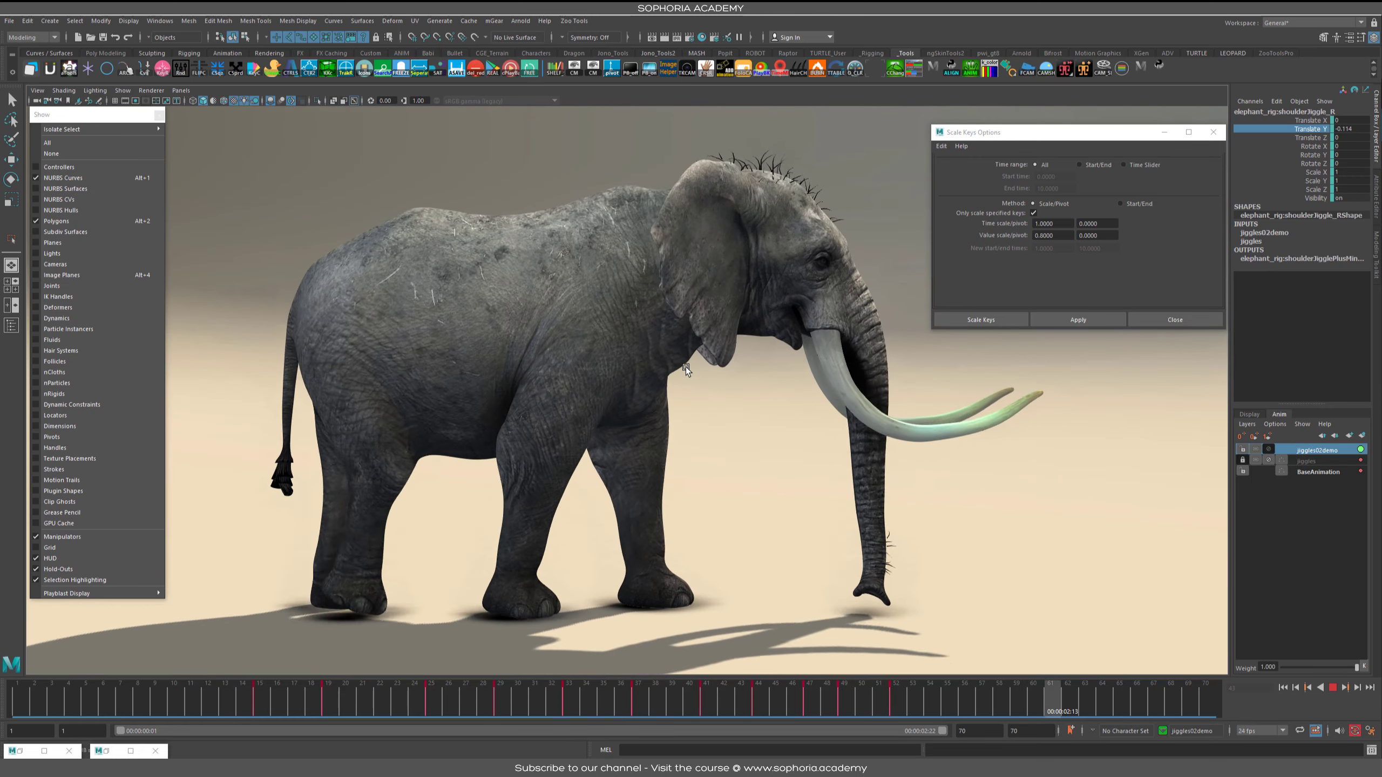
pyautogui.keyDown('alt'); pyautogui.moveTo(550, 352); pyautogui.dragTo(749, 297); pyautogui.keyUp('alt')
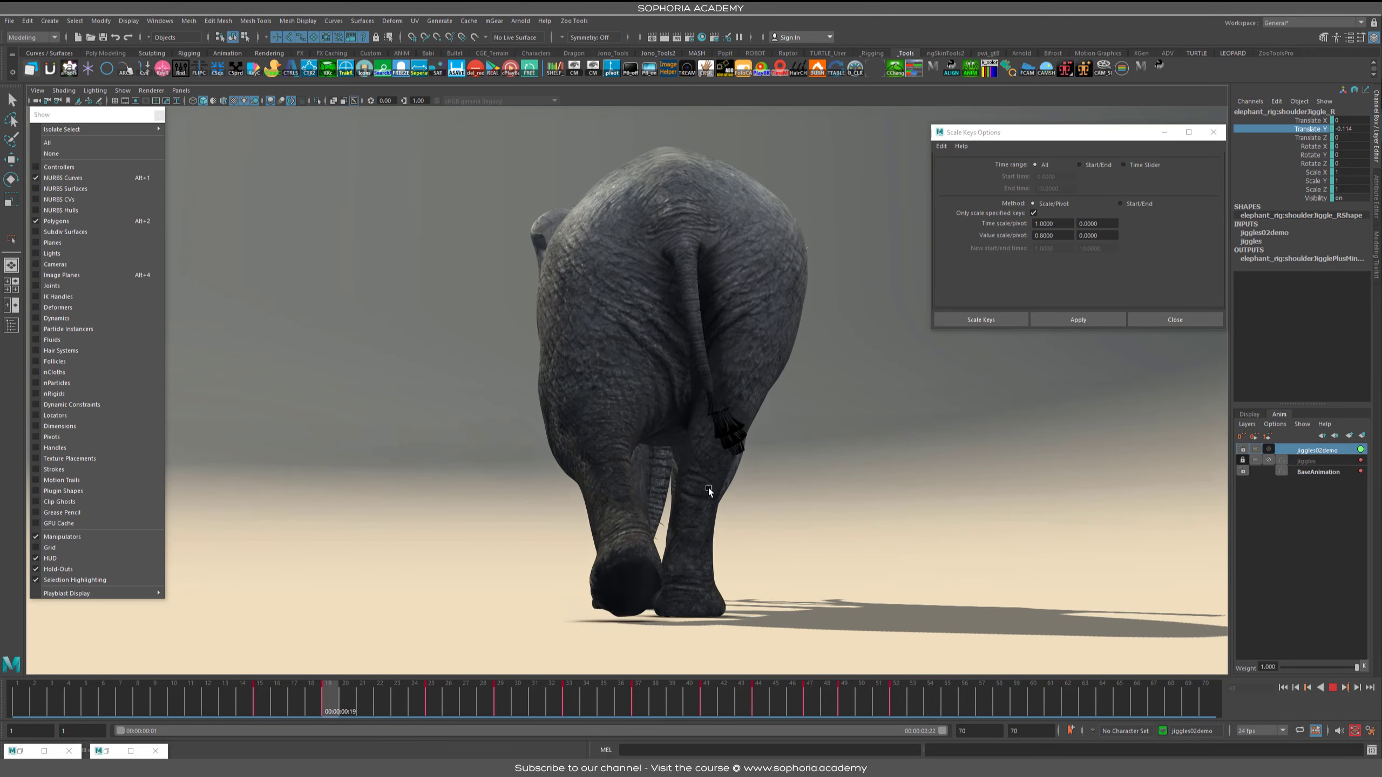
pyautogui.keyDown('alt'); pyautogui.moveTo(907, 492); pyautogui.dragTo(703, 491); pyautogui.keyUp('alt')
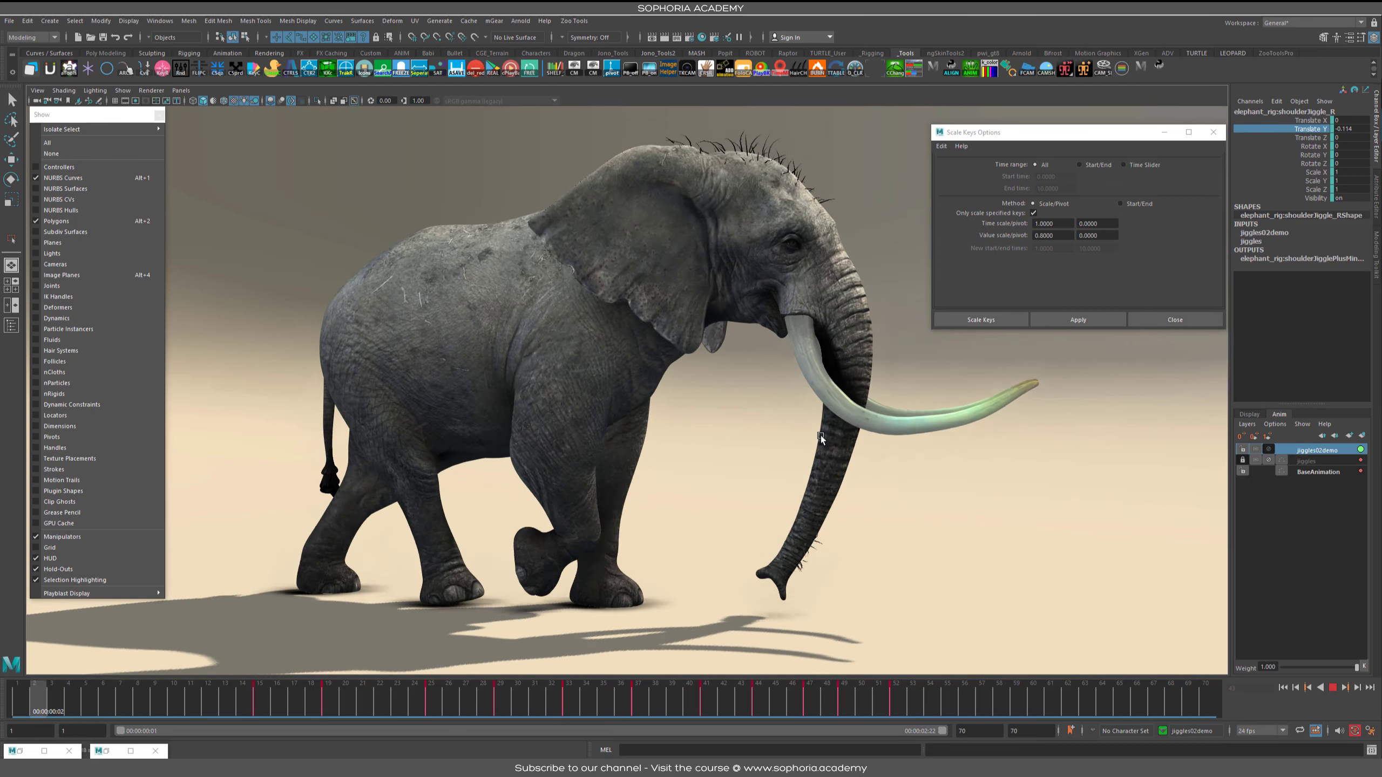
pyautogui.hotkey('alt', 'v')
pyautogui.keyDown('alt'); pyautogui.moveTo(906, 515); pyautogui.dragTo(789, 440); pyautogui.keyUp('alt')
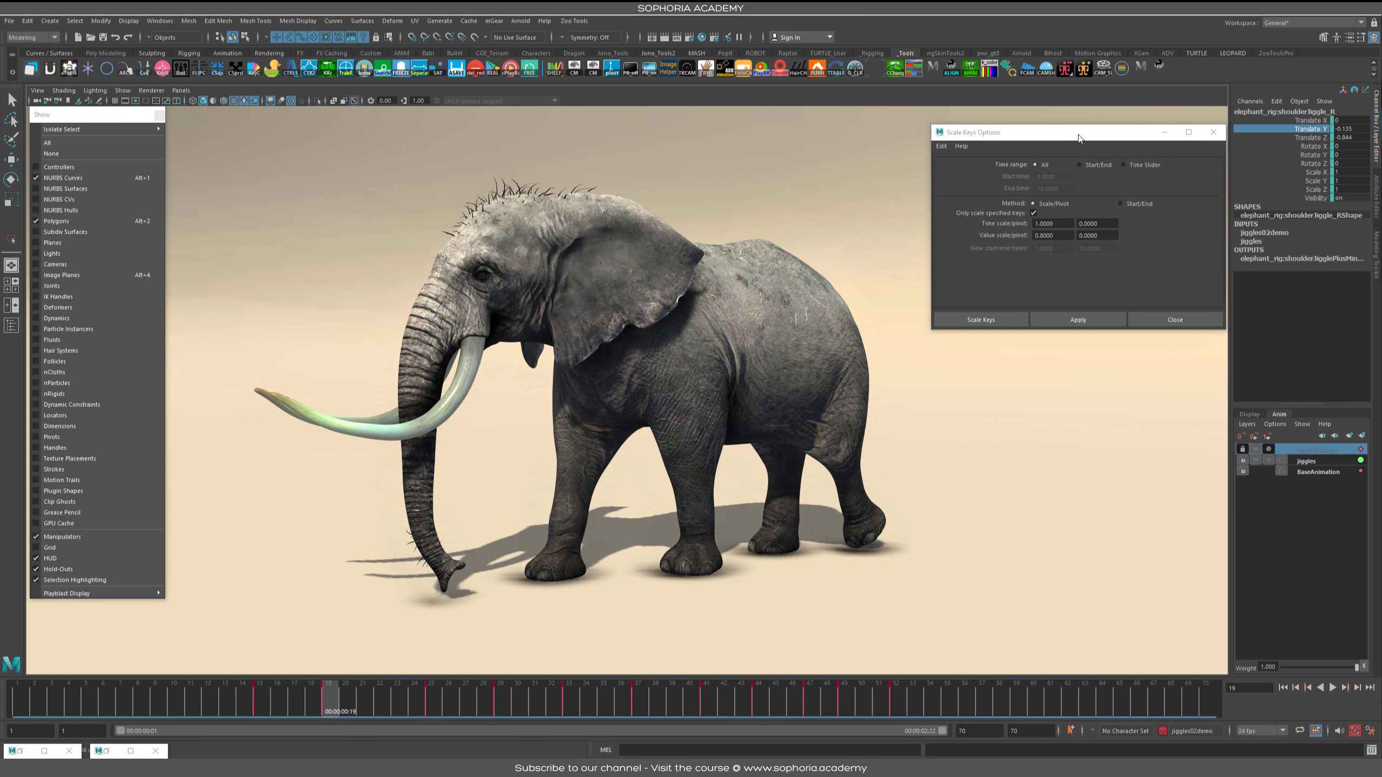
# Step: Minimize the Scale Keys Options window and shift the torn-off Show menu slightly
pyautogui.click(1165, 134)
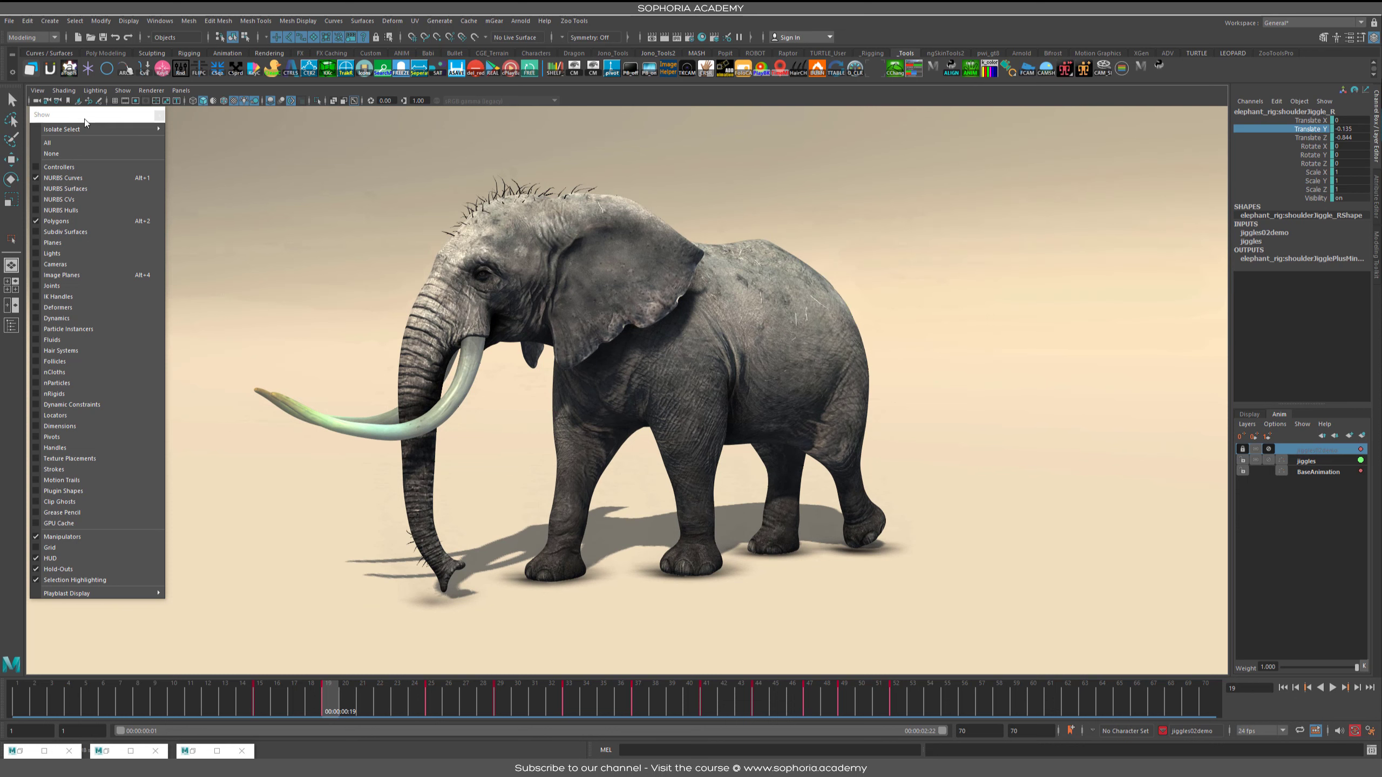
pyautogui.moveTo(86, 117)
pyautogui.mouseDown()
pyautogui.moveTo(83, 147)
pyautogui.moveTo(84, 116)
pyautogui.moveTo(84, 128)
pyautogui.mouseUp()
pyautogui.keyDown('alt'); pyautogui.moveTo(754, 329); pyautogui.dragTo(892, 343); pyautogui.keyUp('alt')
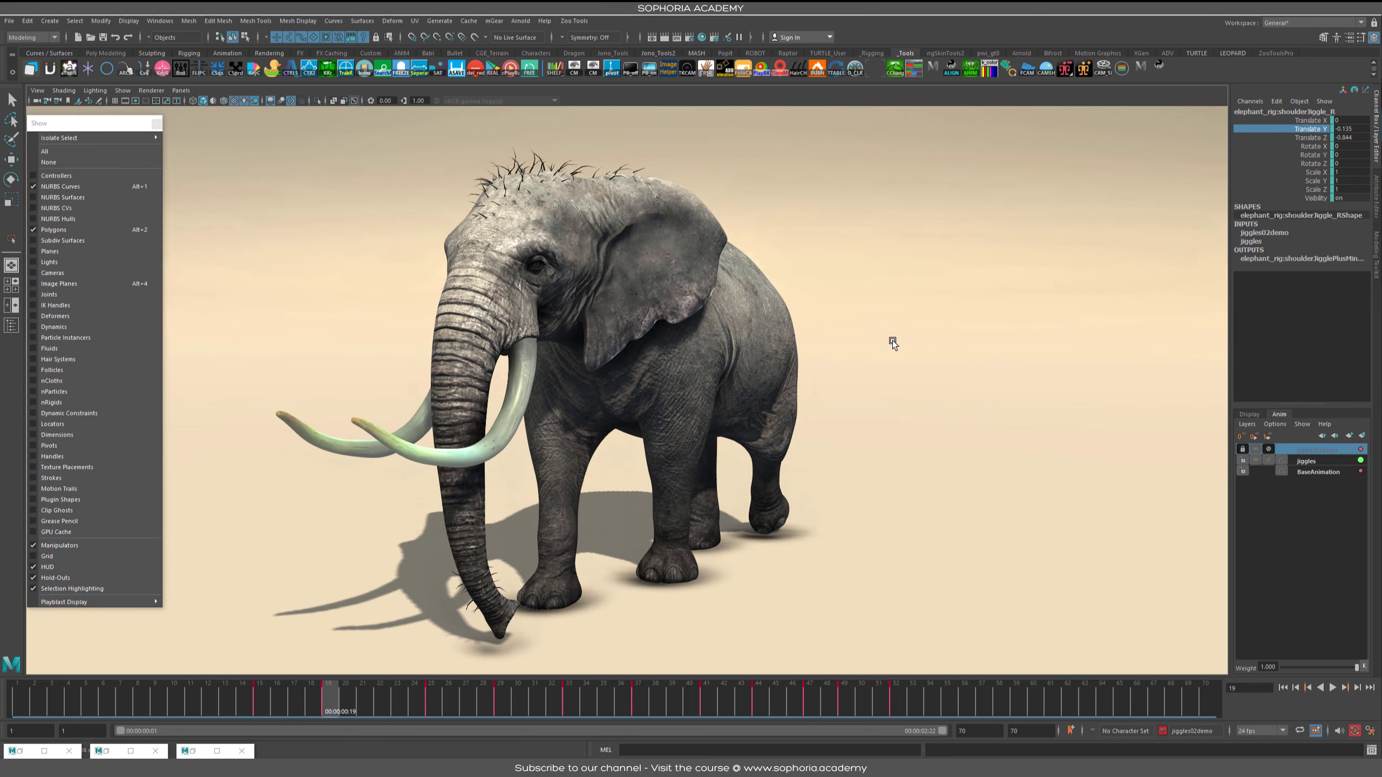
pyautogui.keyDown('alt'); pyautogui.moveTo(714, 343); pyautogui.dragTo(778, 325); pyautogui.keyUp('alt')
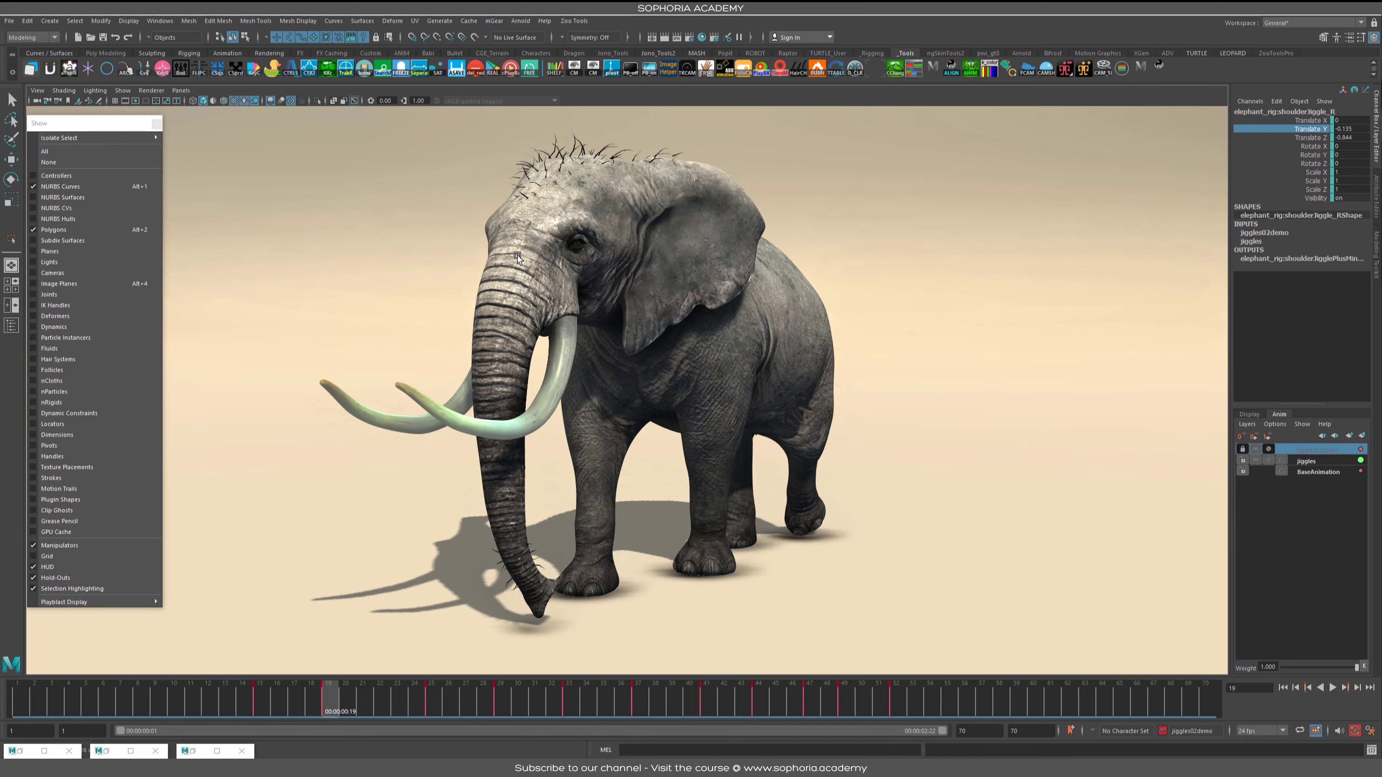